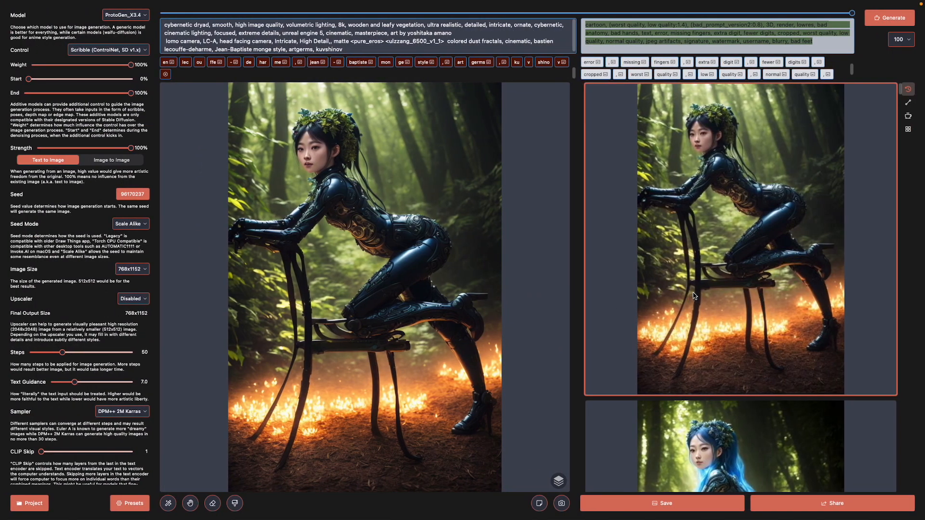
Browse the generation history from the newest cyborg images back to the black-and-white line drawing and its overlay
mouse_move(357, 3)
scroll(723, 227, up, 10)
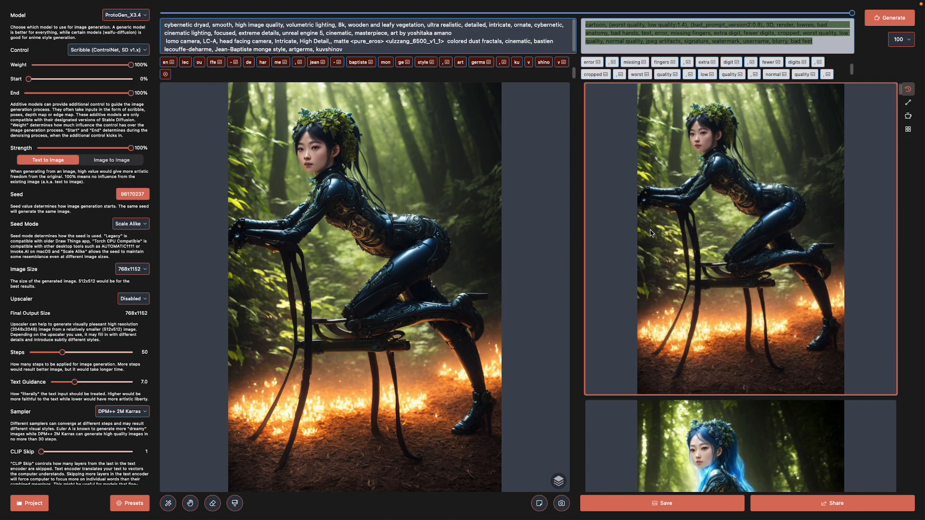
scroll(737, 232, down, 6)
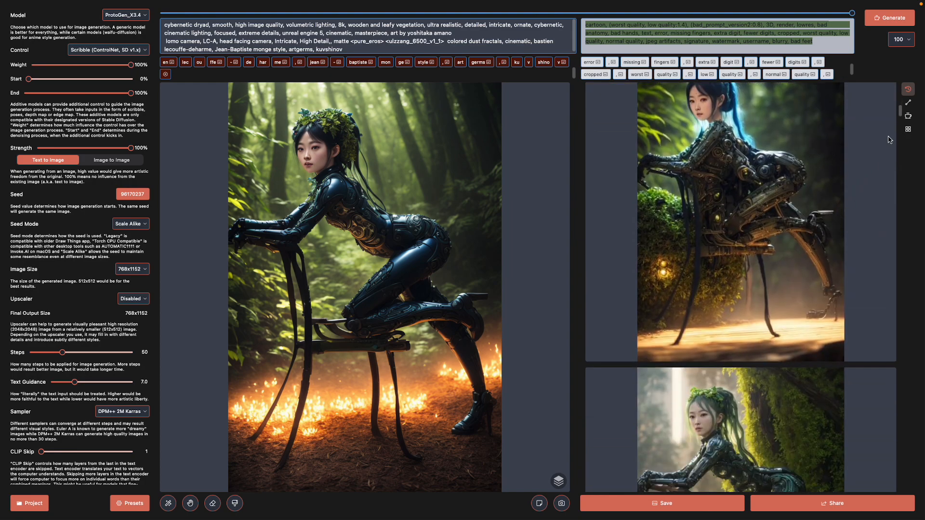
scroll(890, 138, down, 2)
drag(899, 114, 899, 147)
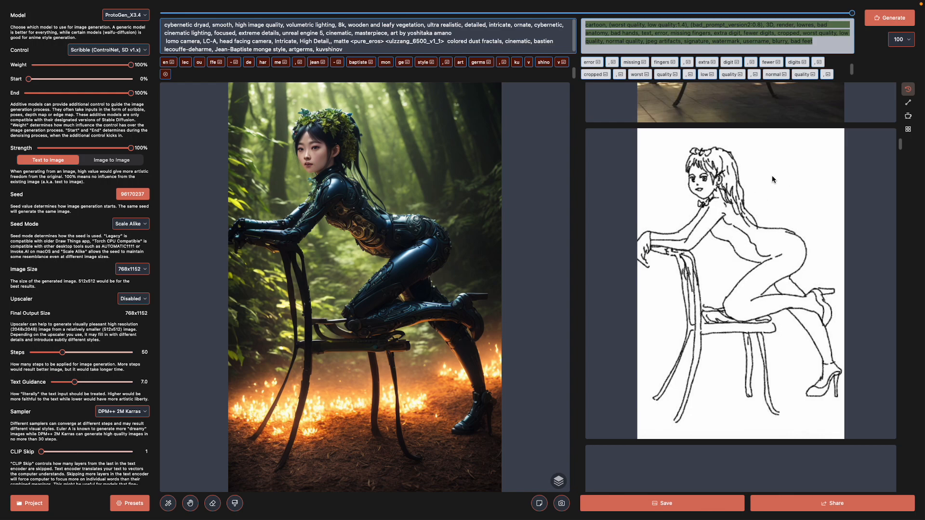
mouse_move(900, 148)
mouse_down()
mouse_move(897, 127)
mouse_move(893, 157)
mouse_up()
Review the positive prompt, the negative prompt and the list of available models without changing them
drag(361, 49, 286, 22)
click(247, 32)
triple_click(243, 41)
click(270, 24)
triple_click(353, 40)
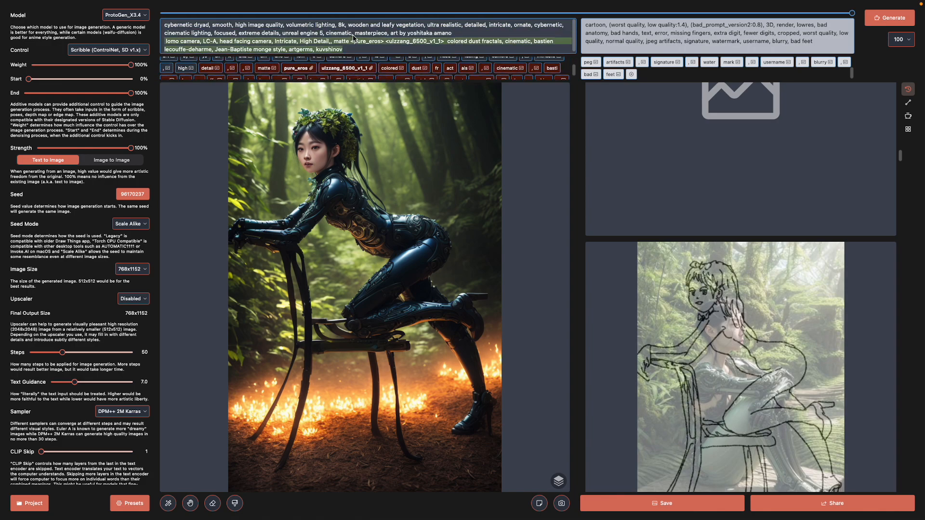
triple_click(644, 37)
click(306, 33)
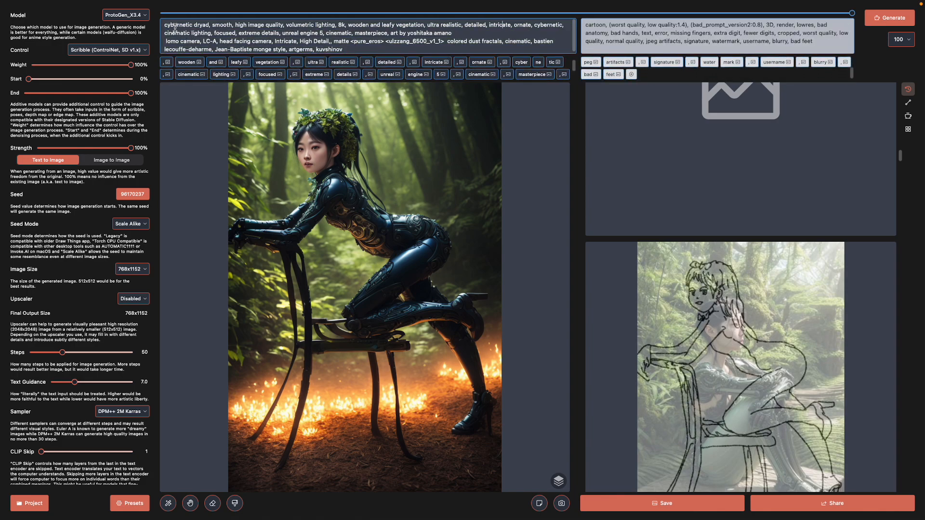
click(125, 15)
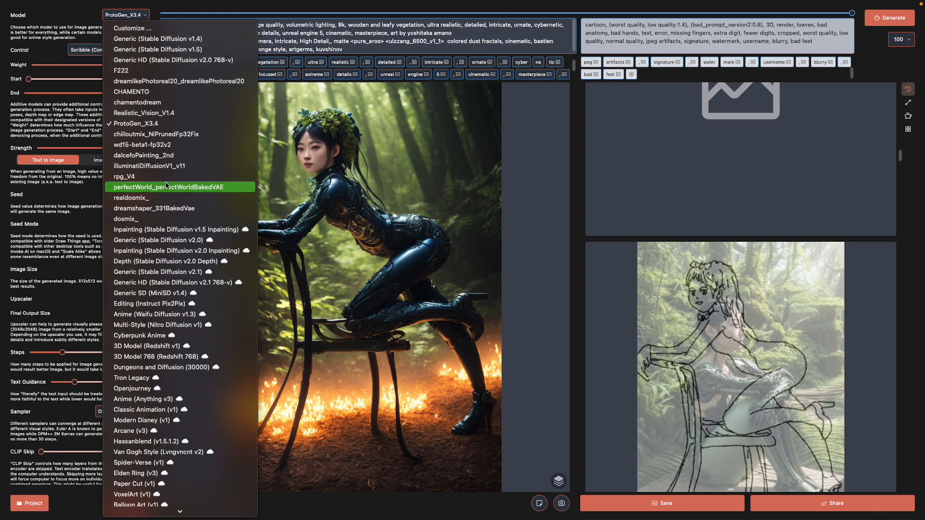
click(354, 37)
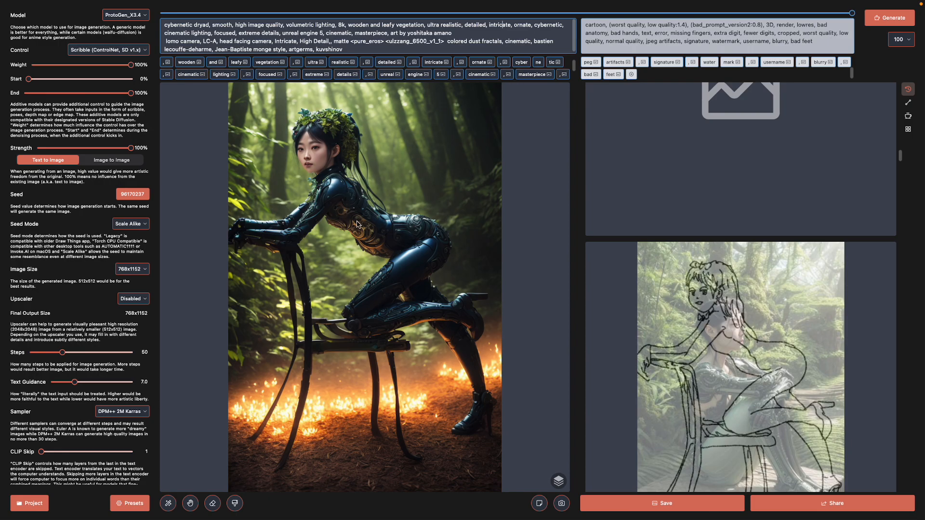
Switch to the desktop and preview the line-drawing screenshot and lifedrawing_doodle_fix.png
key(ctrl+Left)
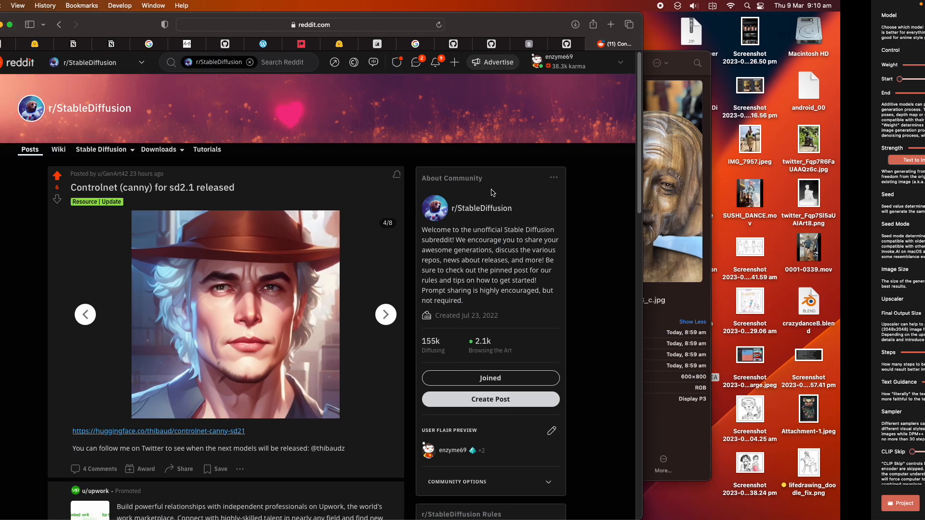
click(899, 463)
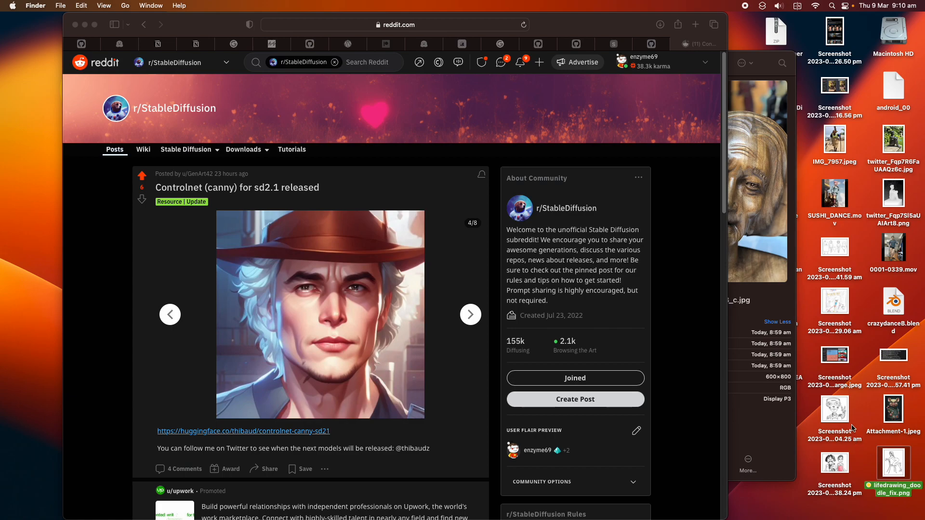
click(844, 421)
key(space)
key(space)
click(895, 464)
key(space)
key(space)
Compare previews of the depth map twitter_Fqp7SI5aUAIArt8.png and the statue photo twitter_Fqp7R6FaUAAQz6c.jpg
mouse_move(759, 59)
mouse_down()
mouse_move(716, 62)
mouse_move(767, 51)
mouse_up()
click(891, 189)
key(space)
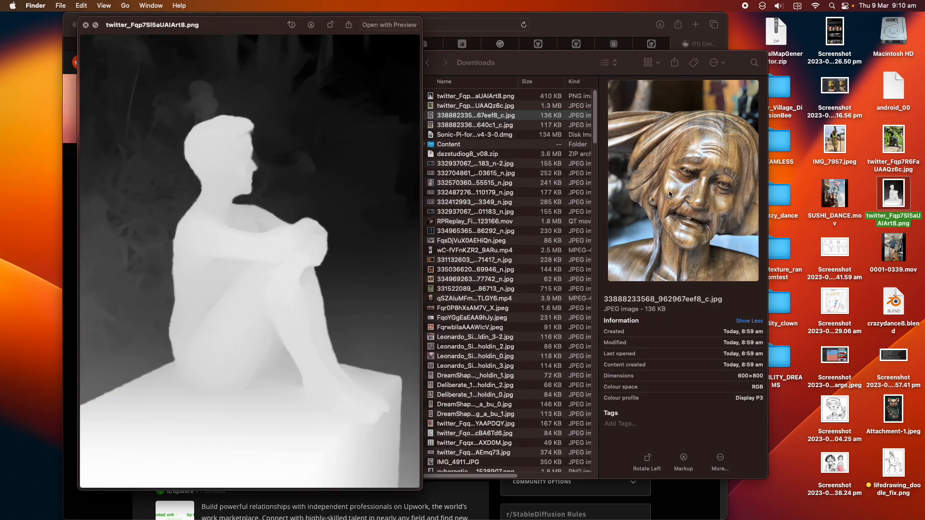
click(895, 146)
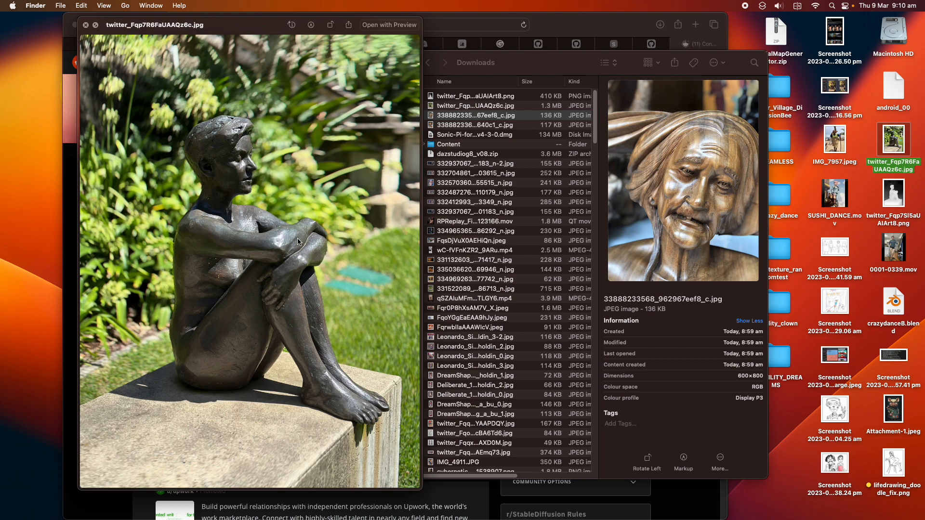
click(881, 202)
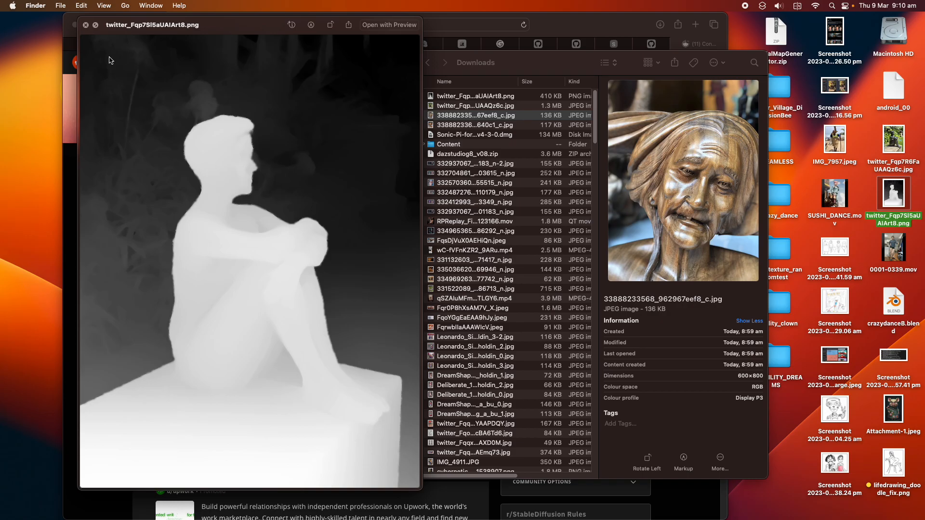
click(86, 25)
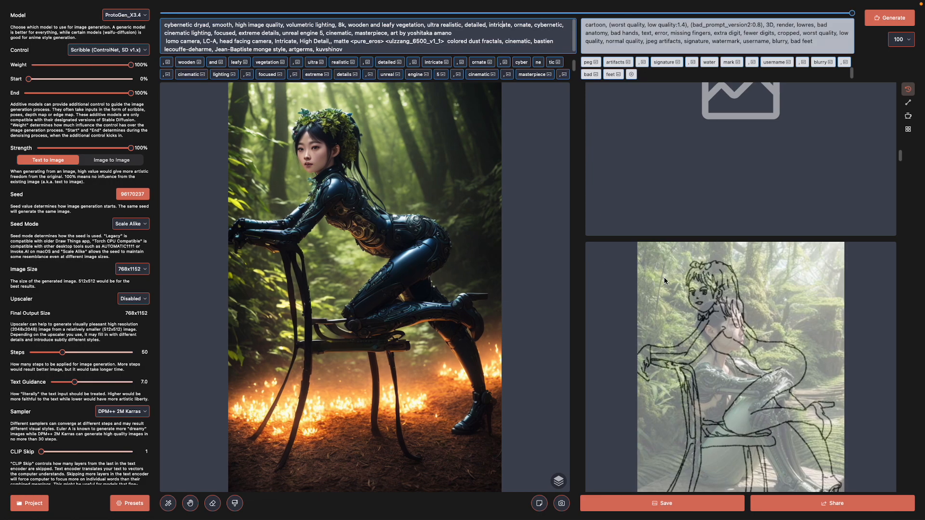
Return to Draw Things, open the seated green cyborg image from the history, and compare it with the neighbouring generations
scroll(665, 281, down, 5)
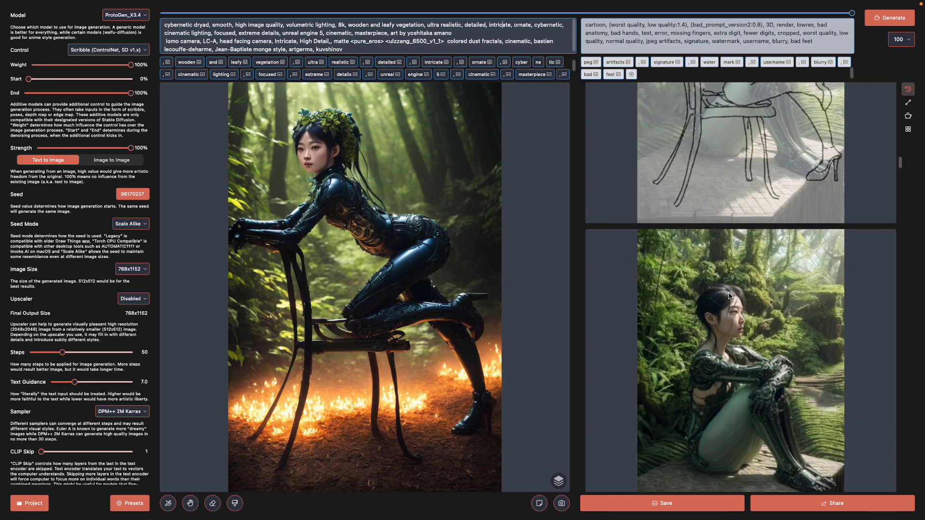
click(738, 299)
scroll(741, 289, down, 3)
click(731, 337)
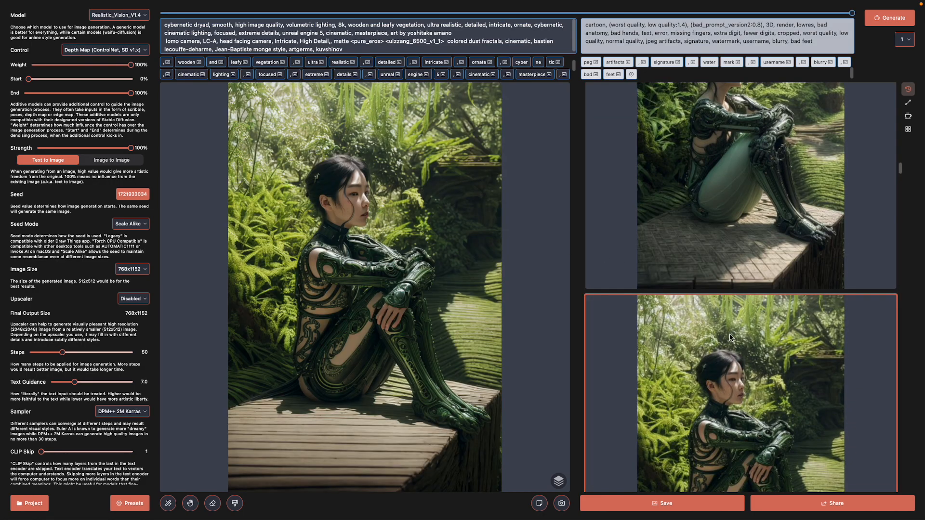
scroll(728, 326, down, 5)
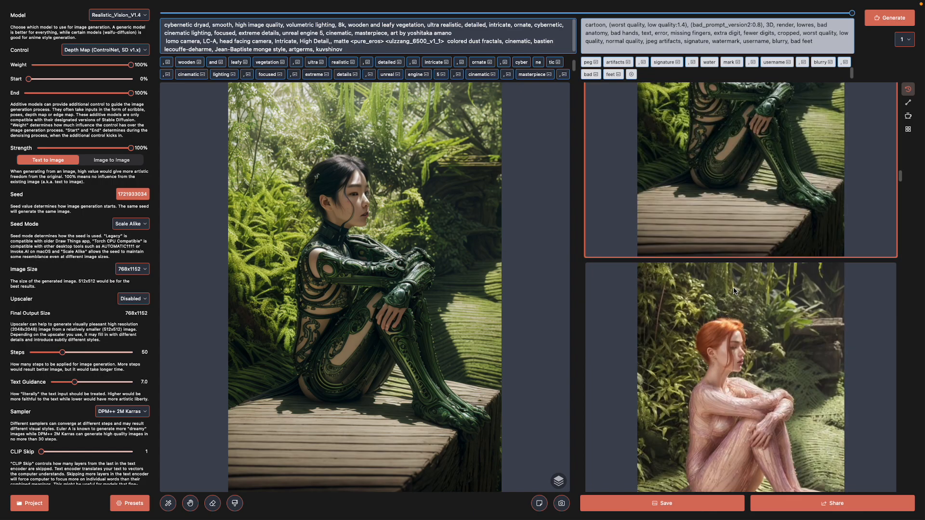
click(738, 303)
scroll(737, 294, up, 3)
click(736, 284)
scroll(738, 270, up, 8)
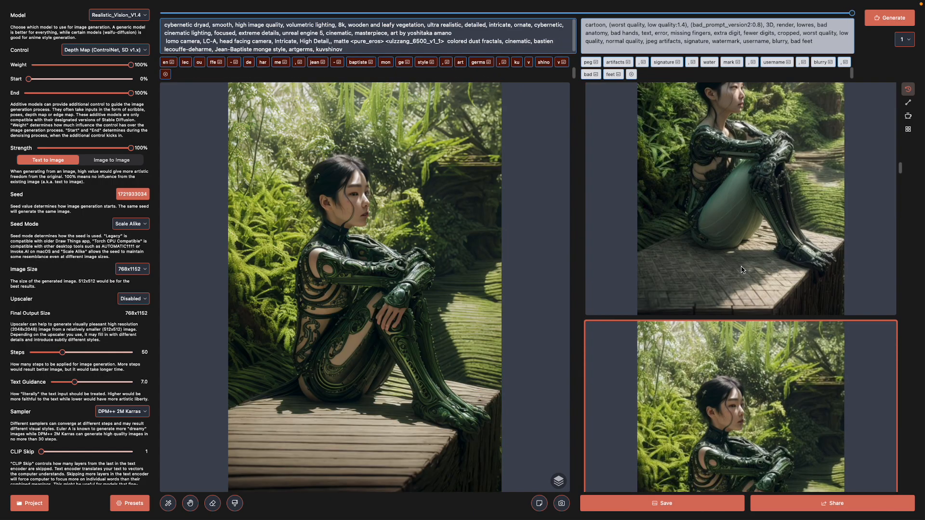
scroll(738, 242, up, 3)
Switch to Safari, open the hack-mans/clipdrop-api GitHub page and read its README instructions
key(ctrl+Left)
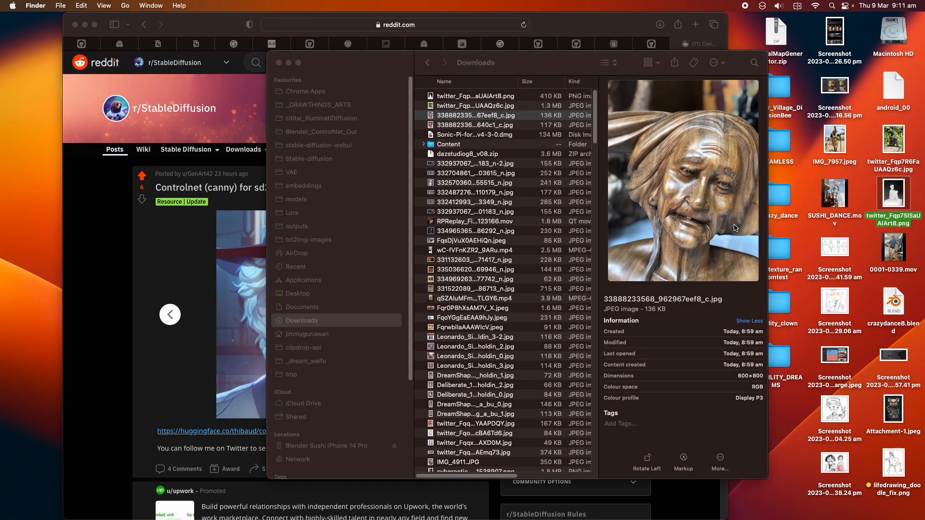
drag(590, 21, 579, 20)
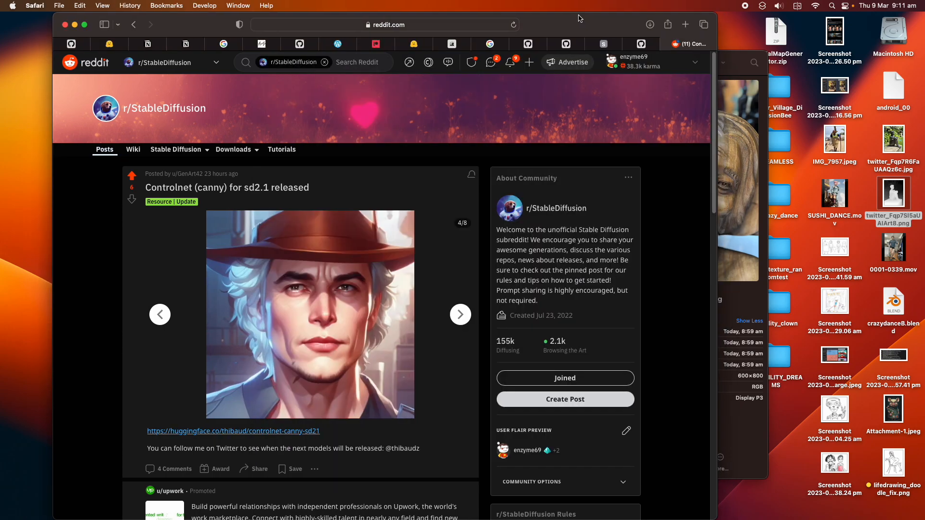
click(642, 44)
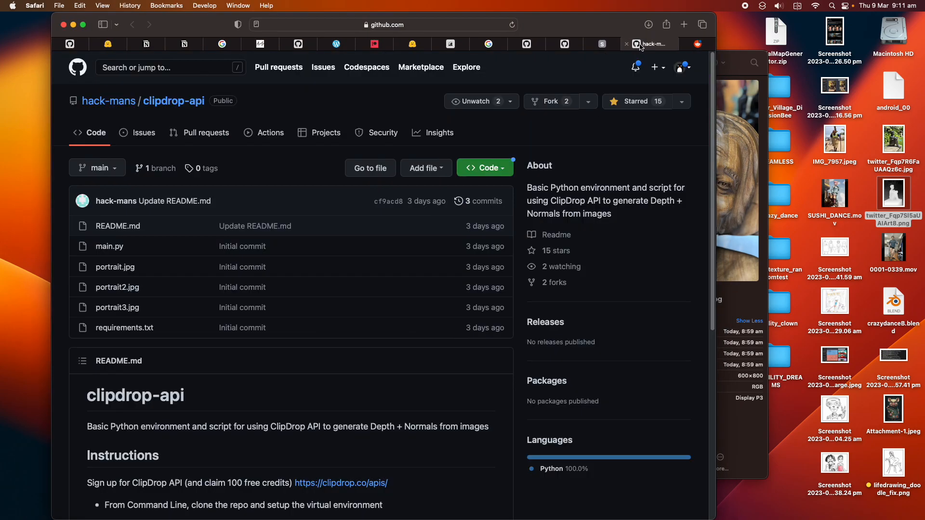
scroll(333, 297, down, 5)
scroll(324, 310, down, 2)
scroll(289, 299, up, 5)
scroll(345, 260, down, 10)
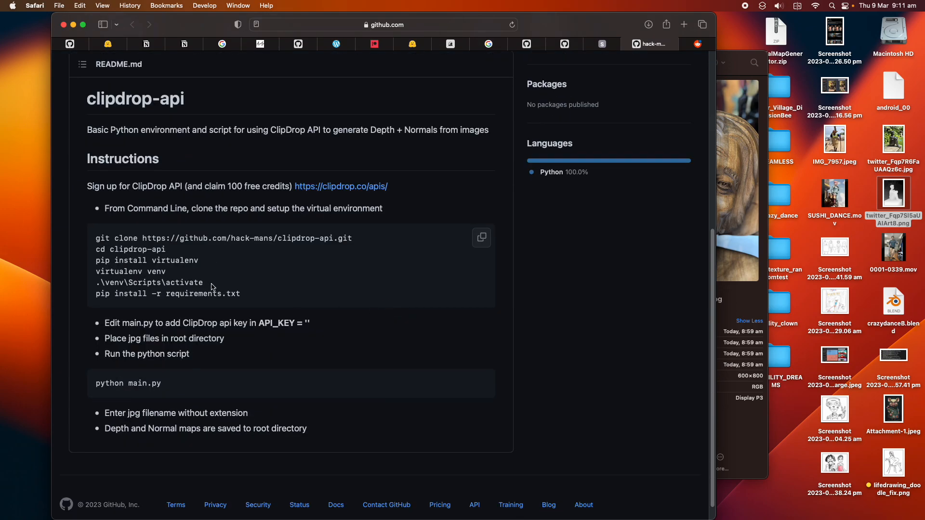
Go through the README's setup commands, from the git clone line to pip install -r requirements.txt
mouse_move(262, 295)
mouse_down()
mouse_move(135, 261)
mouse_move(94, 240)
mouse_up()
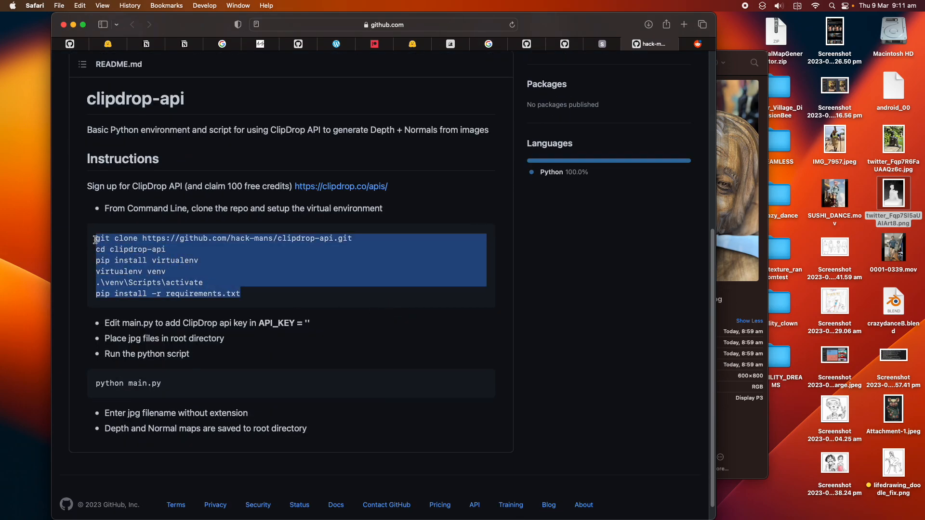
click(106, 238)
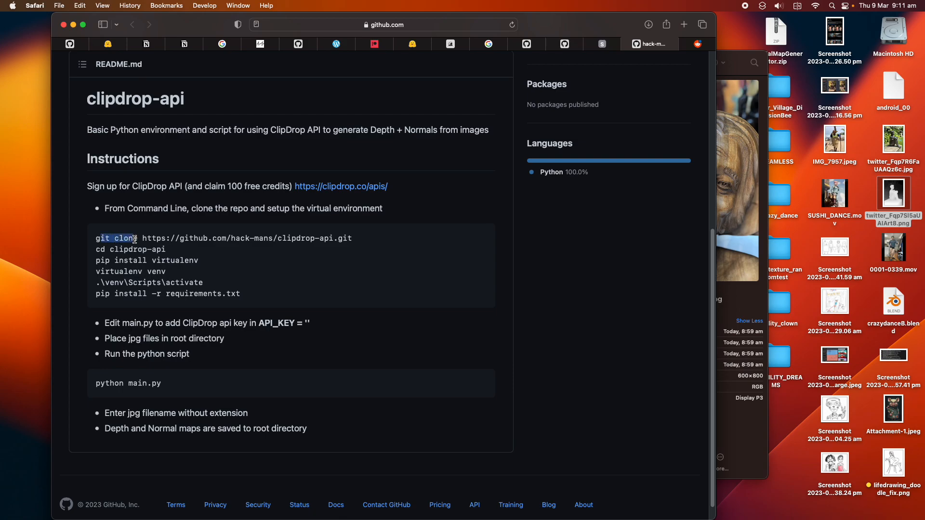
scroll(205, 251, up, 1)
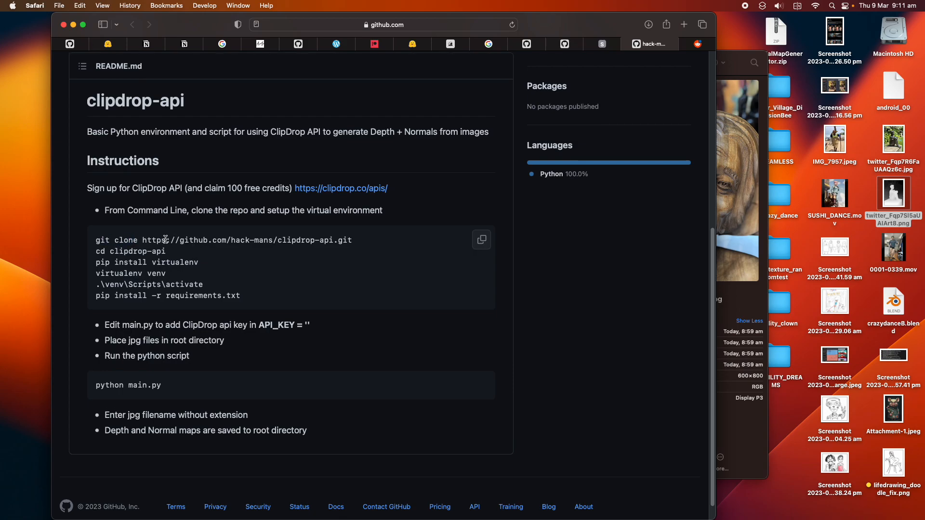
scroll(164, 242, down, 1)
drag(96, 229, 161, 232)
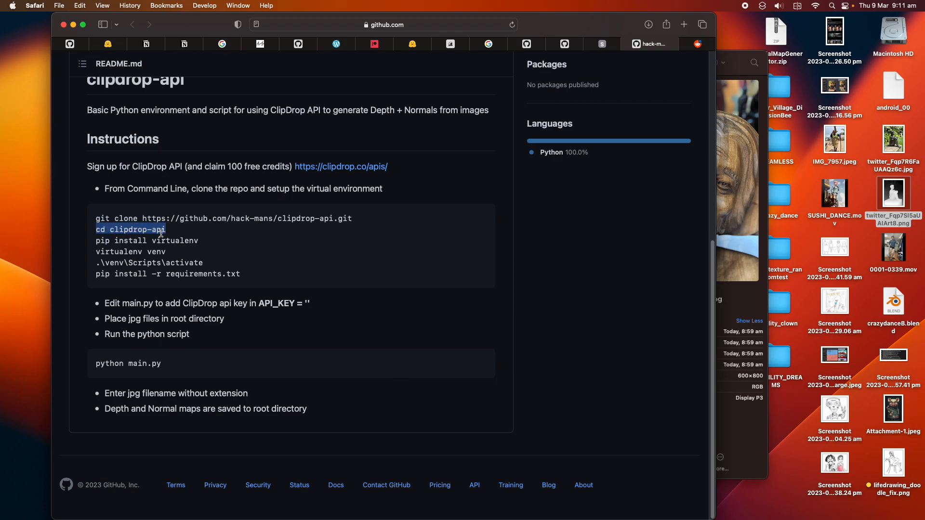
drag(96, 241, 201, 239)
drag(128, 273, 93, 274)
click(258, 279)
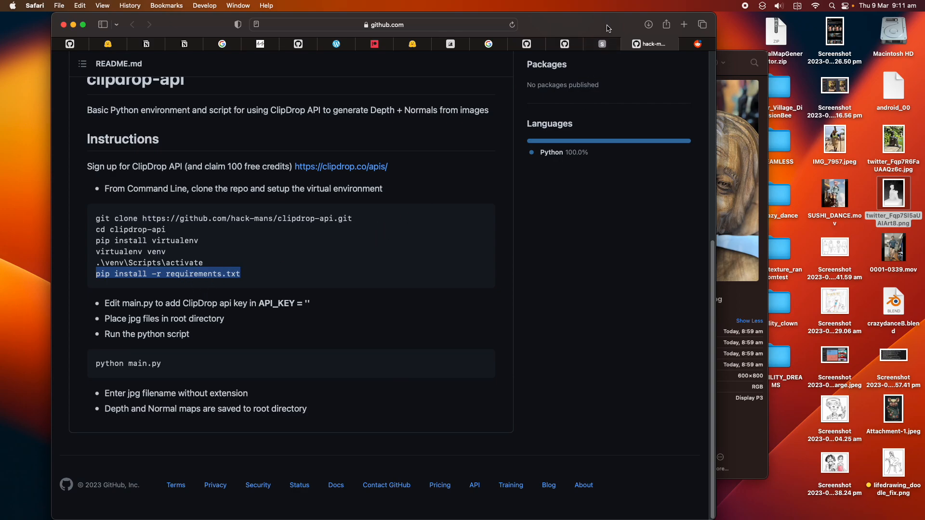
Bring the Finder Downloads window forward and compare the previews of the two carved wooden bust JPEGs
drag(608, 32, 569, 32)
drag(707, 61, 671, 60)
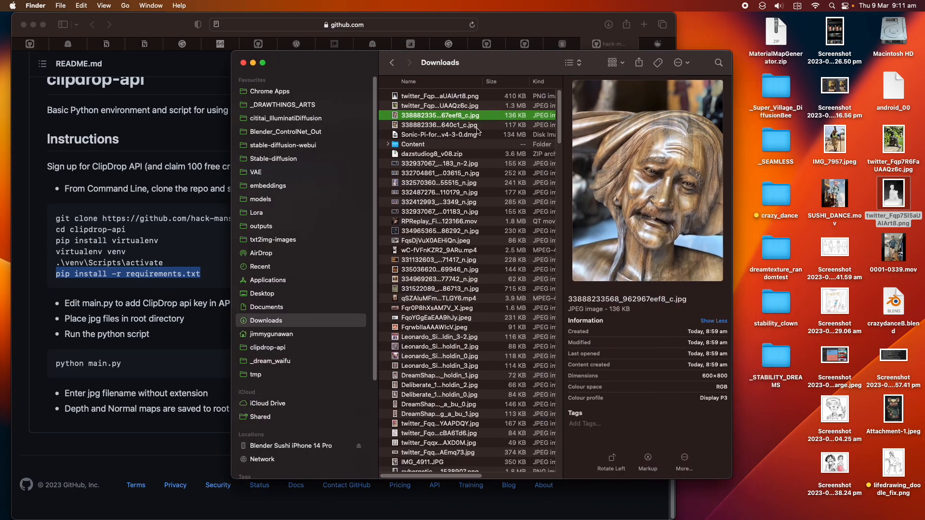
click(477, 128)
click(479, 117)
click(479, 126)
click(482, 117)
click(483, 129)
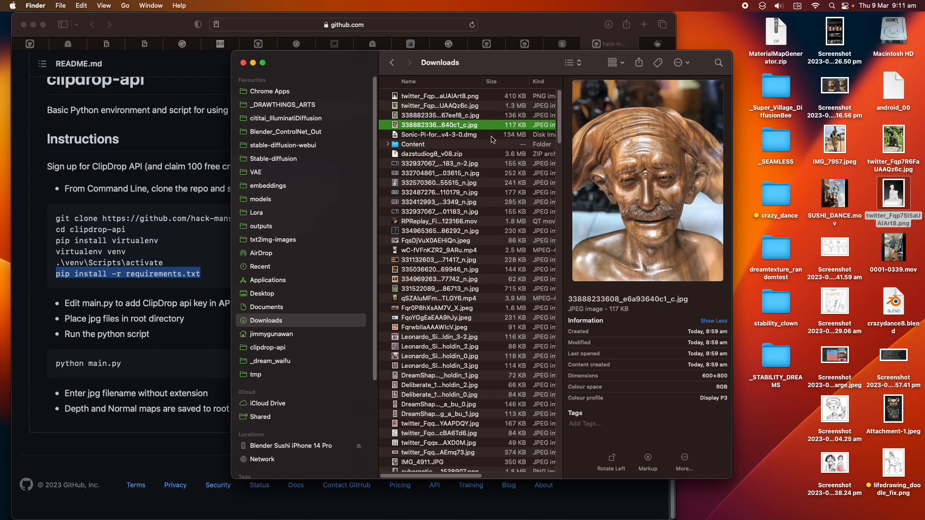
click(495, 117)
click(488, 126)
Open Terminal and enlarge its window to about 108×41 characters
click(832, 6)
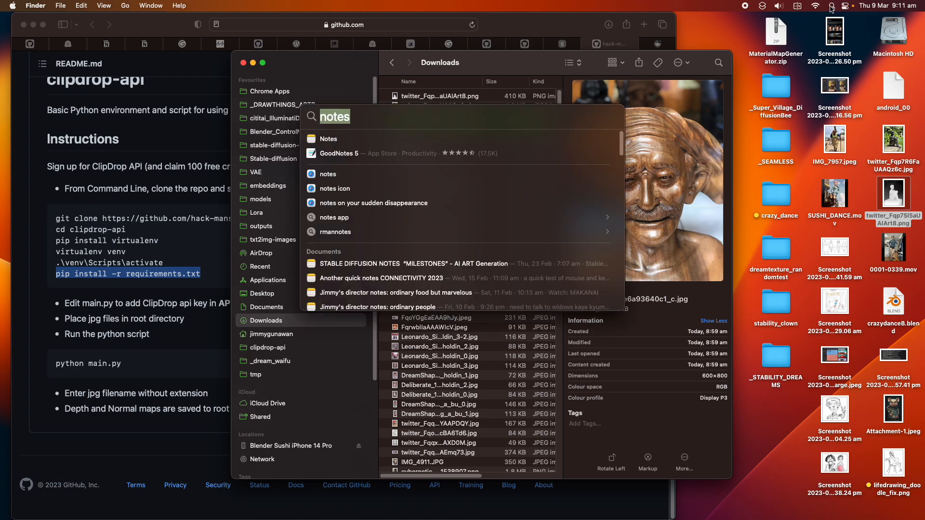
text(terminal)
key(Return)
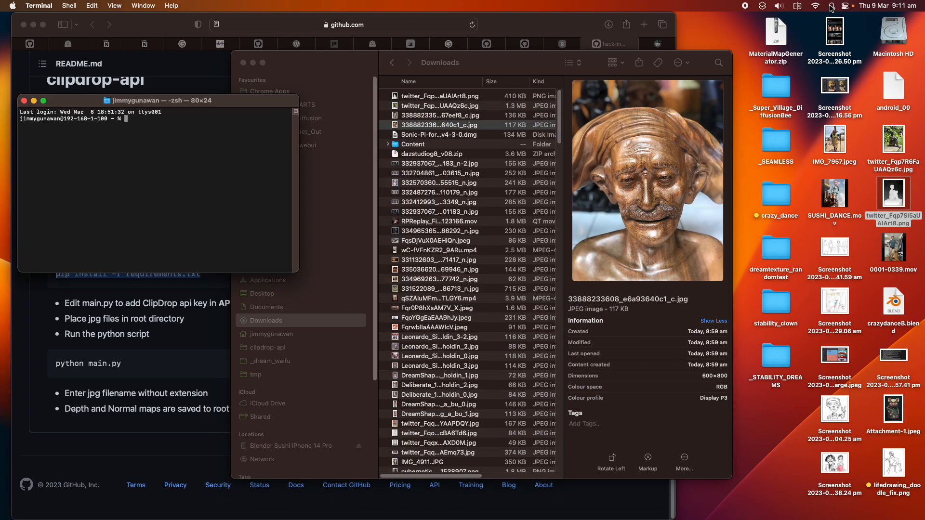
drag(251, 100, 405, 92)
drag(453, 264, 544, 373)
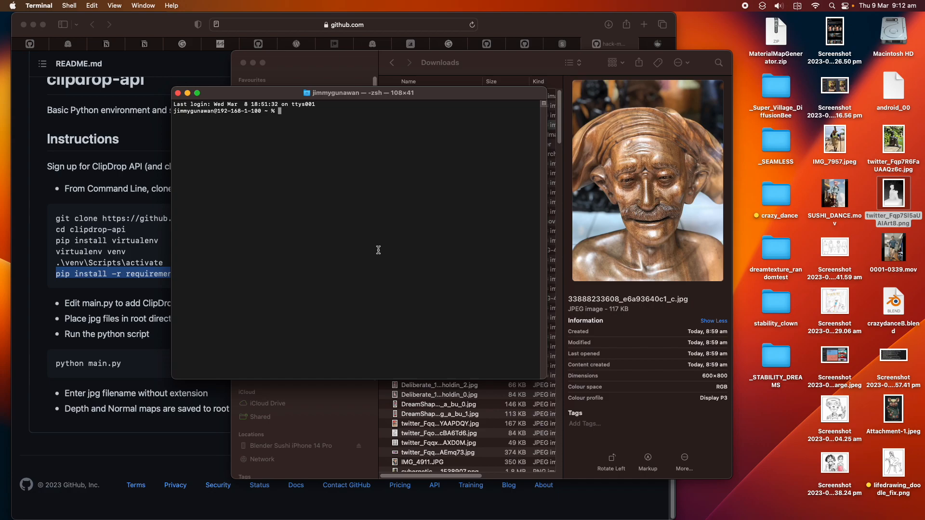
Switch to Sublime Text and copy the line source env/bin/activate from the android_00 notes, moving the window aside
mouse_move(462, 519)
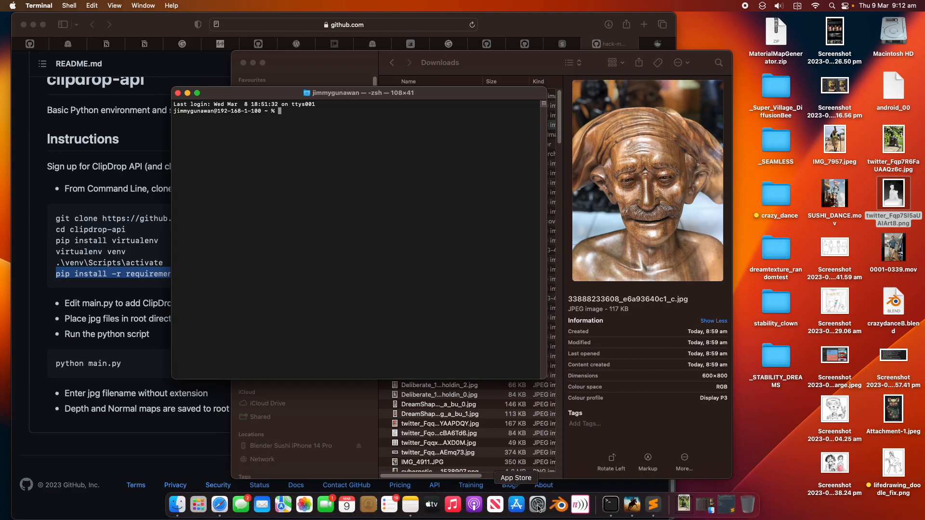
click(652, 504)
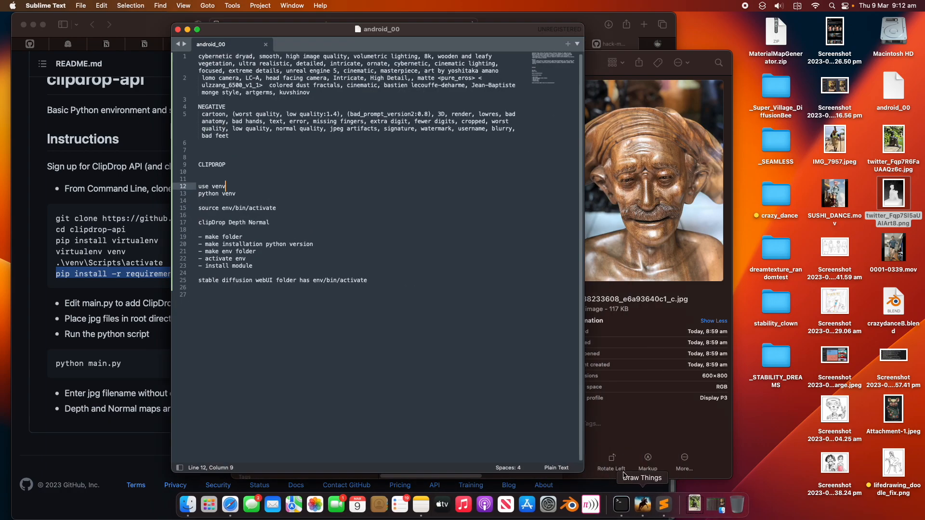
click(236, 200)
drag(278, 210, 198, 208)
key(super+c)
drag(284, 37, 151, 179)
Return to Terminal and change to the stable-diffusion-webui folder
click(346, 94)
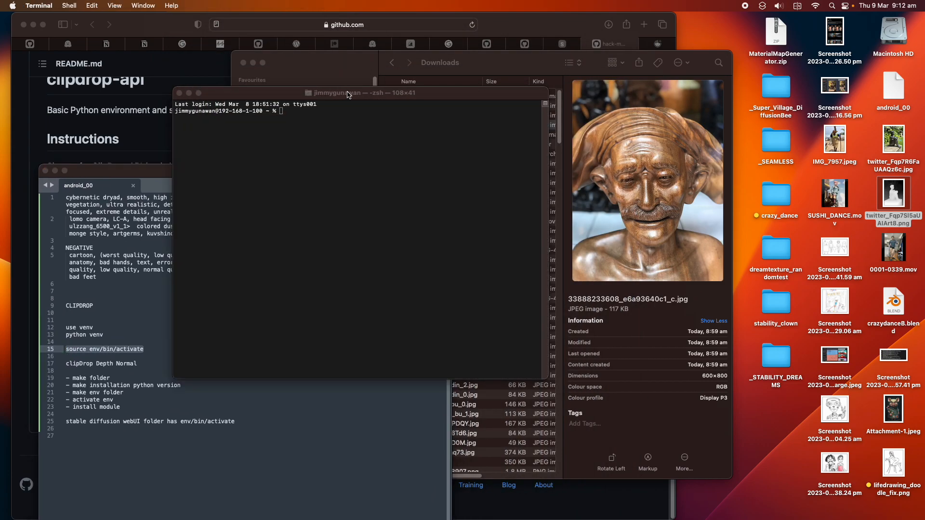
drag(346, 94, 412, 108)
text(cd stab)
key(Tab)
key(Return)
Activate the virtual environment with source env/bin/activate and go back to the parent folder with cd ..
key(super+v)
key(Return)
key(Return)
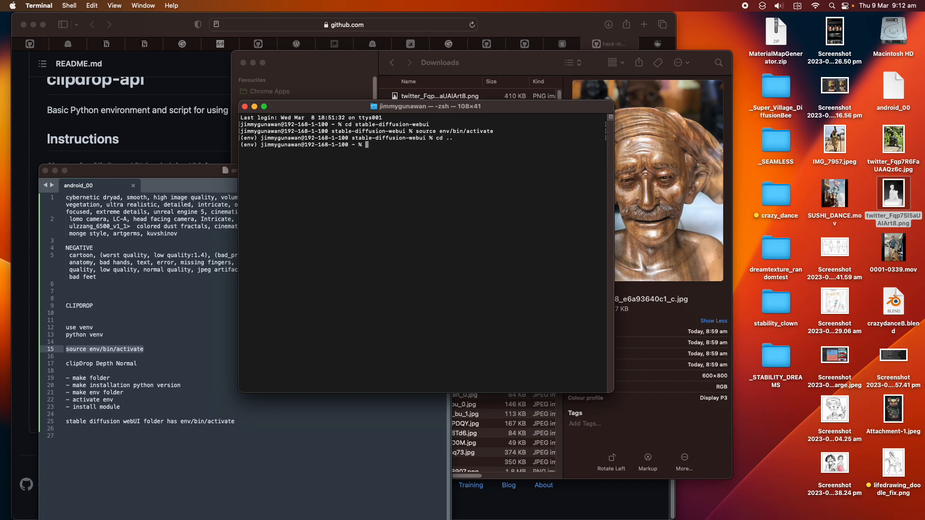
Change to the clipdrop-api folder, list its files and run the script with python main.py
text(cd clipdrop-api)
key(Return)
text(ls)
key(Return)
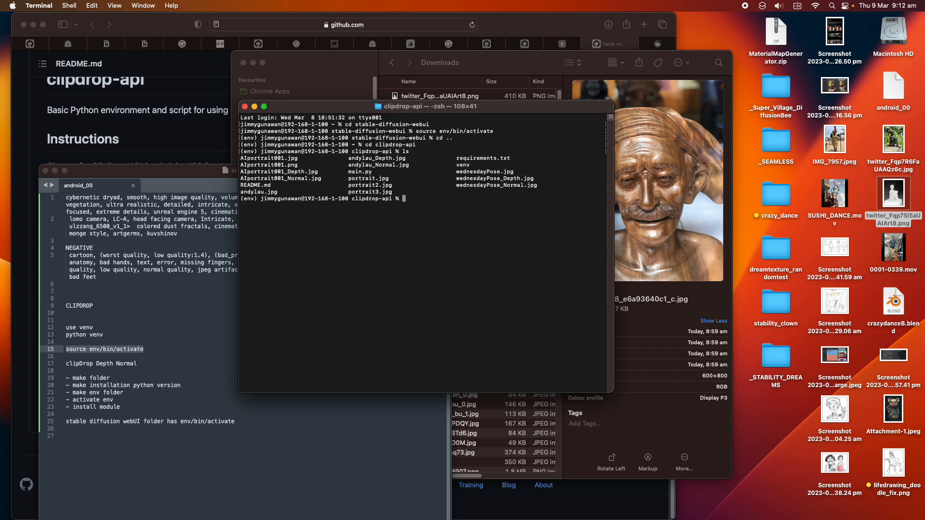
text(python main.py)
key(Return)
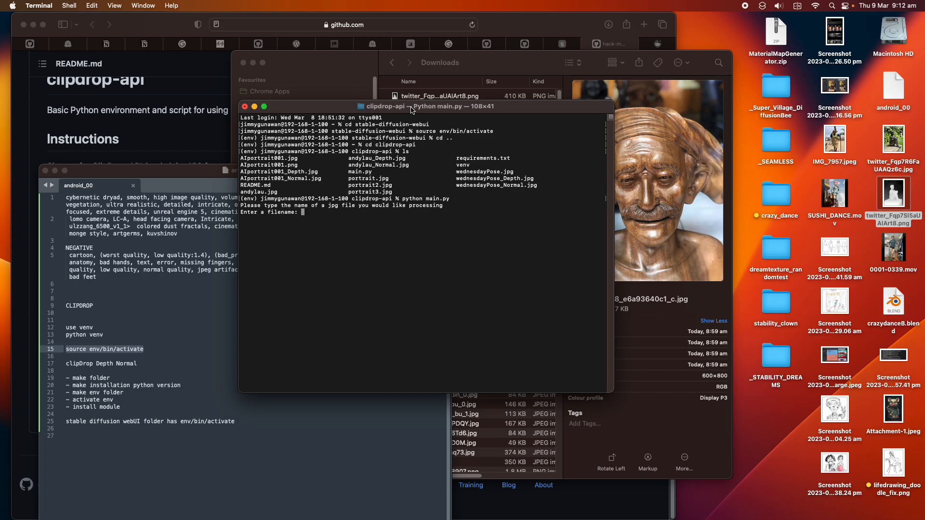
Switch to Finder and copy the two newest statue JPG photos from Downloads into the clipdrop-api folder, moving the windows apart
drag(412, 110, 329, 116)
drag(490, 60, 567, 63)
click(544, 122)
shift+click(543, 129)
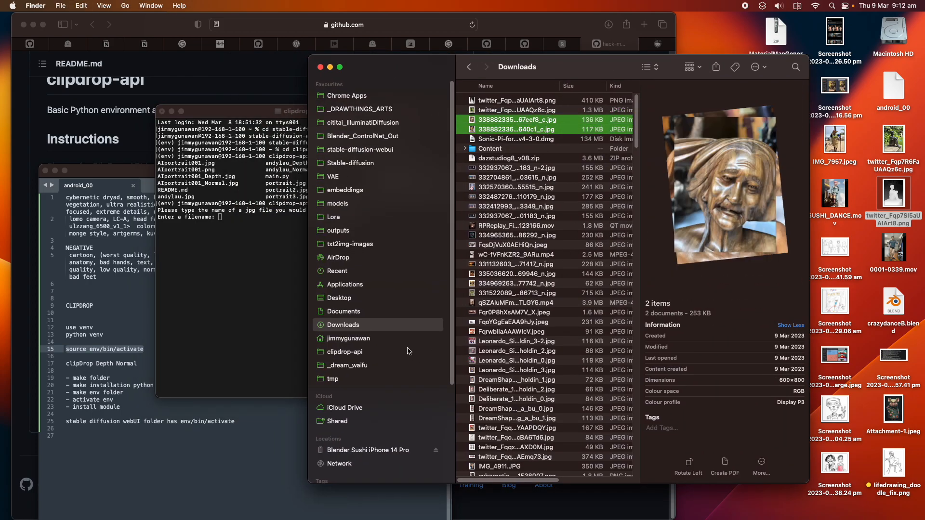
click(387, 353)
key(super+v)
Rename the copied photo whose name ends in 640c1_c.jpg to statueA.jpg
click(526, 111)
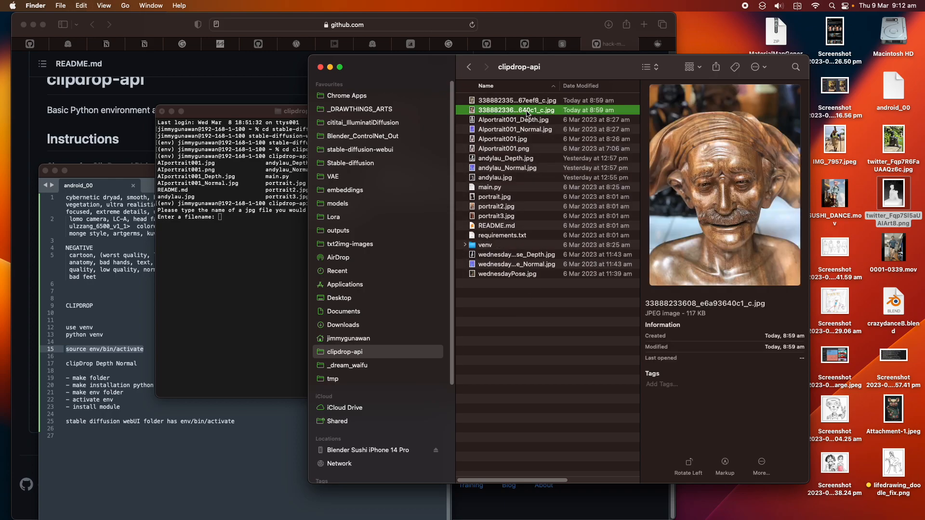
key(Return)
text(statue)
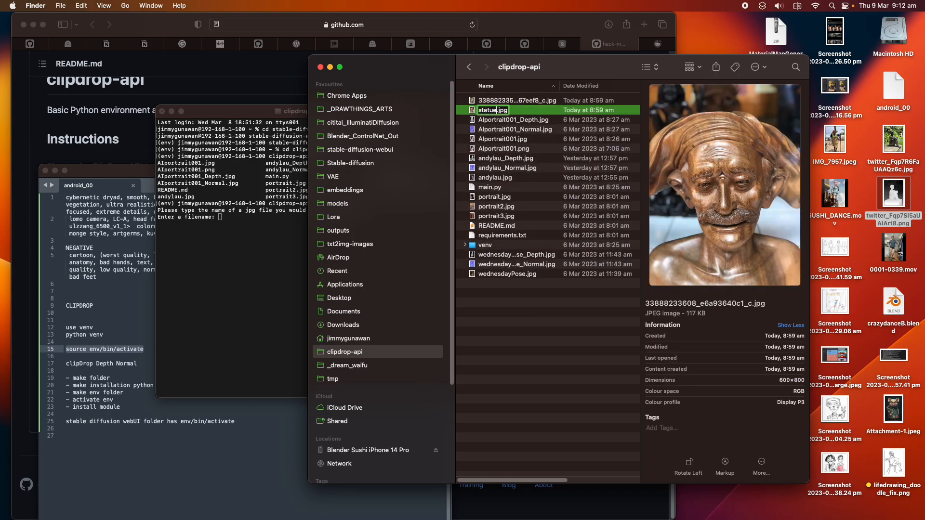
text())
key(BackSpace)
text(A)
key(Return)
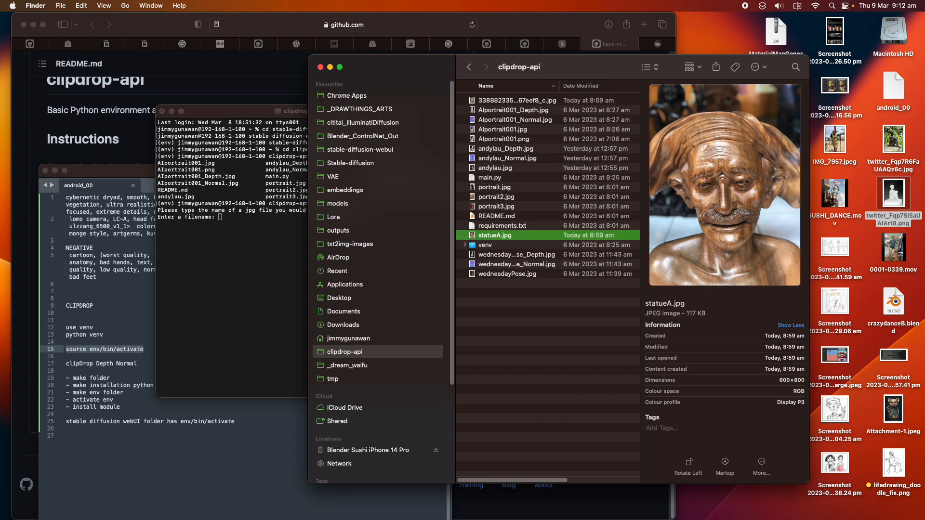
Rename the other copied statue photo to statueB.jpg
click(499, 100)
key(Return)
text(statueB)
key(Return)
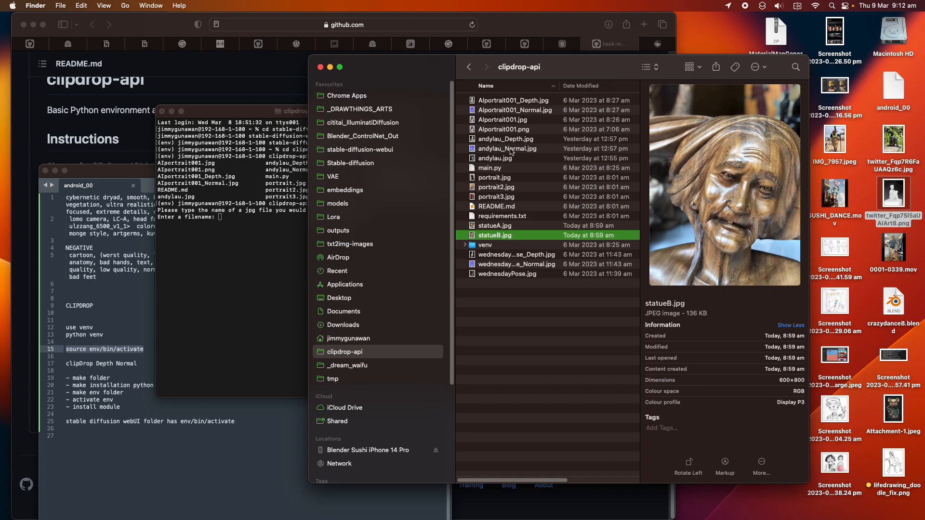
Preview the statueA photo and the existing AIportrait001 and andylau images with their depth and normal maps
click(513, 226)
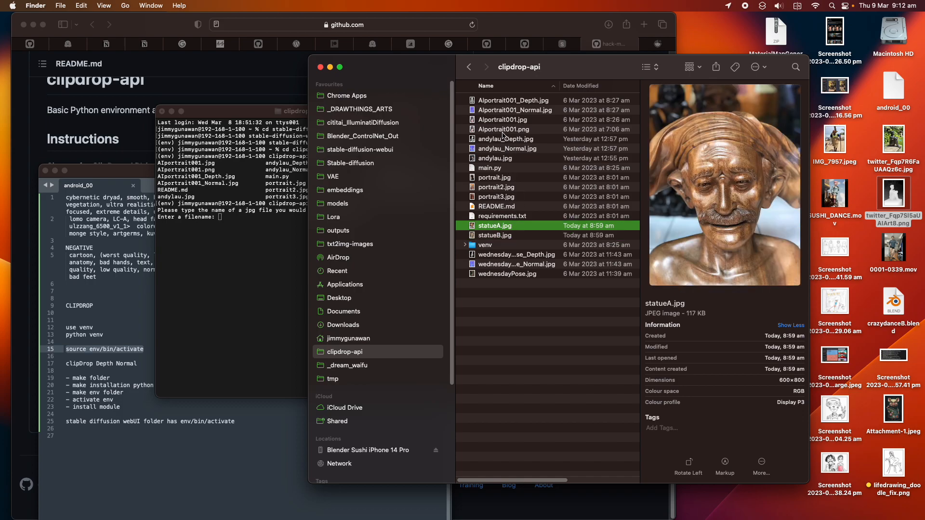
click(512, 102)
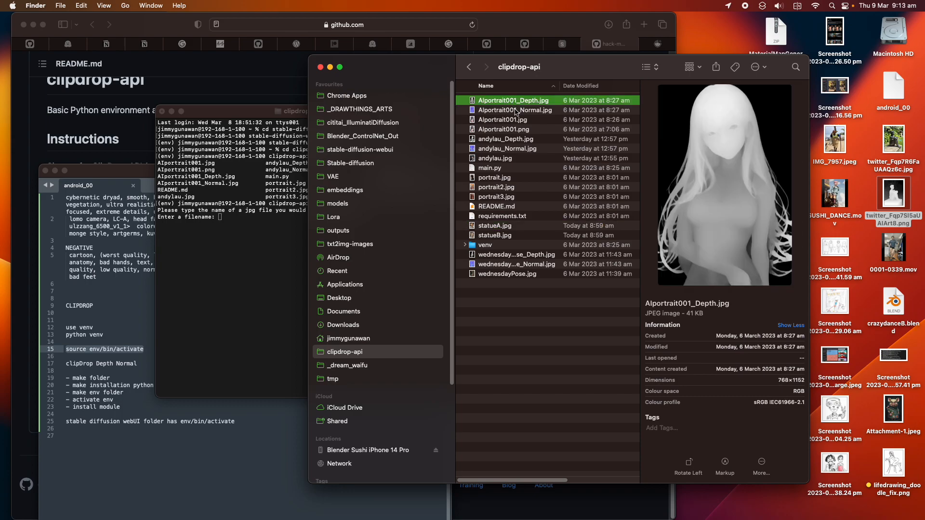
click(516, 110)
click(516, 101)
click(515, 121)
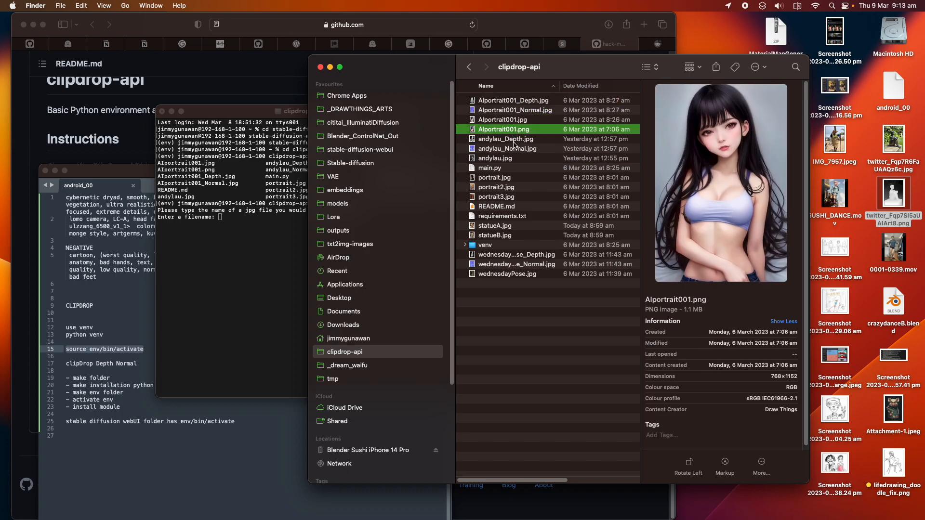
click(514, 139)
click(514, 150)
click(514, 142)
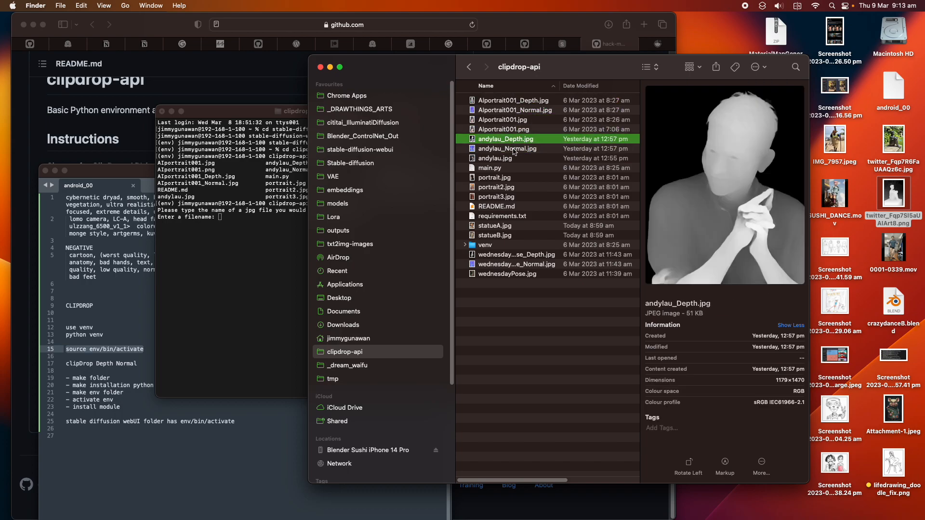
click(514, 149)
click(514, 159)
click(514, 149)
click(514, 141)
click(512, 226)
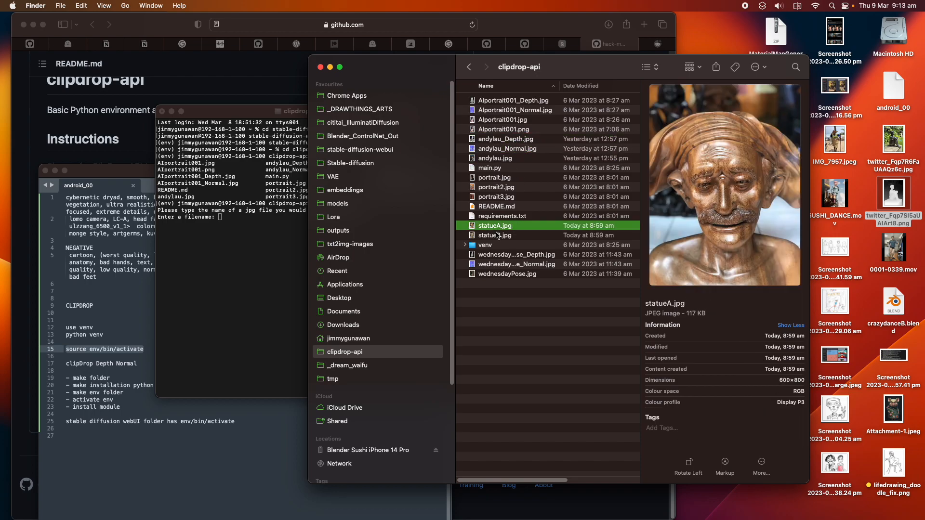
Return to Terminal and give the waiting script the filename statueA to generate its depth and normal maps
click(275, 238)
text(statueA)
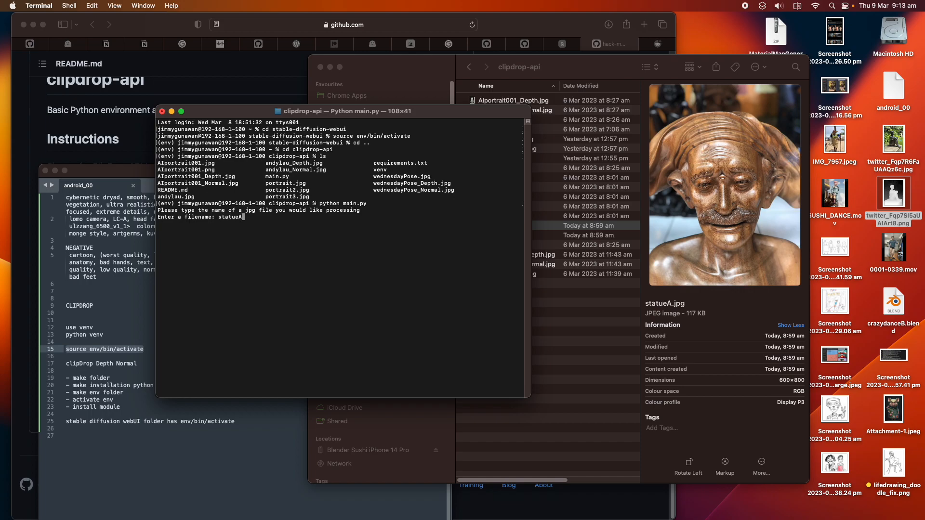
key(Return)
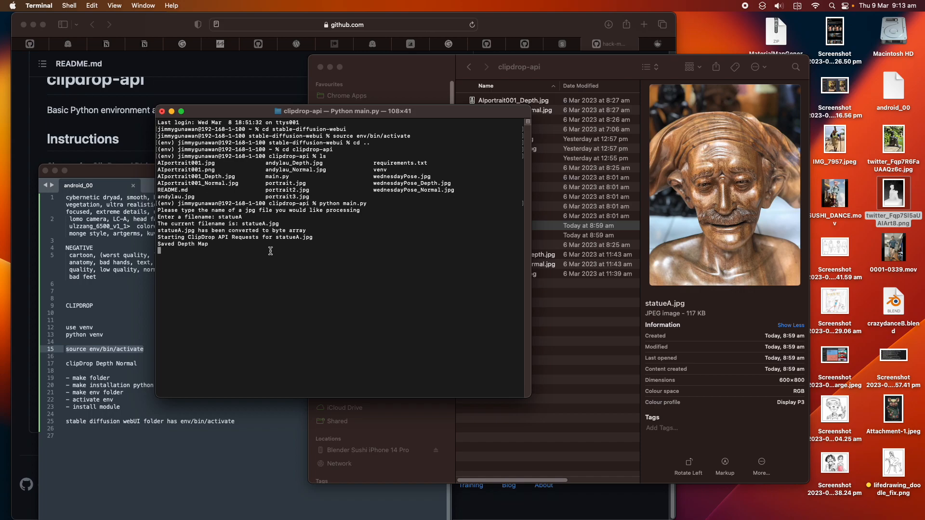
Run python main.py again and process the filename statueB
key(Up)
key(Return)
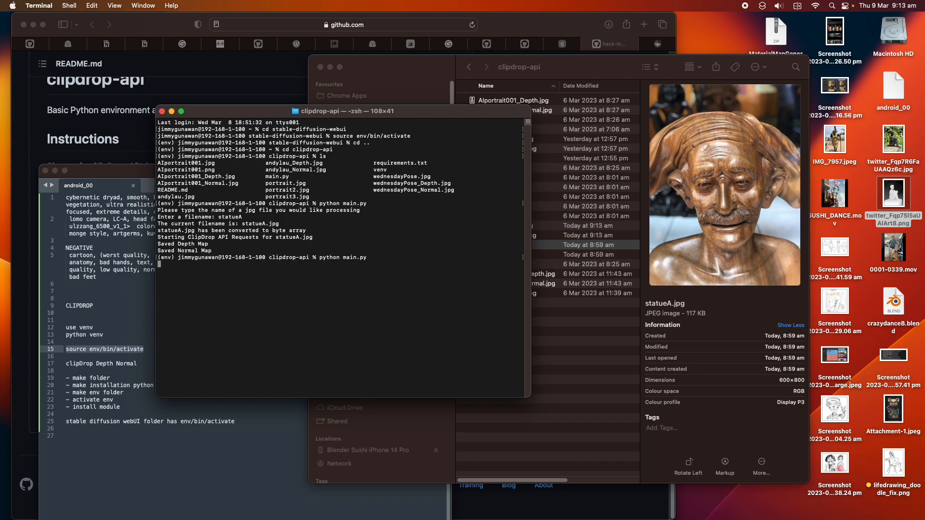
text(statueB)
key(Return)
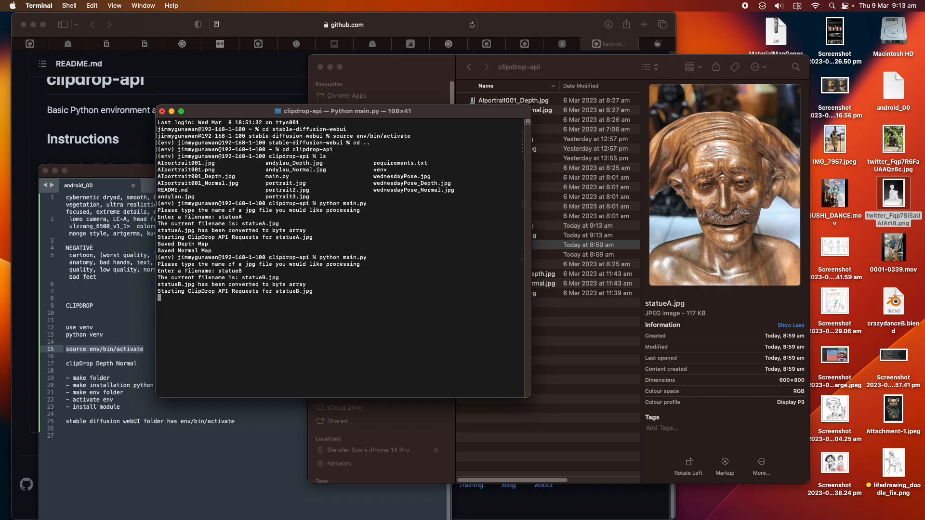
Switch to Finder and examine the depth and normal maps of wednesdayPose, statueB and statueA against their original photos
click(557, 320)
click(514, 284)
click(514, 293)
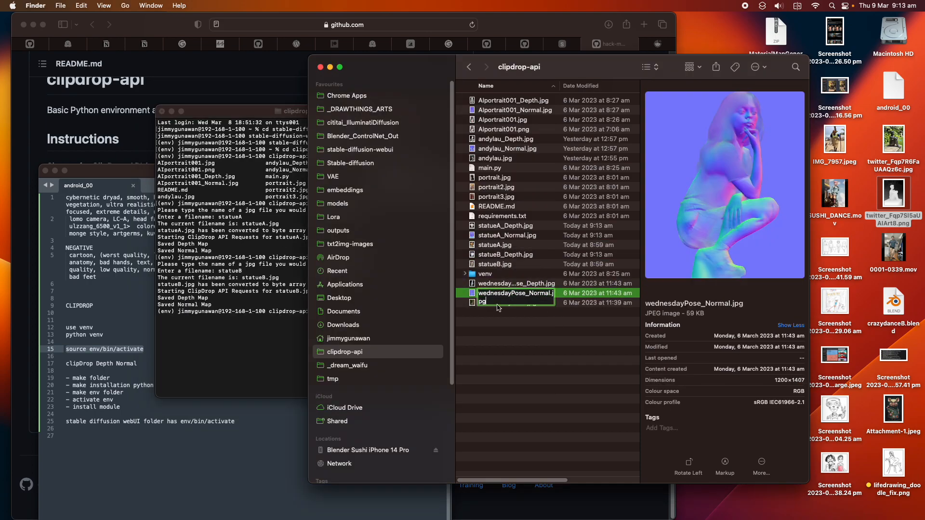
click(493, 313)
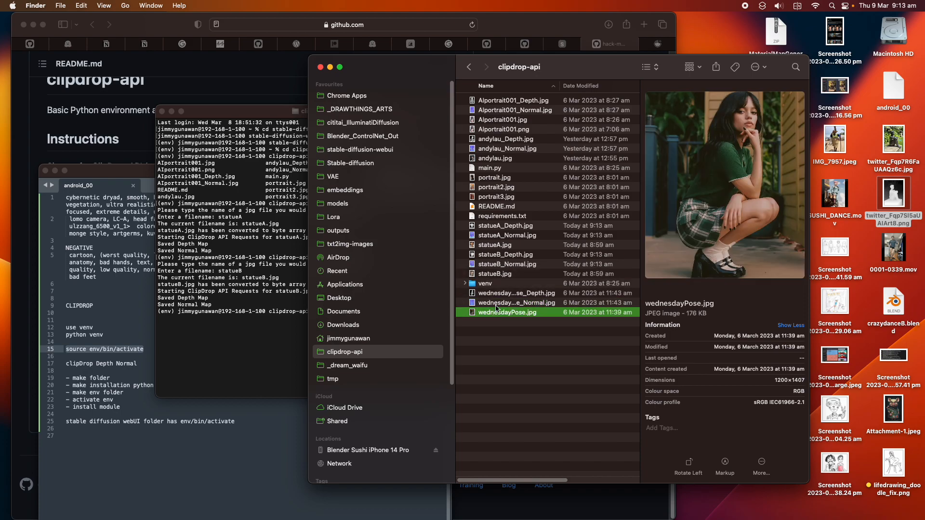
click(497, 303)
click(502, 294)
click(503, 267)
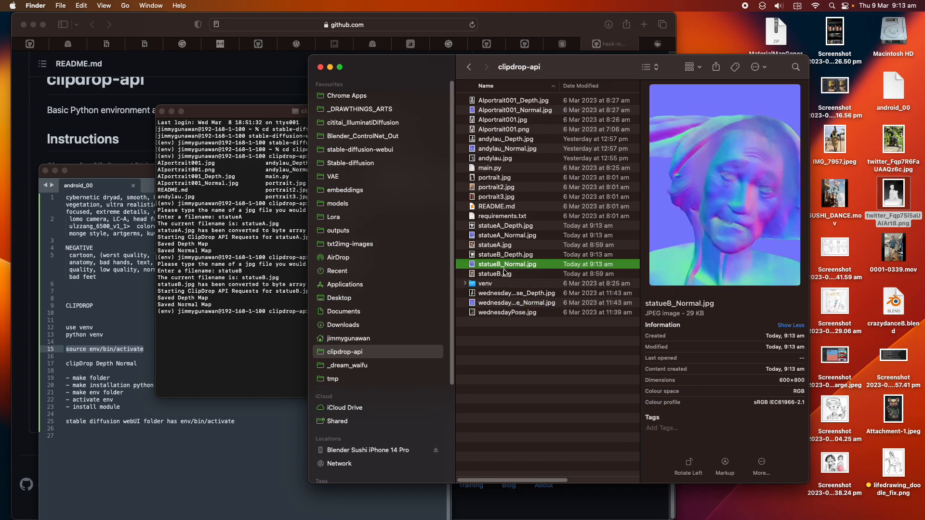
click(504, 274)
click(506, 257)
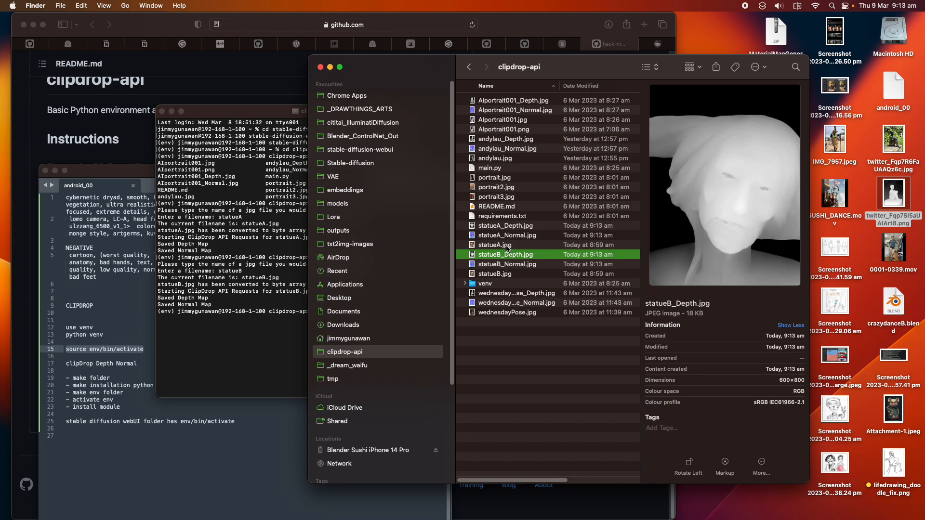
click(506, 246)
click(506, 236)
click(506, 228)
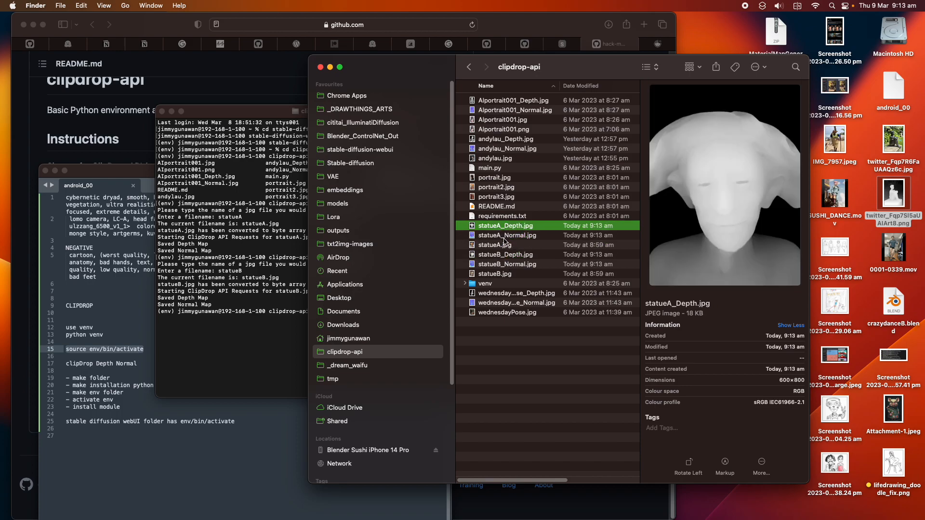
click(550, 236)
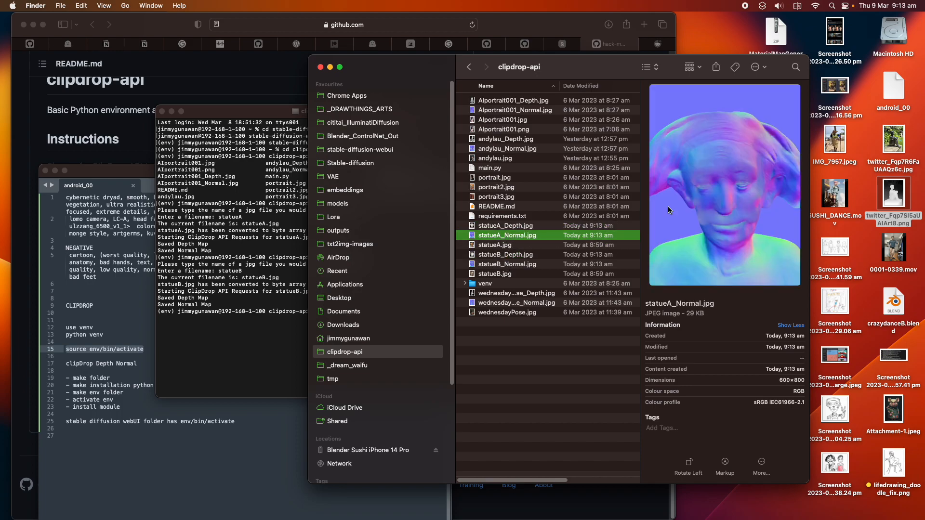
click(540, 245)
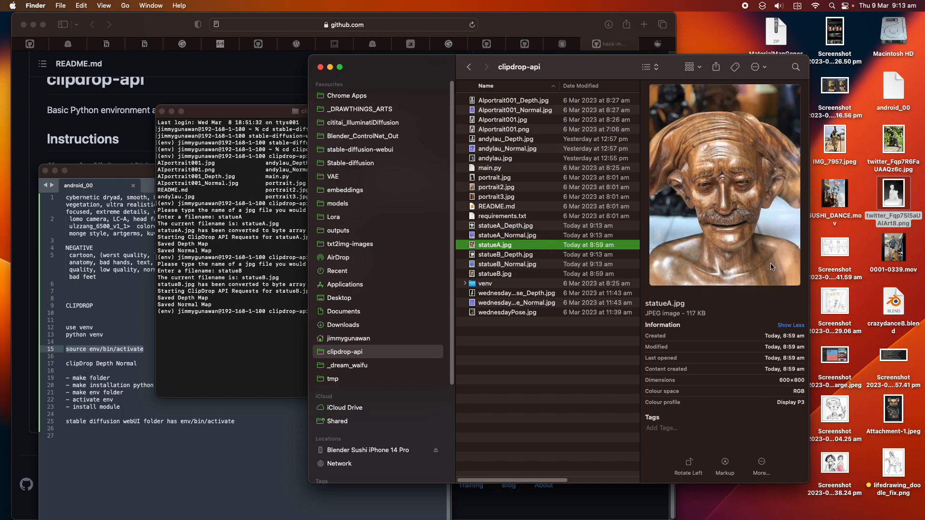
Reposition and enlarge the Finder window to compare the statueA photo with its normal and depth maps
drag(588, 72, 448, 103)
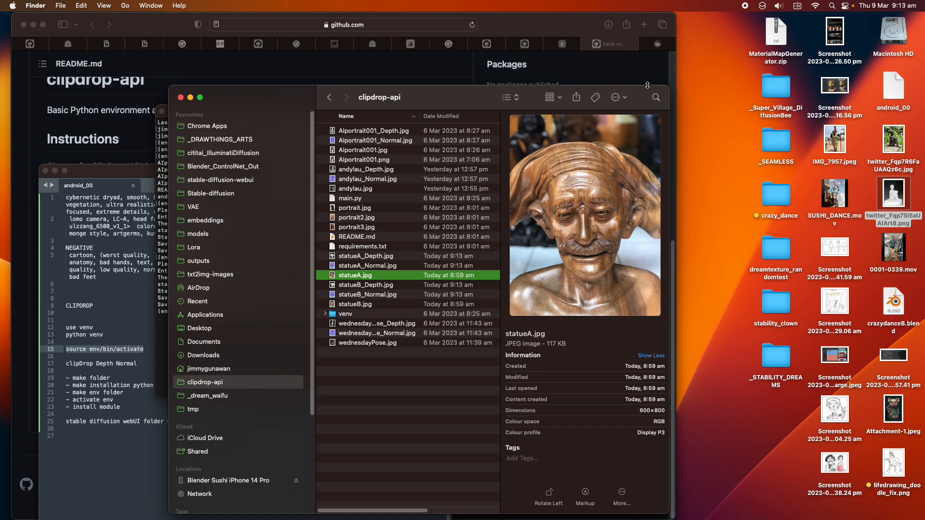
drag(664, 86, 722, 70)
click(438, 252)
click(436, 242)
click(438, 252)
click(438, 260)
click(439, 250)
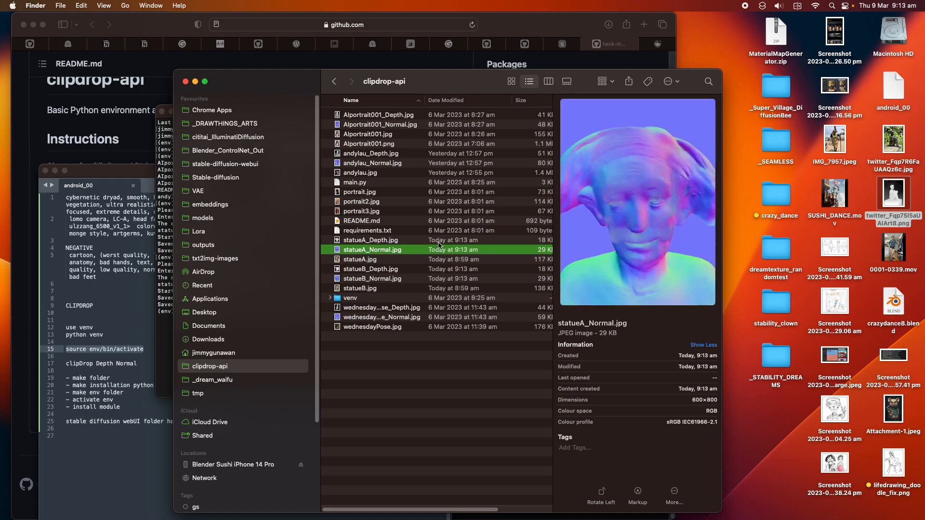
click(438, 241)
click(461, 260)
click(460, 250)
click(460, 241)
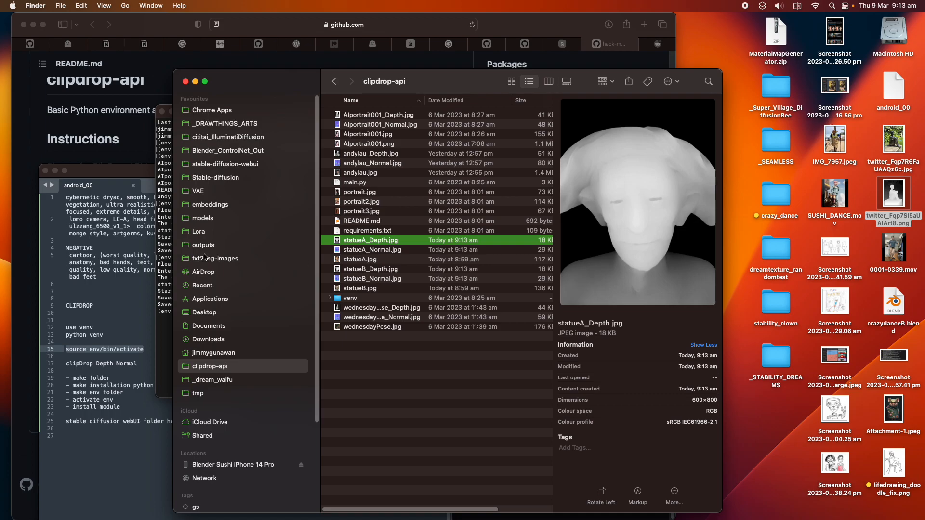
Switch to Terminal, change to ../stable-diffusion-webui and launch the web UI with ./webui.sh --no-half
click(169, 222)
text(cd ../stable-diffusion-webui/)
key(Return)
text(./)
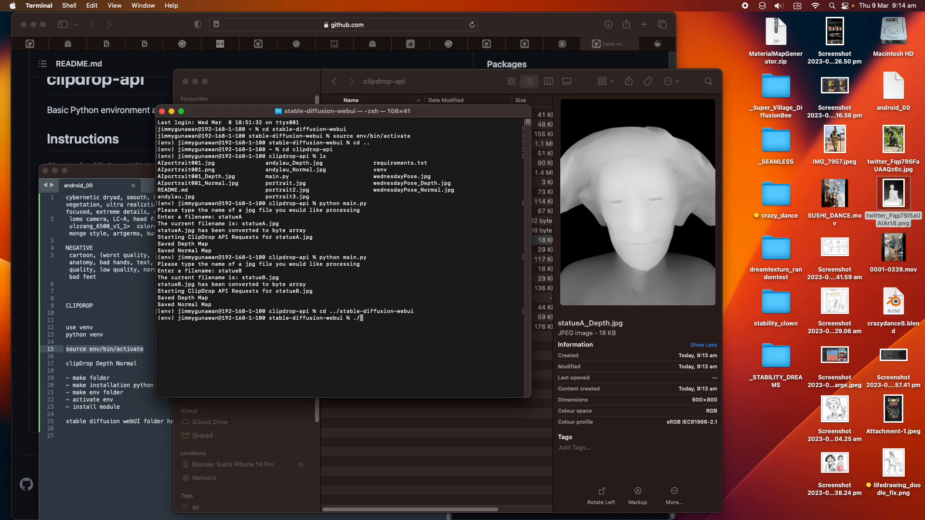
key(BackSpace)
key(BackSpace)
text(./webui.sh --no-half)
key(Return)
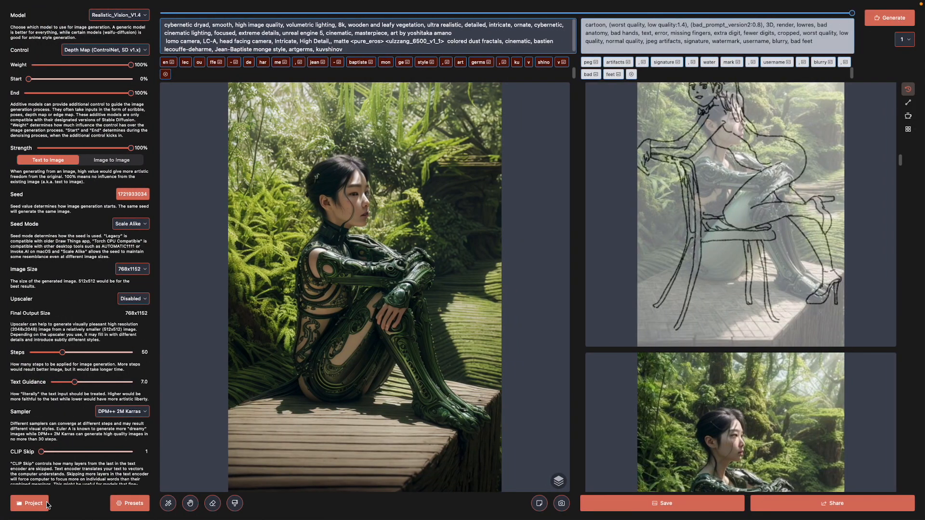
Switch to Draw Things and start a new project, leaving the current one
click(50, 504)
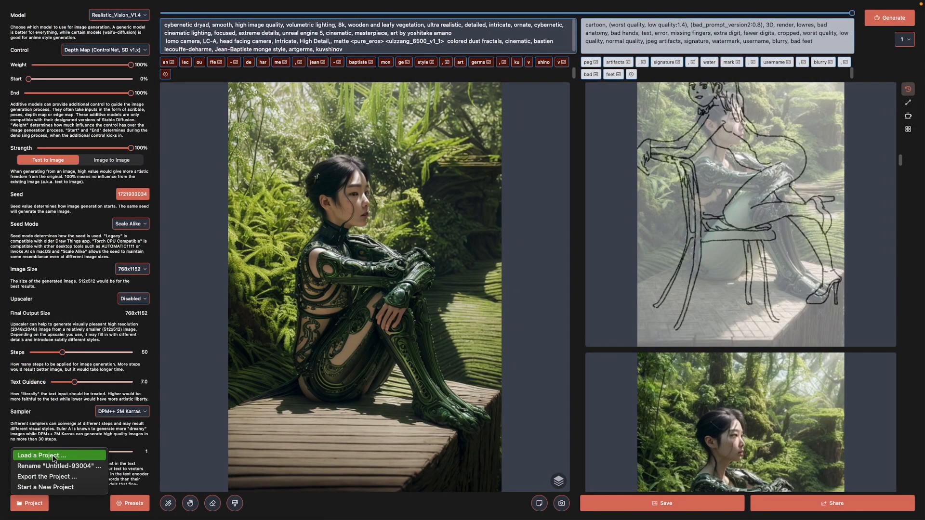
click(46, 487)
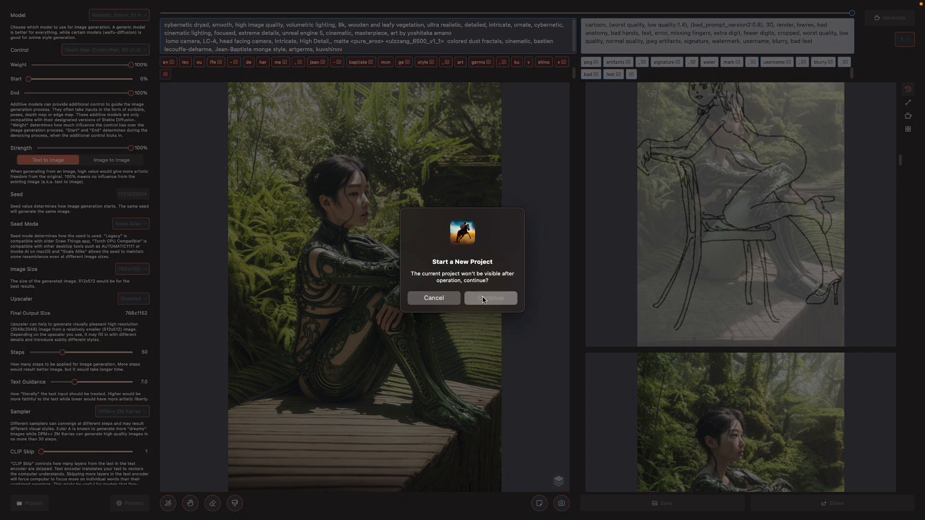
click(483, 299)
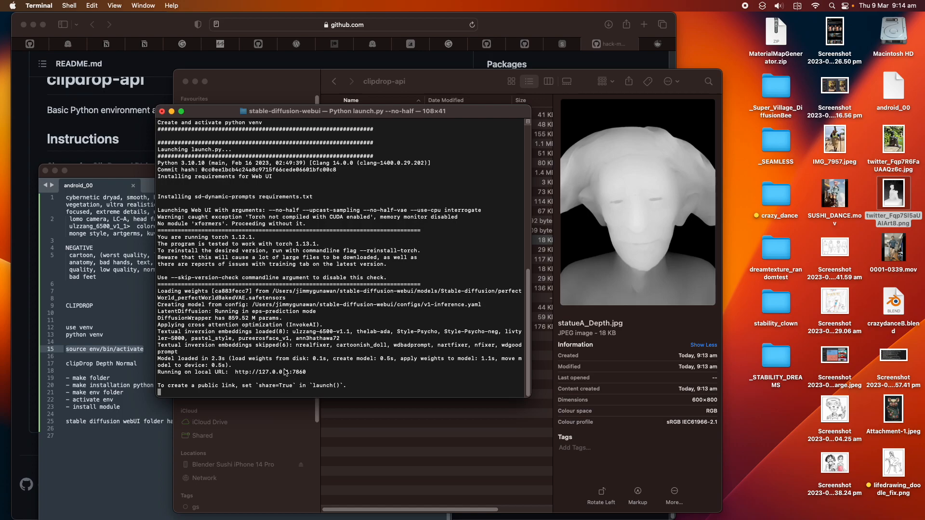
drag(237, 373, 303, 374)
key(super+c)
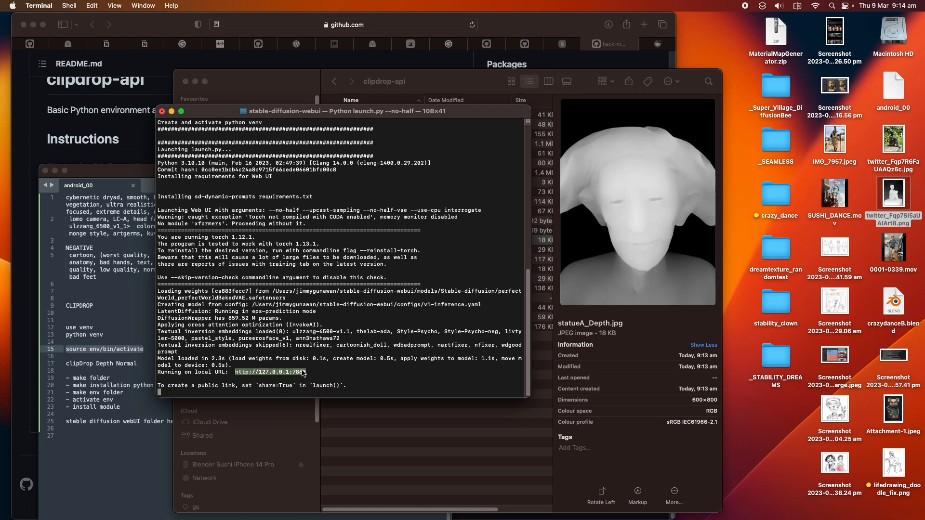
click(608, 24)
click(609, 24)
click(644, 24)
key(super+v)
key(Return)
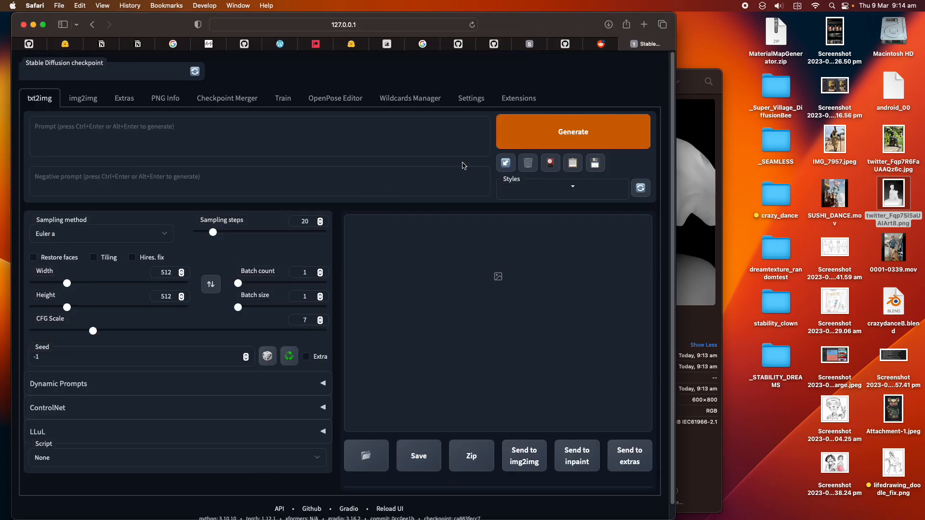
Move the clipdrop-api Finder window aside and return to the Stable Diffusion web UI in Safari
click(684, 73)
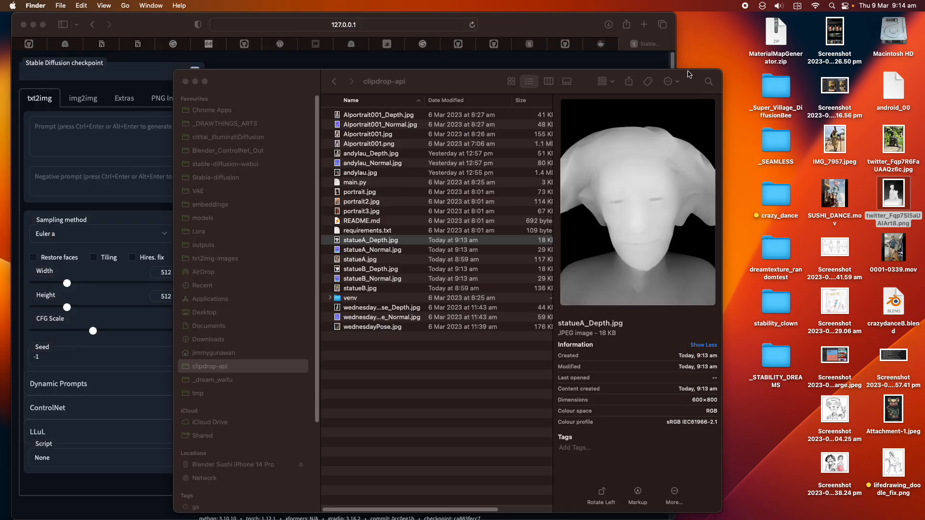
drag(669, 73, 745, 74)
click(99, 124)
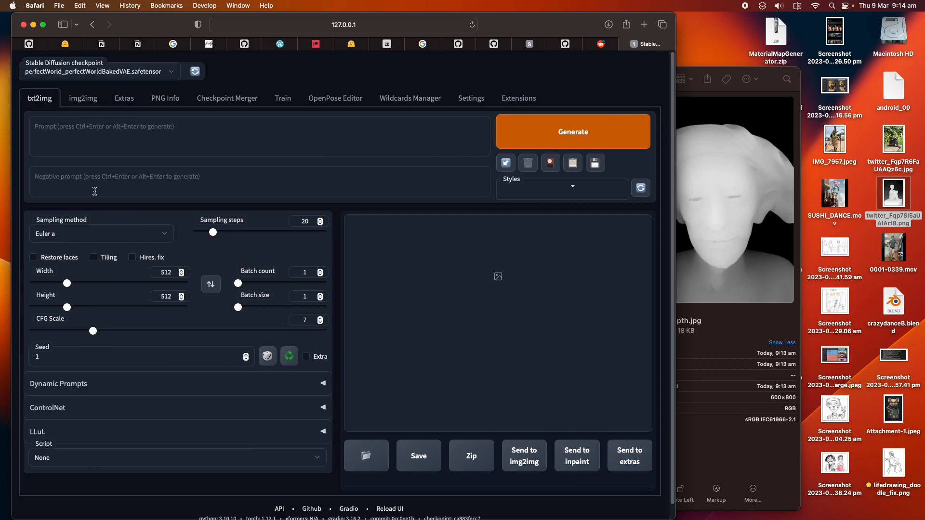
Check the clipdrop-api folder in Finder, return to the web UI in Safari and expand its ControlNet section
click(702, 229)
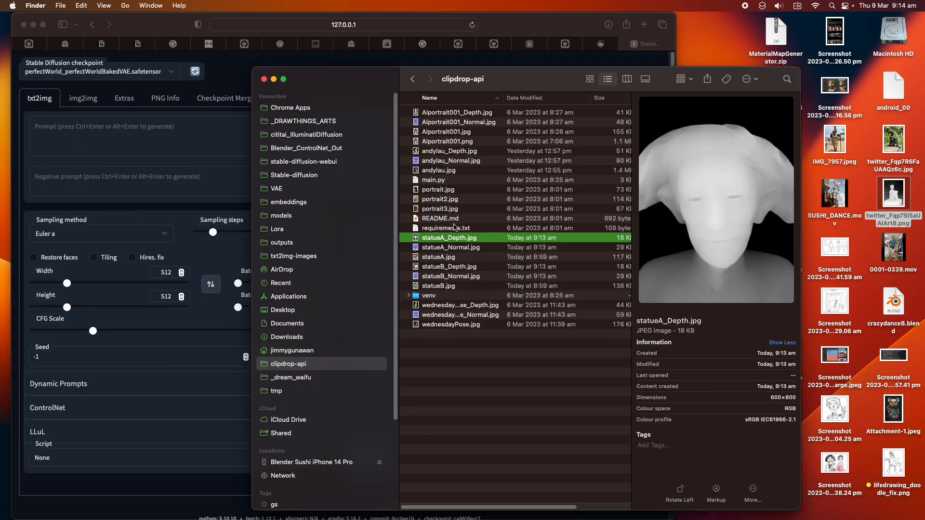
click(199, 145)
scroll(196, 249, down, 1)
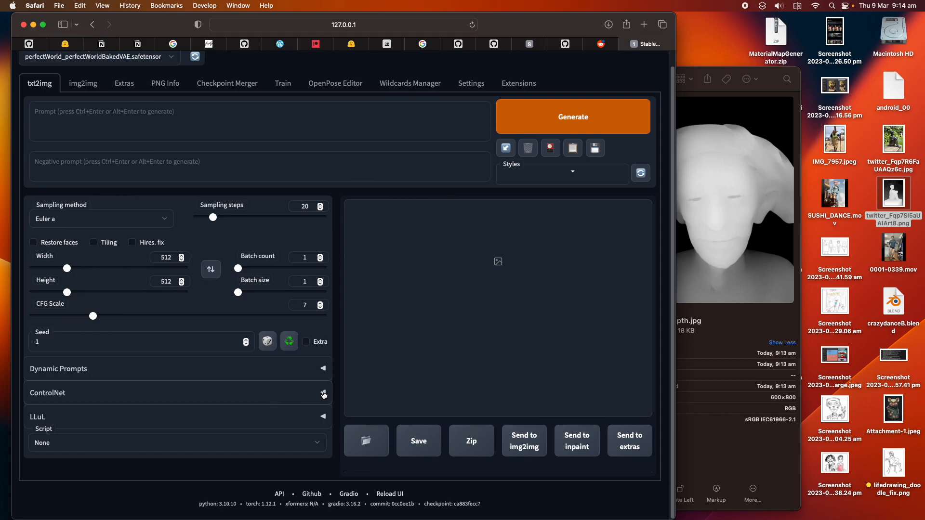
click(324, 395)
scroll(115, 255, down, 5)
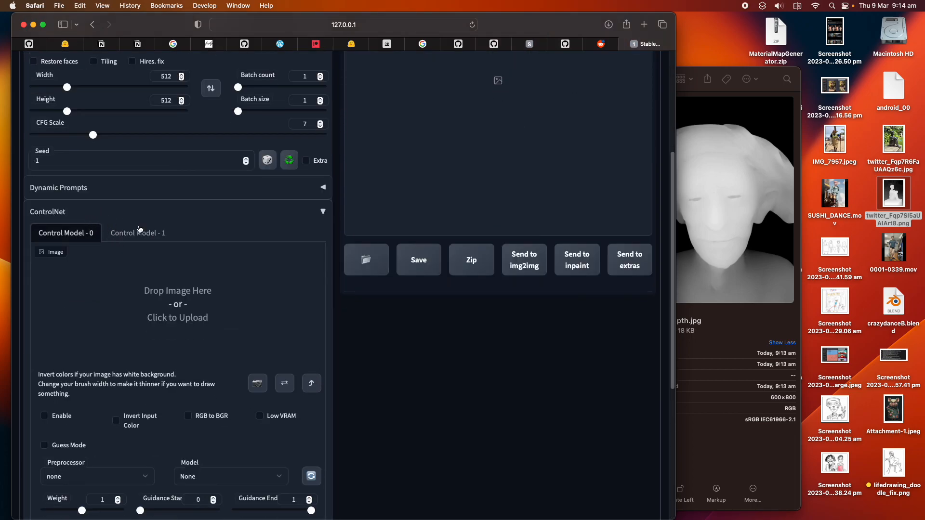
scroll(135, 256, down, 2)
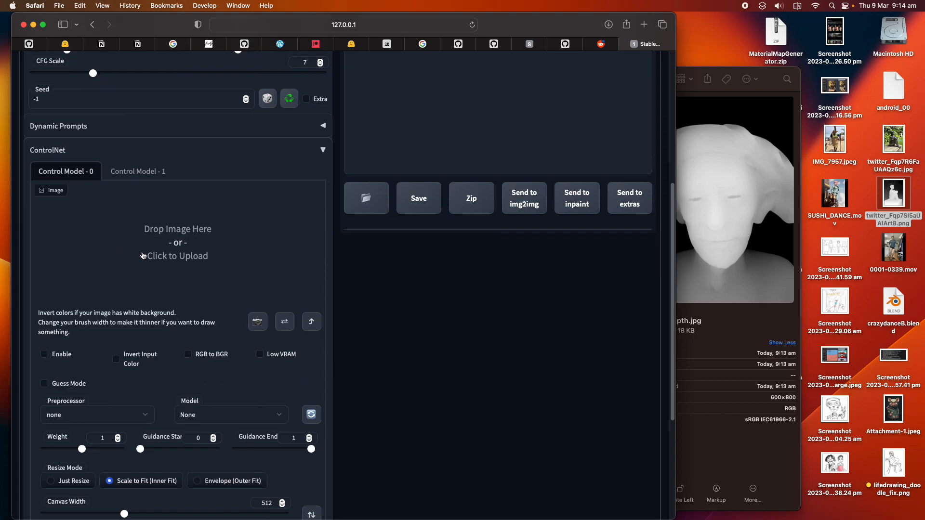
scroll(176, 342, down, 1)
Keep the ControlNet preprocessor at none and set the Control Model - 0 model to diff_control_sd15_depth_fp16 [978ef0a1]
click(131, 402)
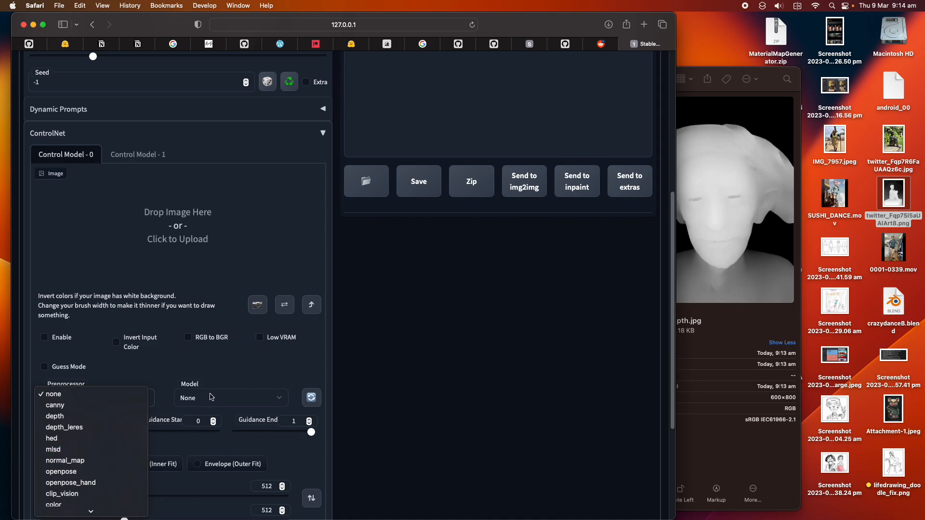
click(215, 242)
click(705, 71)
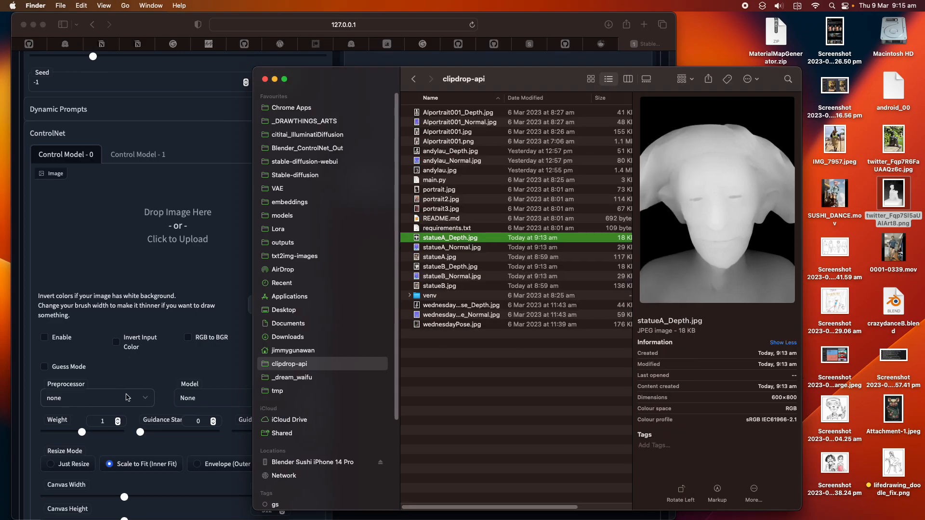
click(195, 400)
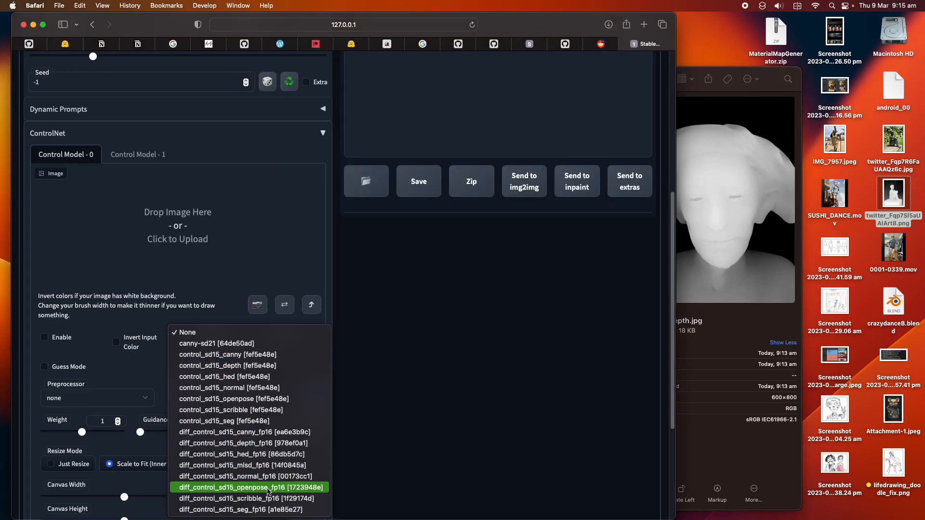
click(257, 443)
Load statueA_Depth.jpg from the clipdrop-api Finder folder as the Control Model - 0 image
click(695, 75)
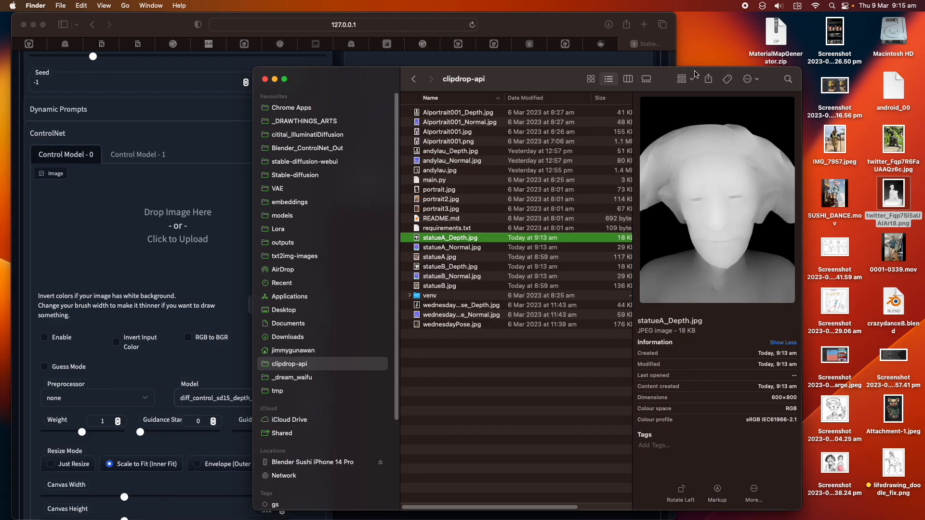
drag(470, 241, 224, 260)
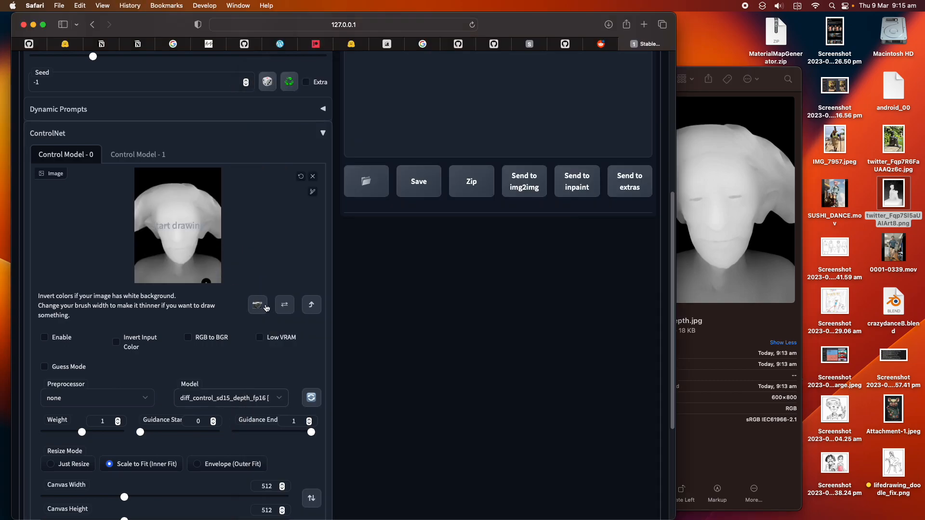
scroll(267, 337, down, 3)
Enter the prompt "close up portrait of old man with moustache, hyperrealistic", previewing statueA.jpg in Finder as reference
scroll(267, 342, up, 8)
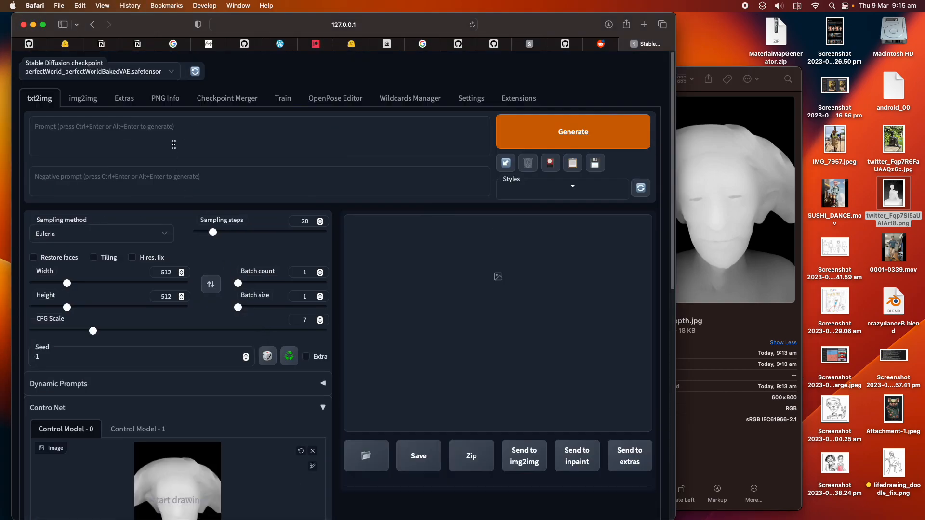
text(close up portrait of old man with moustache)
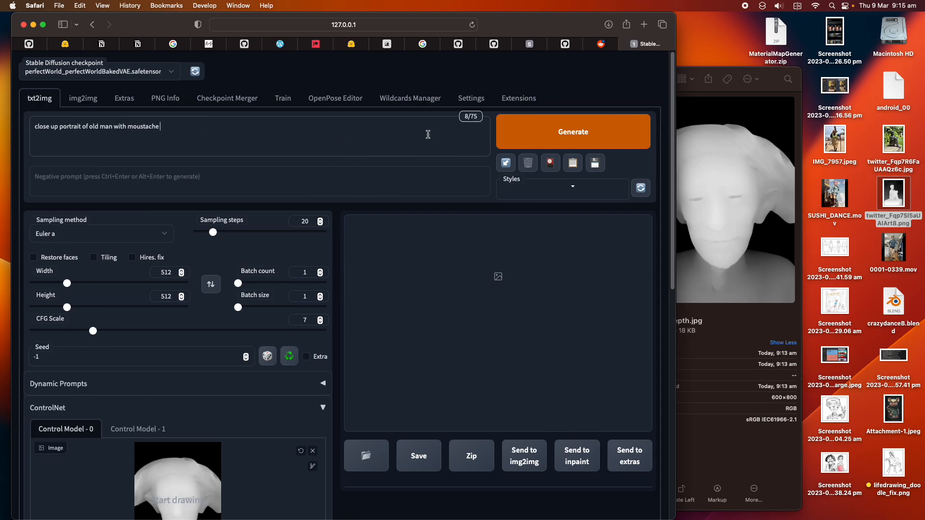
click(719, 70)
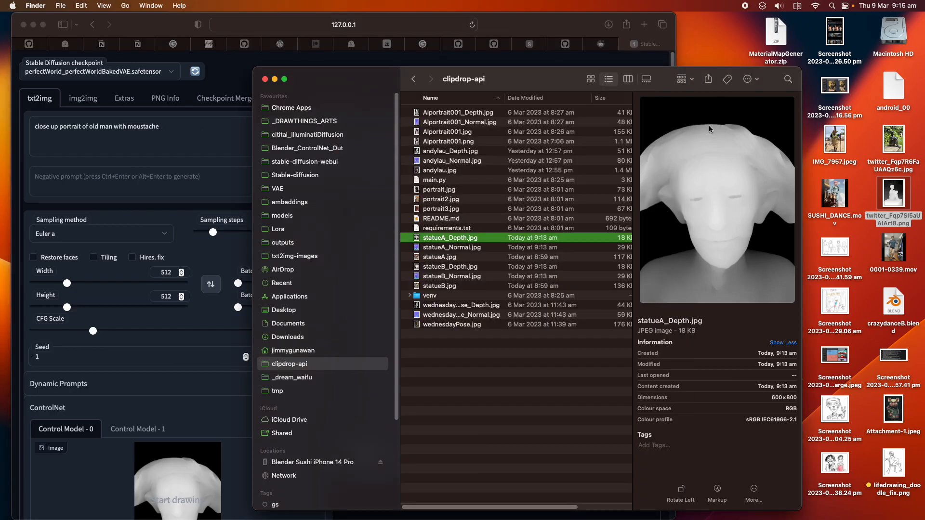
click(508, 248)
key(Down)
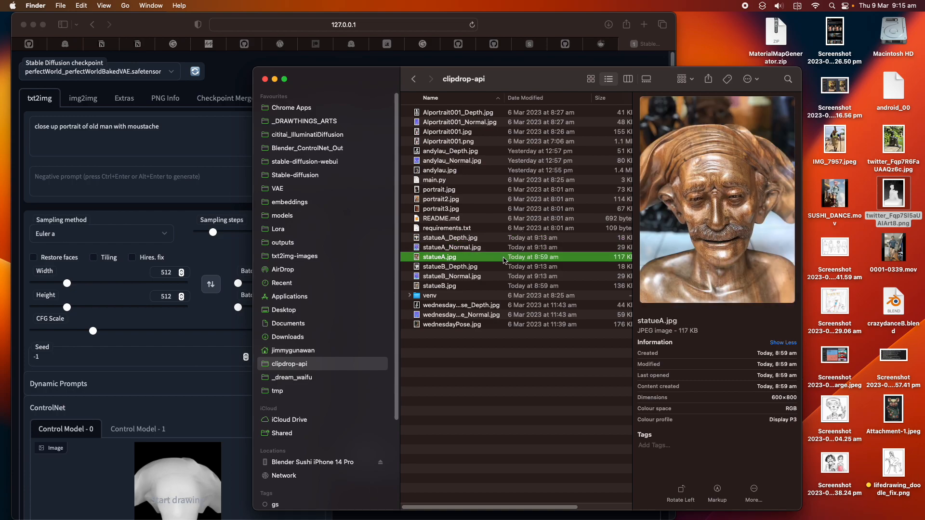
key(space)
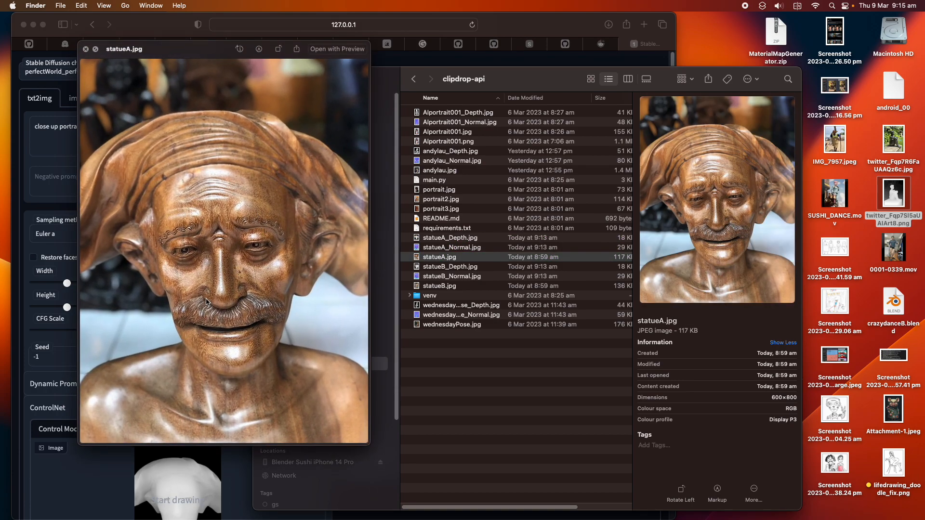
key(space)
click(162, 134)
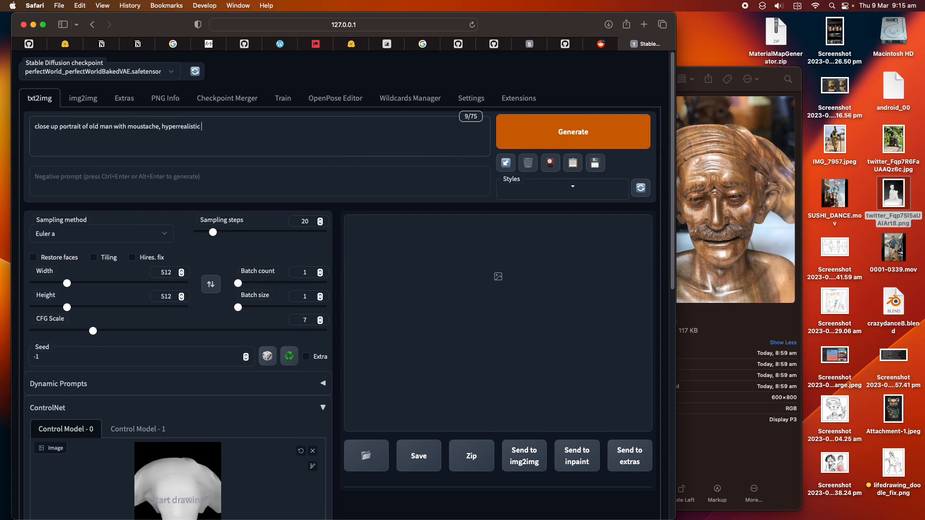
Copy the NEGATIVE text beginning "cartoon, (worst quality, low quality:1.4)" from android_00 in Sublime Text into the web UI's negative prompt
click(215, 183)
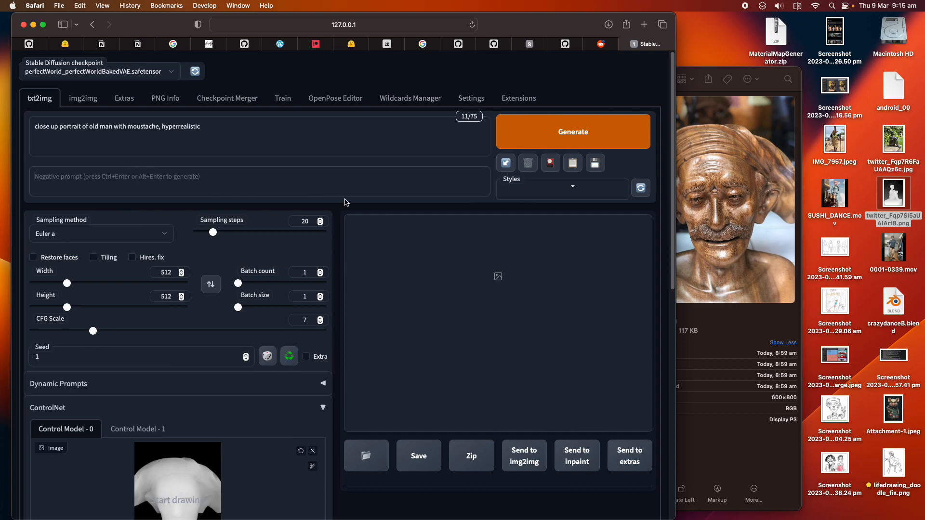
click(725, 73)
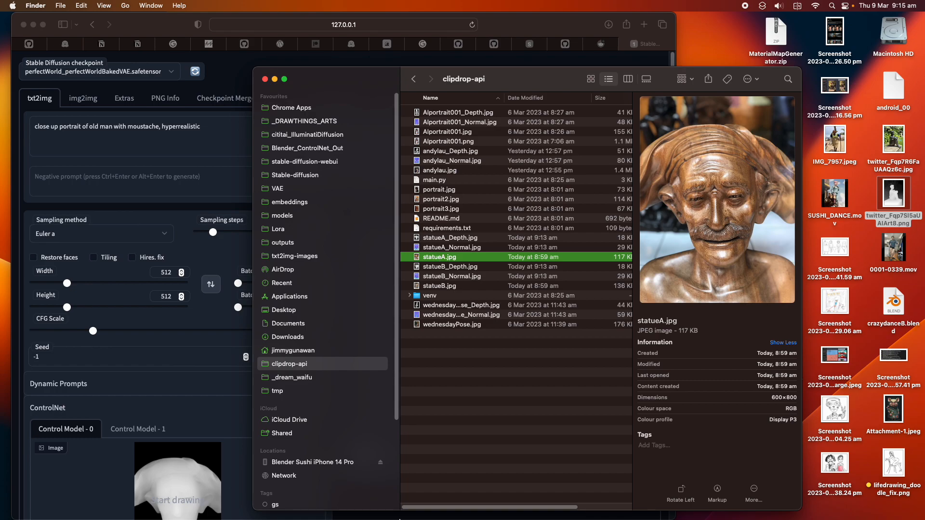
mouse_move(403, 517)
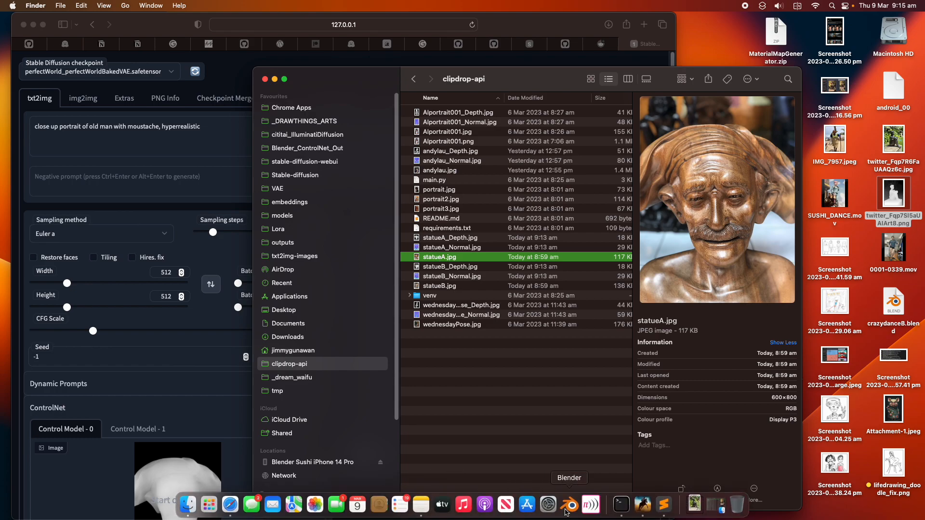
click(664, 505)
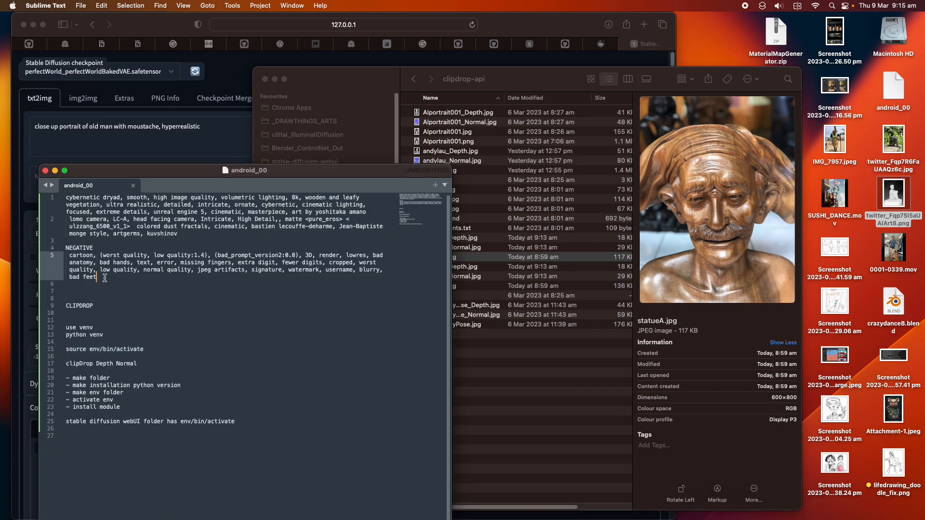
triple_click(202, 271)
key(super+c)
click(179, 139)
click(258, 177)
key(super+v)
click(37, 177)
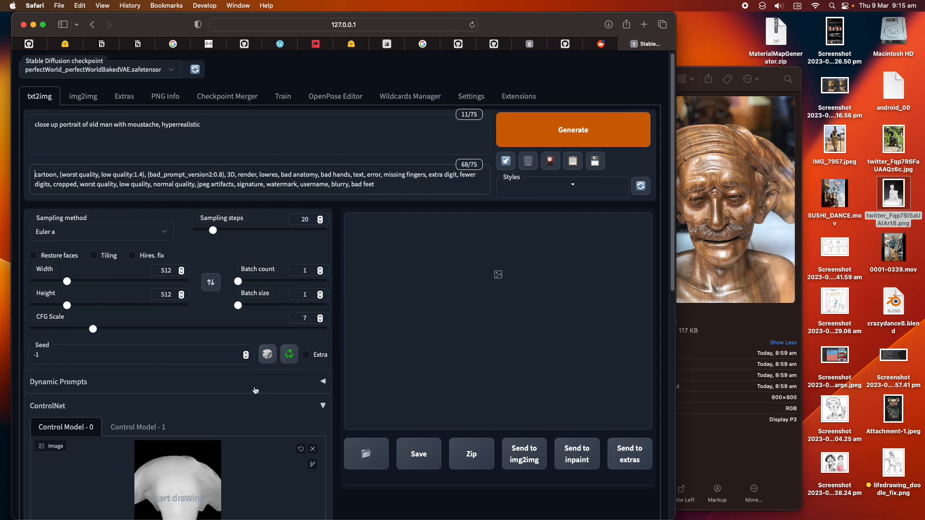
Set the image height to 768
scroll(172, 305, down, 5)
scroll(223, 304, up, 3)
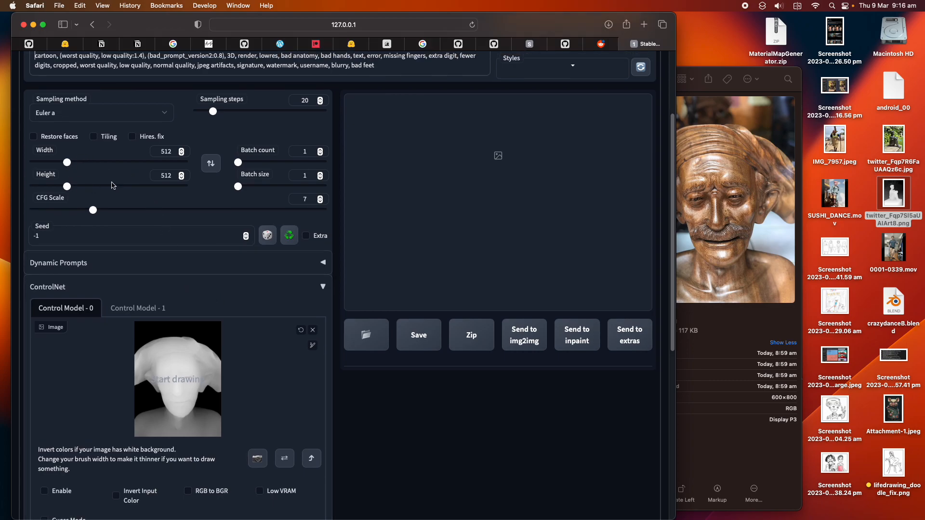
drag(67, 187, 86, 187)
double_click(169, 175)
text(768)
key(Tab)
Generate the portrait and compare its preview with the depth map and ControlNet settings
scroll(259, 225, up, 5)
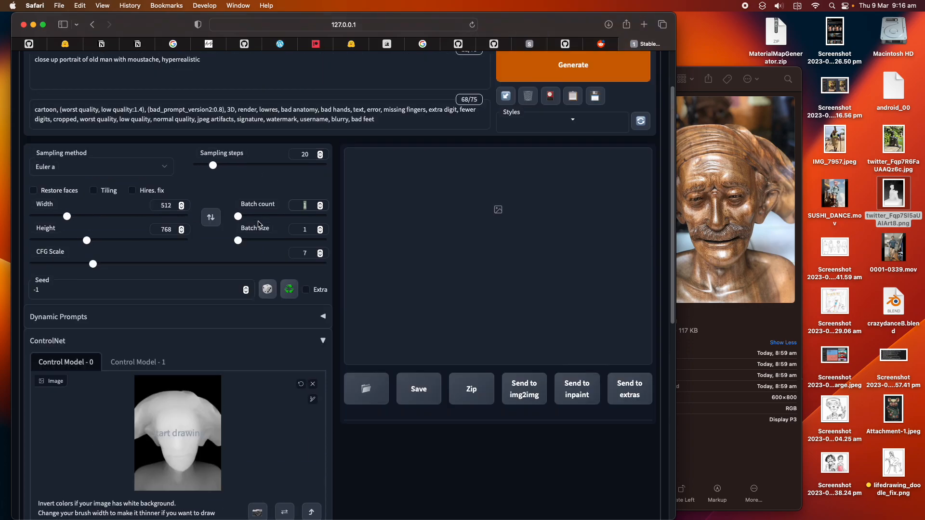
key(ctrl+Return)
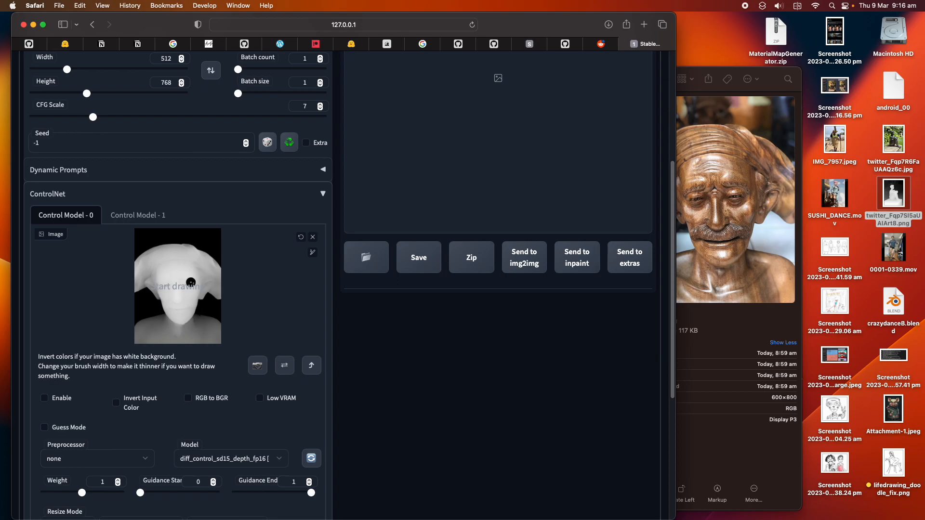
scroll(204, 283, up, 5)
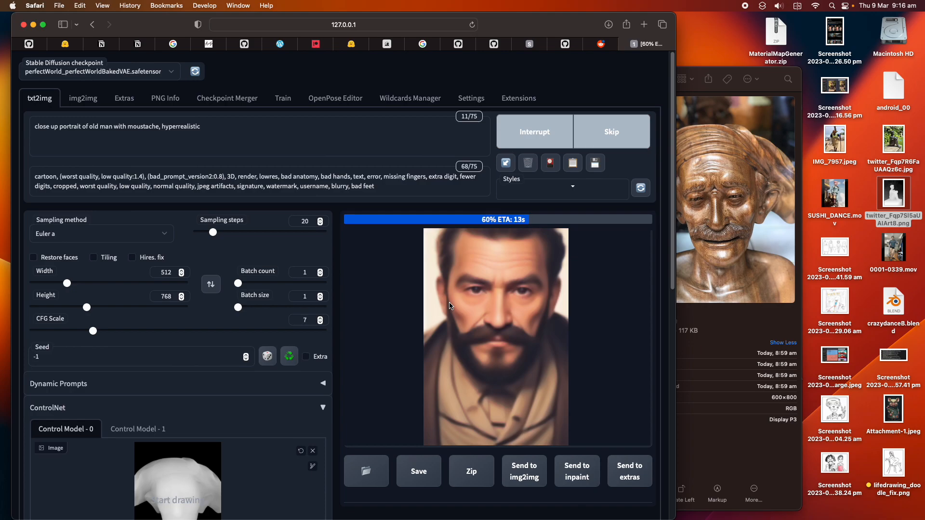
scroll(449, 305, down, 5)
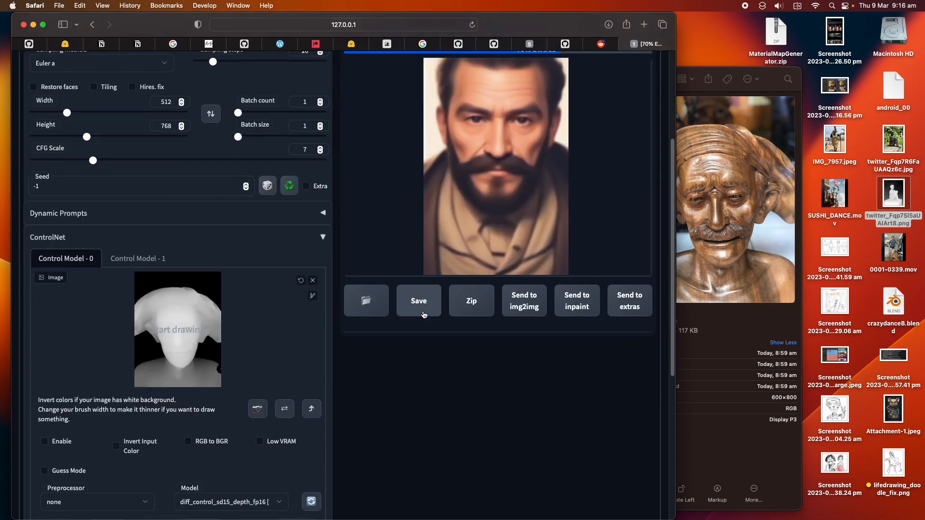
scroll(424, 315, up, 1)
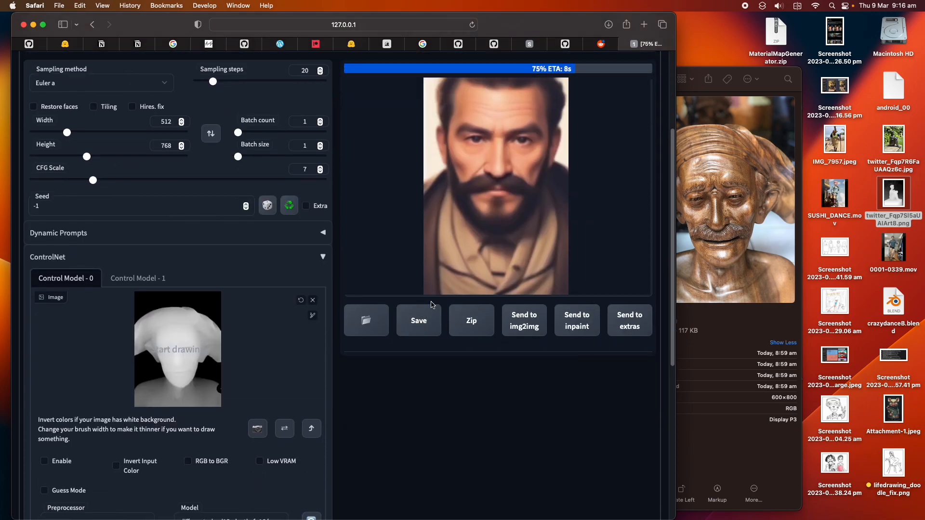
scroll(185, 318, up, 1)
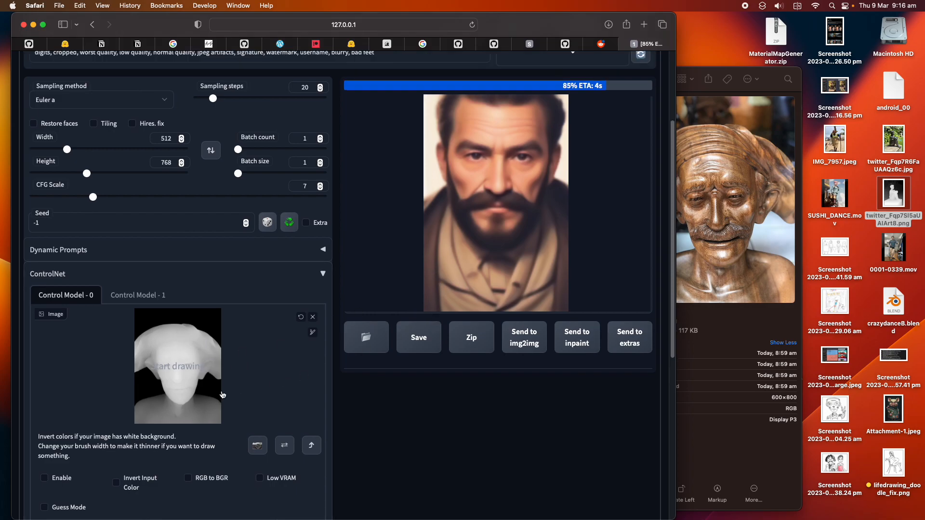
Enable ControlNet for Control Model - 0 and generate the portrait again
click(56, 481)
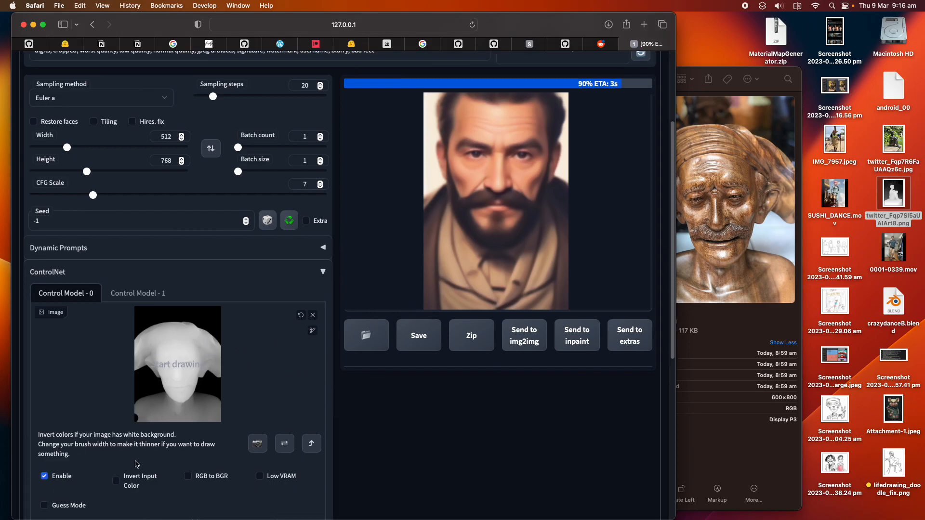
scroll(137, 468, down, 1)
scroll(138, 467, up, 8)
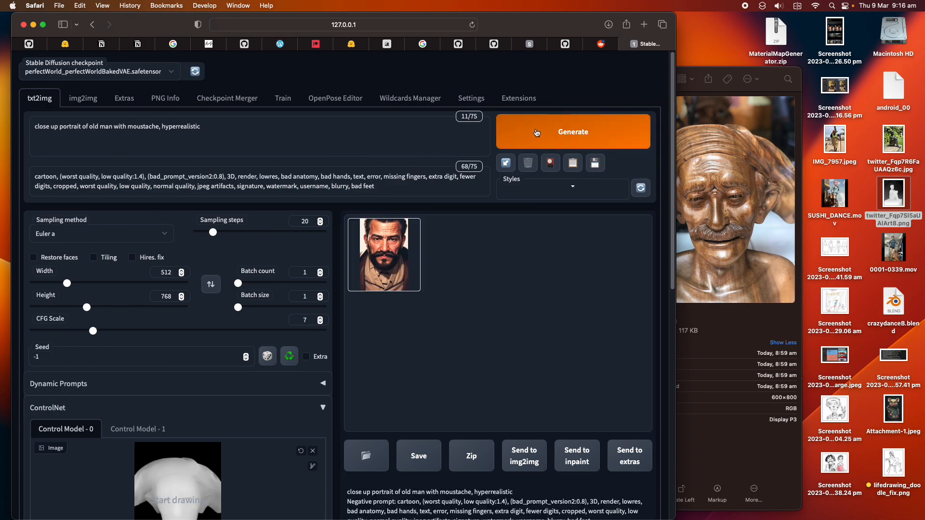
click(537, 133)
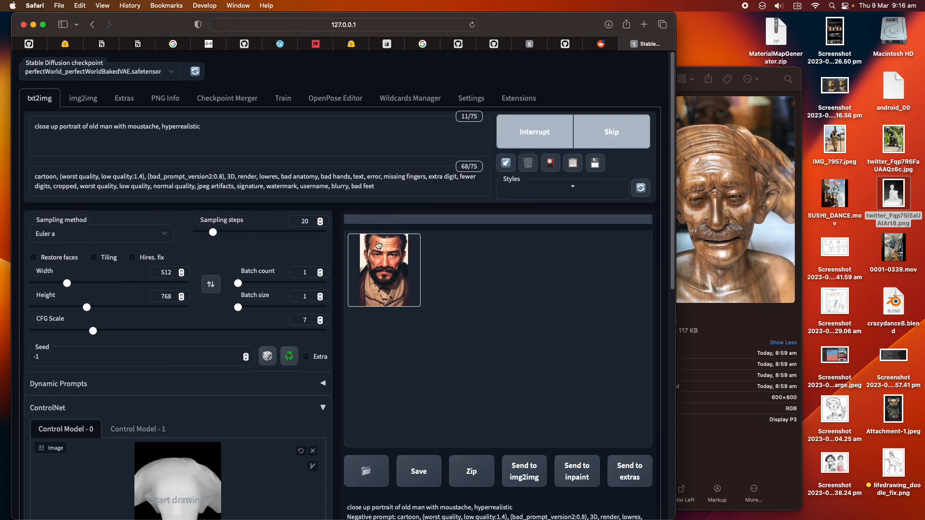
Move the Safari window aside, switch to Terminal to check the ControlNet generation progress, and reposition the Terminal window
scroll(407, 301, down, 1)
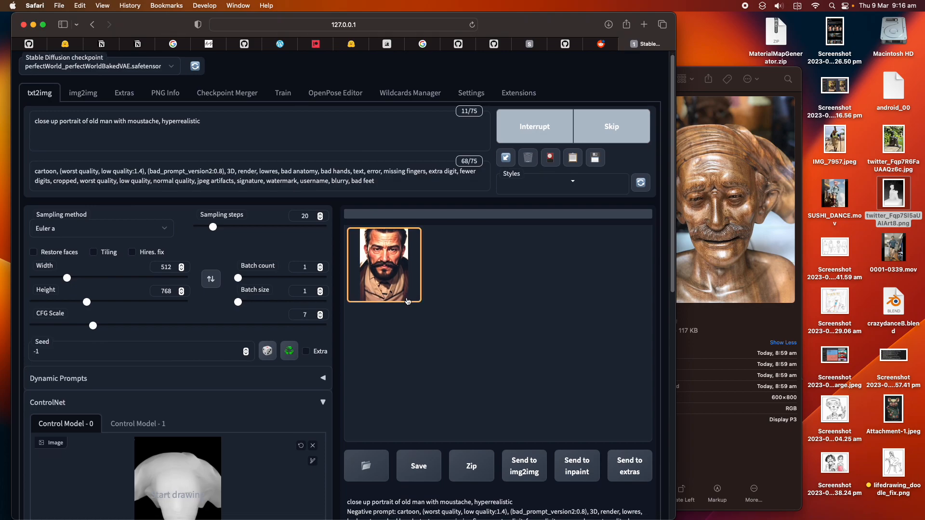
scroll(312, 339, down, 3)
scroll(276, 361, up, 3)
scroll(284, 345, down, 1)
scroll(284, 345, down, 10)
drag(176, 24, 300, 24)
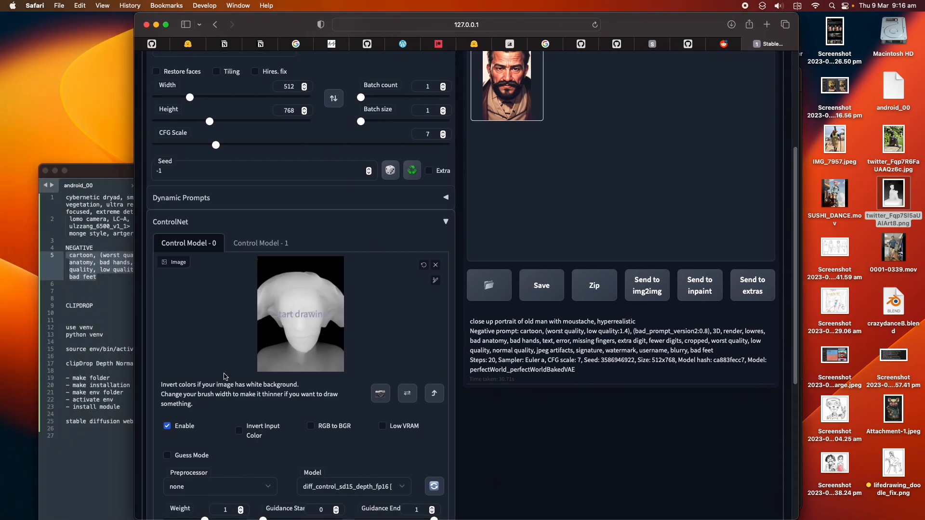
mouse_move(336, 514)
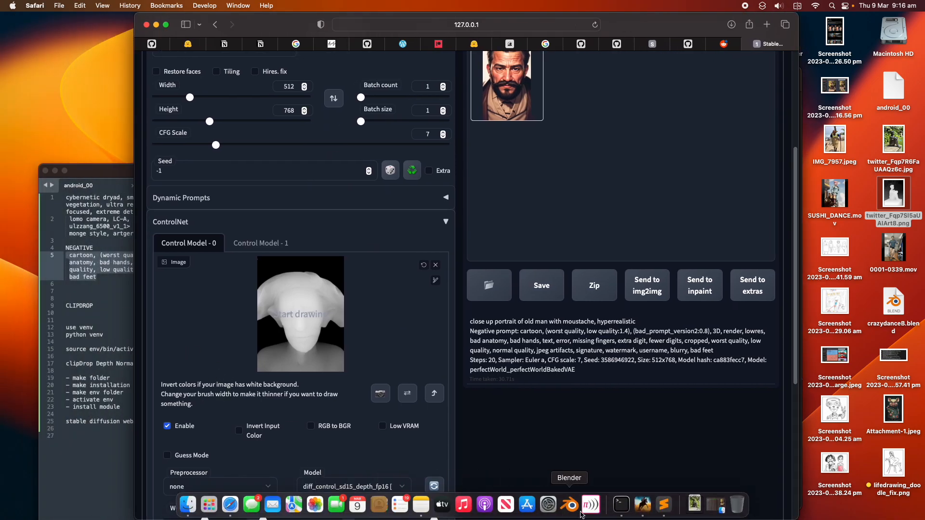
click(613, 506)
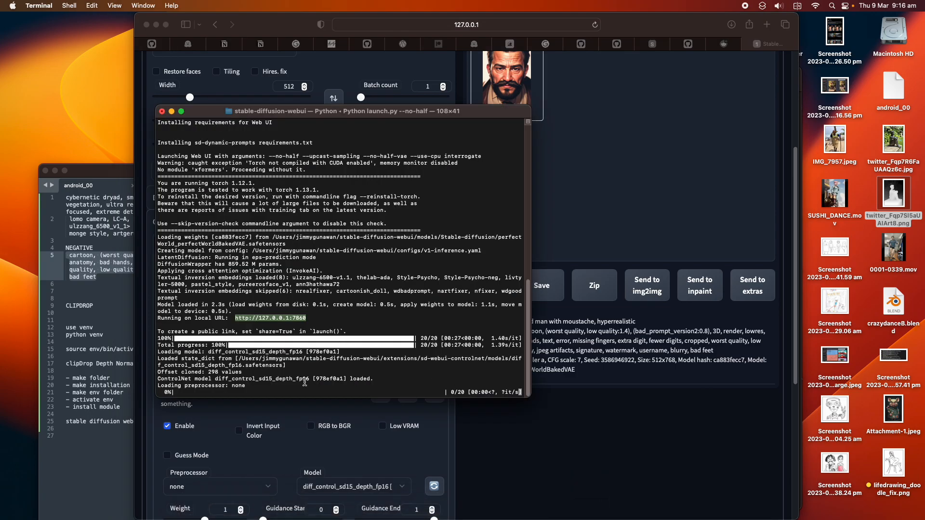
drag(264, 114, 175, 115)
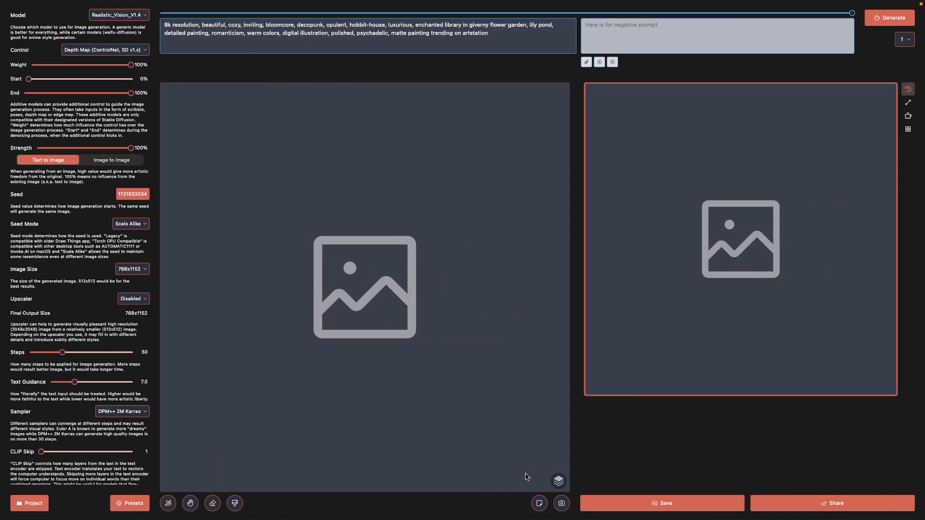
Switch to Finder and copy the statueA_Depth.jpg file from the clipdrop-api folder
key(ctrl+Left)
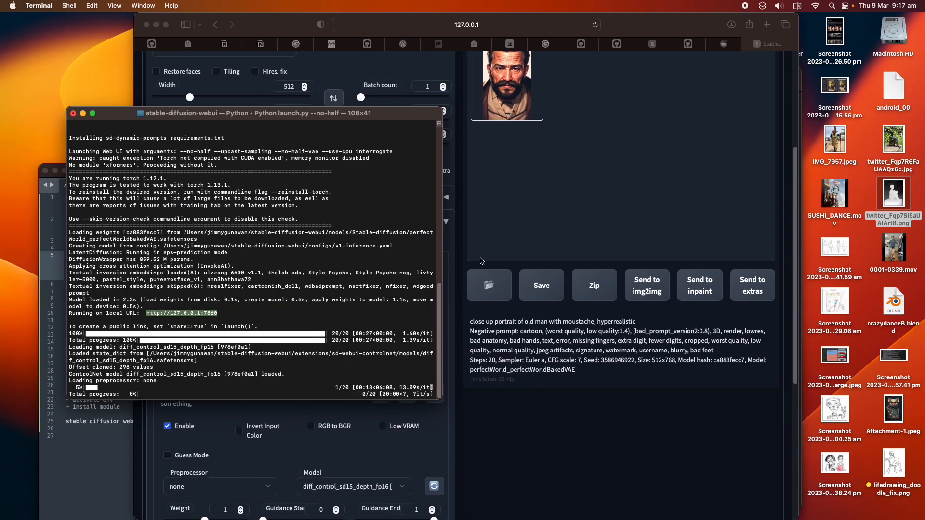
drag(625, 23, 565, 25)
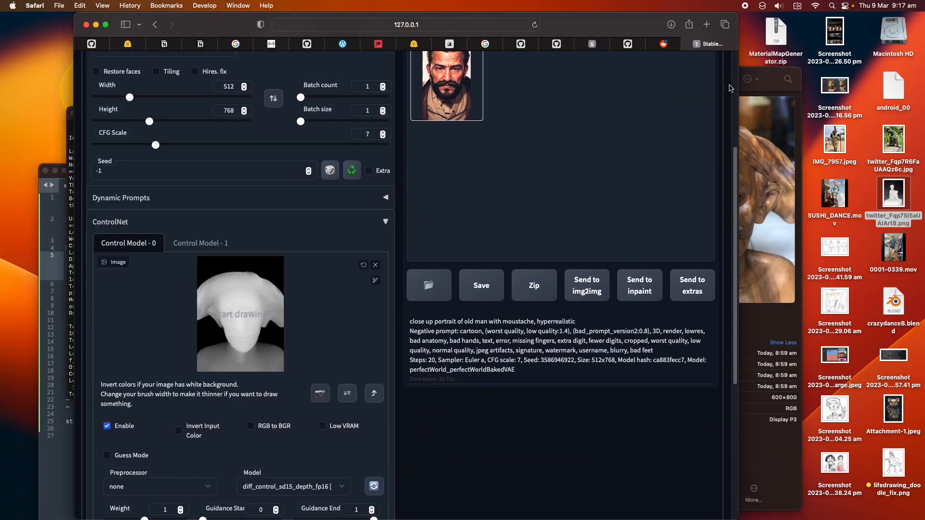
click(755, 72)
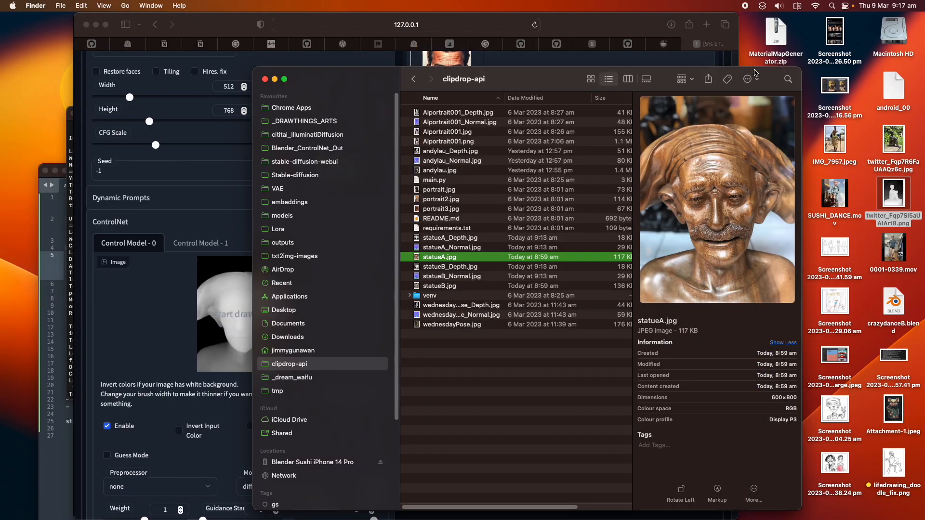
click(486, 268)
click(485, 257)
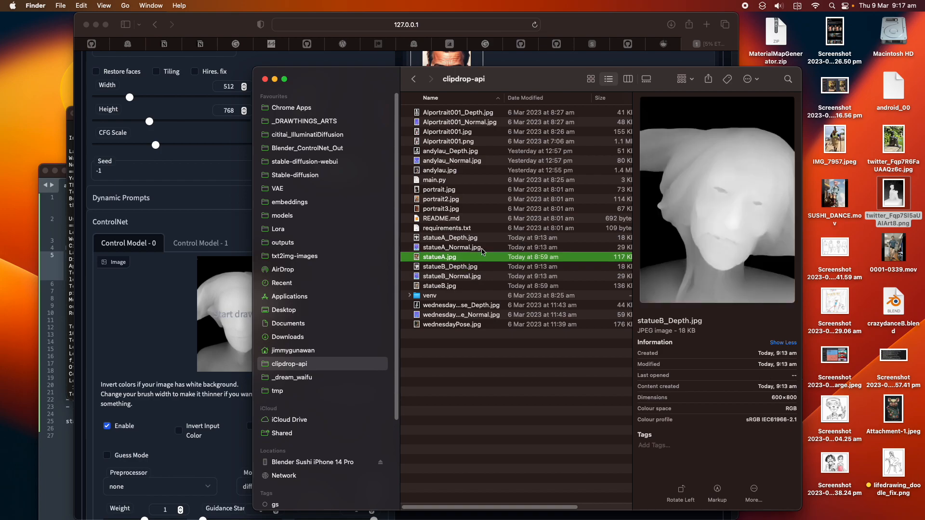
click(485, 249)
right_click(485, 249)
click(467, 241)
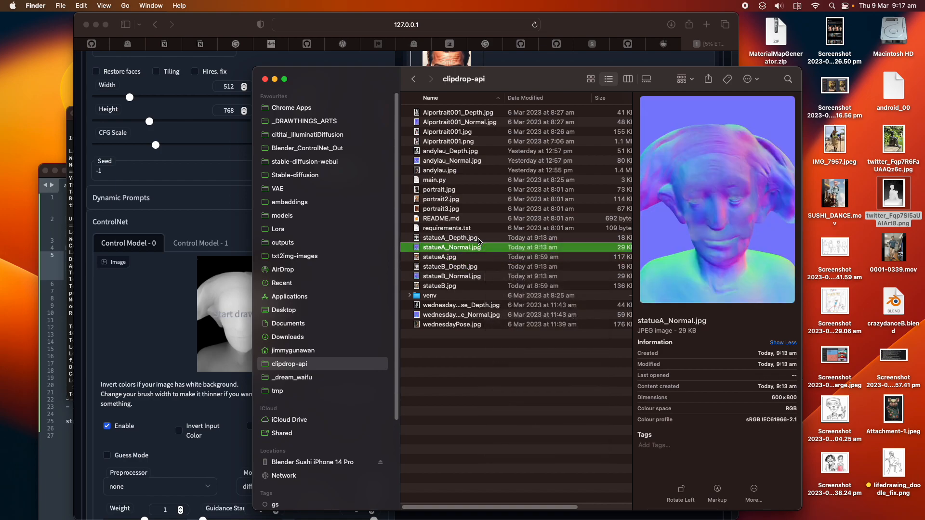
click(467, 239)
right_click(482, 240)
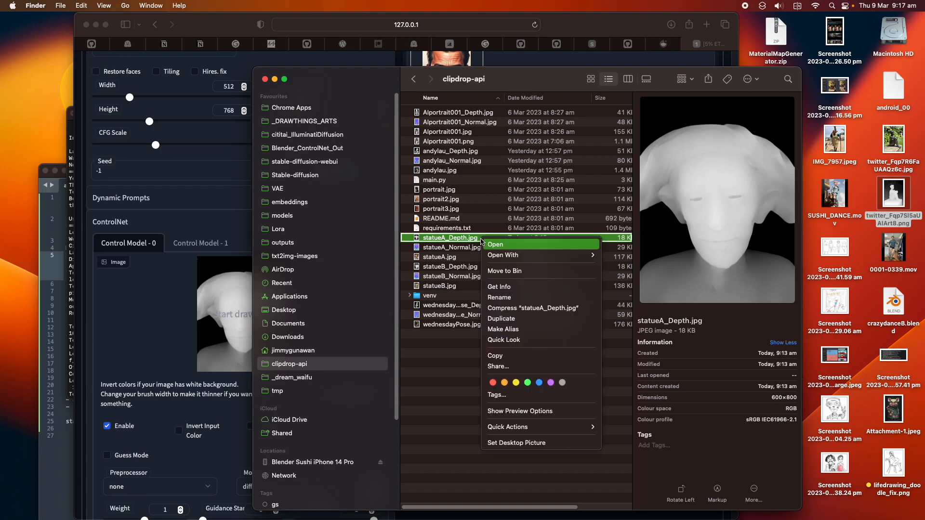
click(509, 360)
Switch to Draw Things and paste the copied image as the depth map layer
key(ctrl+Right)
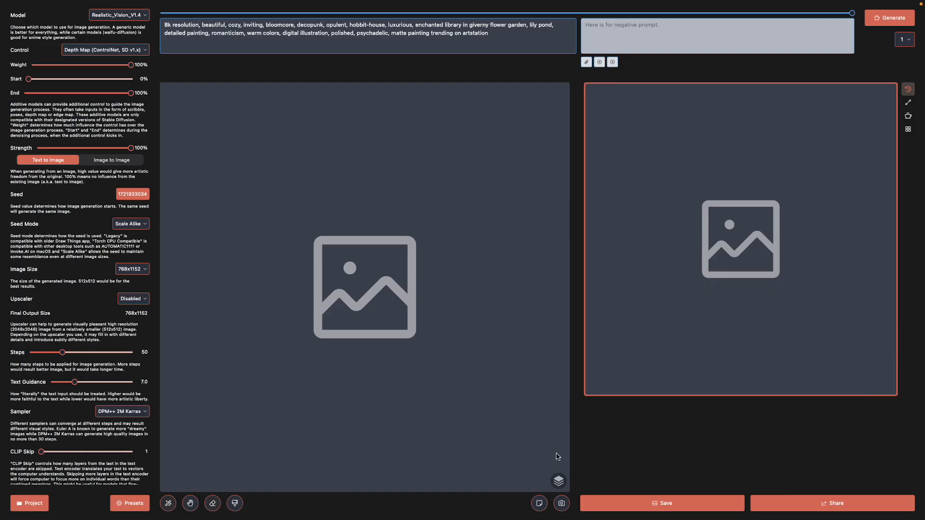
click(559, 482)
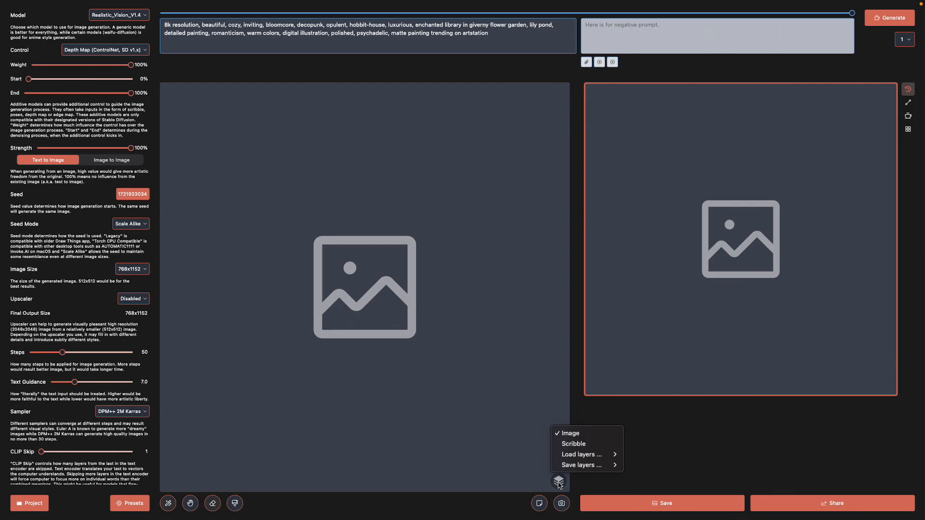
mouse_move(593, 456)
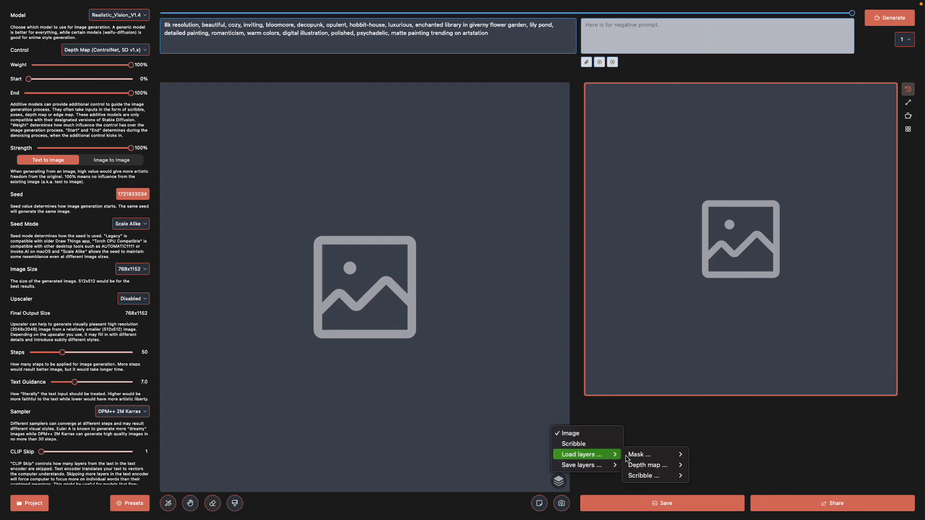
mouse_move(641, 467)
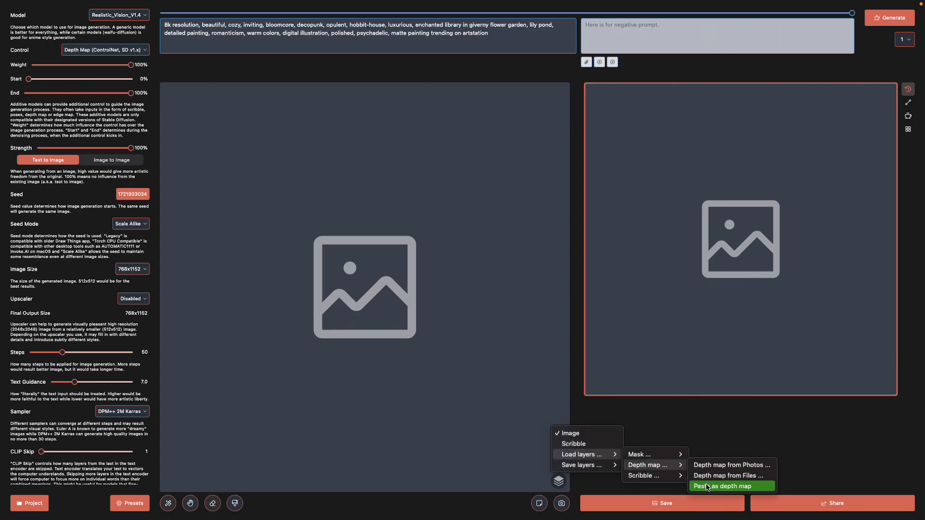
click(707, 486)
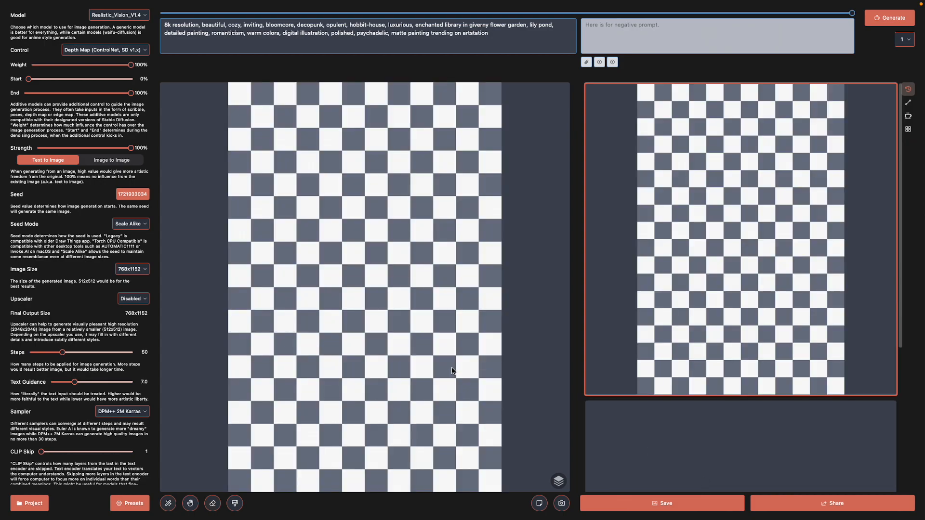
Display the depth map layer on the canvas to check the pasted statue depth image
click(558, 480)
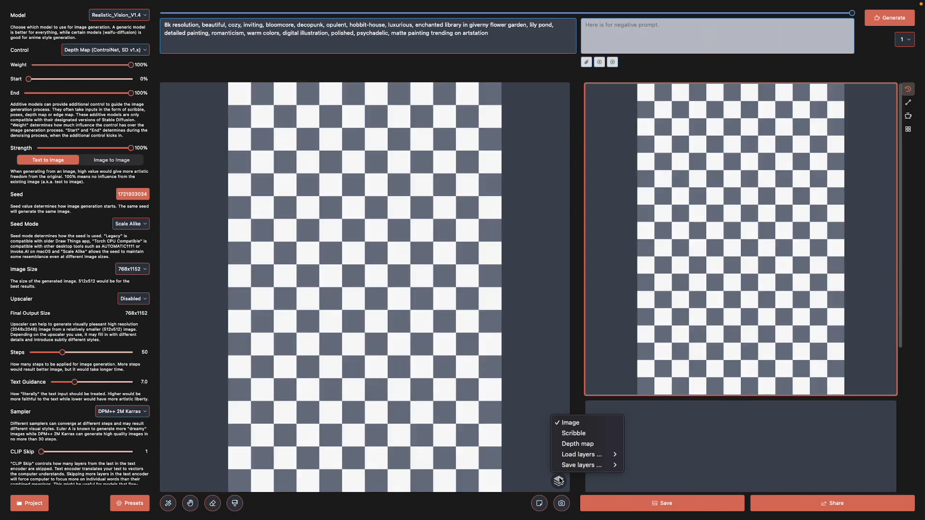
click(570, 444)
click(558, 481)
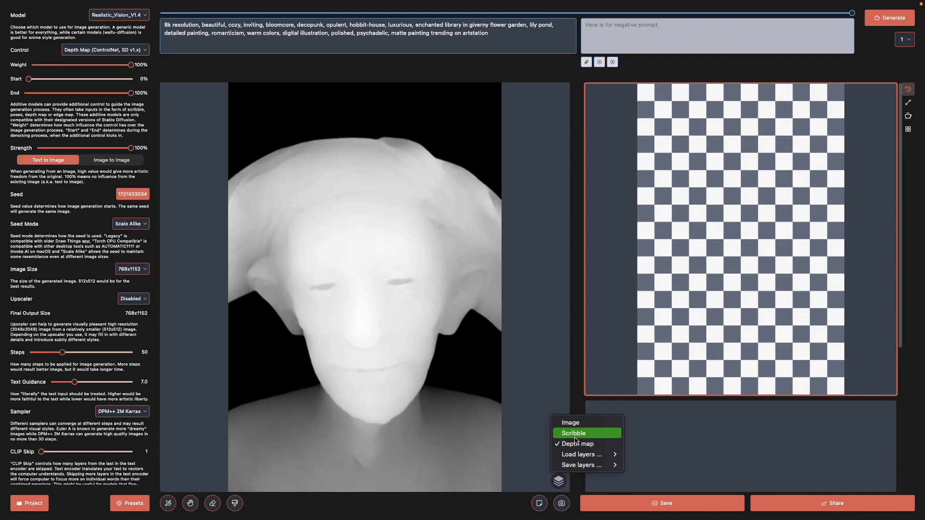
mouse_move(581, 458)
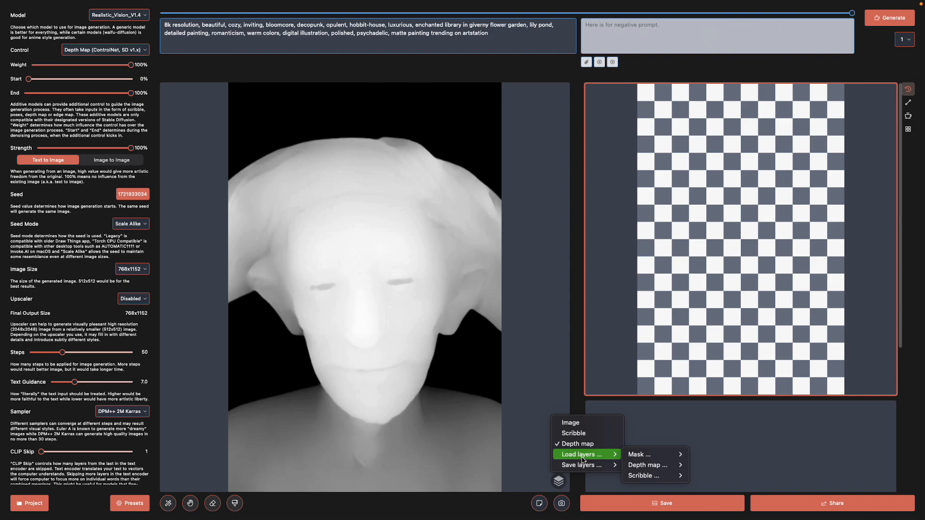
click(231, 38)
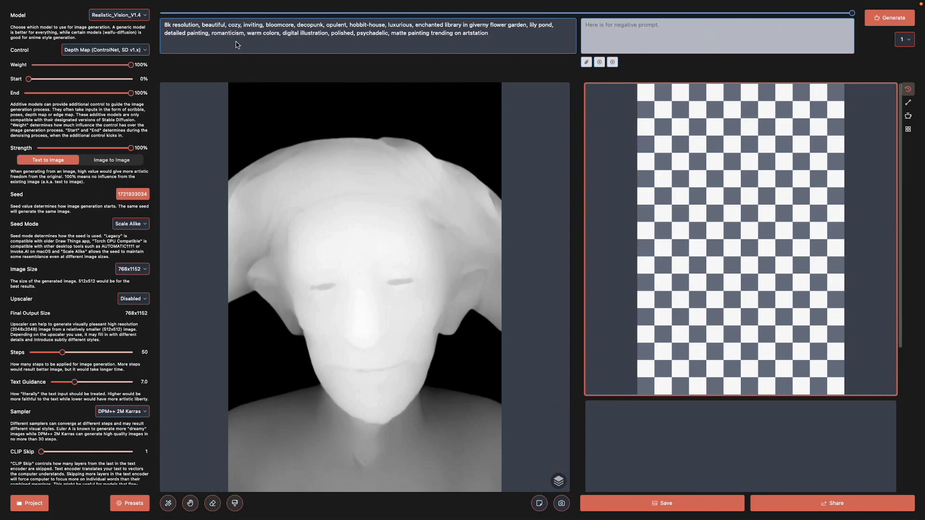
Copy the cybernetic dryad prompt from the android_00 notes in Sublime Text and replace the Draw Things prompt with it
key(ctrl+Left)
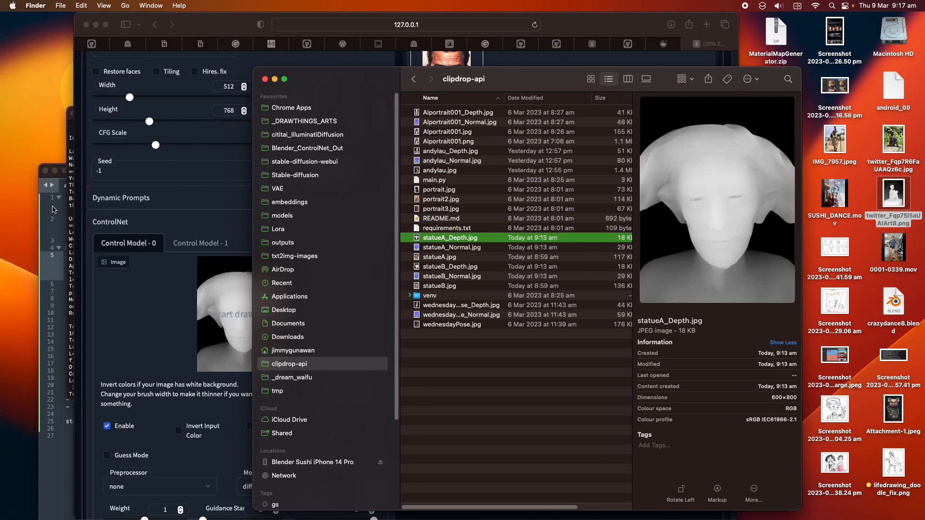
click(68, 128)
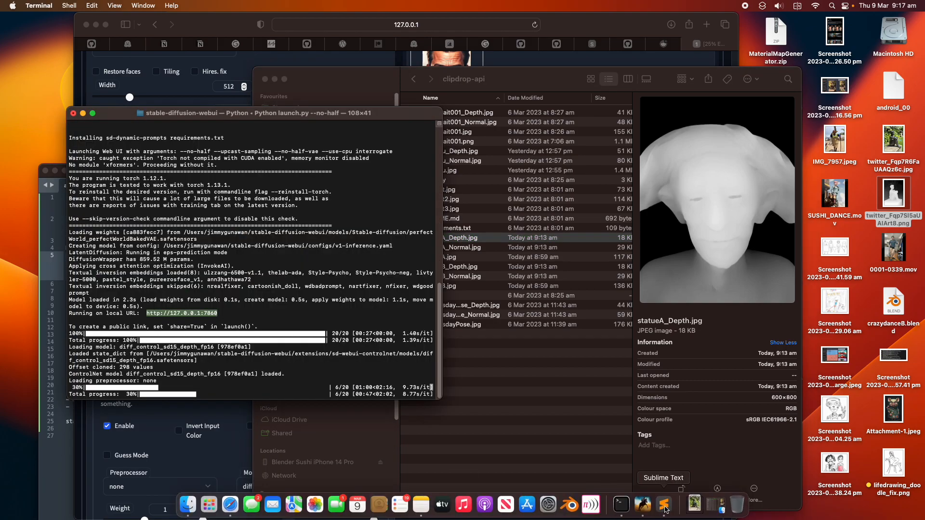
click(664, 504)
drag(190, 235, 56, 192)
key(super+c)
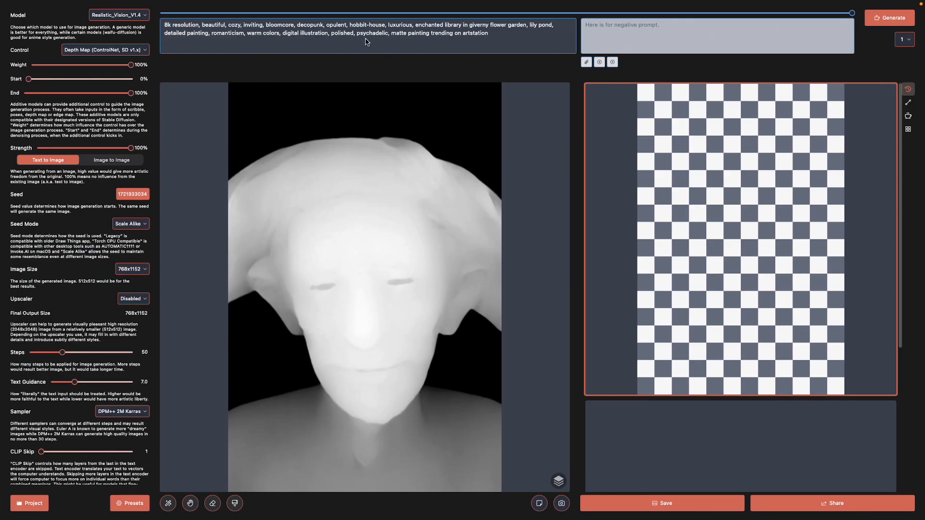
key(super+a)
key(super+v)
Copy the negative prompt from the android_00 notes in Sublime Text and paste it as the Draw Things negative prompt
key(ctrl+Left)
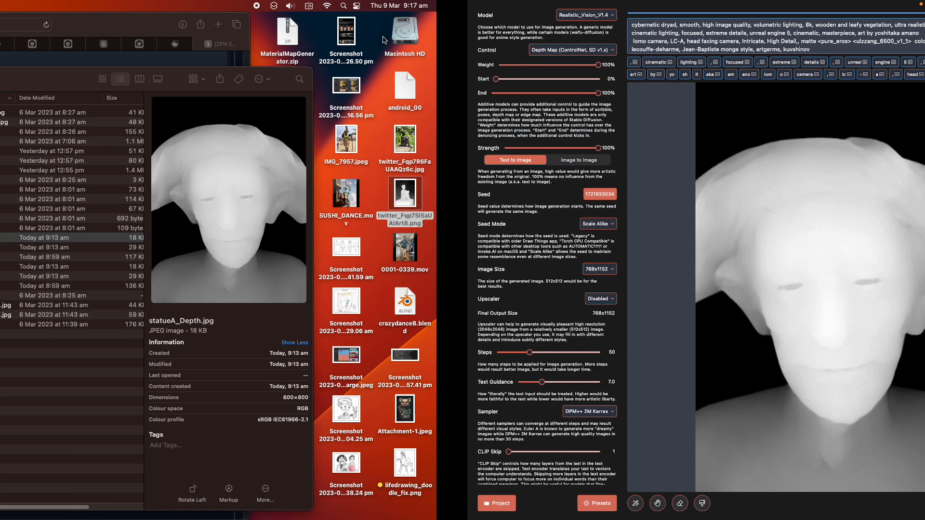
drag(107, 278, 65, 255)
key(super+c)
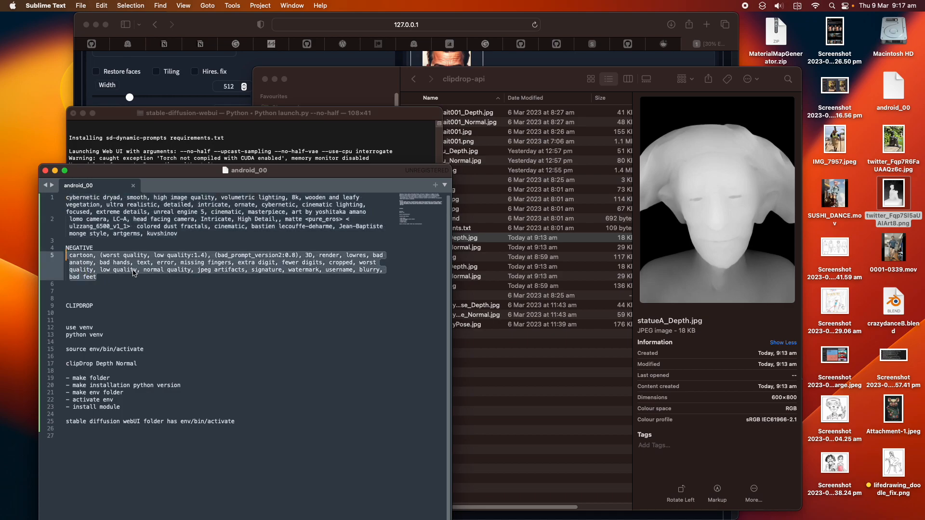
key(ctrl+Right)
key(super+v)
Add "portrait of old man," at the start of the positive prompt
click(347, 41)
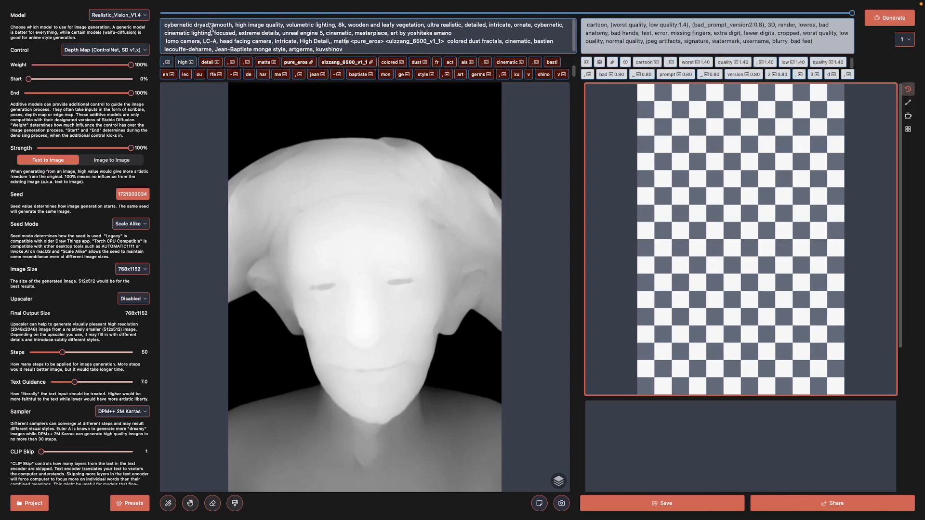
click(172, 29)
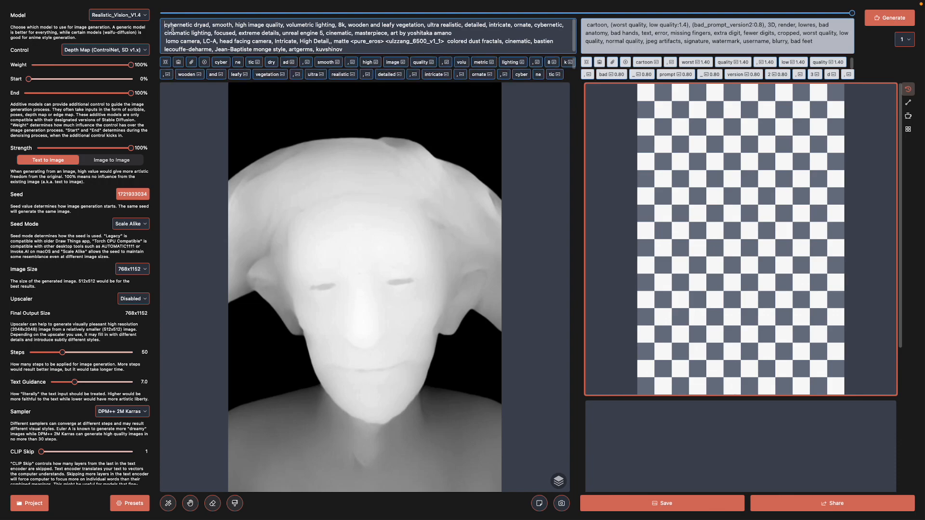
text(portrait of old )
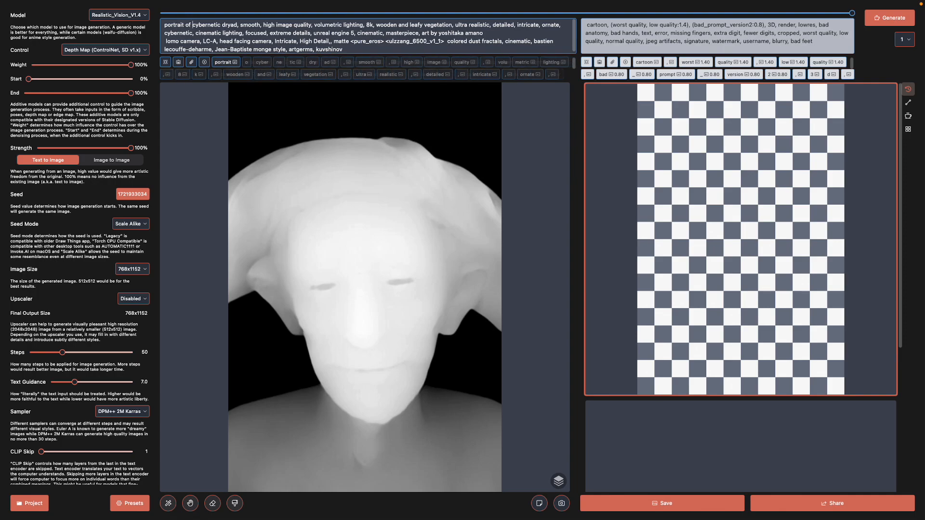
text(man,)
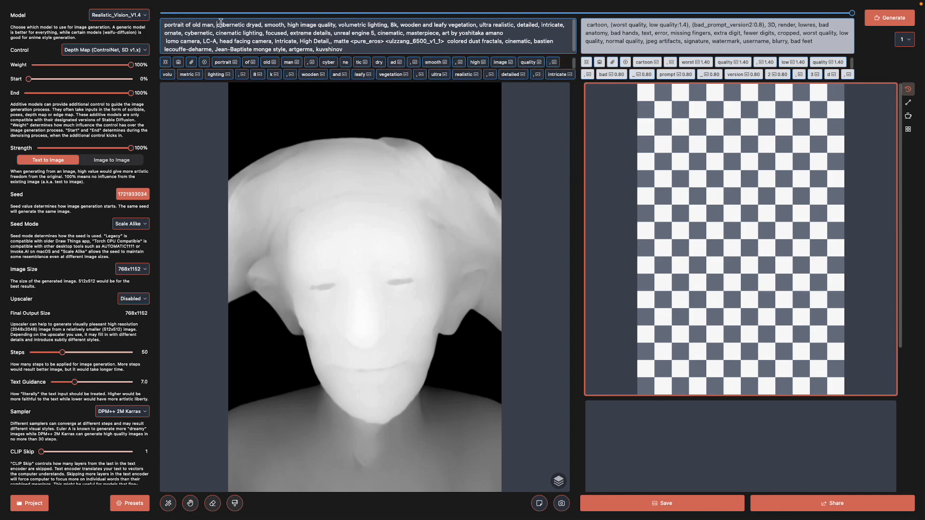
Delete "matte <pure_eros> <ulzzang_6500_v1_1>" and the commas before it from the prompt, and generate the image
drag(351, 41, 442, 41)
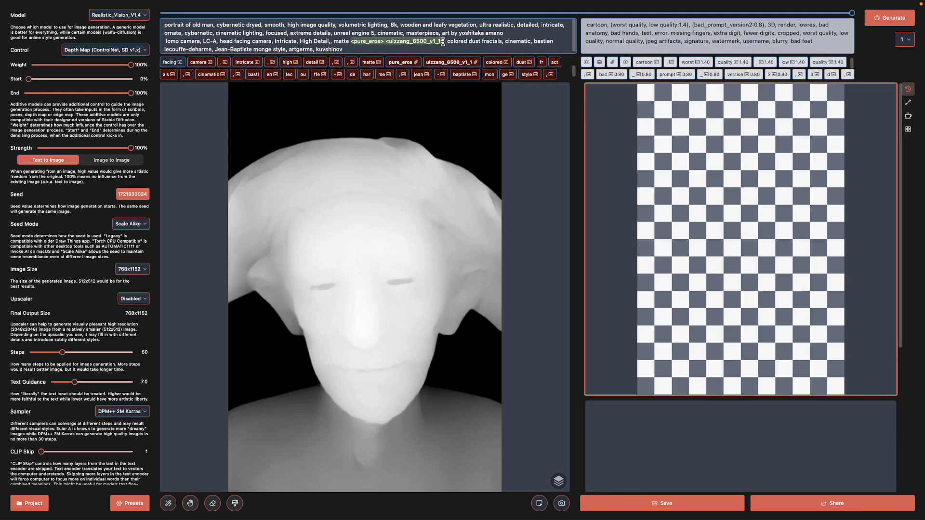
key(BackSpace)
key(BackSpace)
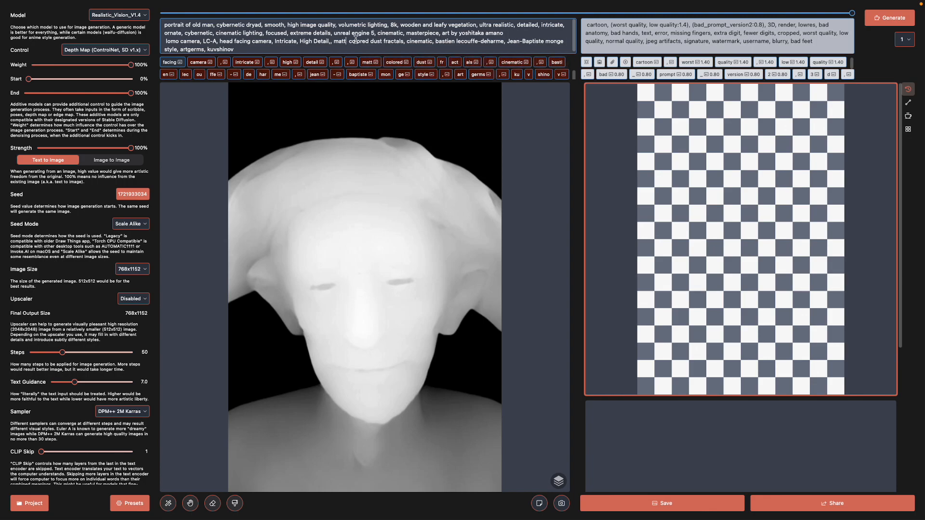
key(BackSpace)
key(BackSpace)
key(BackSpace)
key(BackSpace)
key(BackSpace)
key(BackSpace)
key(BackSpace)
key(BackSpace)
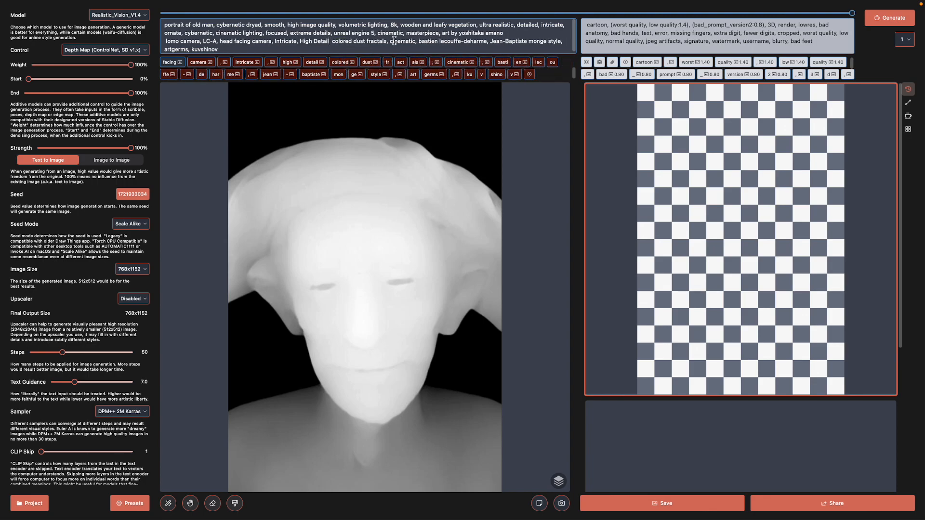
drag(499, 33, 328, 33)
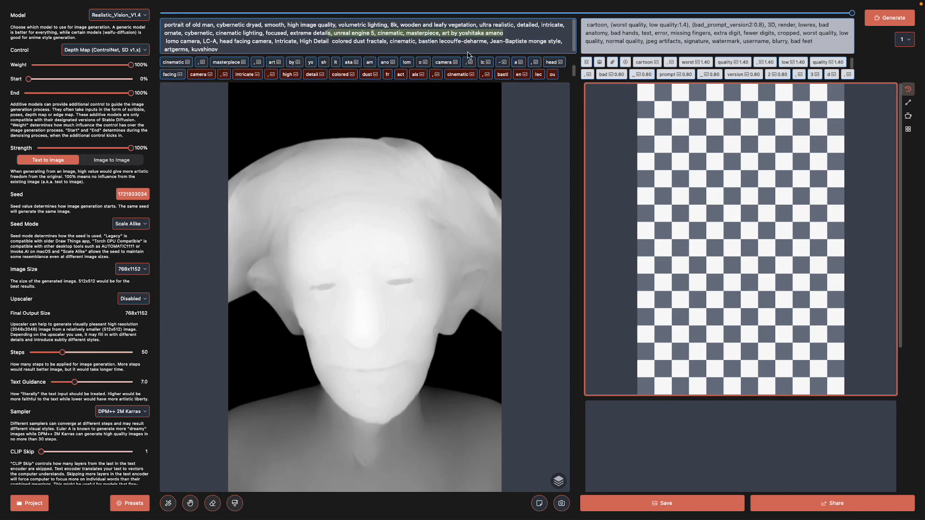
click(882, 20)
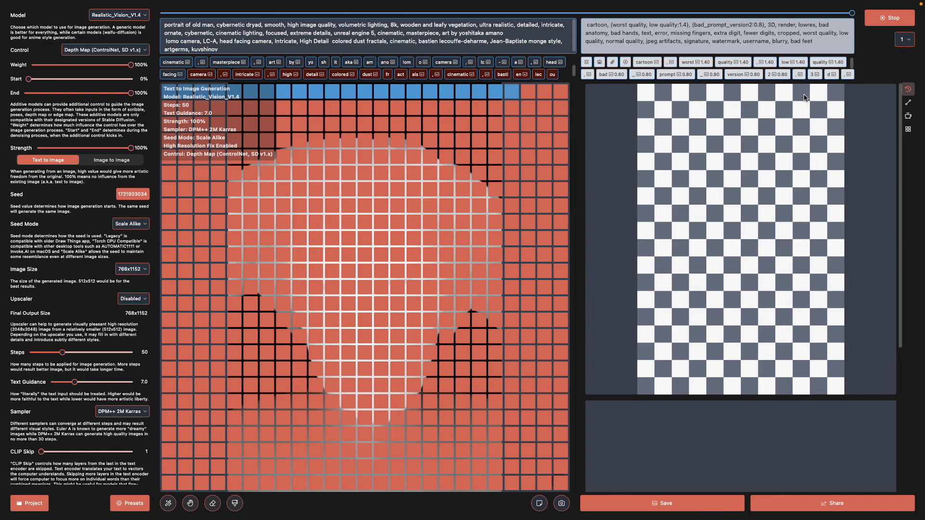
Switch to Safari and open the ControlNet portrait generated in Stable Diffusion web UI in the enlarged view
key(ctrl+Left)
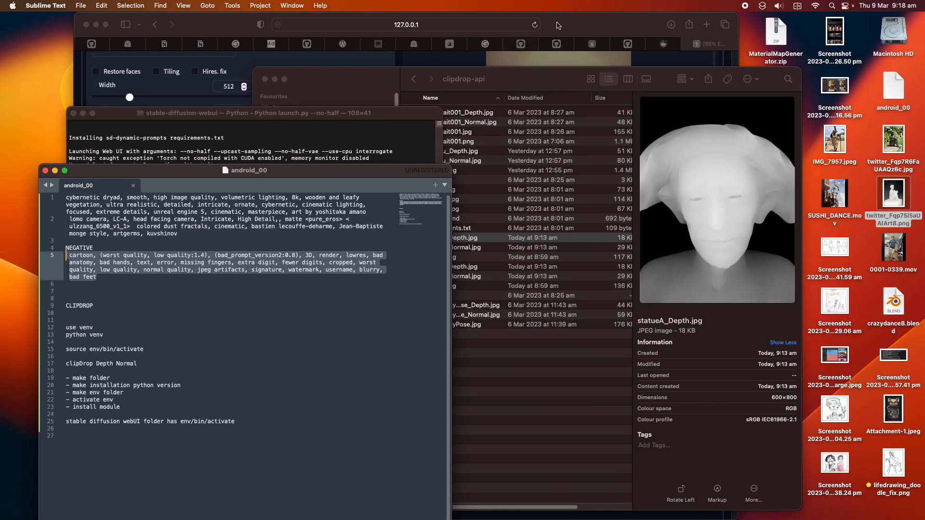
click(452, 28)
scroll(449, 153, up, 3)
click(430, 181)
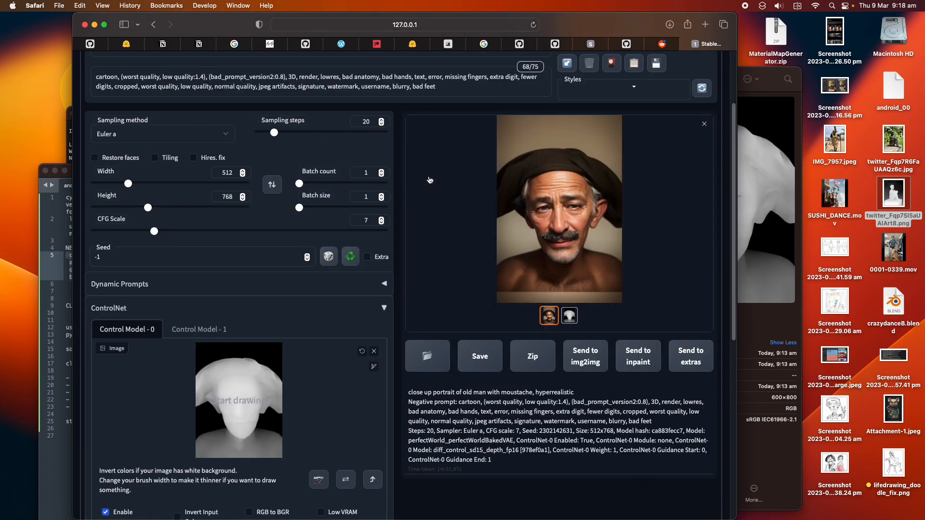
click(522, 268)
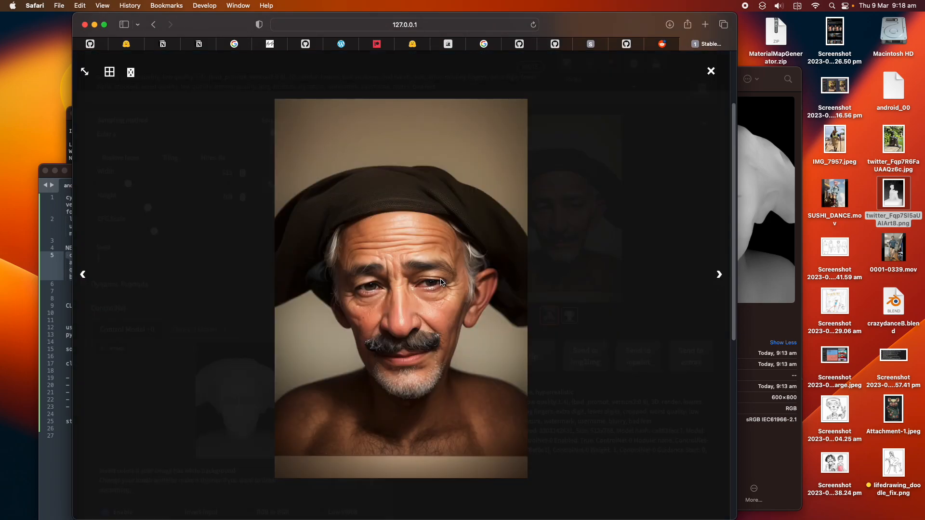
Narrow the Safari window and move the Finder window beside it to compare the portrait with statueA_Depth.jpg
drag(736, 15, 572, 14)
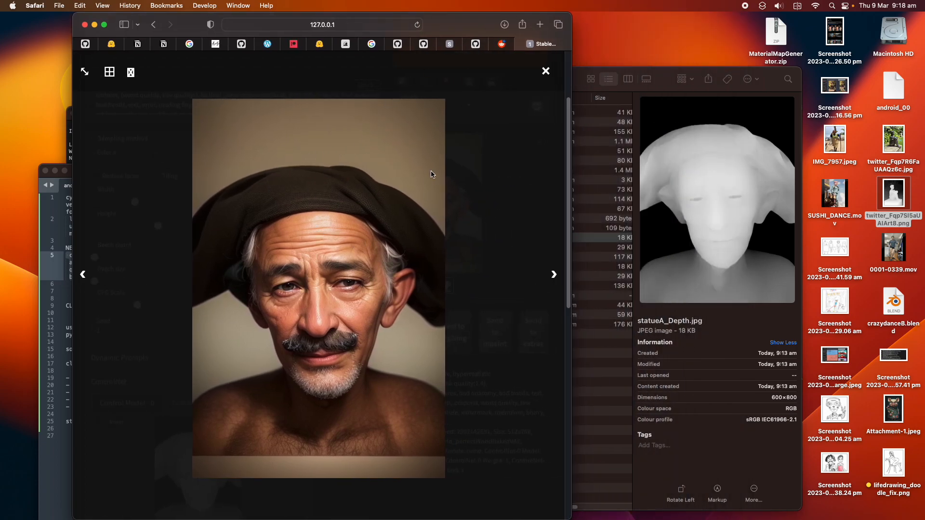
drag(665, 79, 690, 72)
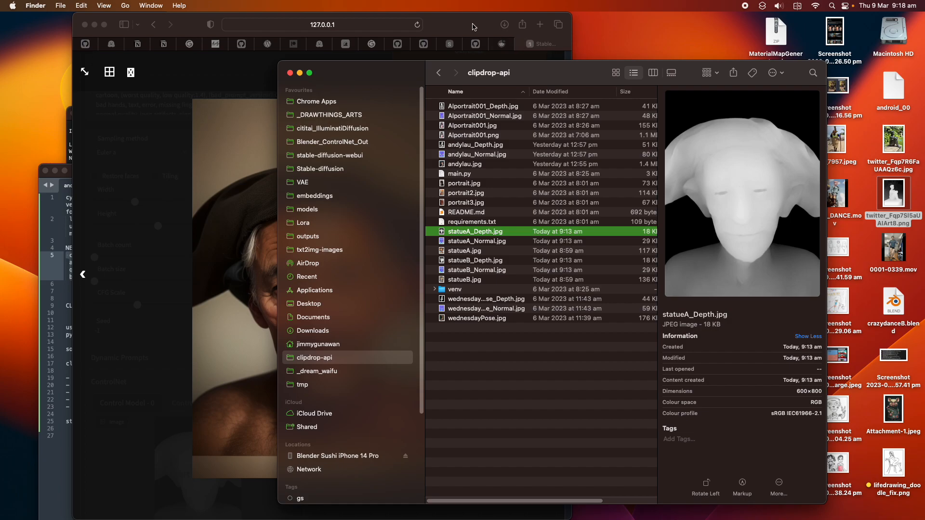
click(473, 26)
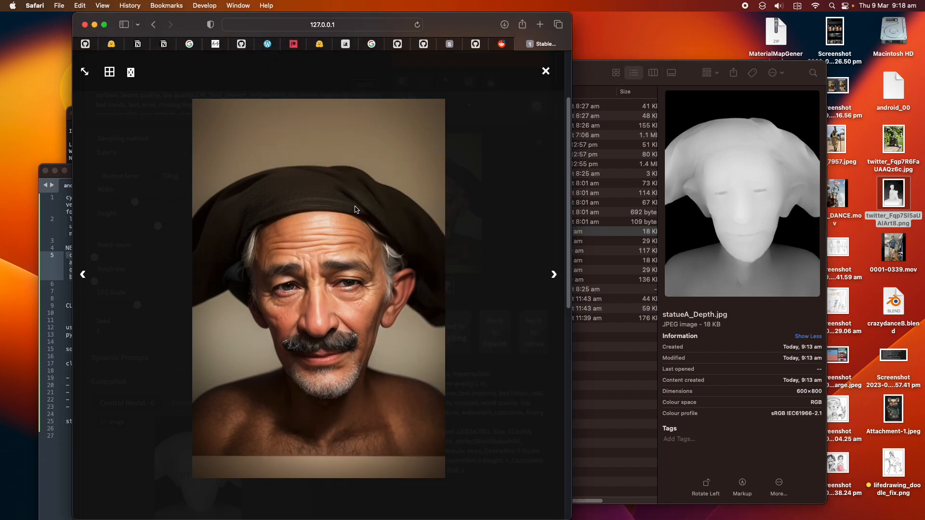
Close the enlarged portrait and review its generation parameters and the ControlNet settings
click(545, 72)
click(426, 224)
click(545, 73)
scroll(254, 323, down, 3)
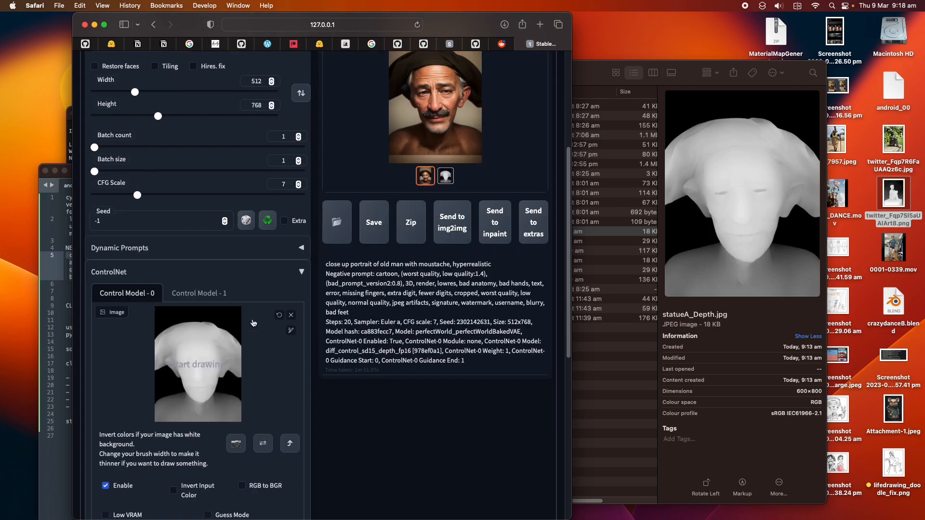
scroll(253, 323, down, 2)
scroll(253, 323, up, 4)
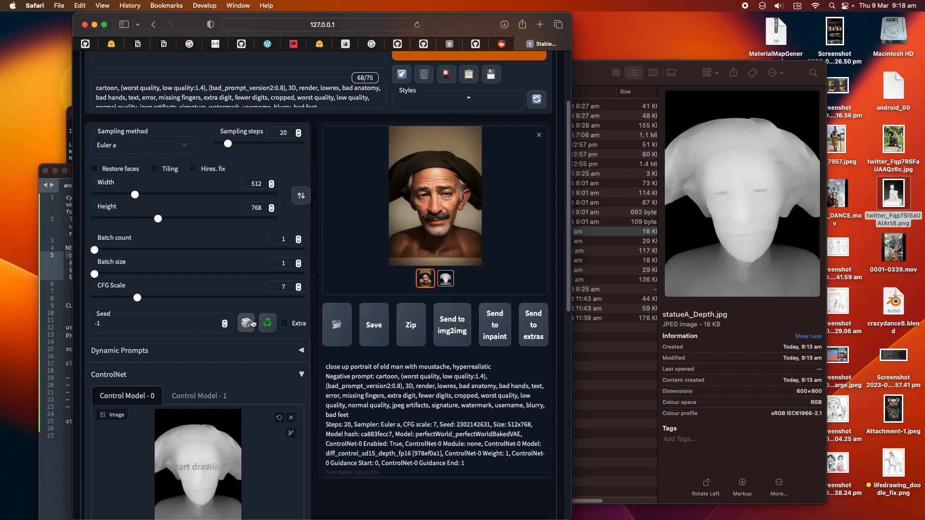
scroll(253, 324, up, 2)
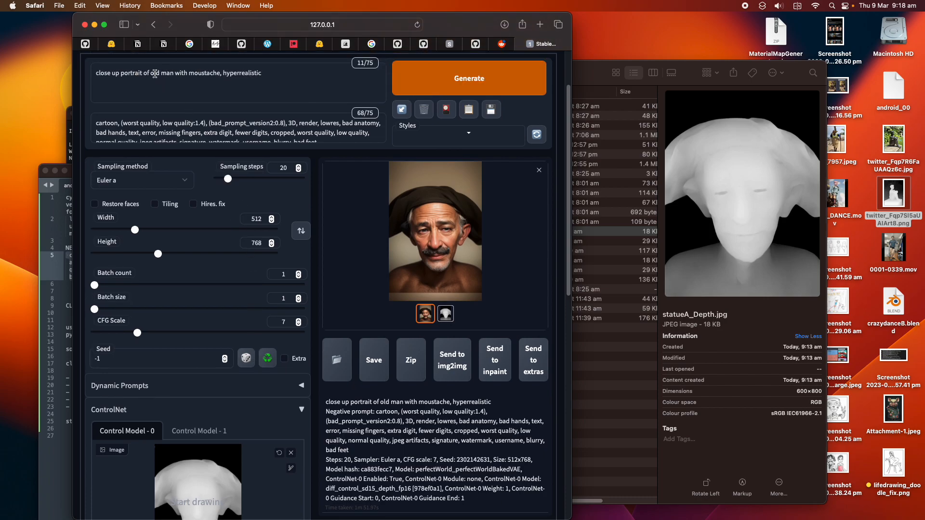
Insert "Jude Law as" before "old man" in the positive prompt and generate the image
click(153, 72)
text(Jude Law as)
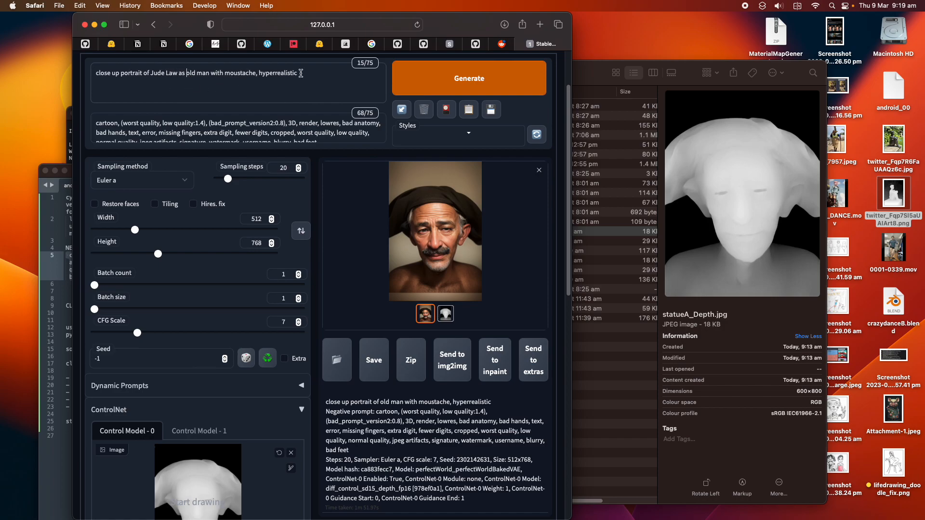
click(418, 79)
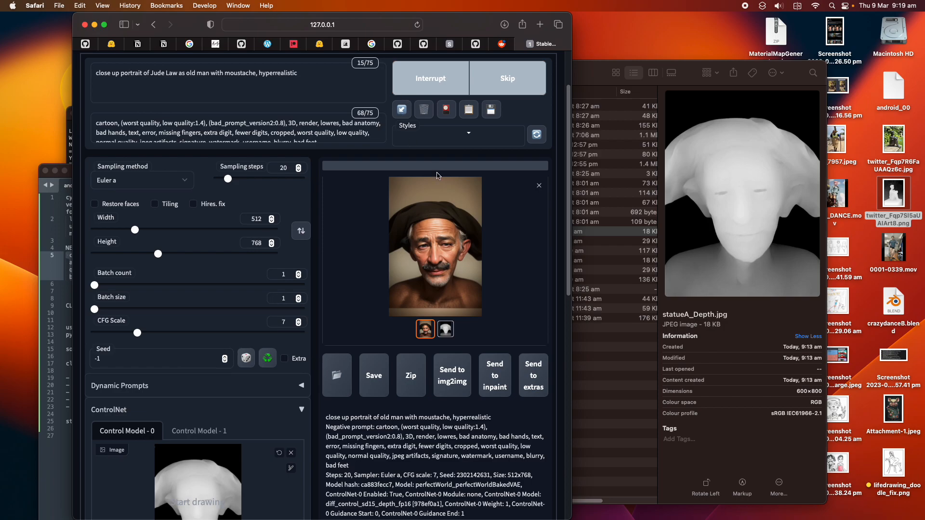
Switch to Finder, view statueA.jpg in an enlarged quick preview, and close the preview
drag(600, 72, 614, 75)
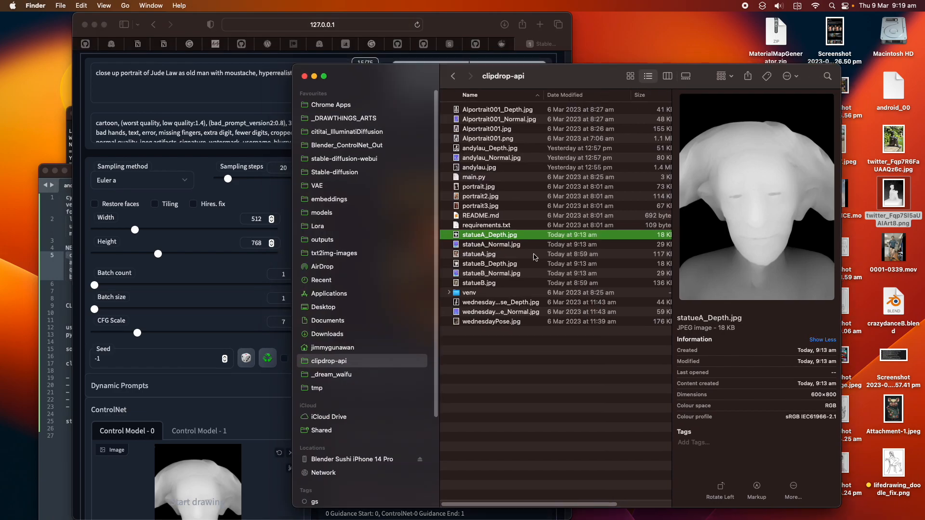
click(526, 254)
key(space)
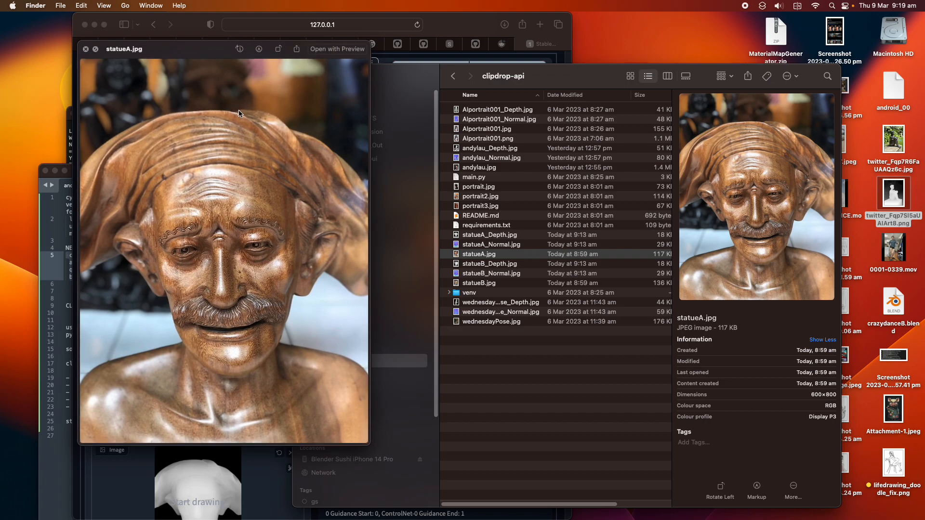
drag(189, 64, 324, 58)
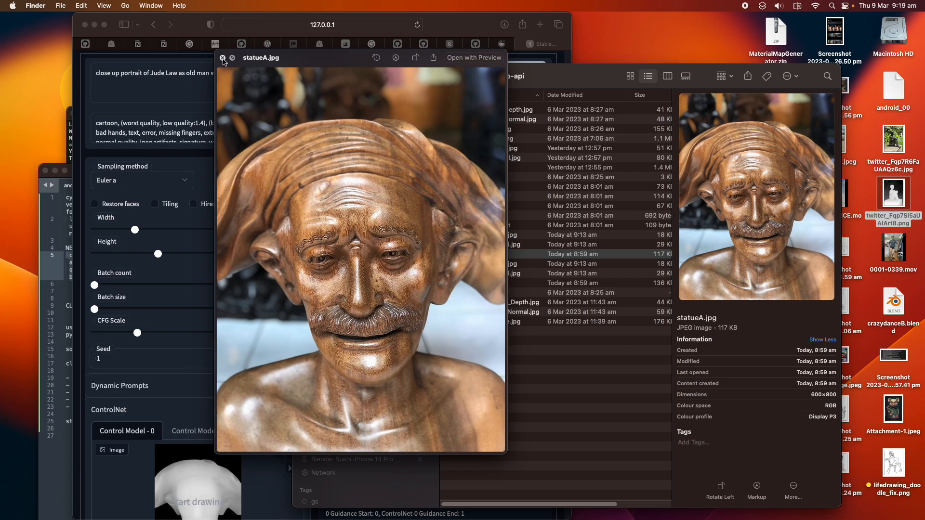
click(223, 58)
Look through the statueA and statueB files in the clipdrop-api folder, ending on statueB_Depth.jpg
click(494, 235)
click(494, 254)
click(494, 264)
click(492, 275)
click(492, 273)
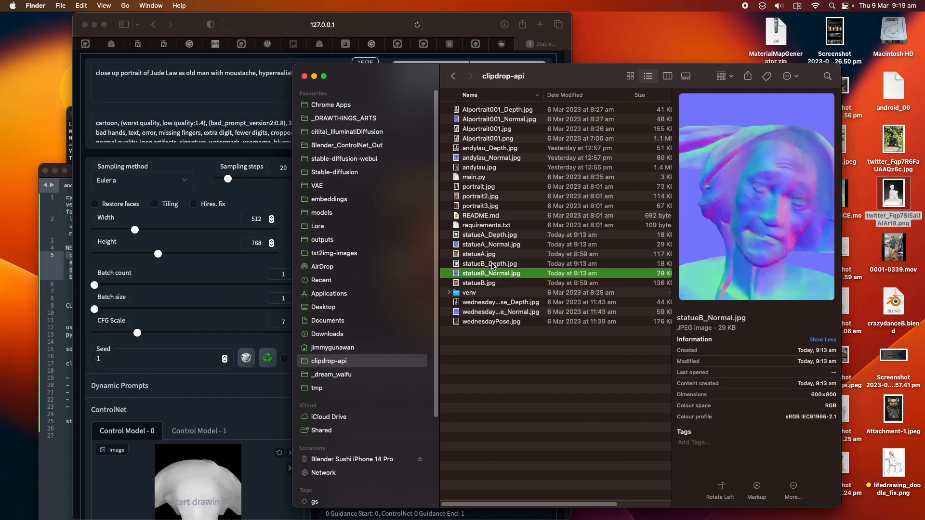
click(503, 265)
Switch to Draw Things and examine the running generation's settings, including the sampler, High Resolution Fix, 1st Pass Size and 2nd Pass Strength
key(ctrl+Right)
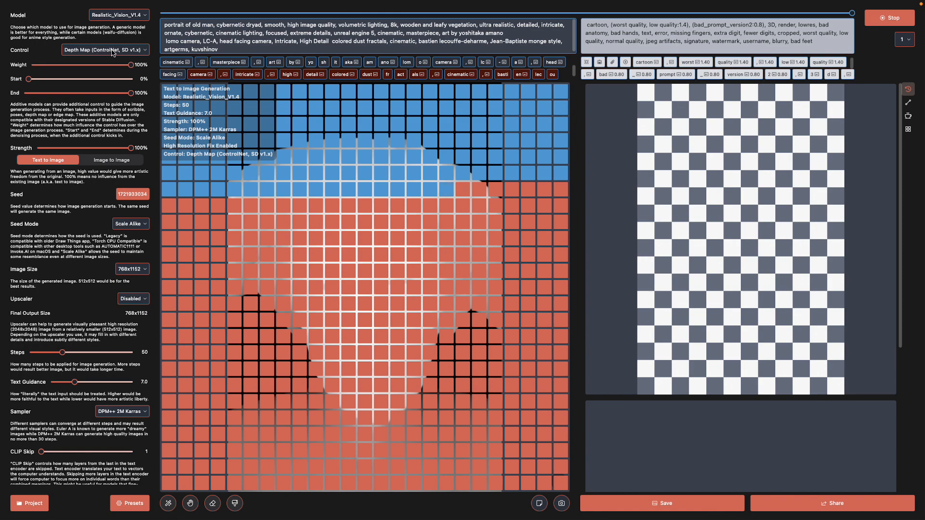
scroll(116, 294, down, 5)
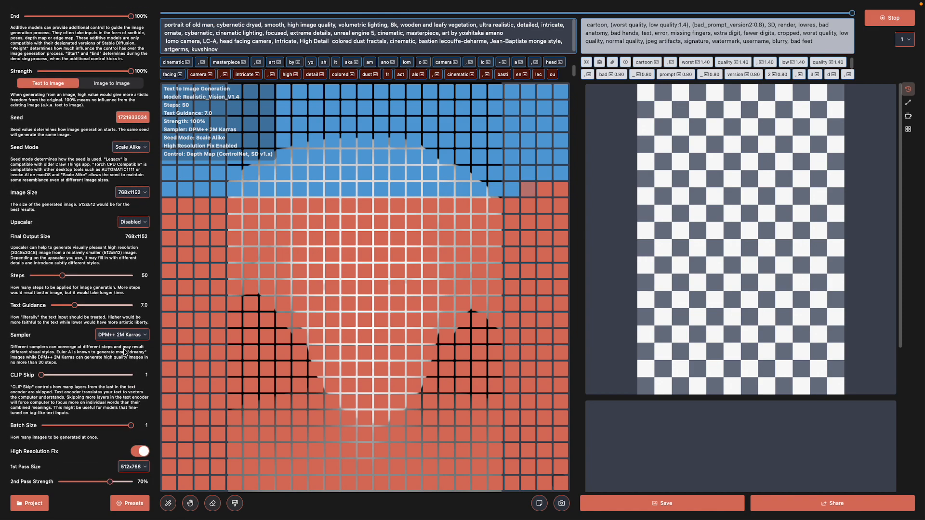
scroll(109, 336, down, 3)
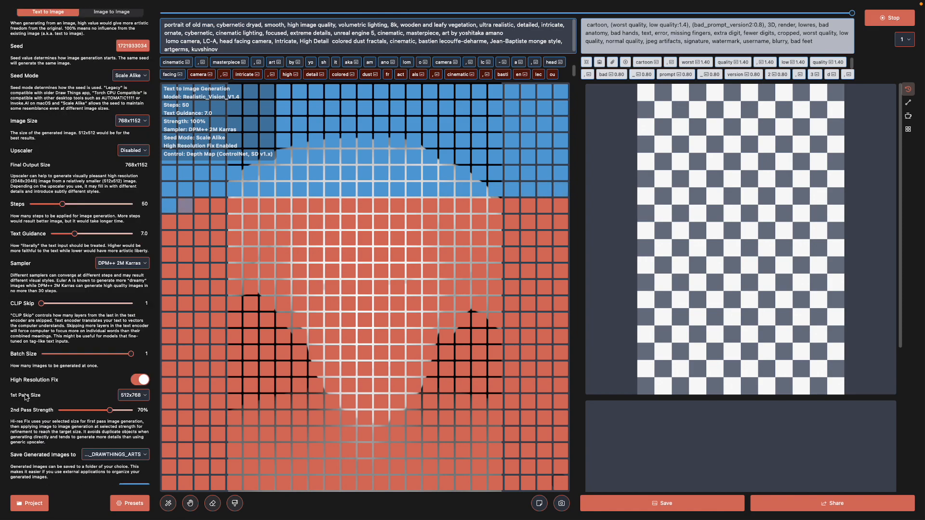
scroll(143, 382, down, 2)
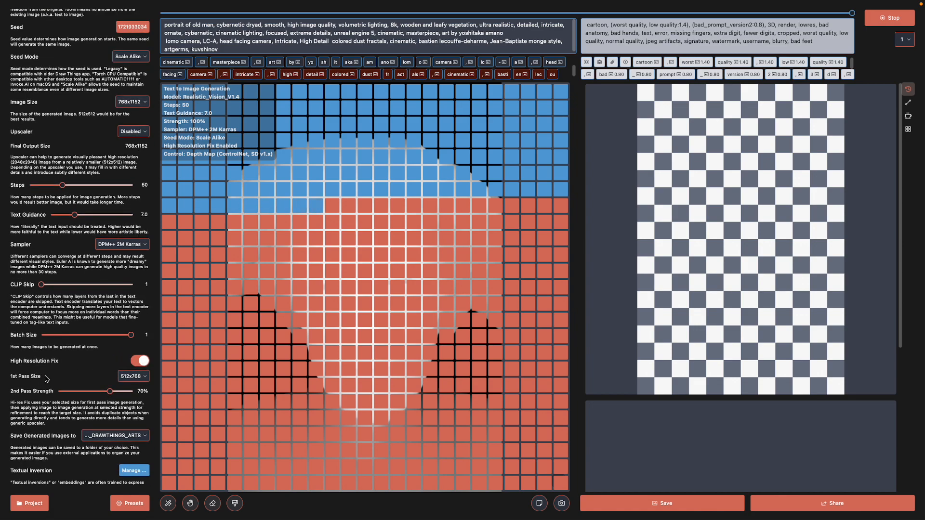
scroll(130, 376, down, 1)
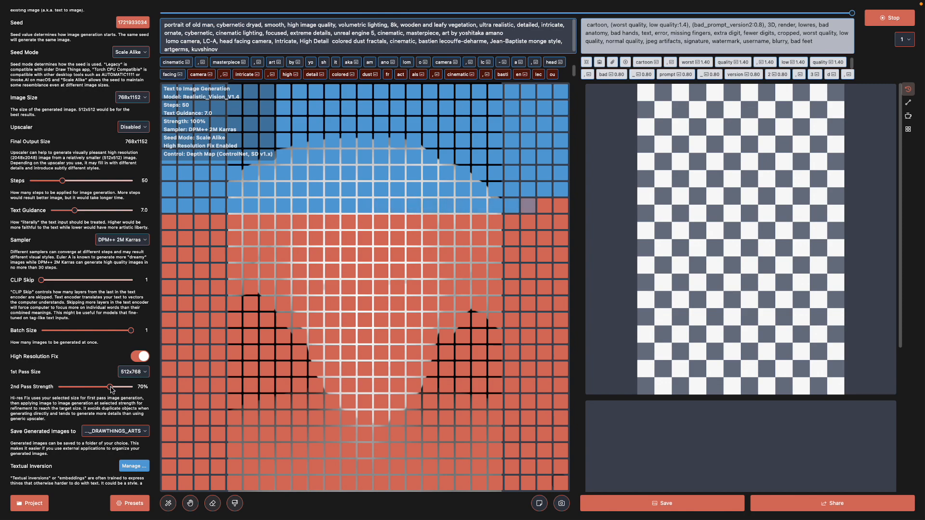
scroll(111, 390, down, 1)
scroll(112, 388, down, 1)
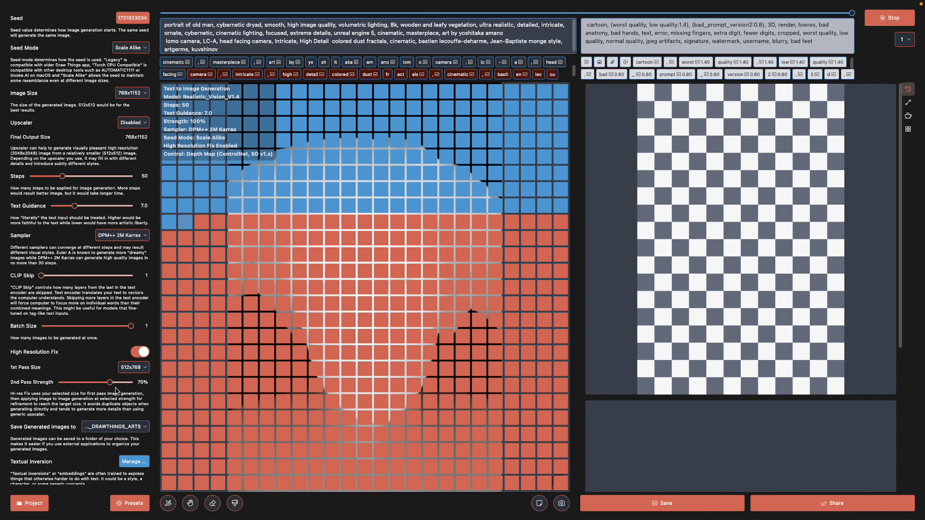
scroll(115, 384, up, 10)
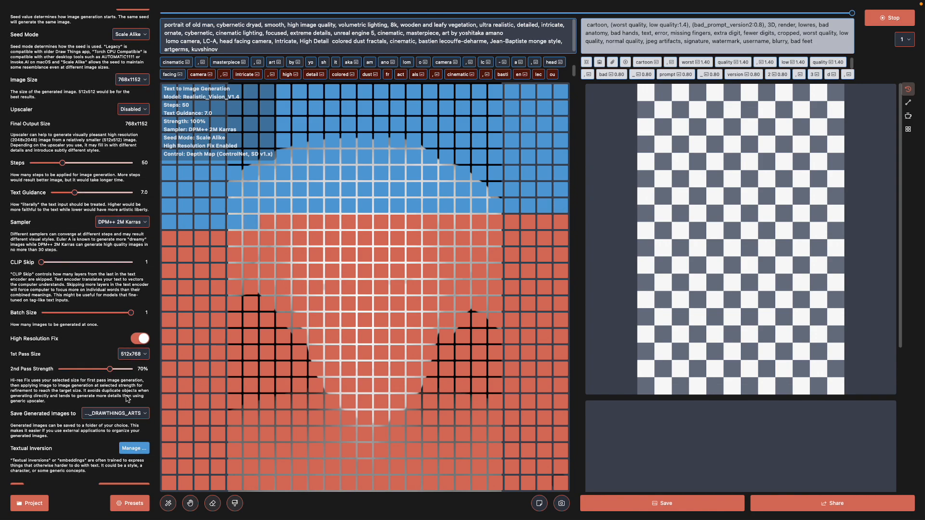
scroll(114, 367, up, 2)
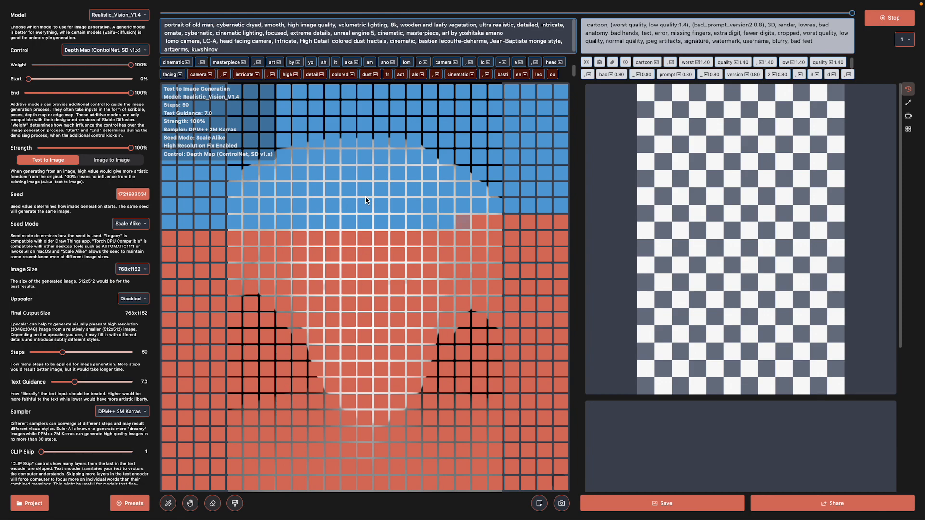
Return to Safari, move its window aside, and check the generation progress in the stable-diffusion-webui Terminal window
key(ctrl+Left)
click(388, 64)
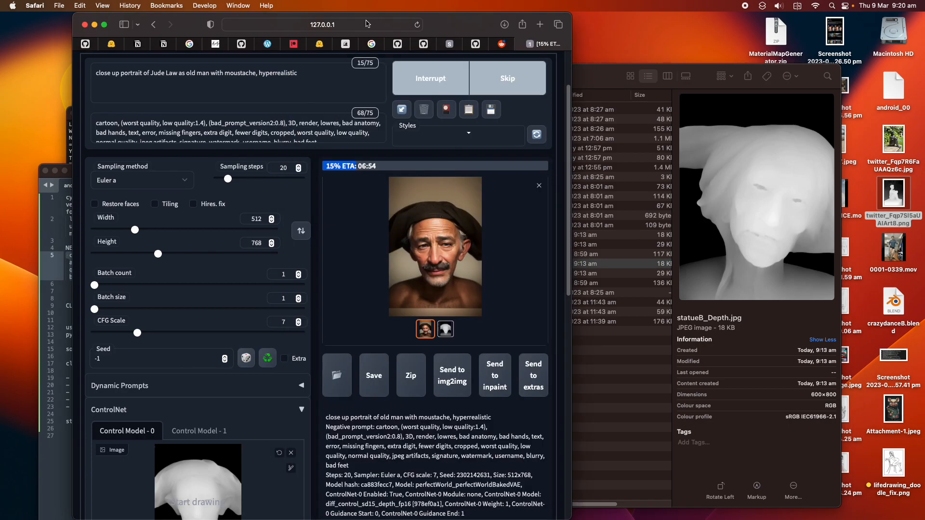
drag(448, 26, 521, 26)
click(107, 123)
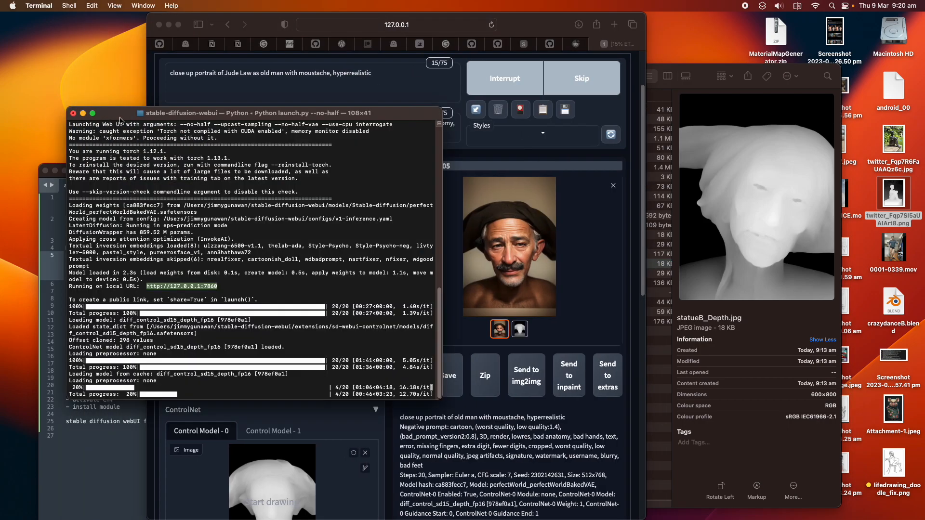
drag(358, 388, 393, 393)
click(383, 374)
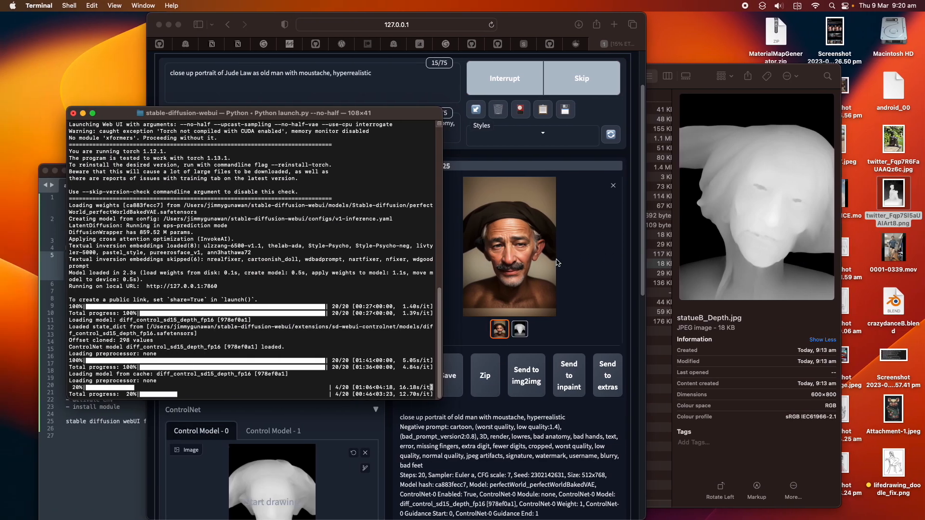
Switch to Finder and compare the previews of statueA_Depth.jpg and statueA_Normal.jpg
click(667, 69)
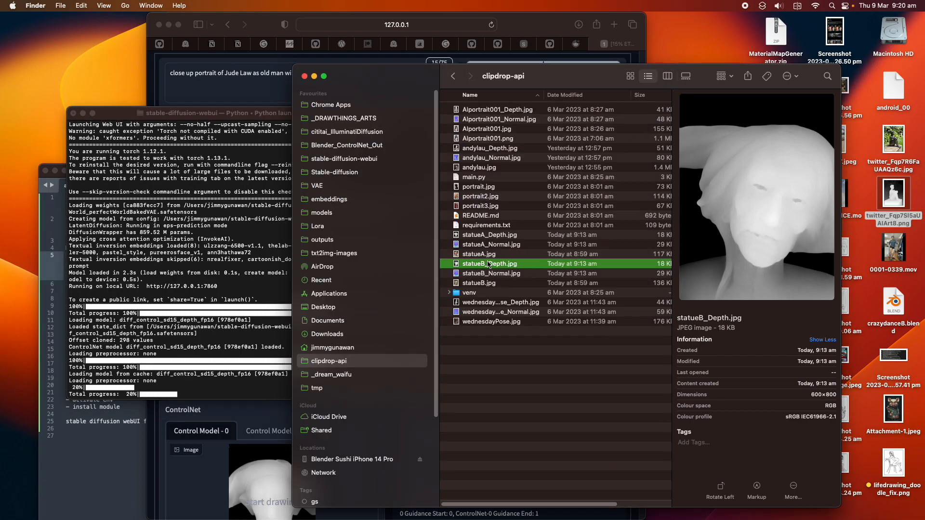
click(492, 245)
click(493, 238)
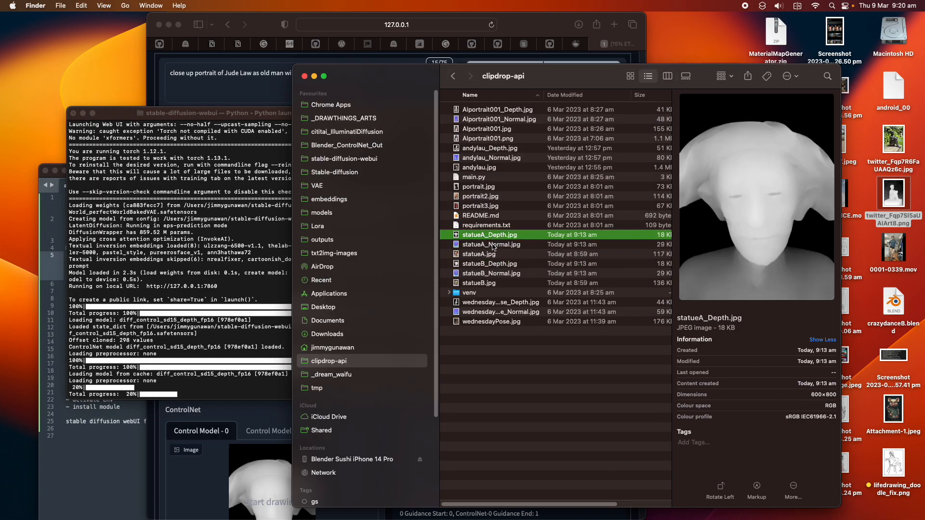
click(494, 246)
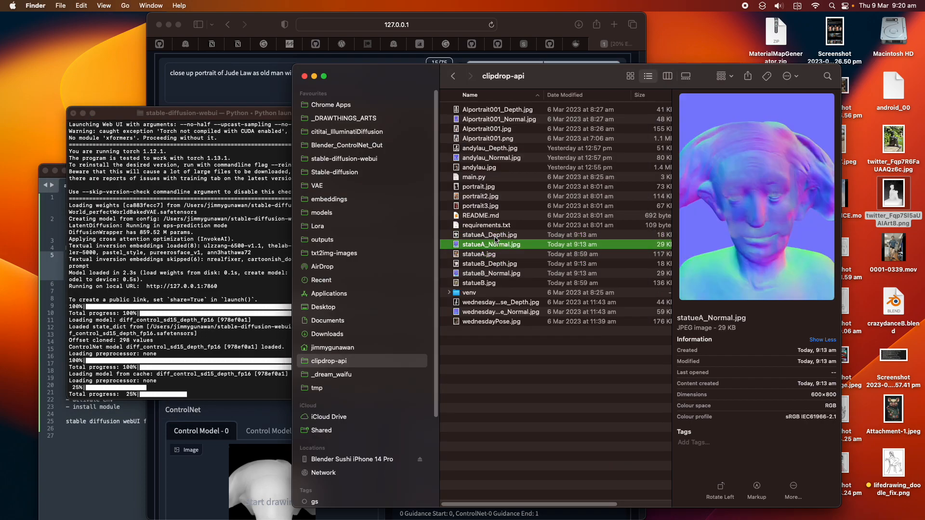
click(495, 238)
Switch to Safari and load statueA_Normal.jpg from the clipdrop-api folder as the input image of ControlNet's Control Model - 1
click(529, 24)
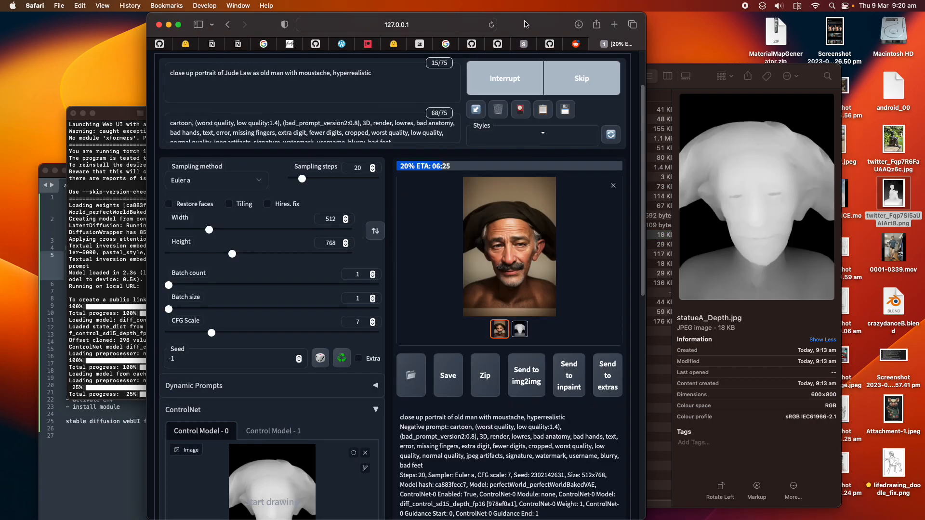
scroll(274, 362, down, 3)
click(274, 354)
scroll(273, 354, down, 5)
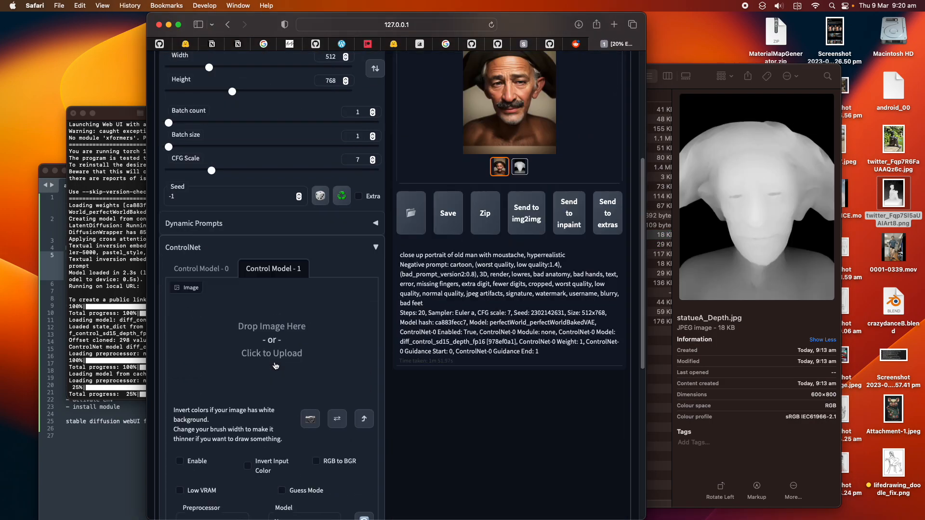
drag(704, 73, 742, 73)
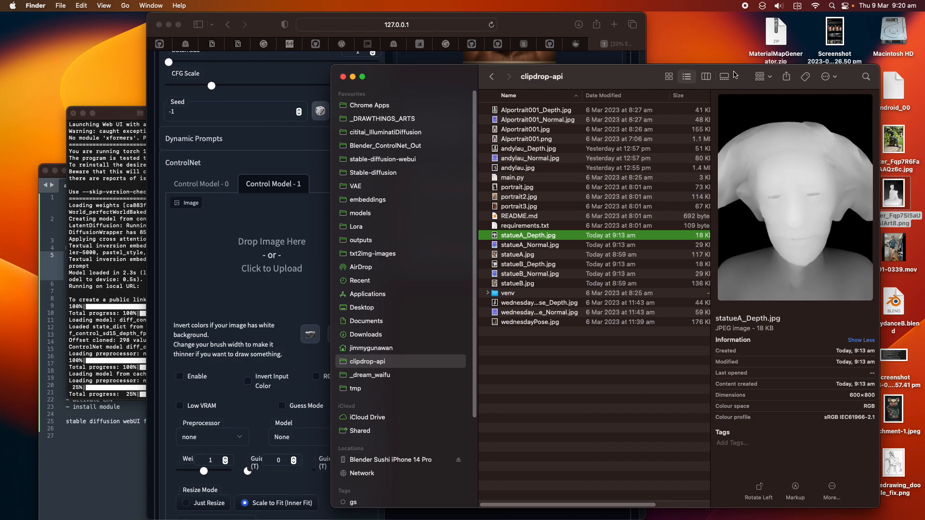
click(559, 246)
drag(543, 246, 304, 270)
click(317, 275)
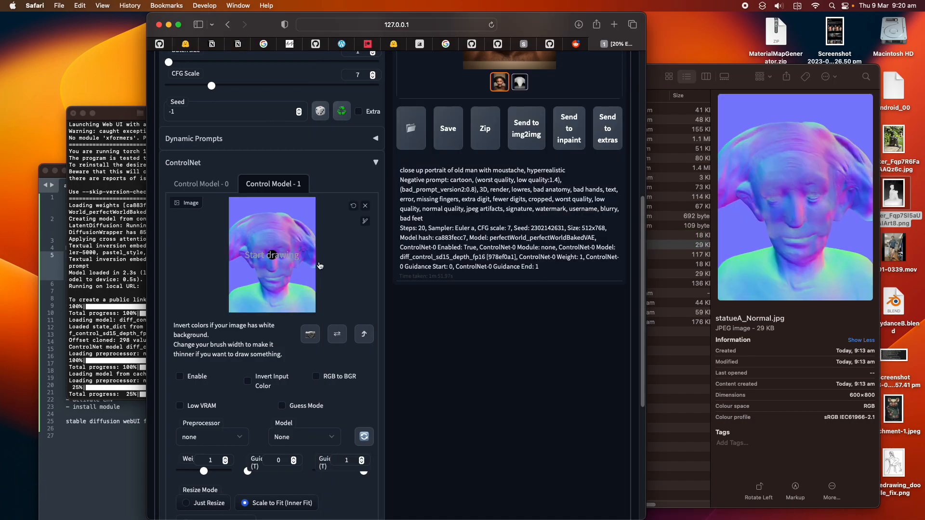
Enable Control Model - 1 and set its model to diff_control_sd15_normal_fp16 [00173cc1]
click(194, 183)
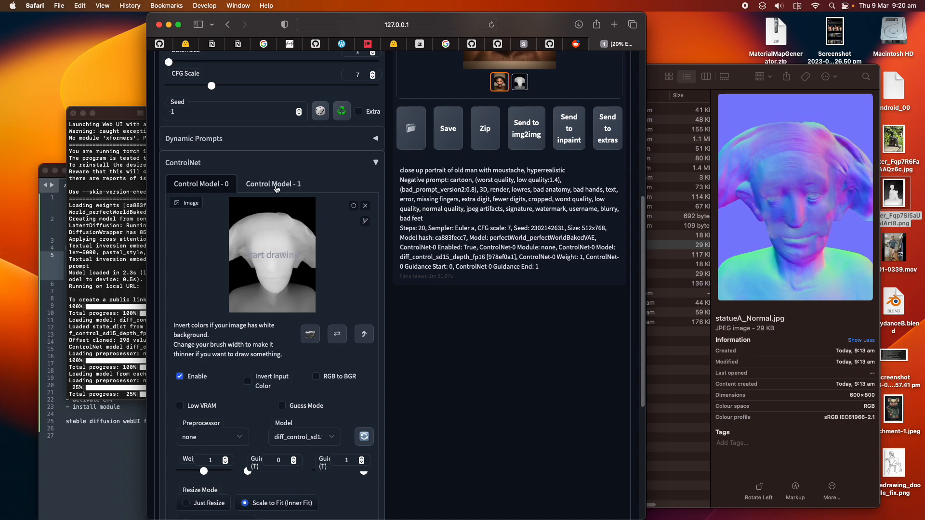
click(277, 186)
click(189, 381)
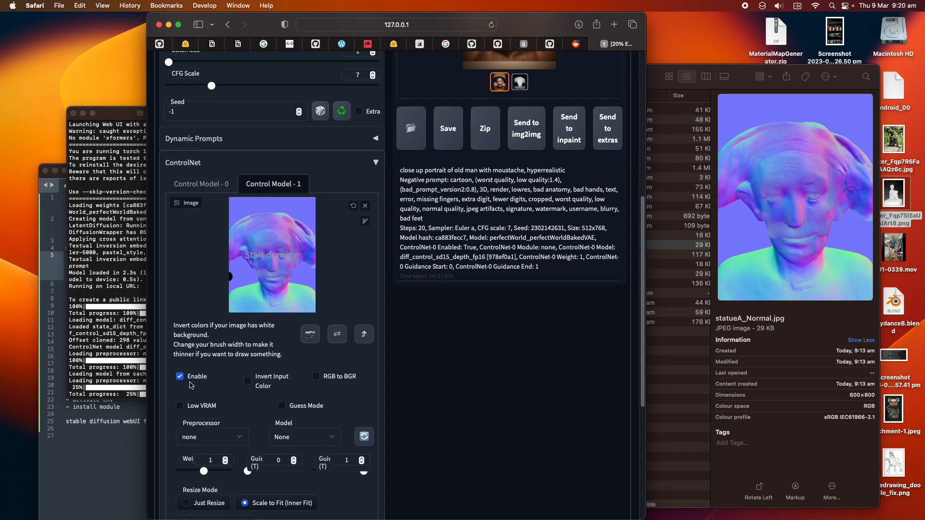
click(311, 438)
scroll(318, 482, down, 5)
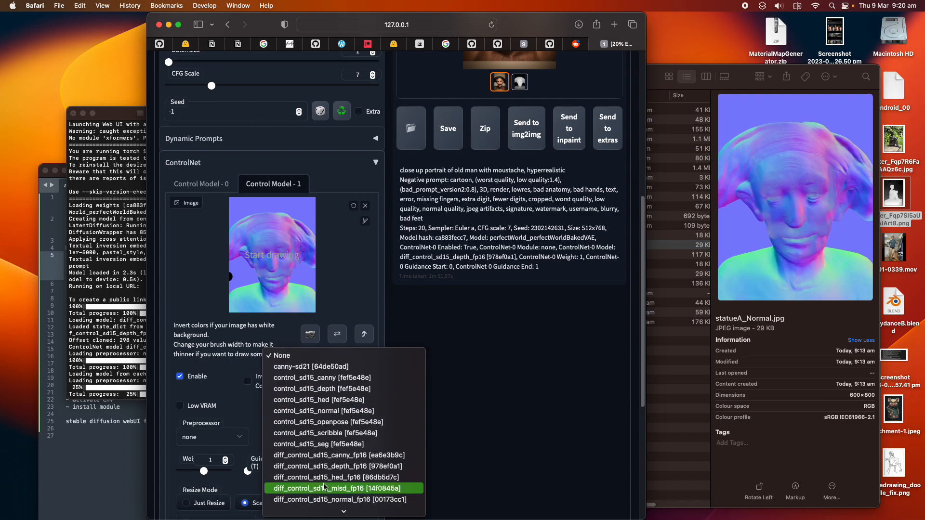
click(358, 477)
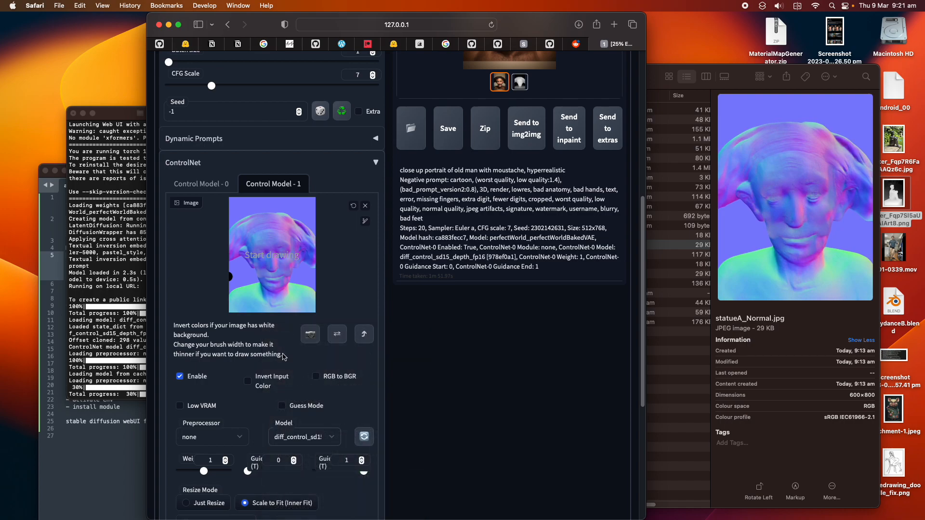
Widen the Safari window and compare the settings of Control Model - 0 and Control Model - 1
scroll(270, 458, down, 3)
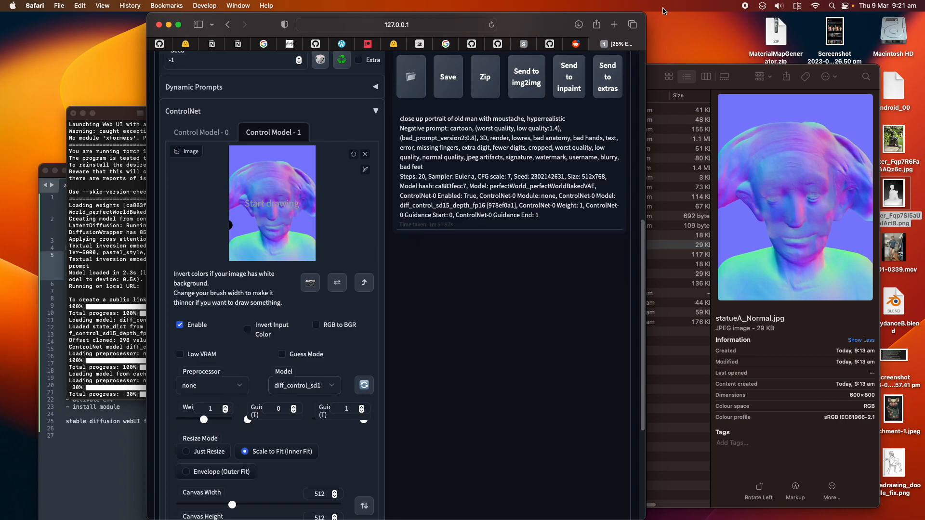
drag(646, 16, 781, 16)
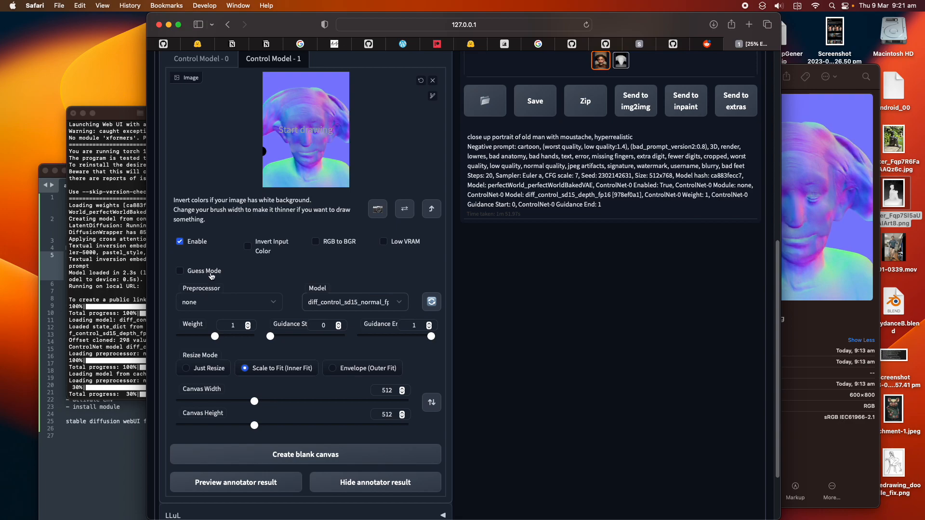
scroll(216, 153, up, 5)
click(215, 153)
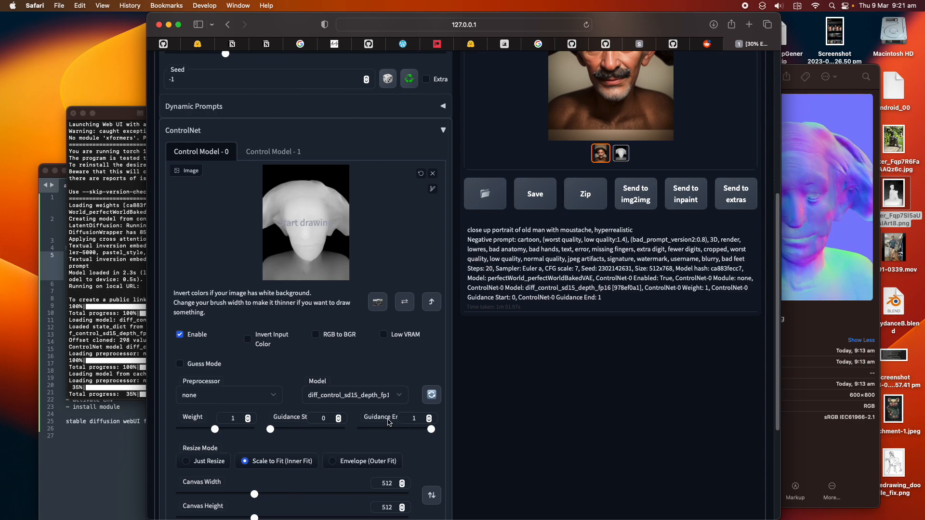
click(275, 152)
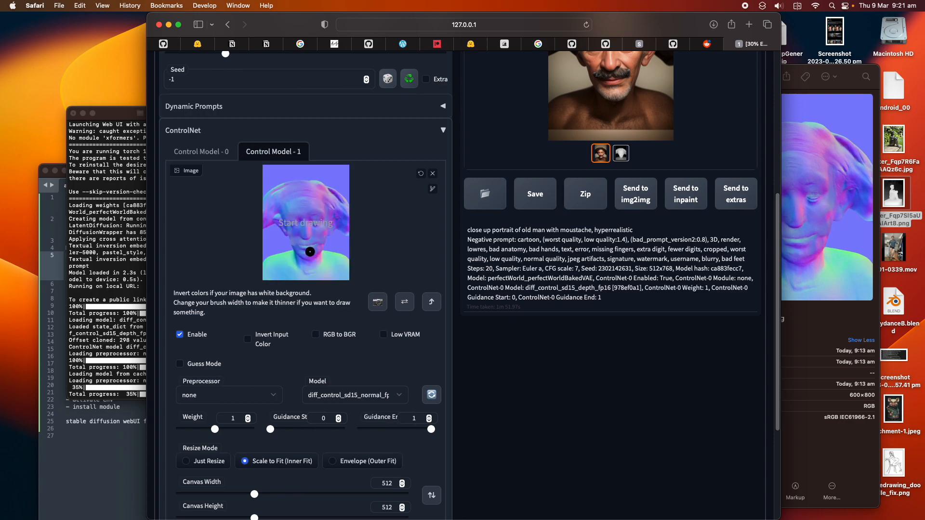
Set the canvas height of ControlNet's Control Model - 1 to 768 by copying the txt2img image height
scroll(336, 408, down, 1)
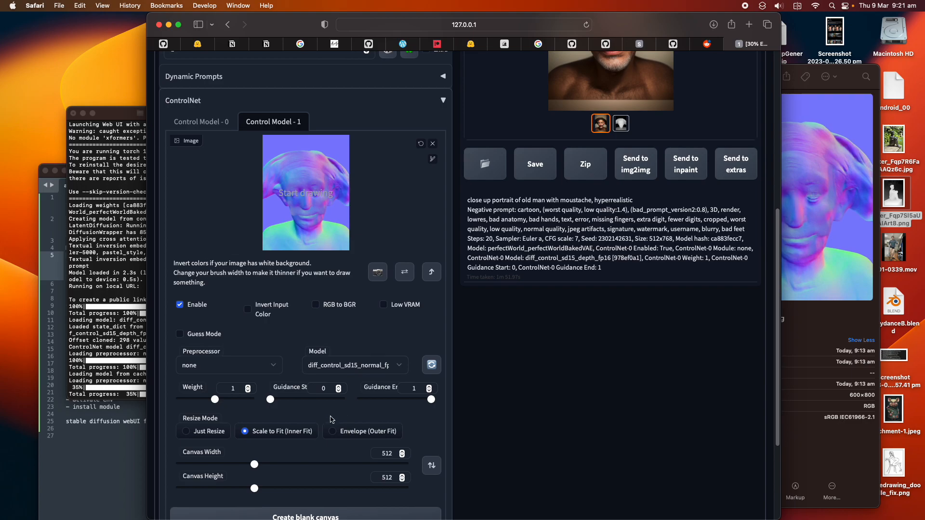
scroll(332, 418, down, 5)
scroll(314, 390, up, 15)
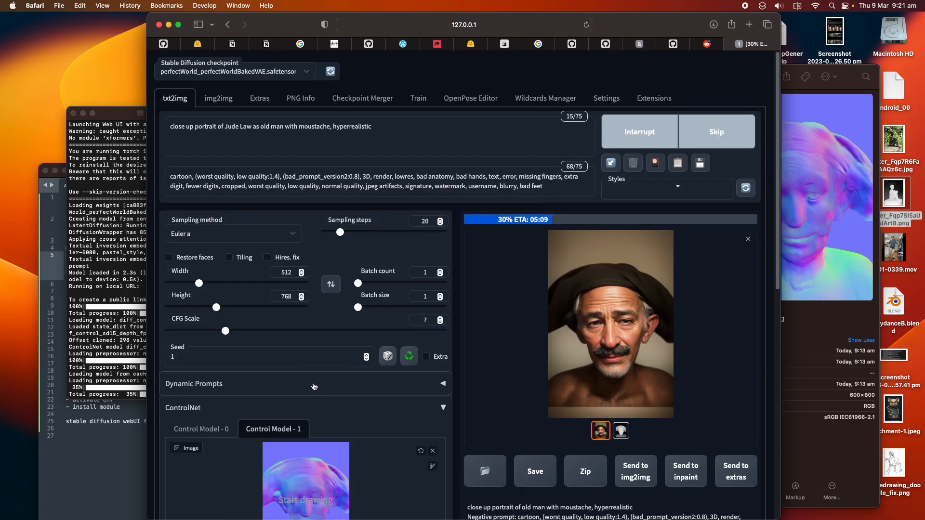
double_click(288, 295)
key(super+c)
scroll(308, 324, down, 15)
double_click(387, 338)
key(super+v)
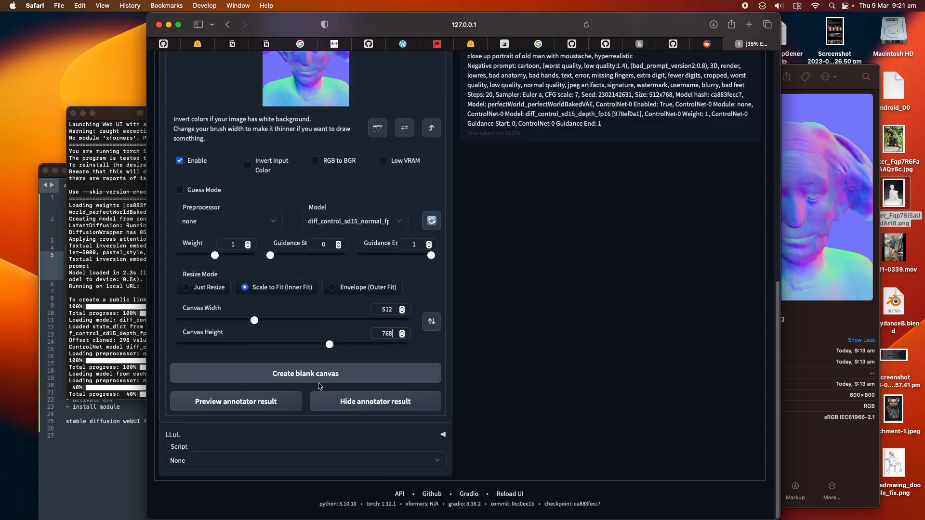
Set the canvas height of Control Model - 0 to 768 and return to Control Model - 1
scroll(270, 329, up, 5)
click(203, 186)
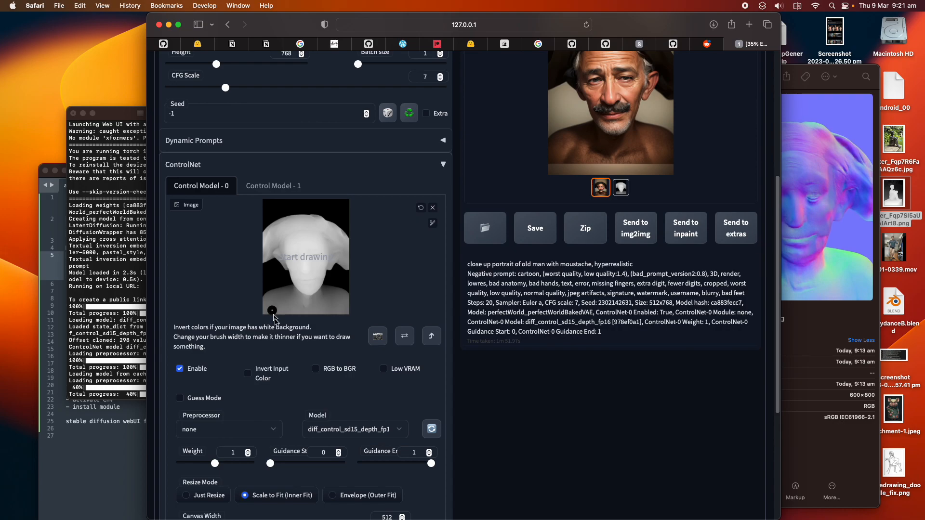
scroll(350, 385, down, 5)
double_click(384, 345)
key(super+v)
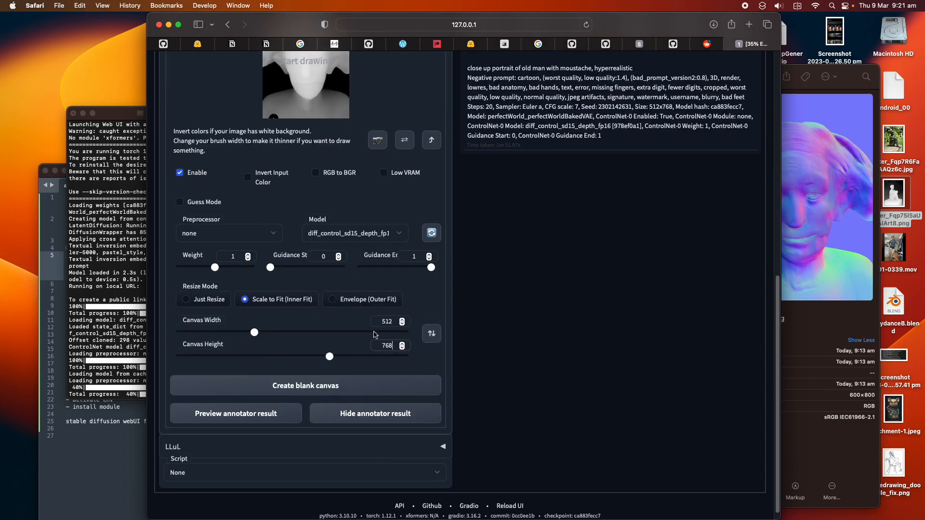
scroll(365, 338, up, 5)
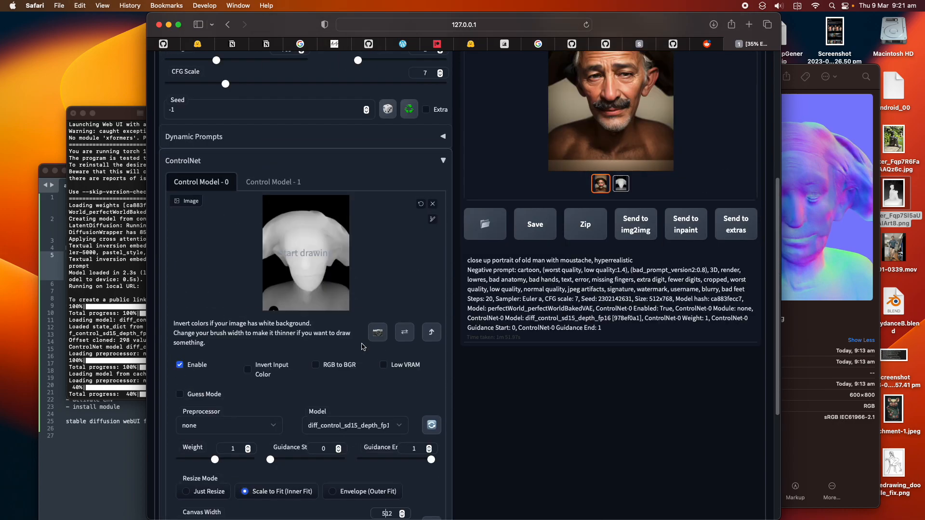
click(278, 186)
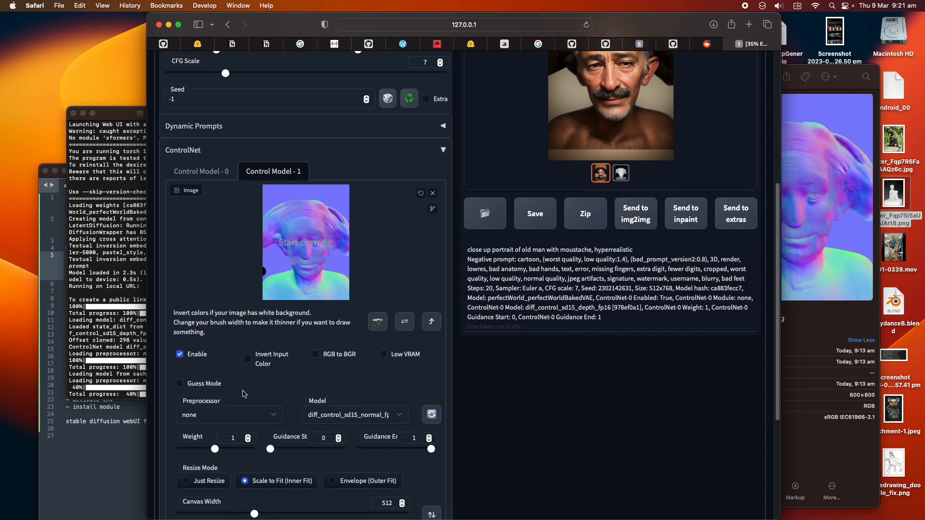
Append "high detailed," to the end of the txt2img prompt
scroll(252, 360, up, 5)
click(392, 134)
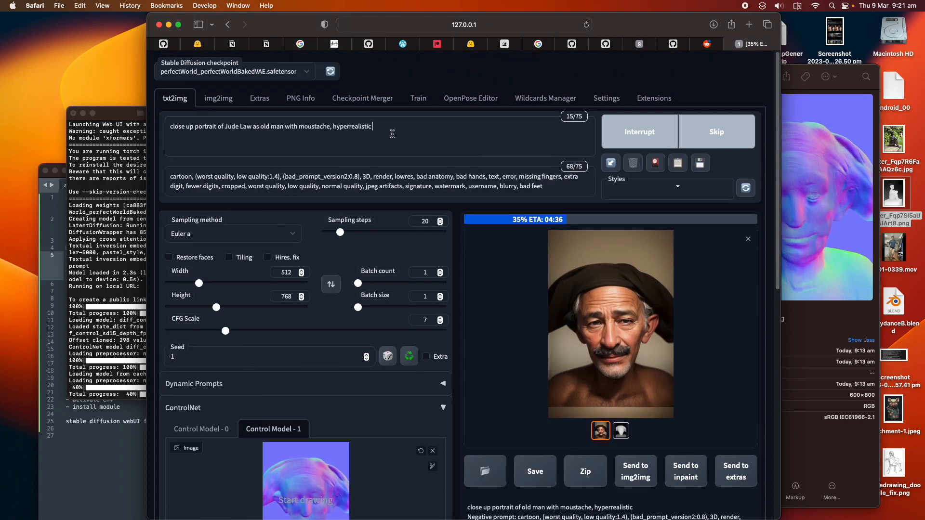
text(high detailed,)
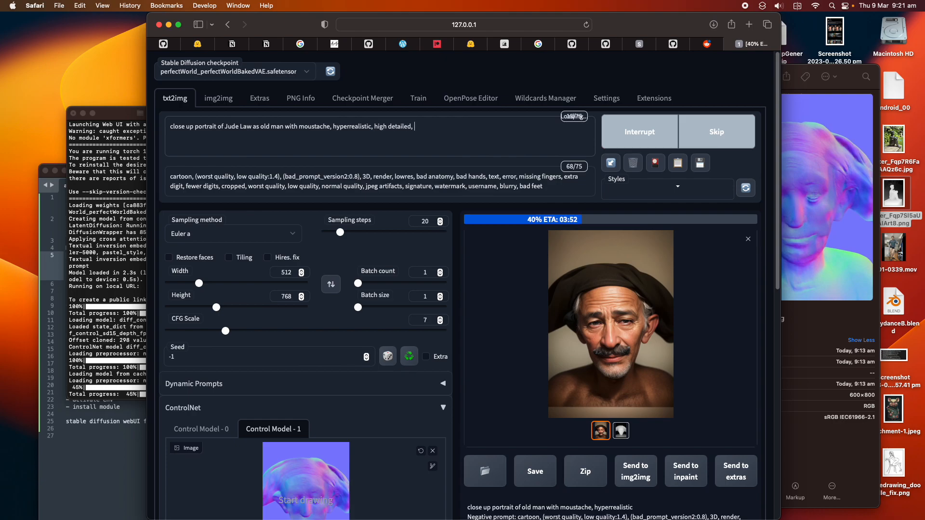
click(272, 128)
Check the generation progress in Terminal and in Draw Things
click(142, 189)
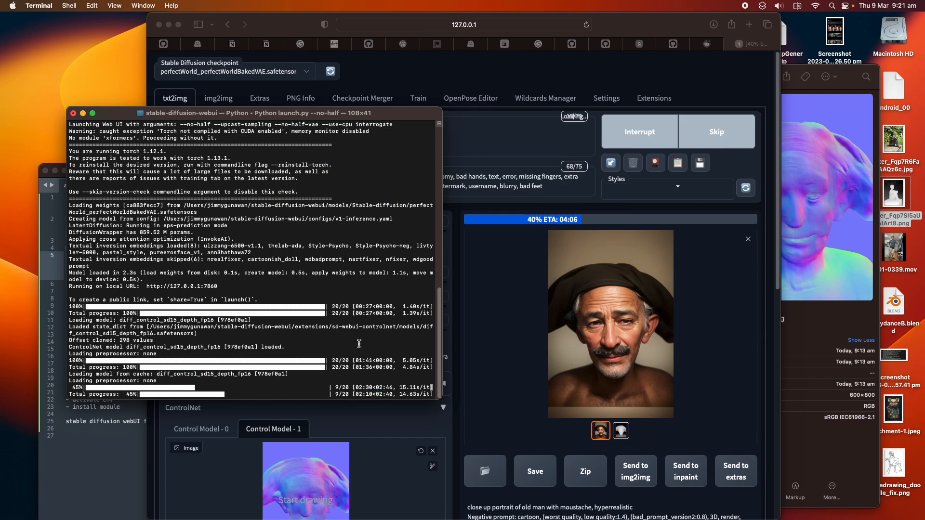
key(ctrl+Right)
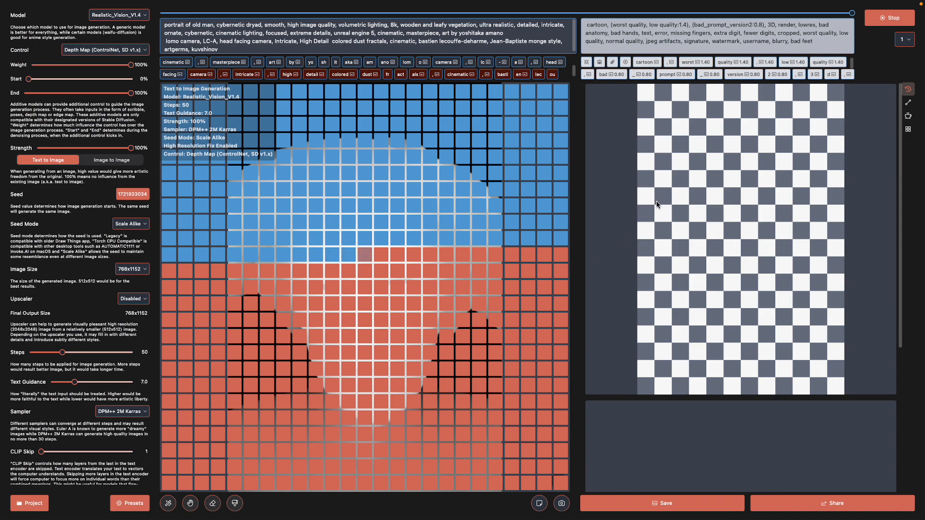
key(ctrl+Left)
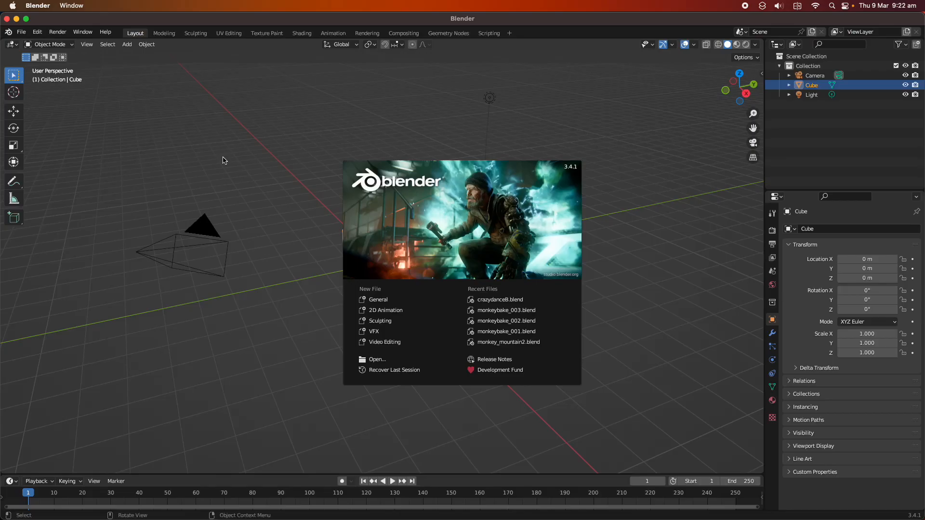
Switch to Blender, dismiss the splash screen and create a new 2D Animation file
click(295, 132)
click(21, 31)
mouse_move(28, 43)
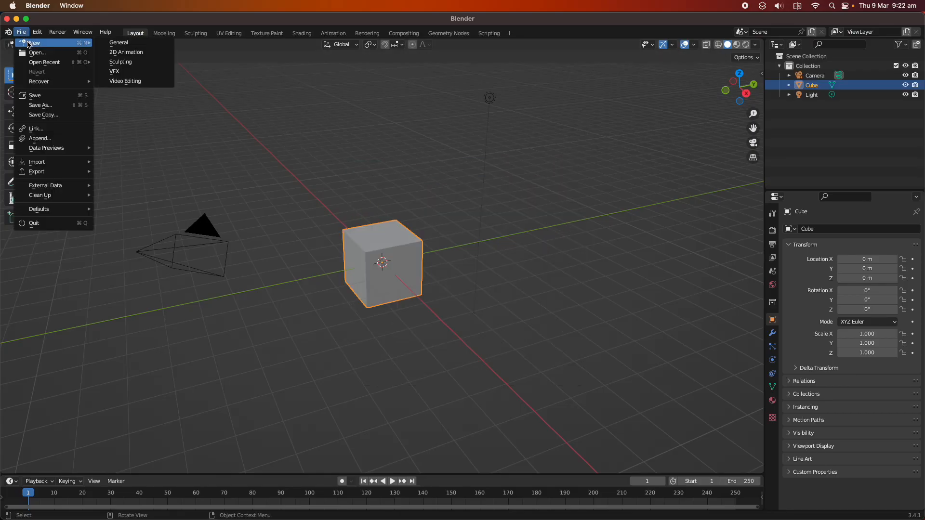
click(137, 53)
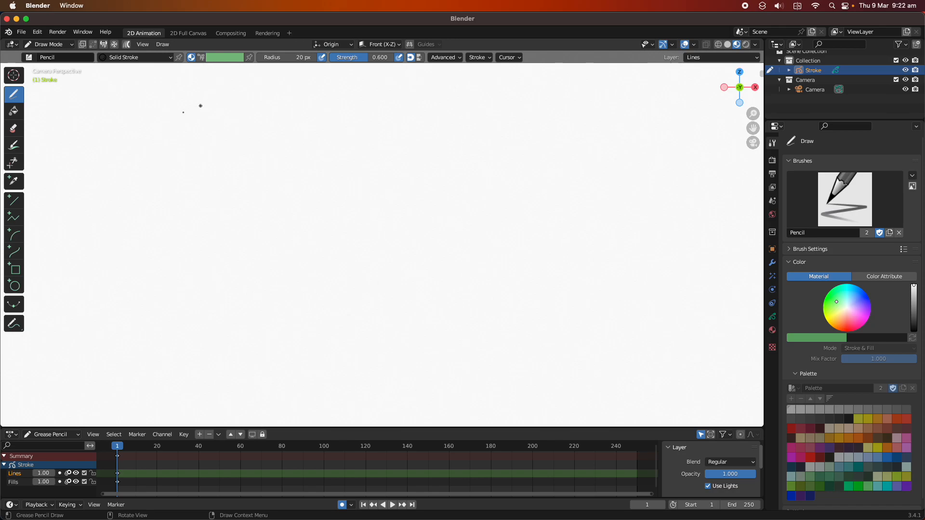
Choose the Ink Pen Rough brush in Draw Mode, try a stroke across the canvas and undo it
click(62, 45)
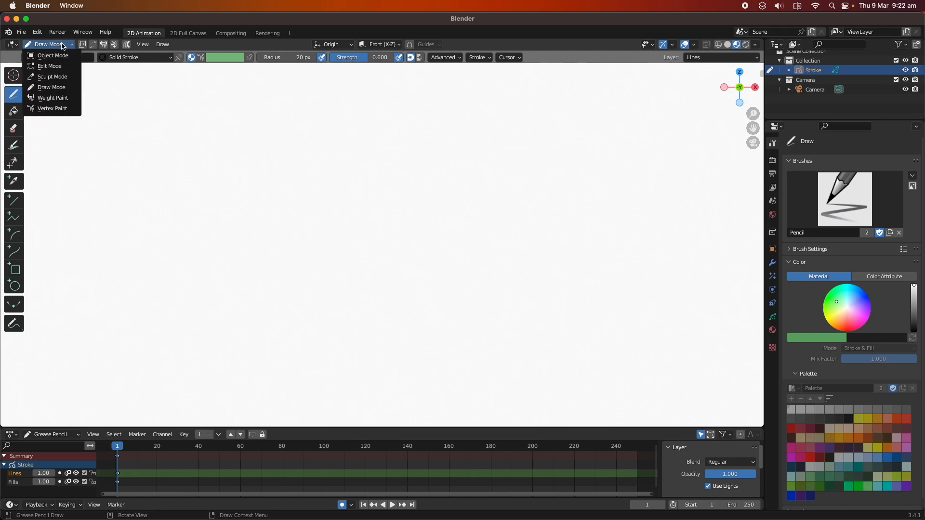
click(62, 44)
click(51, 56)
click(29, 57)
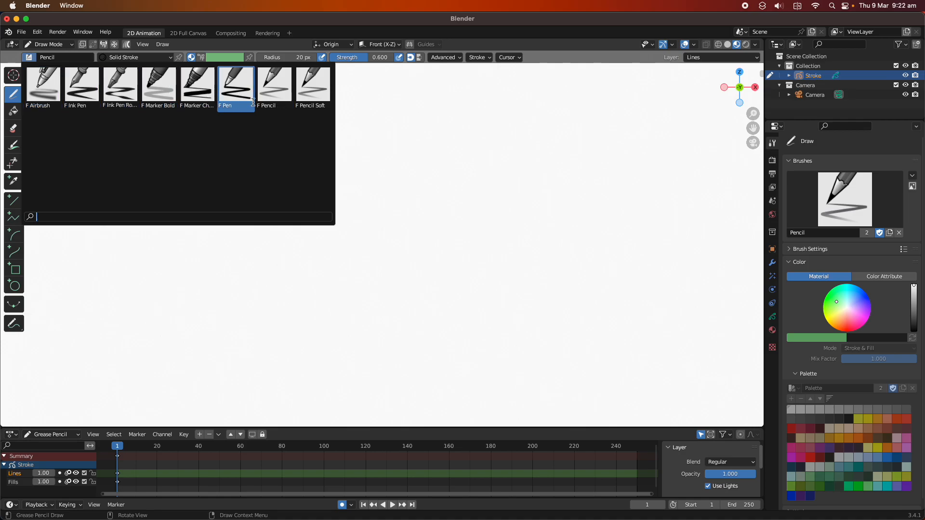
click(119, 94)
mouse_move(199, 193)
mouse_down()
mouse_move(225, 163)
mouse_move(273, 157)
mouse_move(337, 183)
mouse_move(333, 250)
mouse_move(264, 284)
mouse_move(363, 285)
mouse_move(463, 185)
mouse_move(431, 164)
mouse_move(453, 163)
mouse_up()
key(ctrl+z)
Save the Blender file to the Desktop as scribble_001.blend
key(ctrl+s)
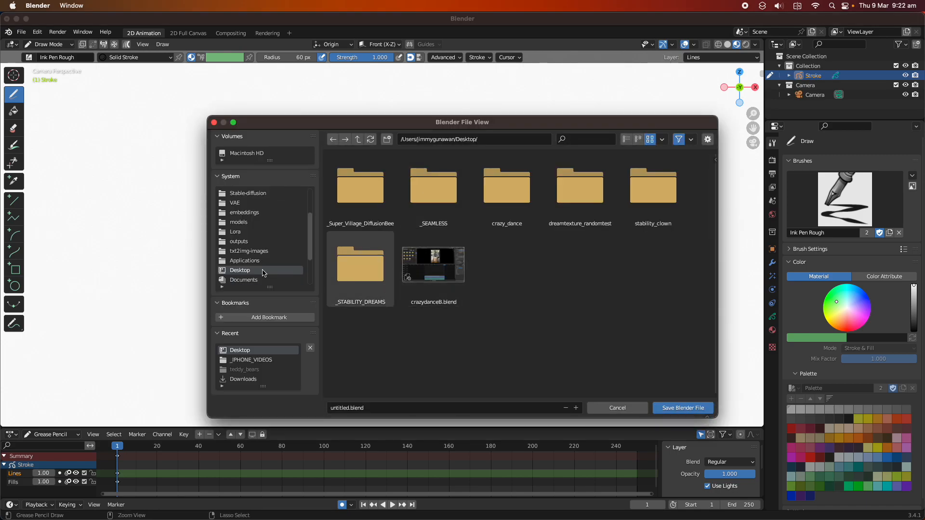
click(386, 408)
drag(330, 407, 349, 410)
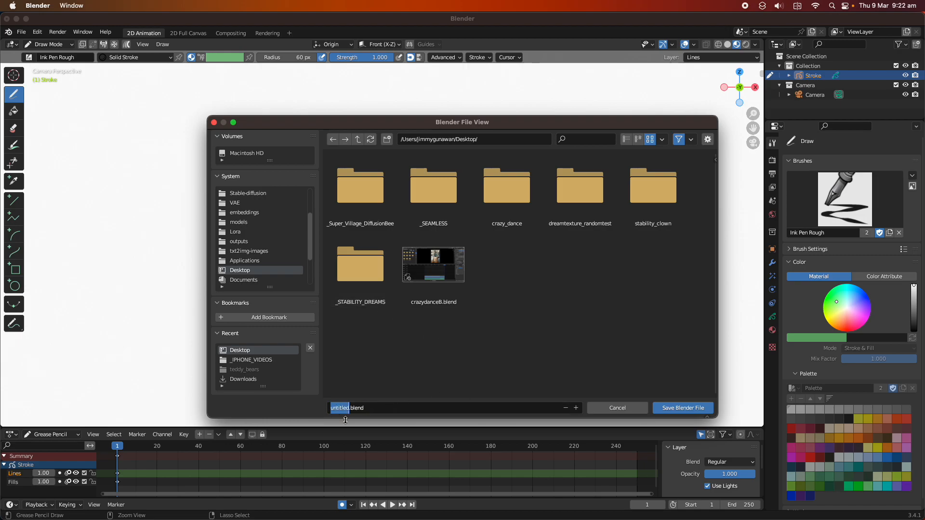
text(scribble_001)
click(683, 408)
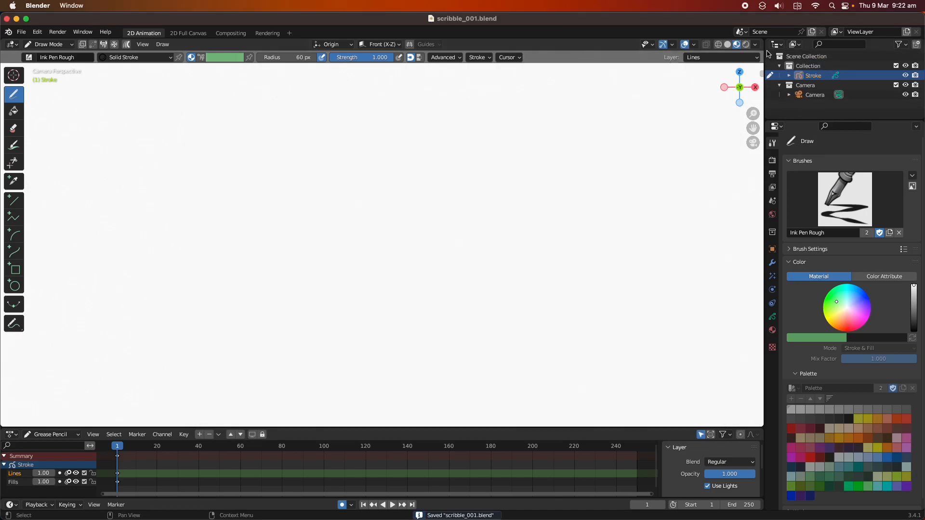
Split the drawing viewport into two side-by-side areas with an Image Editor beside it, and narrow the Blender window
drag(758, 42, 400, 34)
click(414, 44)
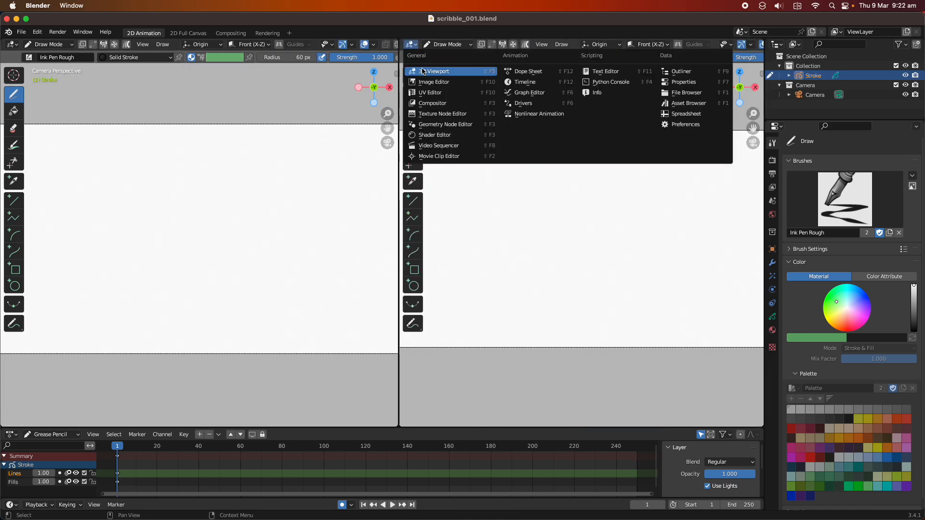
click(428, 82)
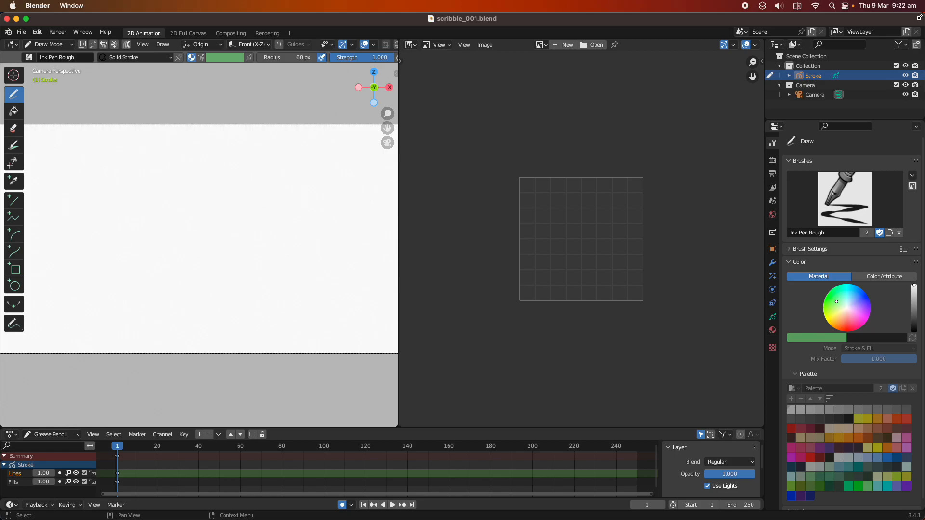
drag(920, 17, 541, 19)
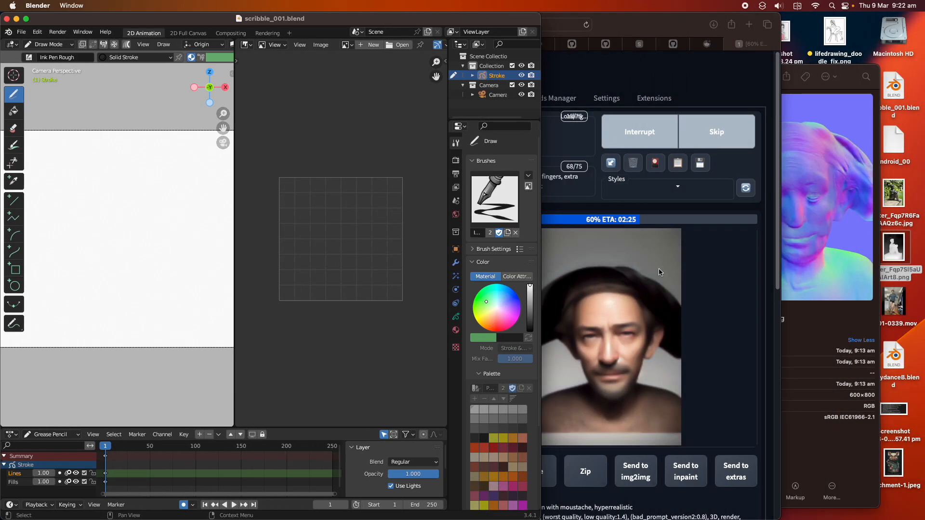
Check the portrait generation in Safari and compare the previews of statueA.jpg and statueB.jpg in Finder
click(638, 326)
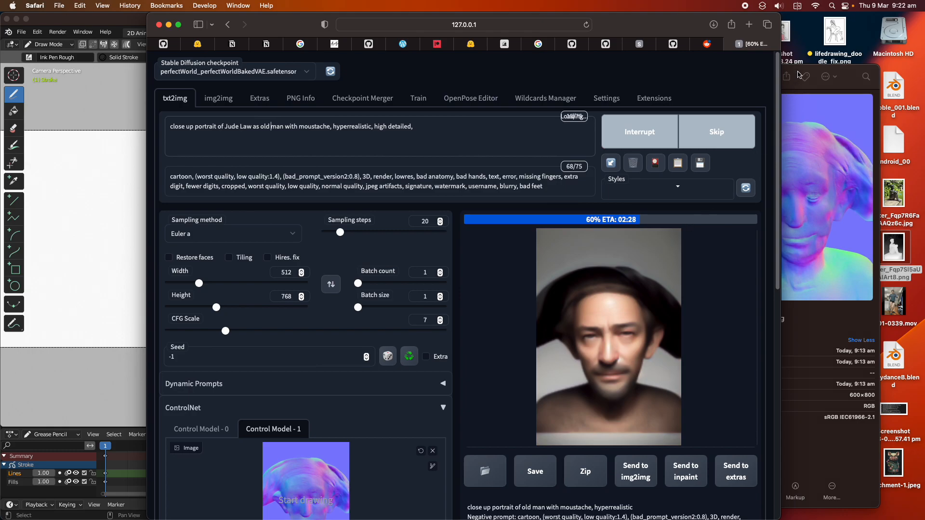
click(804, 71)
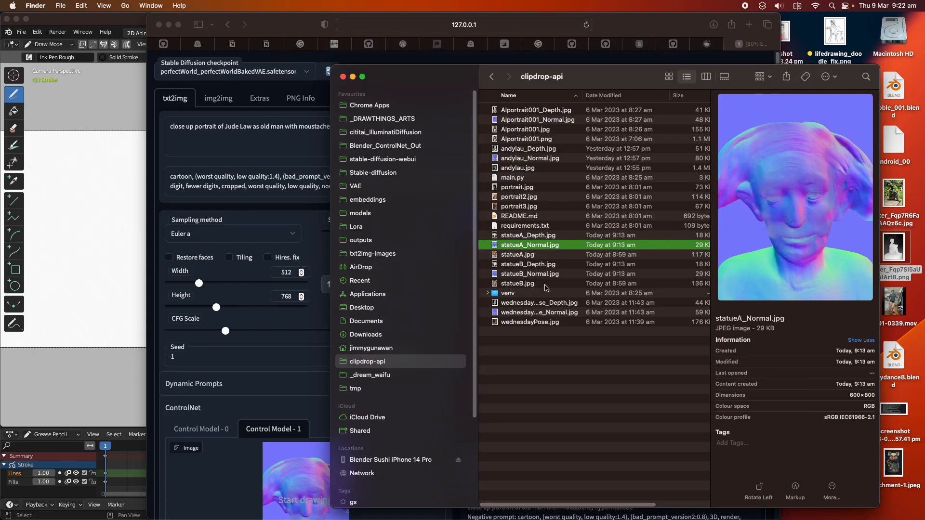
click(539, 274)
click(535, 254)
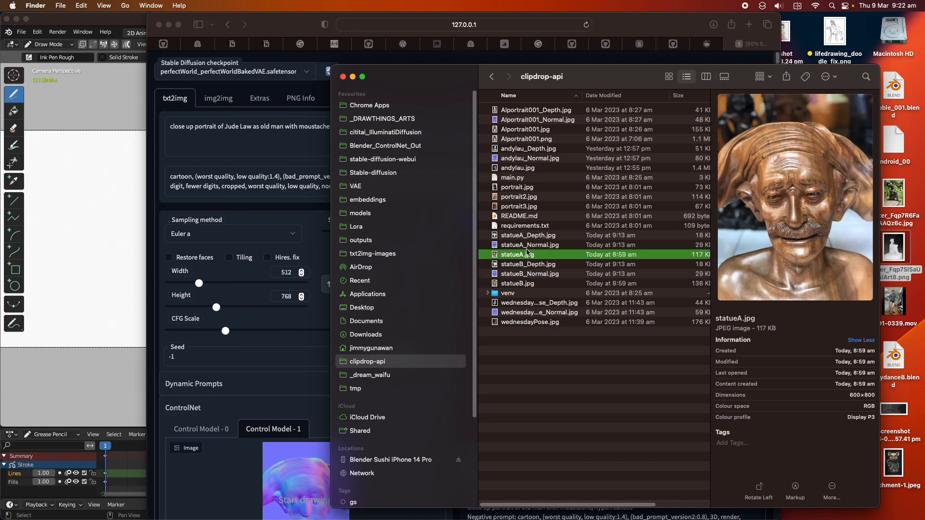
click(507, 283)
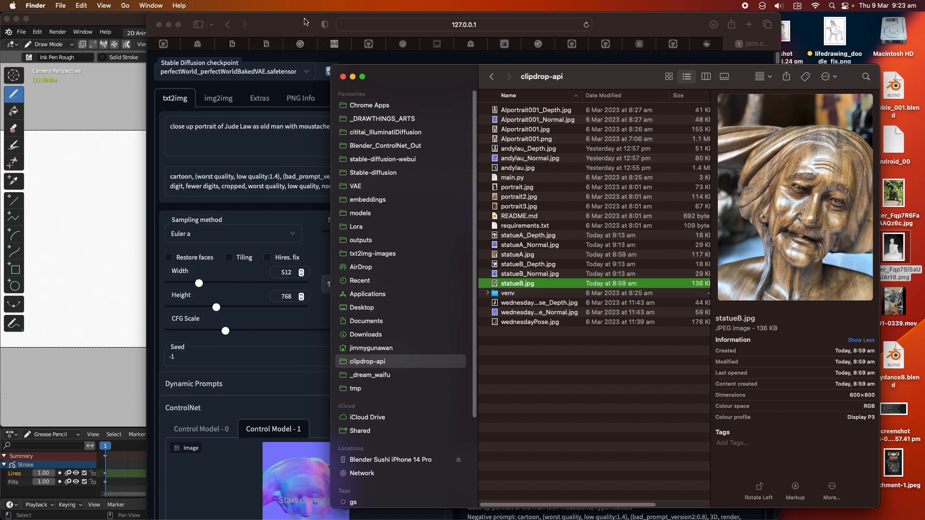
Minimize Safari, load statueB.jpg from Finder into Blender's Image Editor and make the Blender window full screen
click(169, 25)
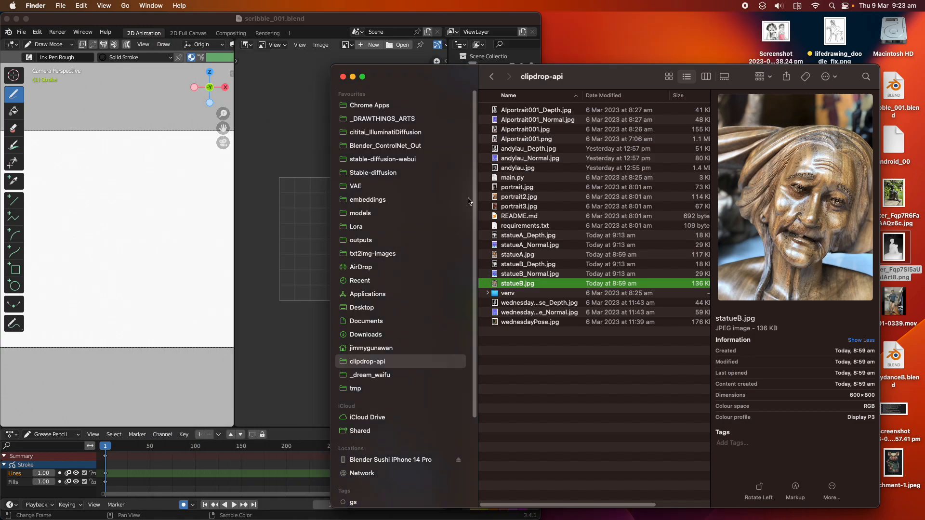
drag(518, 286, 304, 233)
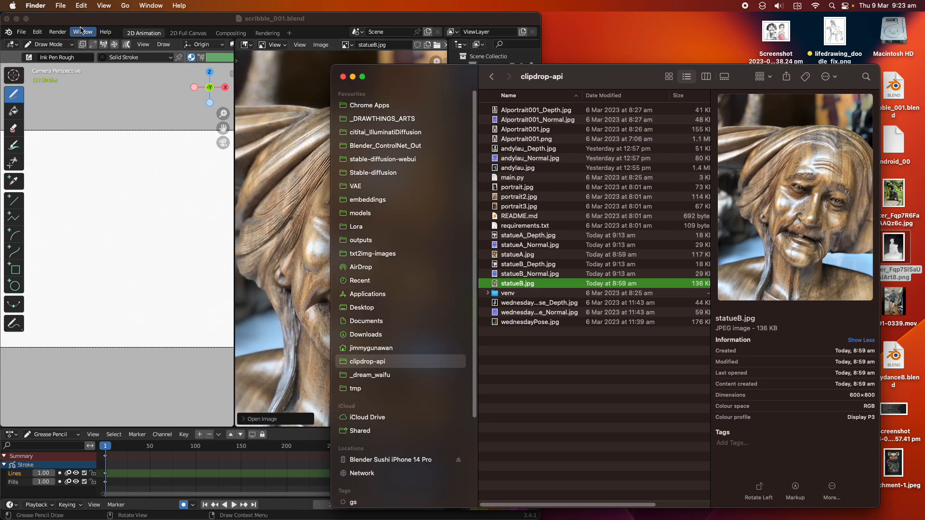
click(26, 18)
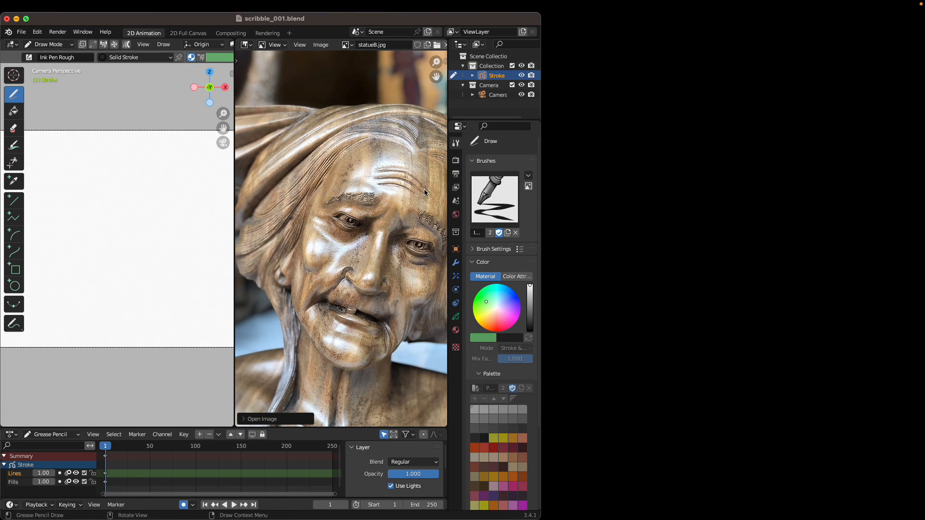
scroll(536, 192, down, 2)
scroll(307, 173, down, 1)
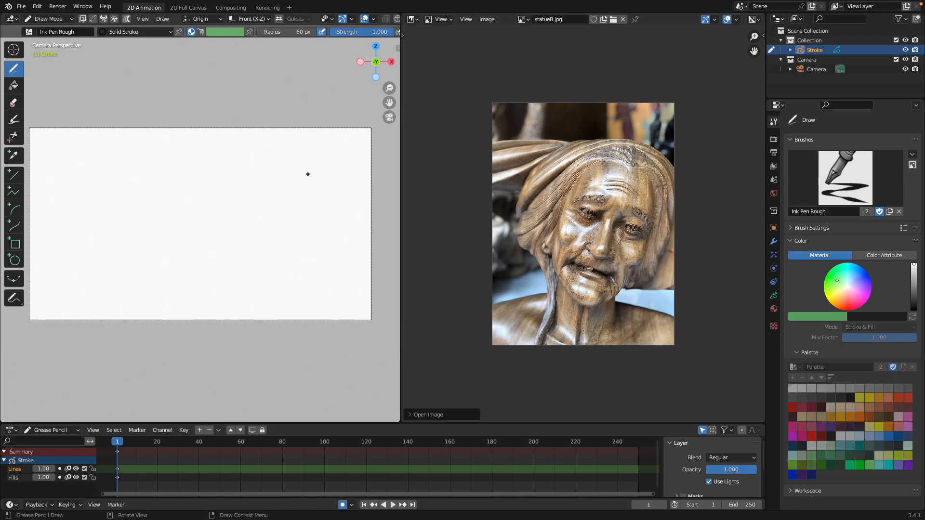
Set the output resolution to 512 × 768 px
click(774, 140)
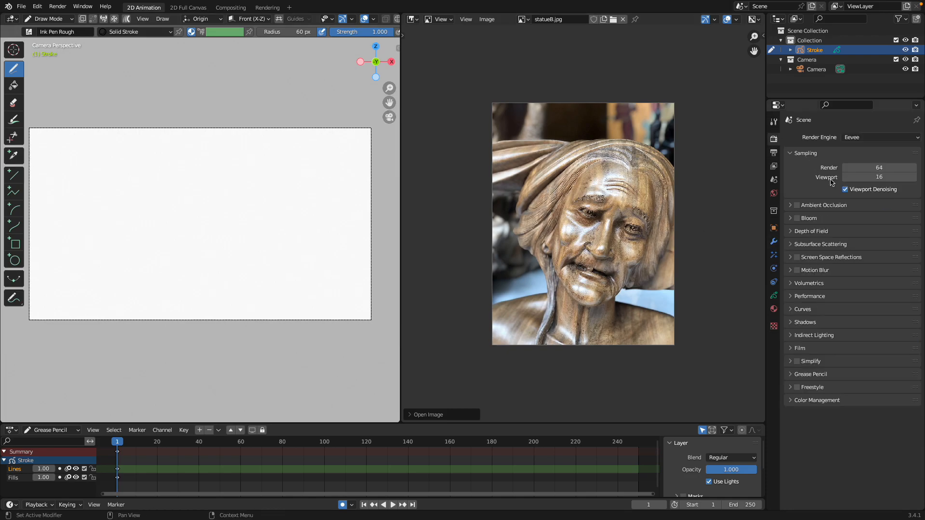
click(774, 153)
double_click(862, 152)
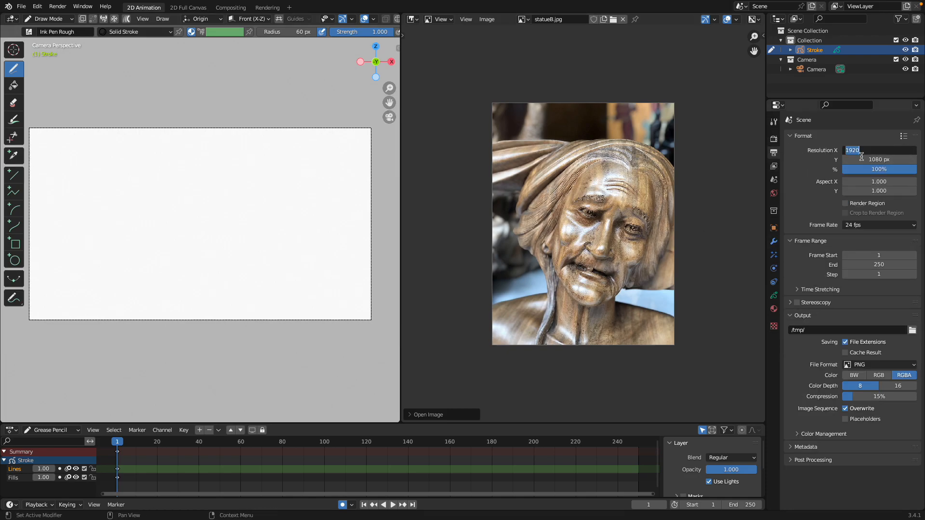
text(512)
key(Tab)
text(768)
key(Tab)
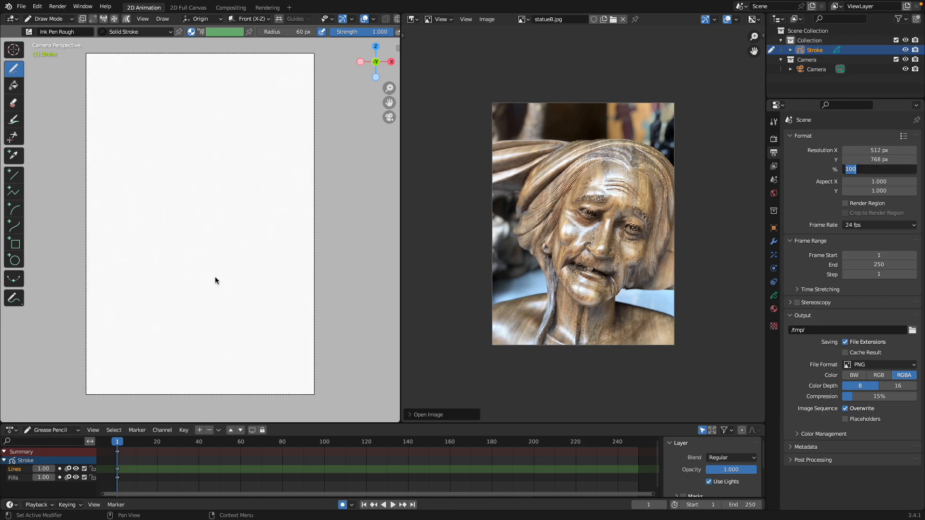
Save the changes to scribble_001.blend
click(22, 7)
click(21, 7)
click(35, 70)
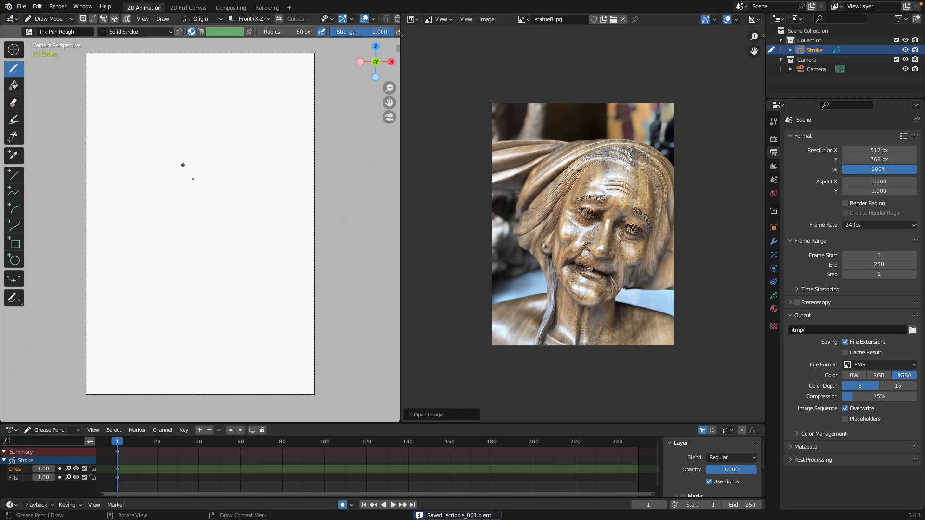
scroll(227, 188, up, 3)
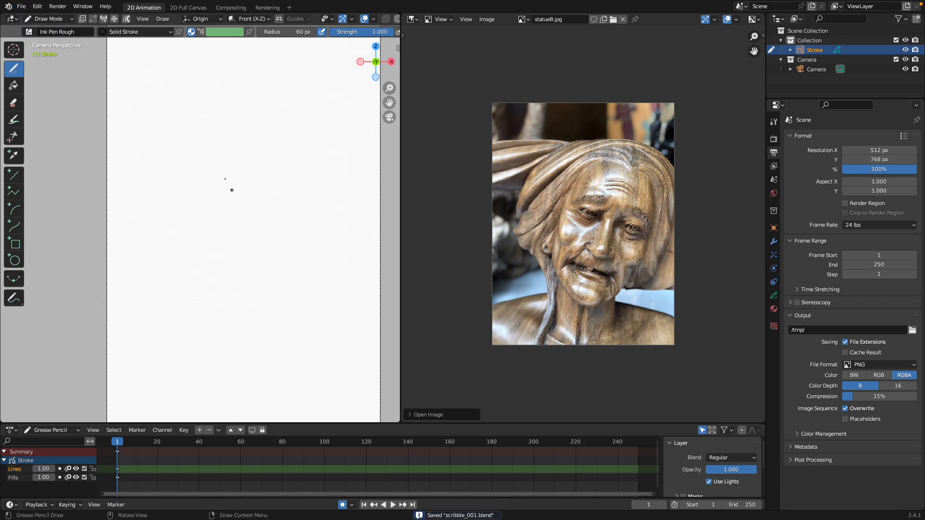
drag(232, 190, 254, 250)
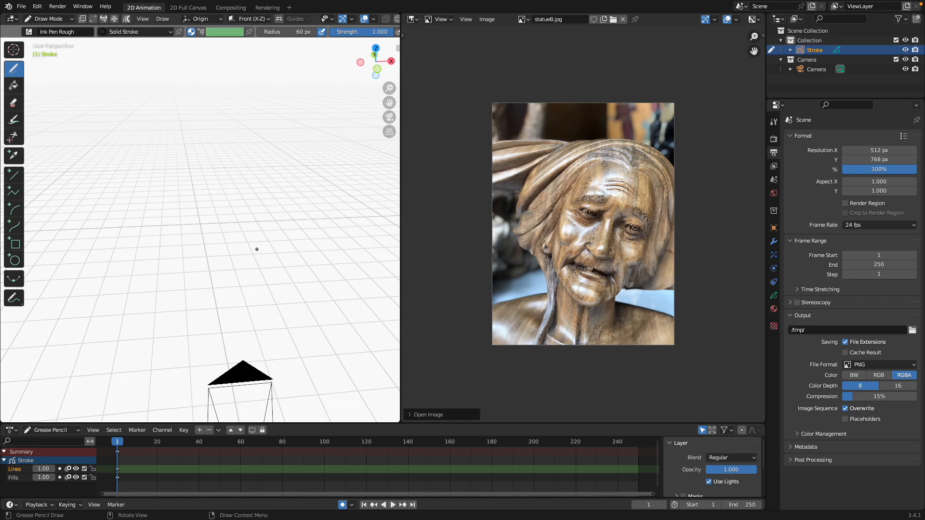
key(KP_0)
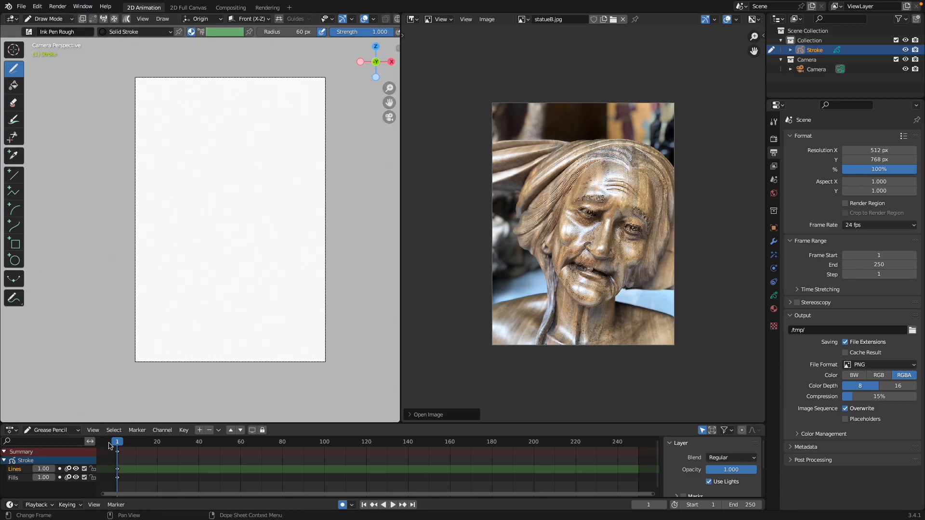
click(93, 430)
mouse_move(194, 142)
mouse_down()
mouse_move(197, 177)
mouse_move(248, 130)
mouse_move(248, 162)
mouse_up()
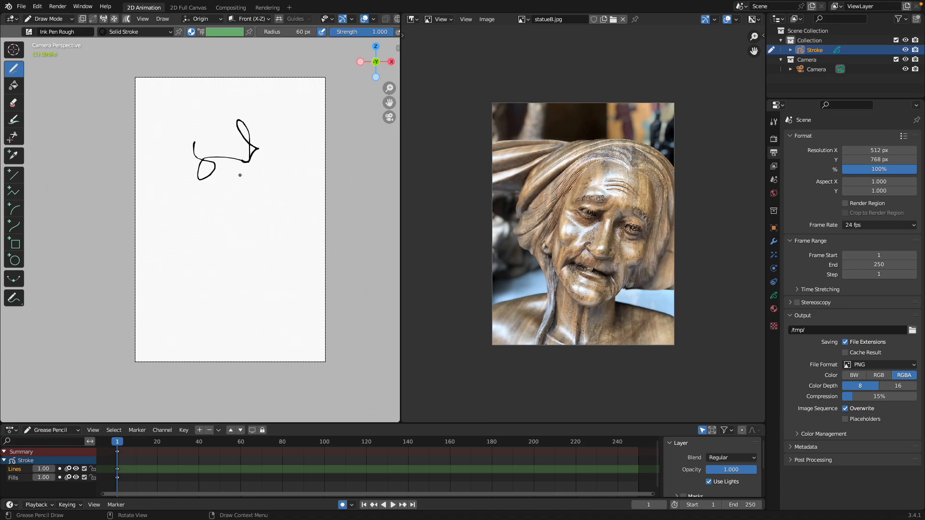
scroll(241, 174, up, 2)
key(ctrl+z)
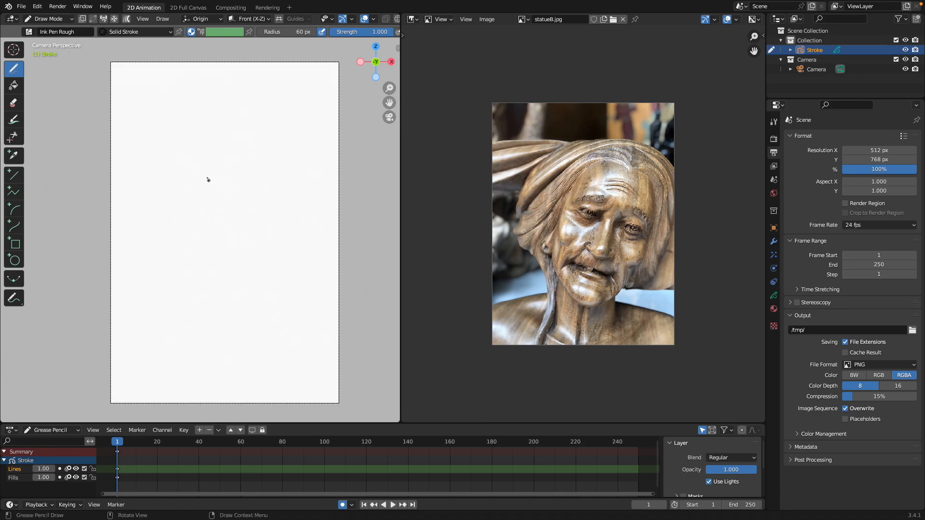
key(ctrl+s)
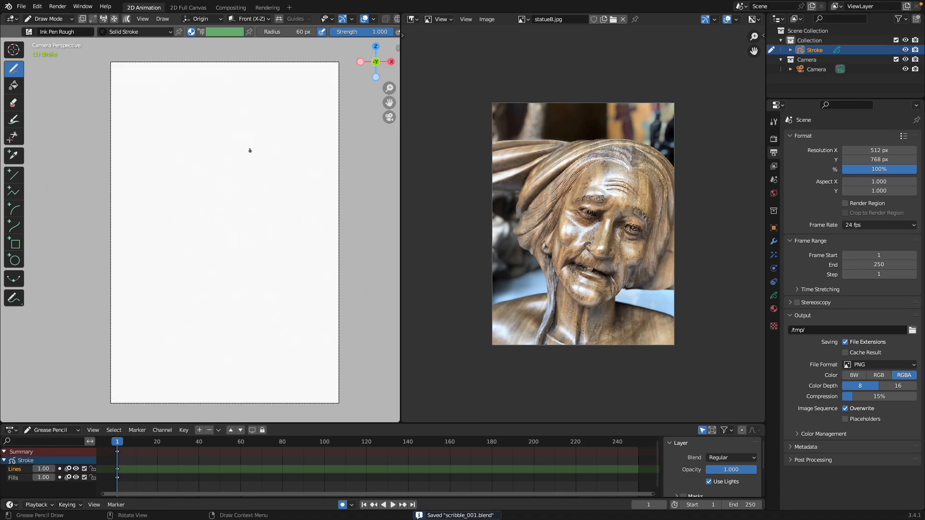
mouse_move(272, 139)
mouse_down()
mouse_move(203, 130)
mouse_move(189, 140)
mouse_move(180, 191)
mouse_up()
key(ctrl+z)
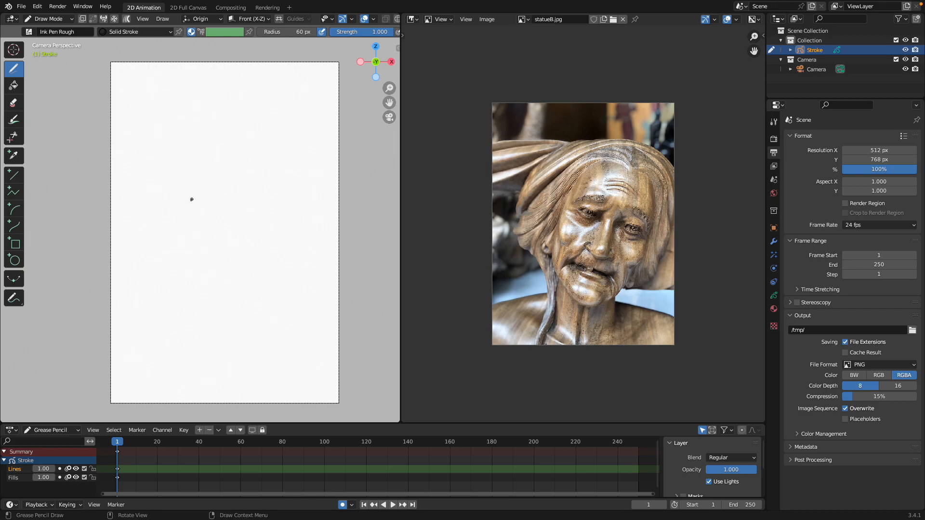
Draw the eye at the viewer's left and a long nose with a curved base inside the camera frame
mouse_move(206, 189)
mouse_down()
mouse_move(234, 191)
mouse_move(226, 194)
mouse_up()
drag(210, 202, 220, 204)
mouse_move(239, 194)
mouse_down()
mouse_move(237, 232)
mouse_move(246, 207)
mouse_move(247, 229)
mouse_move(227, 230)
mouse_move(253, 233)
mouse_up()
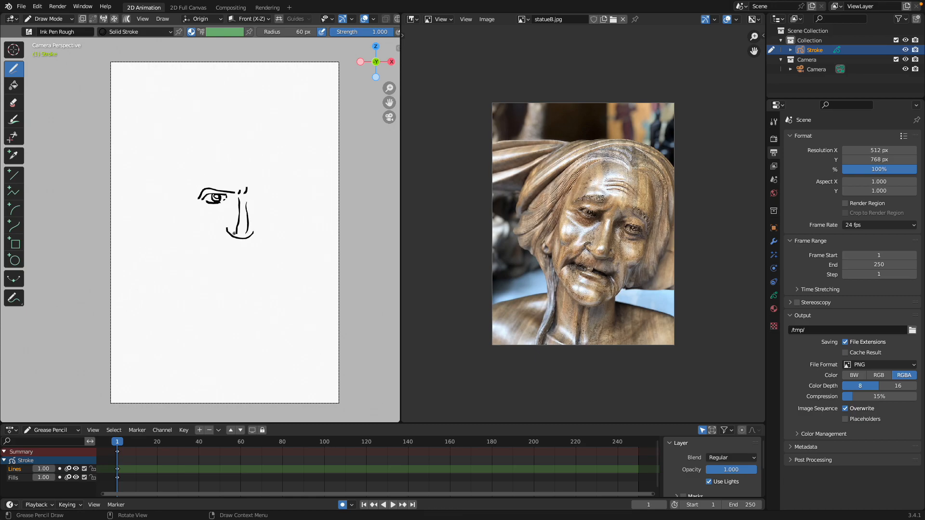
key(ctrl+z)
drag(231, 236, 252, 233)
Draw the second eye at the same height and add short-stroke eyebrows above both eyes
drag(266, 196, 273, 199)
drag(254, 188, 269, 190)
mouse_move(266, 179)
mouse_down()
mouse_move(277, 183)
mouse_move(206, 184)
mouse_up()
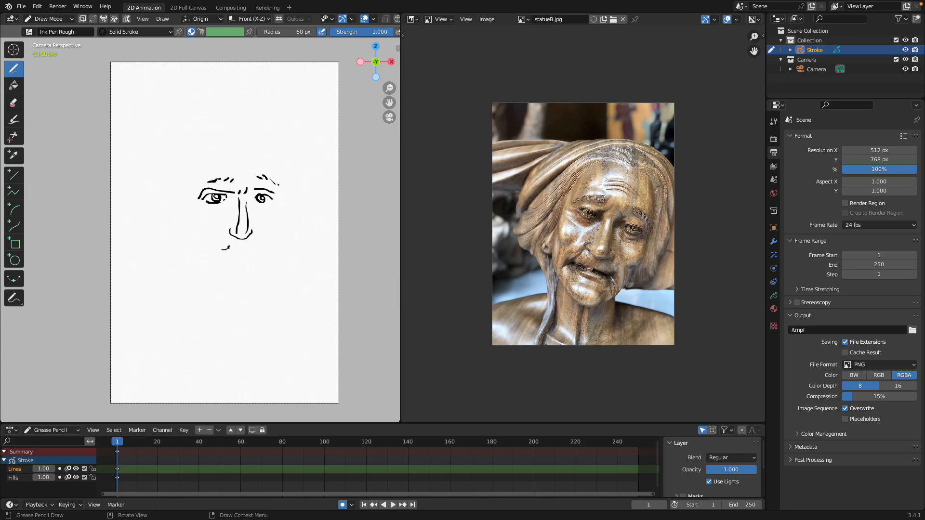
Draw the moustached mouth and the jaw, close the face outline up to the hairline, and add forehead wrinkles
mouse_move(235, 251)
mouse_down()
mouse_move(261, 251)
mouse_move(229, 233)
mouse_move(219, 247)
mouse_move(252, 234)
mouse_move(266, 268)
mouse_move(217, 251)
mouse_move(250, 258)
mouse_move(214, 261)
mouse_move(232, 281)
mouse_move(264, 274)
mouse_move(283, 203)
mouse_up()
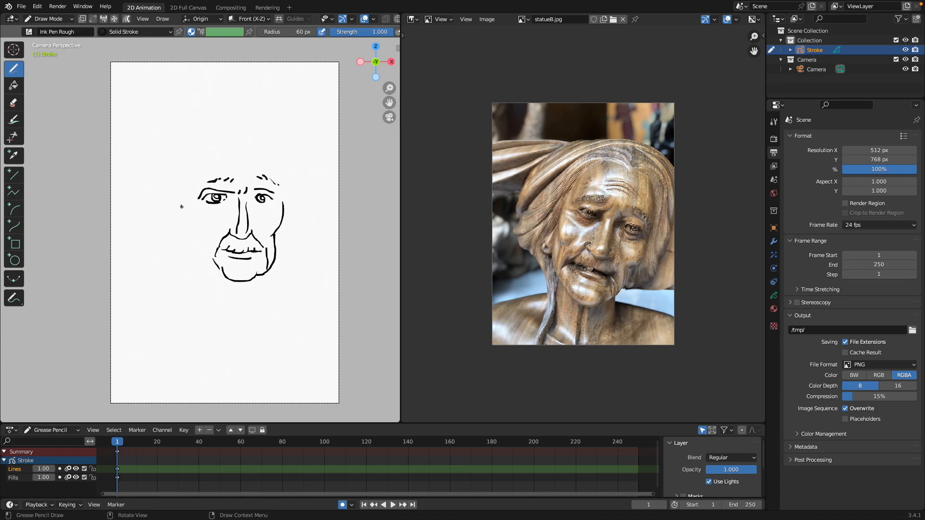
mouse_move(194, 193)
mouse_down()
mouse_move(199, 227)
mouse_move(210, 233)
mouse_up()
drag(199, 227, 209, 261)
mouse_move(195, 189)
mouse_down()
mouse_move(213, 145)
mouse_move(231, 141)
mouse_move(262, 148)
mouse_move(284, 193)
mouse_up()
mouse_move(222, 157)
mouse_down()
mouse_move(249, 152)
mouse_move(230, 163)
mouse_move(251, 169)
mouse_up()
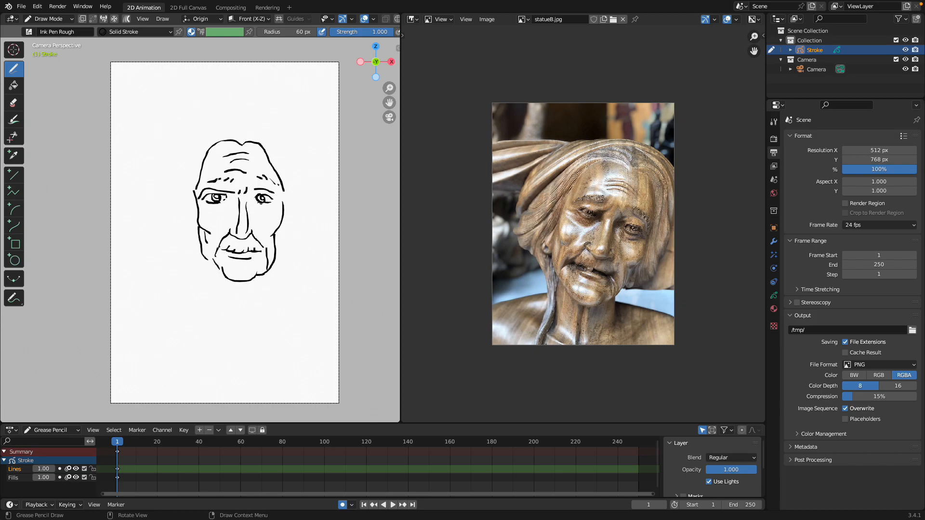
Add creases under both eyes and hair strokes along the outer edge of the face's right side
drag(263, 205, 269, 208)
drag(210, 203, 225, 208)
mouse_move(274, 182)
mouse_down()
mouse_move(290, 197)
mouse_move(278, 258)
mouse_move(287, 248)
mouse_up()
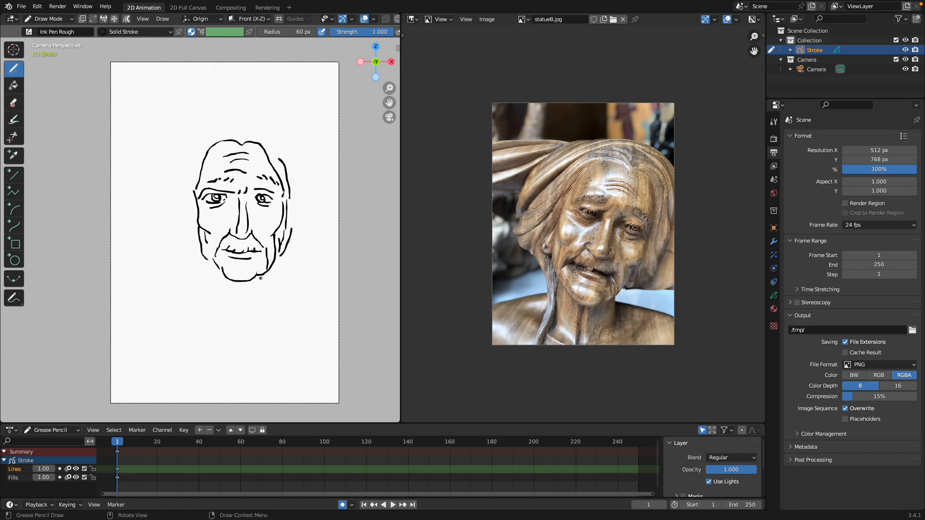
Draw the neck, the loose hair strands beside it, and the shoulders with collarbones
mouse_move(256, 280)
mouse_down()
mouse_move(262, 301)
mouse_move(240, 294)
mouse_move(227, 303)
mouse_up()
mouse_move(214, 265)
mouse_down()
mouse_move(218, 297)
mouse_move(205, 267)
mouse_move(211, 297)
mouse_up()
mouse_move(192, 247)
mouse_down()
mouse_move(215, 298)
mouse_move(203, 305)
mouse_move(236, 318)
mouse_move(305, 319)
mouse_move(247, 331)
mouse_up()
mouse_move(190, 317)
mouse_down()
mouse_move(209, 327)
mouse_move(175, 312)
mouse_move(161, 335)
mouse_move(294, 340)
mouse_move(315, 323)
mouse_move(329, 342)
mouse_move(331, 383)
mouse_up()
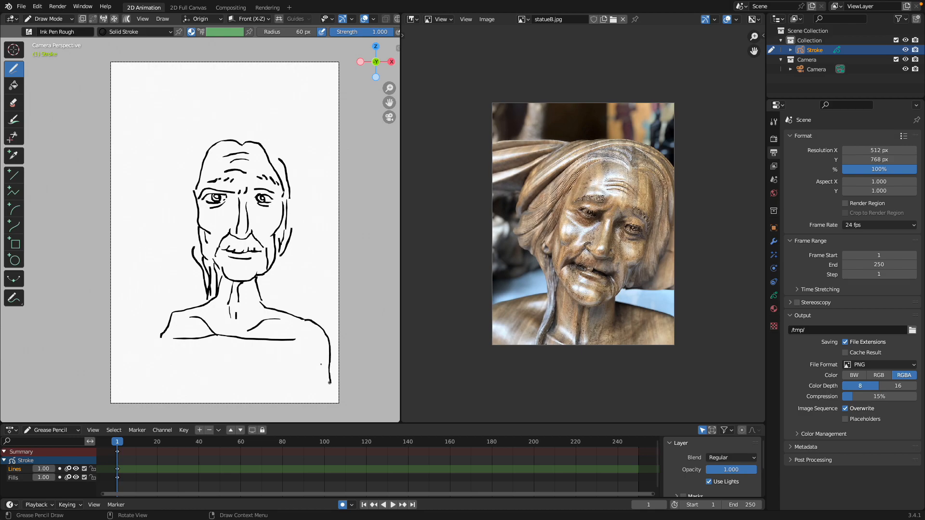
Draw a rectangular panel across the chest and outline the arms beside it
drag(295, 338, 304, 396)
drag(174, 341, 179, 400)
drag(158, 339, 147, 394)
drag(177, 344, 312, 351)
drag(167, 358, 169, 367)
Draw the full wavy hair around the head, add short neck creases, and save the file during the drawing
mouse_move(180, 254)
mouse_down()
mouse_move(191, 222)
mouse_move(176, 249)
mouse_move(191, 210)
mouse_up()
key(ctrl+s)
mouse_move(172, 248)
mouse_down()
mouse_move(188, 206)
mouse_move(168, 242)
mouse_move(188, 193)
mouse_up()
mouse_move(167, 238)
mouse_down()
mouse_move(193, 255)
mouse_move(180, 183)
mouse_move(191, 177)
mouse_up()
mouse_move(150, 199)
mouse_down()
mouse_move(176, 157)
mouse_move(233, 133)
mouse_move(227, 124)
mouse_move(174, 146)
mouse_move(154, 173)
mouse_move(153, 209)
mouse_up()
mouse_move(258, 135)
mouse_down()
mouse_move(279, 143)
mouse_move(280, 161)
mouse_up()
mouse_move(226, 121)
mouse_down()
mouse_move(212, 117)
mouse_move(197, 131)
mouse_up()
mouse_move(255, 124)
mouse_down()
mouse_move(292, 153)
mouse_move(306, 205)
mouse_move(268, 276)
mouse_move(222, 282)
mouse_move(220, 313)
mouse_up()
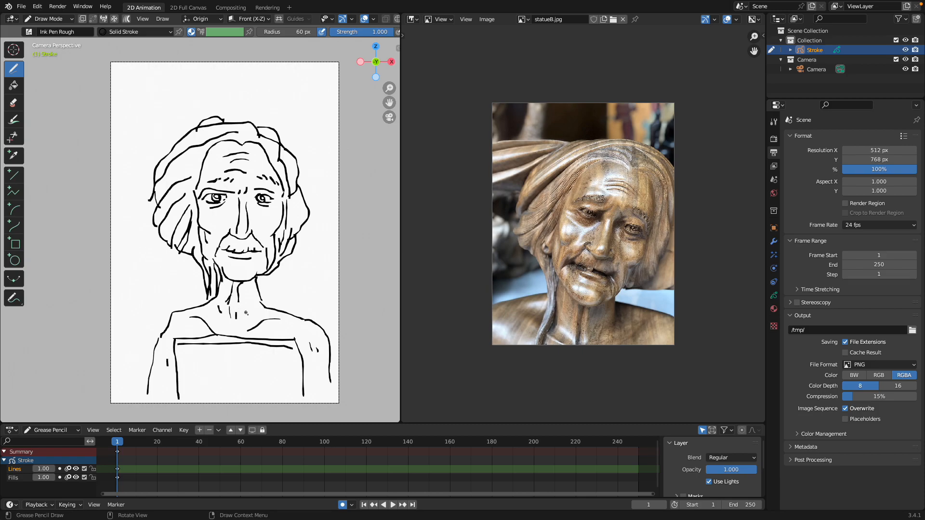
Fill the chest panel with loose curls, circles and squiggles as a decorative pattern
mouse_move(197, 362)
mouse_down()
mouse_move(239, 377)
mouse_move(263, 359)
mouse_move(255, 362)
mouse_up()
mouse_move(282, 360)
mouse_down()
mouse_move(283, 394)
mouse_move(245, 403)
mouse_up()
drag(212, 385, 219, 386)
drag(199, 383, 193, 401)
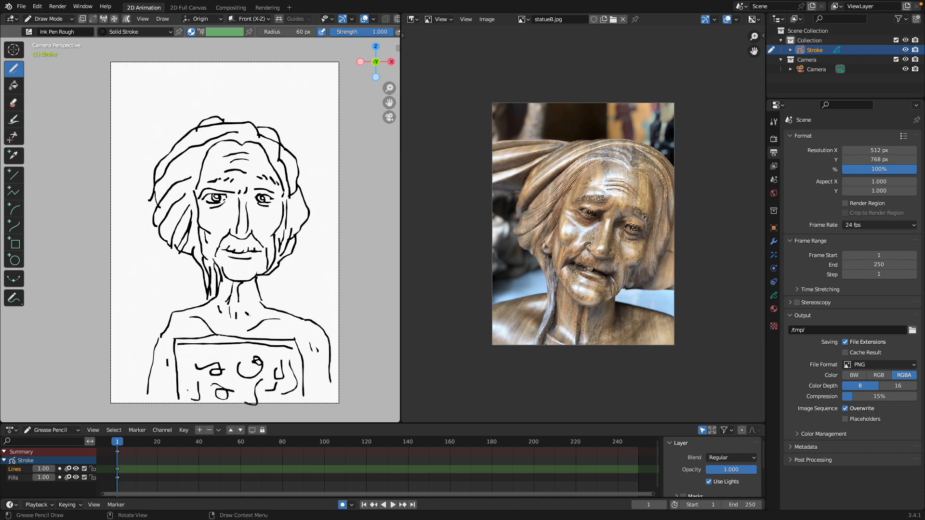
mouse_move(207, 353)
mouse_down()
mouse_move(288, 358)
mouse_move(300, 403)
mouse_up()
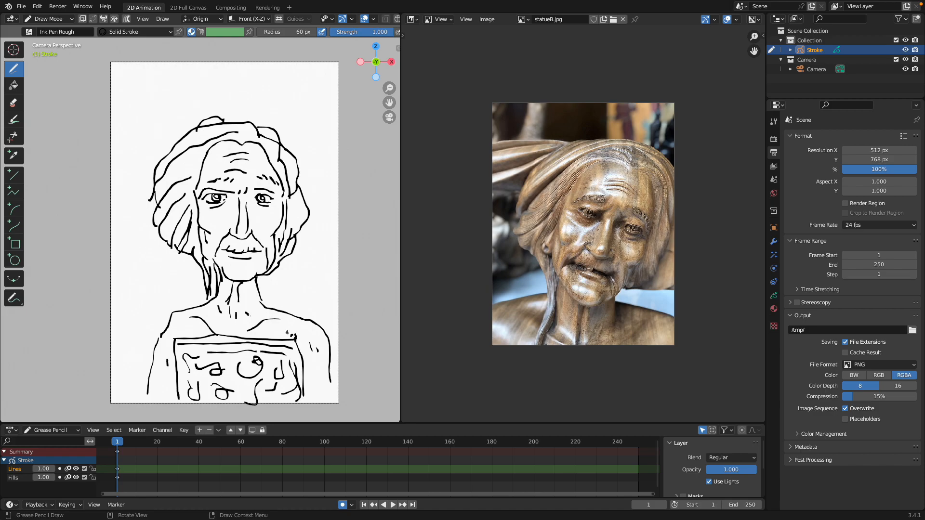
Add more wrinkles around the eyes and a swept-back tuft of hair flowing out to the head's left
scroll(200, 226, up, 2)
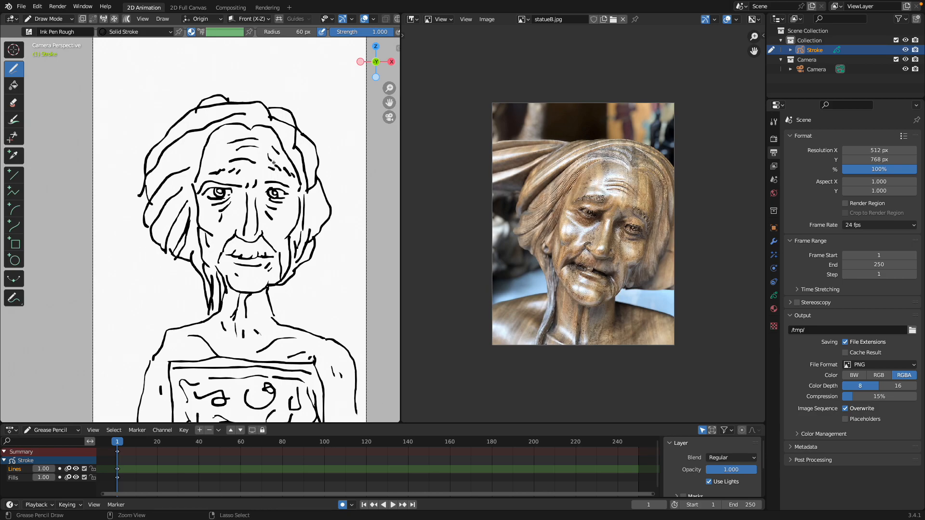
scroll(272, 159, down, 2)
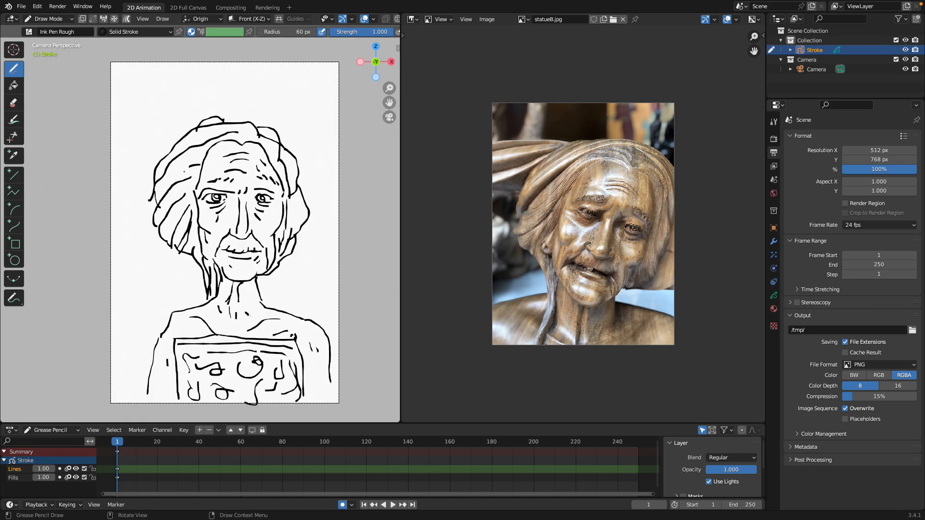
drag(180, 181, 199, 189)
mouse_move(225, 127)
mouse_down()
mouse_move(174, 134)
mouse_move(131, 155)
mouse_move(141, 184)
mouse_move(130, 194)
mouse_up()
mouse_move(134, 186)
mouse_down()
mouse_move(142, 168)
mouse_move(174, 150)
mouse_move(160, 145)
mouse_move(150, 183)
mouse_up()
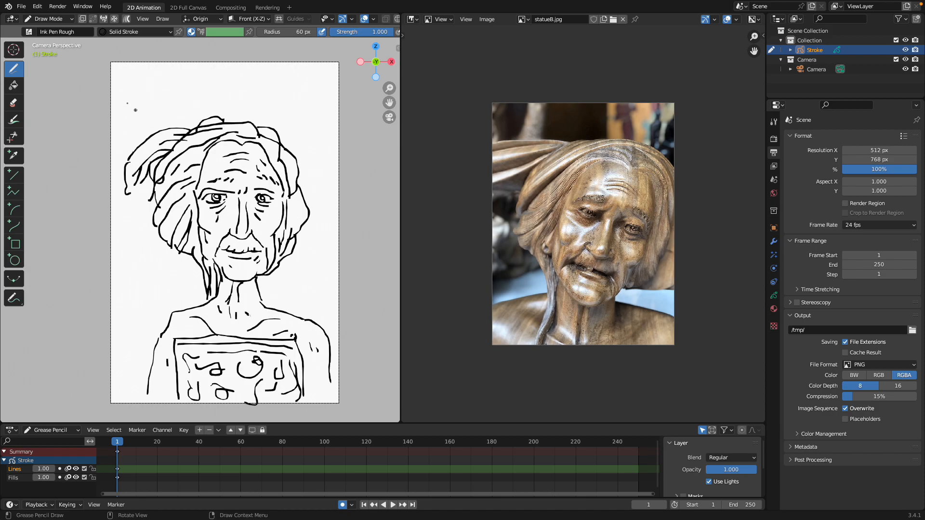
Scatter small doodle shapes in the background on both sides of the head and save scribble_001.blend
mouse_move(328, 80)
mouse_down()
mouse_move(304, 99)
mouse_move(328, 102)
mouse_up()
mouse_move(171, 89)
mouse_down()
mouse_move(139, 103)
mouse_move(149, 75)
mouse_move(155, 97)
mouse_up()
drag(136, 242, 138, 253)
drag(324, 252, 331, 263)
drag(125, 290, 124, 298)
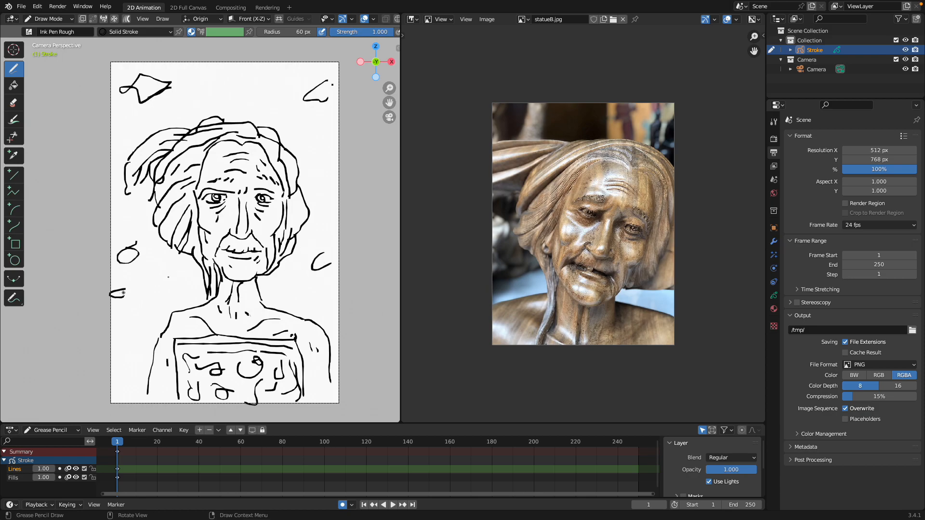
scroll(188, 245, down, 1)
key(ctrl+s)
scroll(171, 245, up, 1)
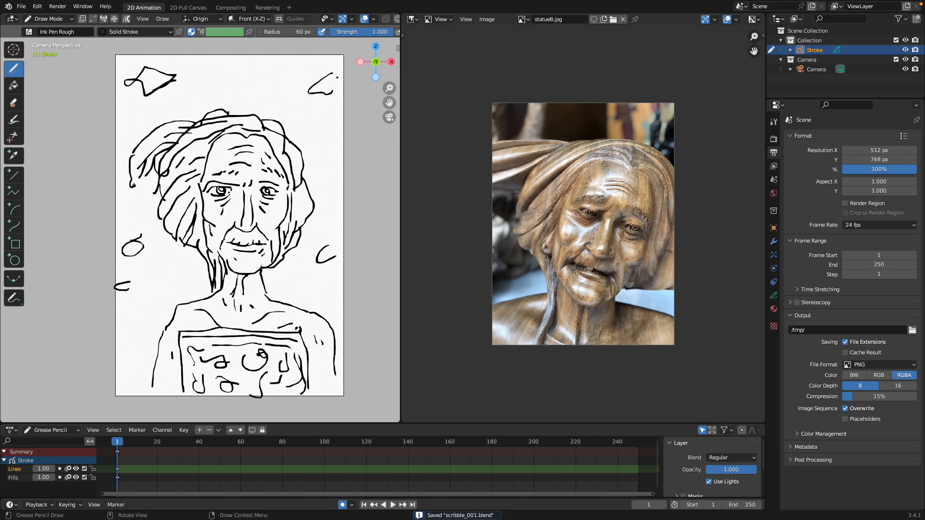
Render the image and start saving the render result as a PNG, browsing the Desktop folder
click(57, 7)
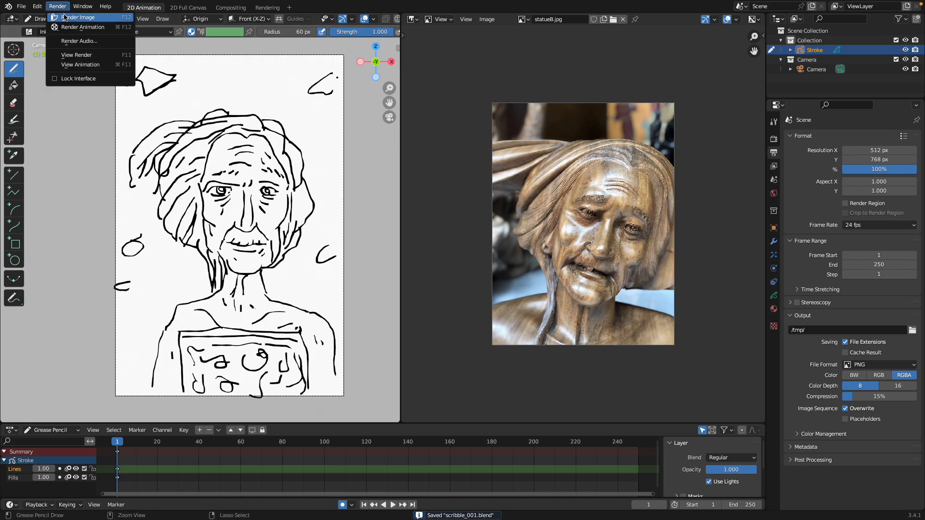
click(65, 18)
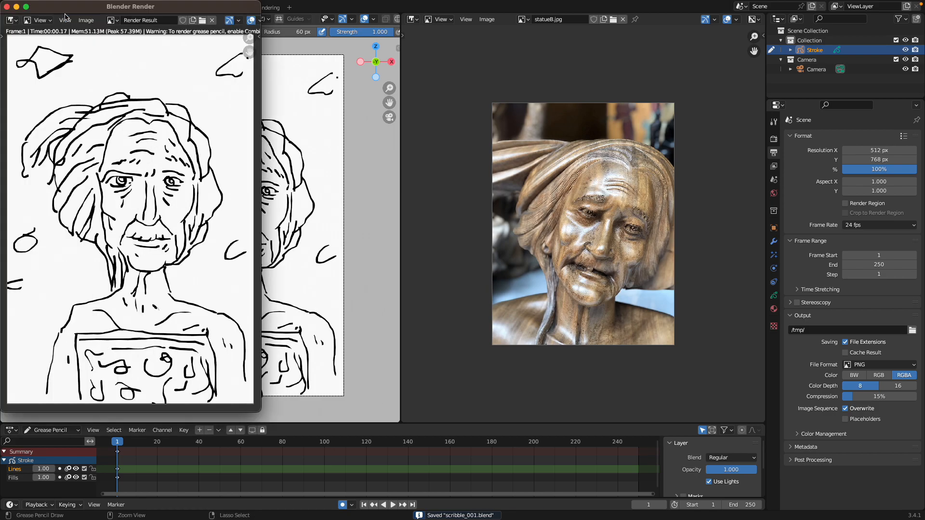
click(89, 20)
click(102, 88)
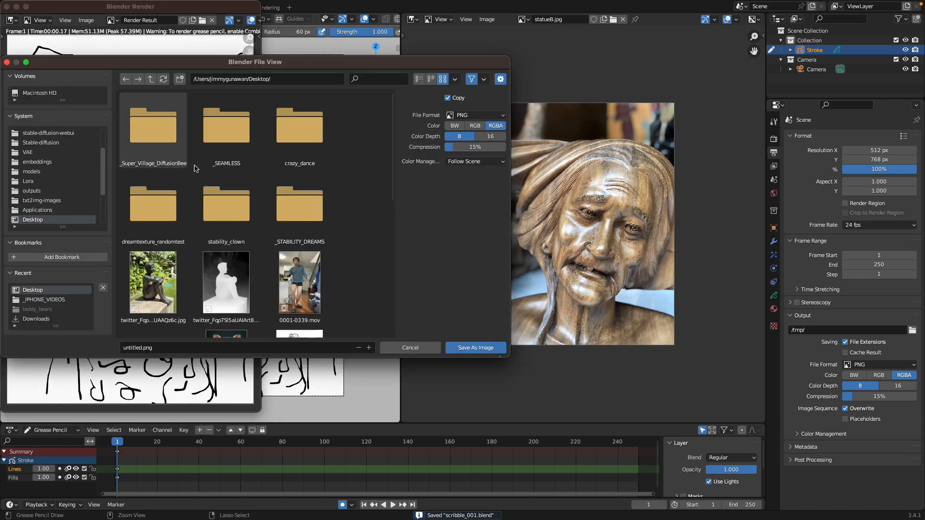
scroll(280, 288, down, 3)
scroll(144, 335, down, 2)
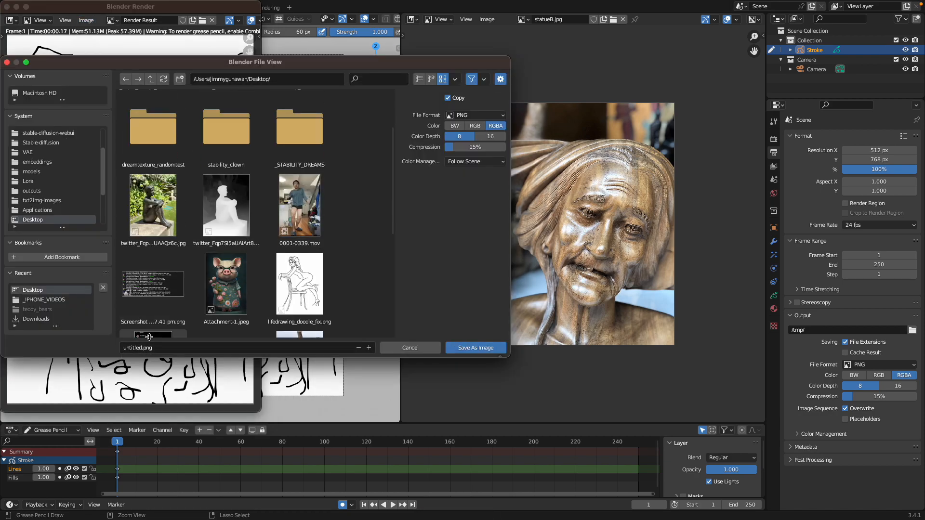
Save the rendered line drawing to the Desktop as a PNG image named scribble
scroll(152, 311, down, 7)
double_click(137, 348)
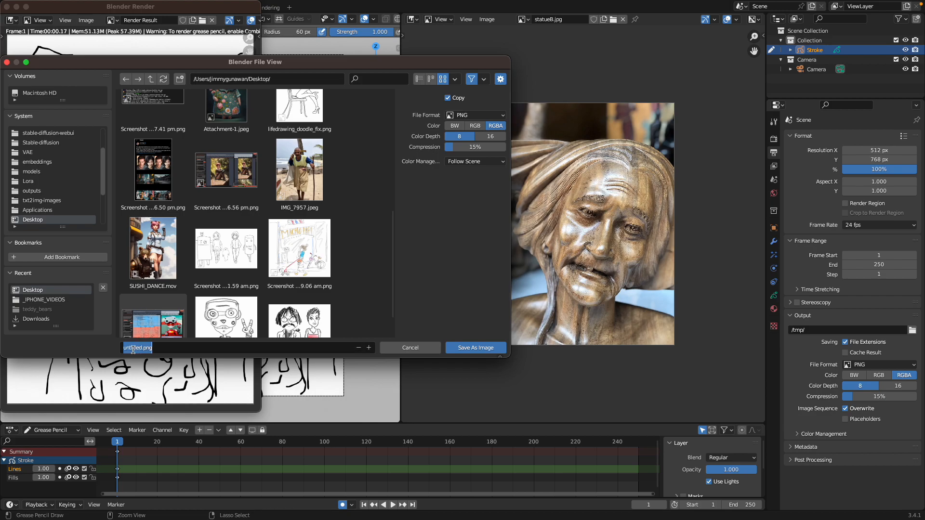
text(scribble)
click(448, 347)
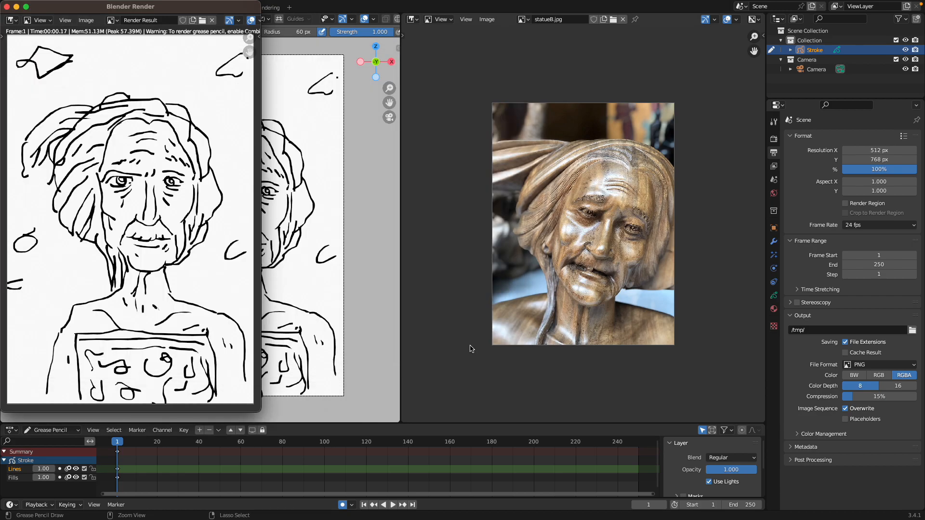
Switch to Finder, show the Desktop folder as icons and preview IMG_7957.jpeg at full size
key(ctrl+Left)
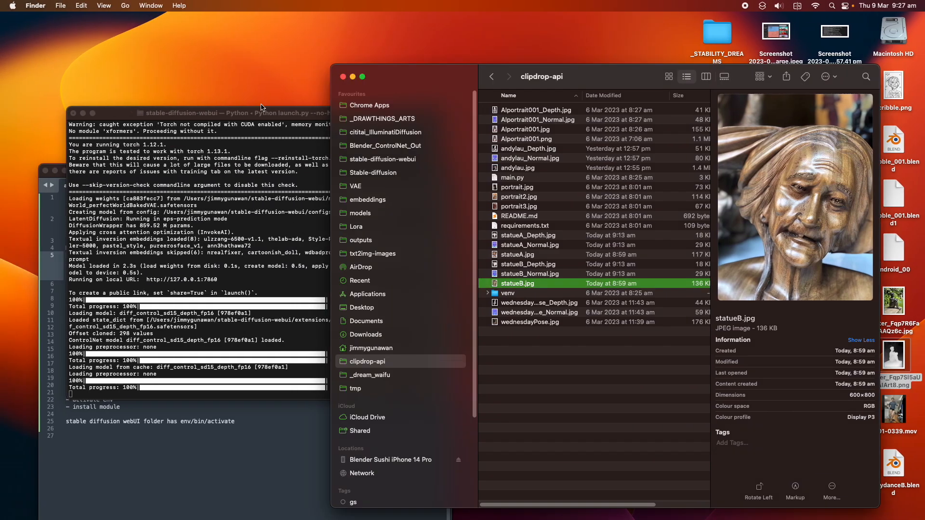
click(387, 309)
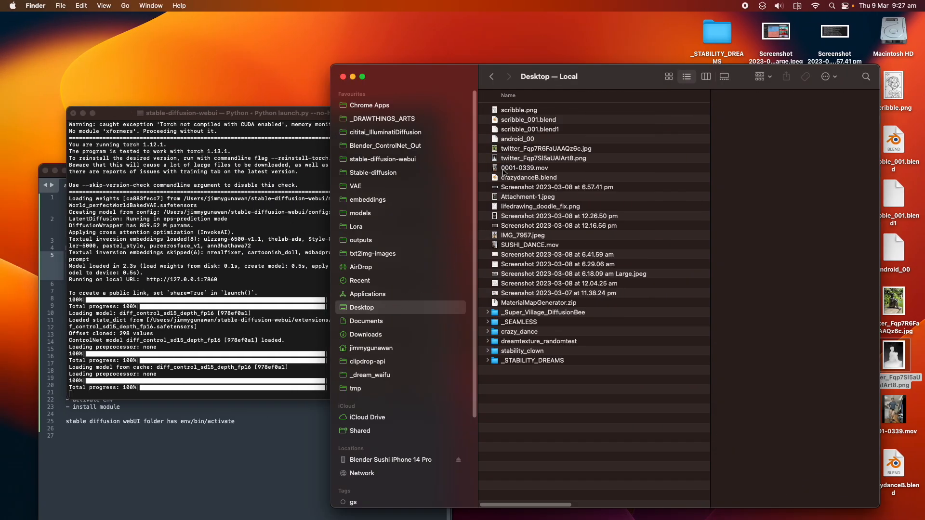
click(666, 79)
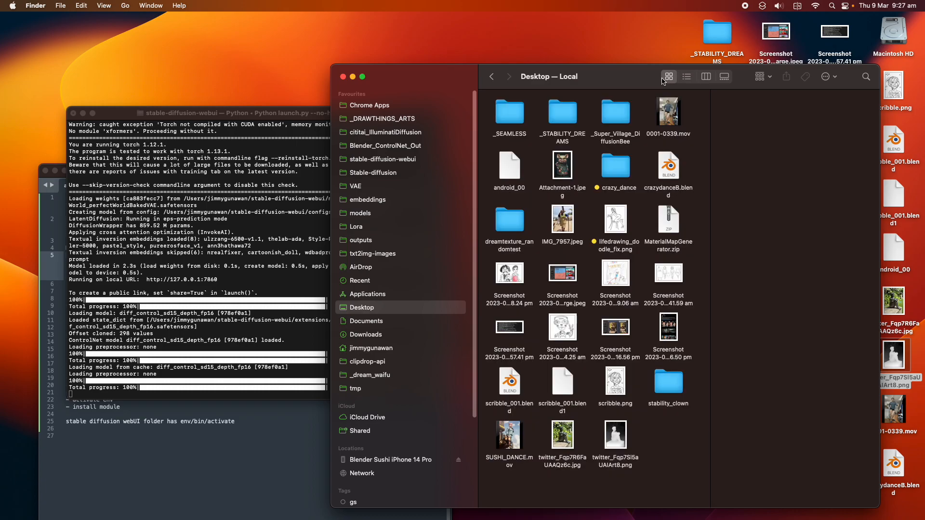
click(562, 222)
key(space)
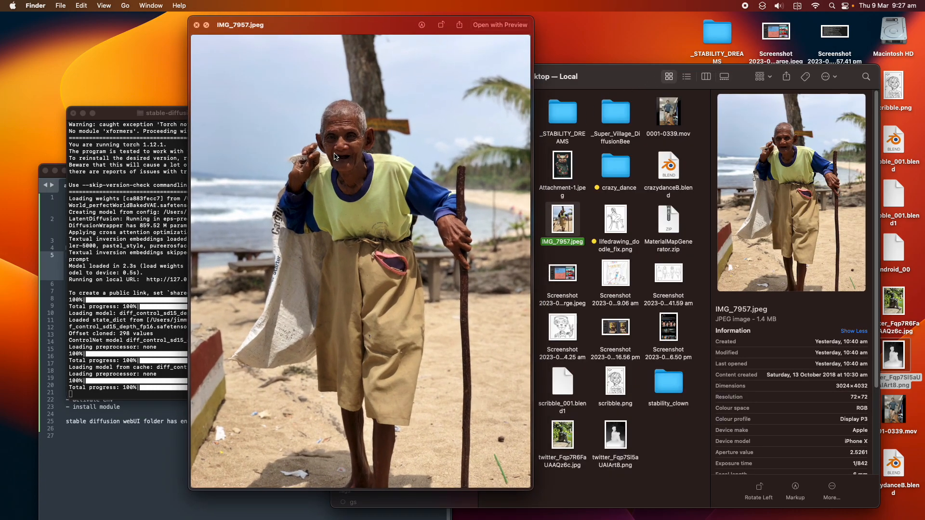
key(space)
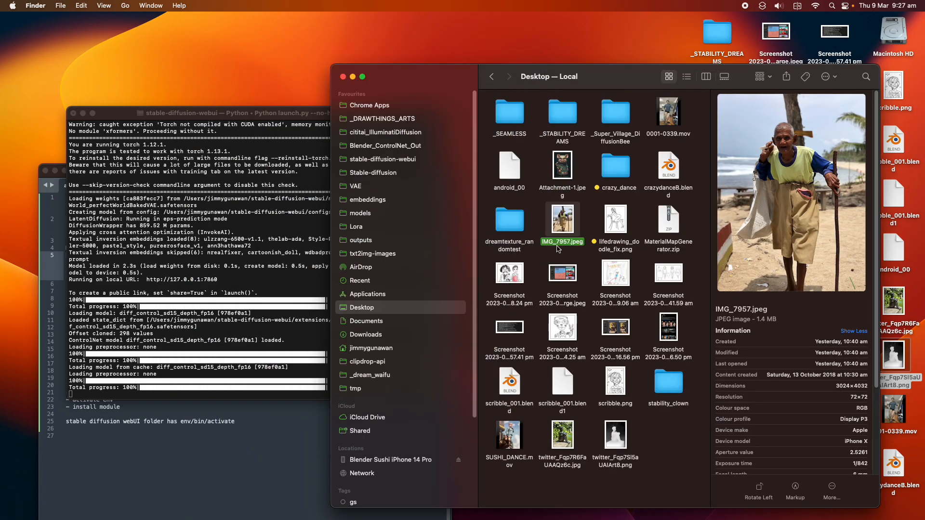
Rename IMG_7957.jpeg to oldmanbeach.jpeg and copy it into the clipdrop-api folder
key(Return)
text(dldmanbeach)
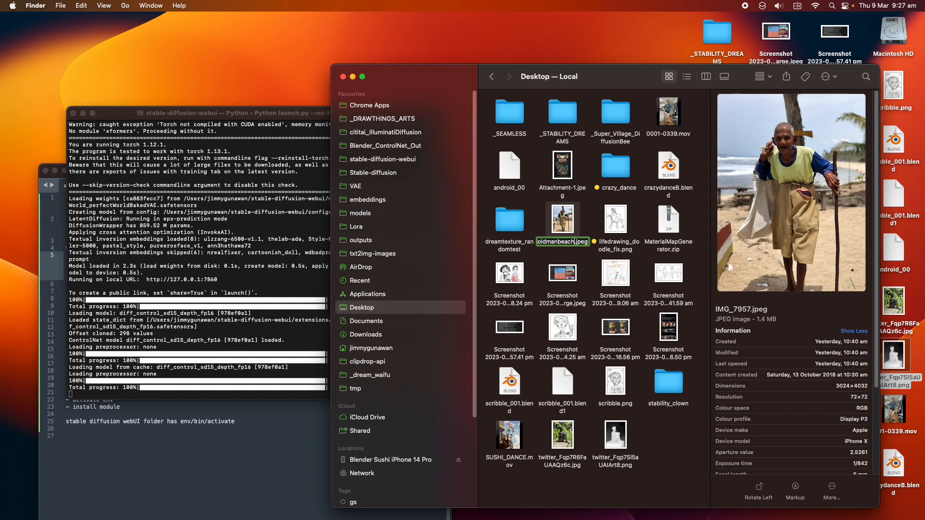
key(Return)
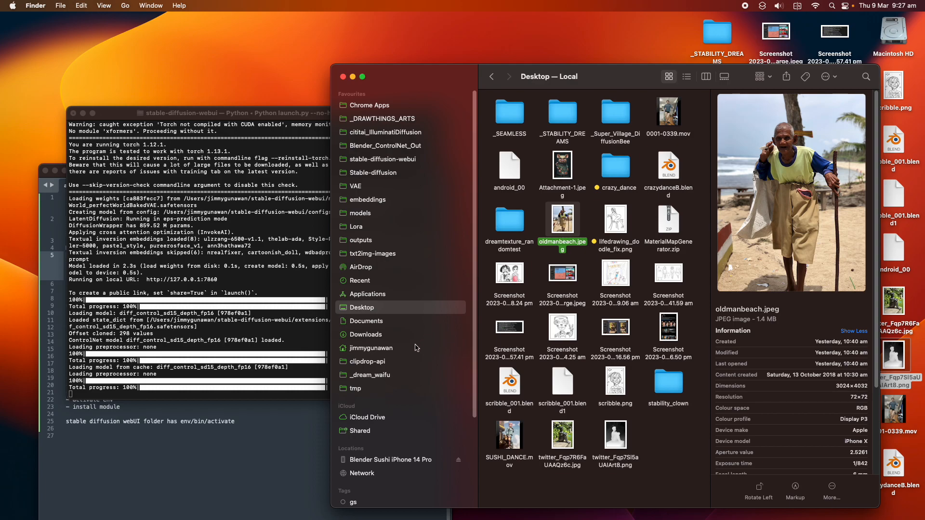
click(388, 362)
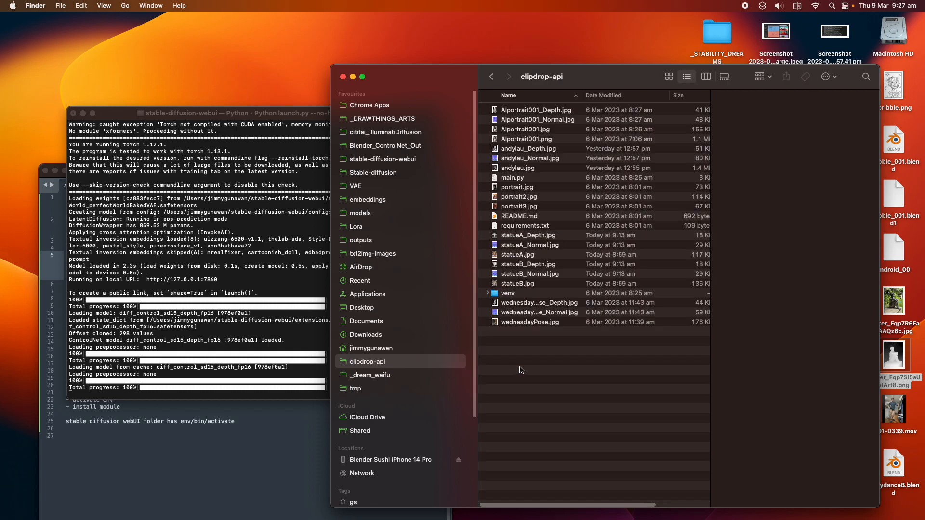
Switch to Terminal, open a new shell window and change into the clipdrop-api directory
click(210, 380)
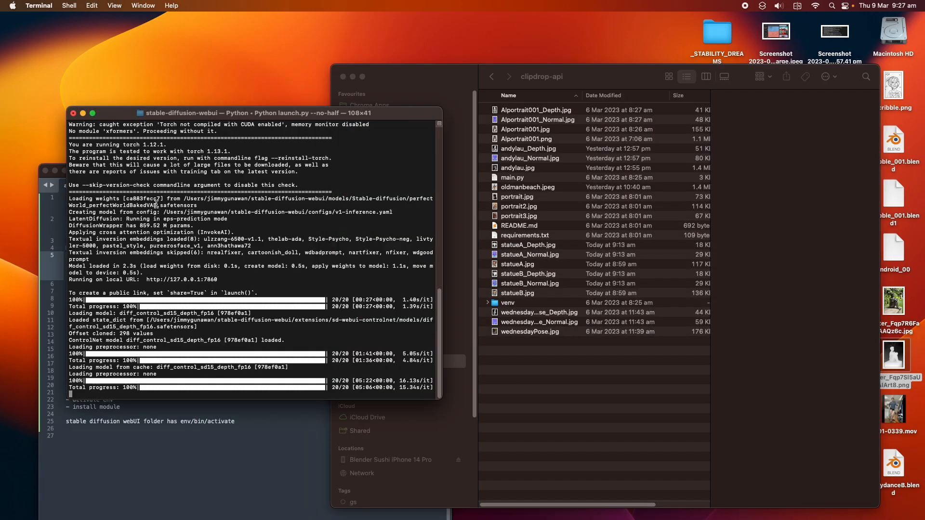
drag(162, 114, 212, 85)
click(69, 5)
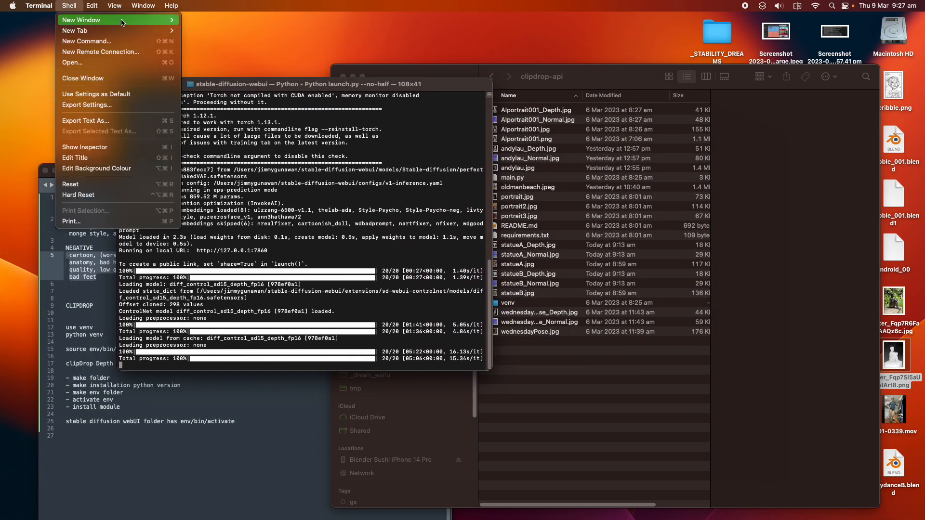
mouse_move(128, 22)
click(259, 99)
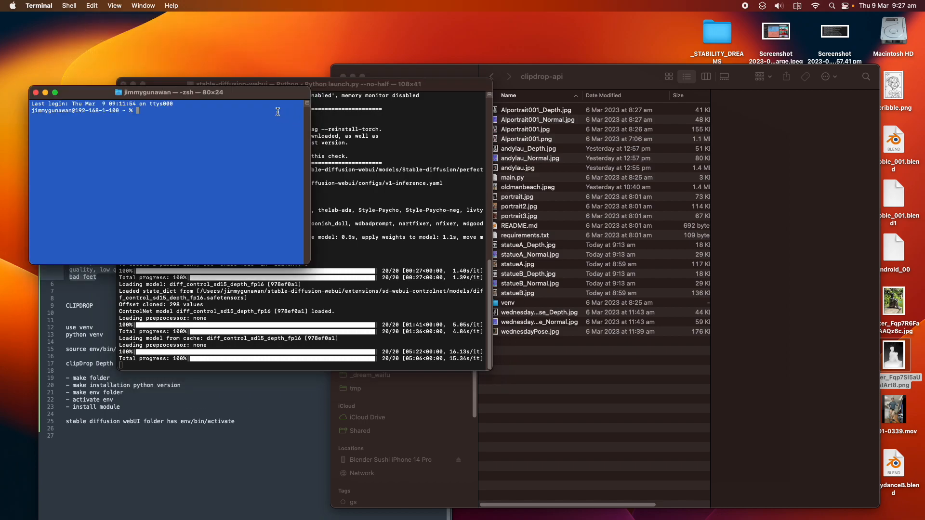
text(cd clipdrop-api)
key(Return)
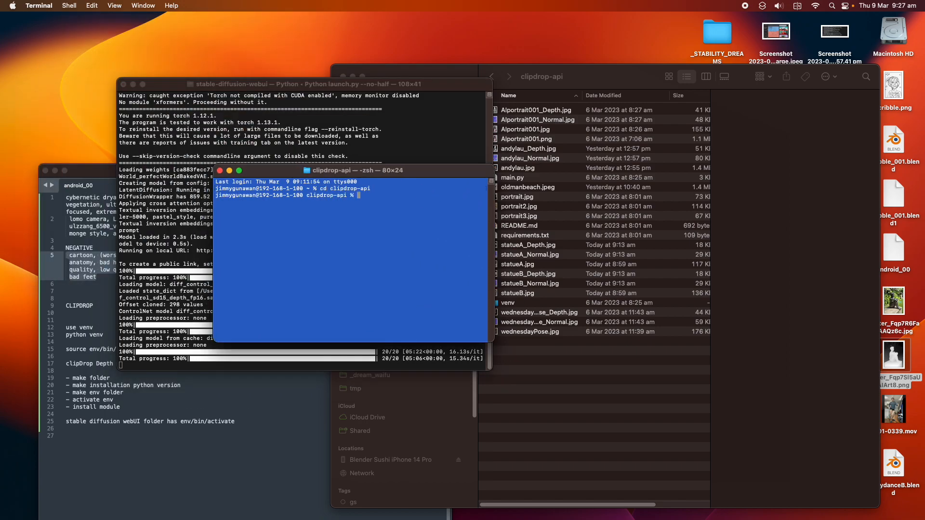
Move up one directory level in the shell and change into stable-diffusion-webui
text(cd)
key(BackSpace)
key(BackSpace)
key(BackSpace)
text(cd ..)
key(Return)
text(cd stab)
key(Tab)
key(Return)
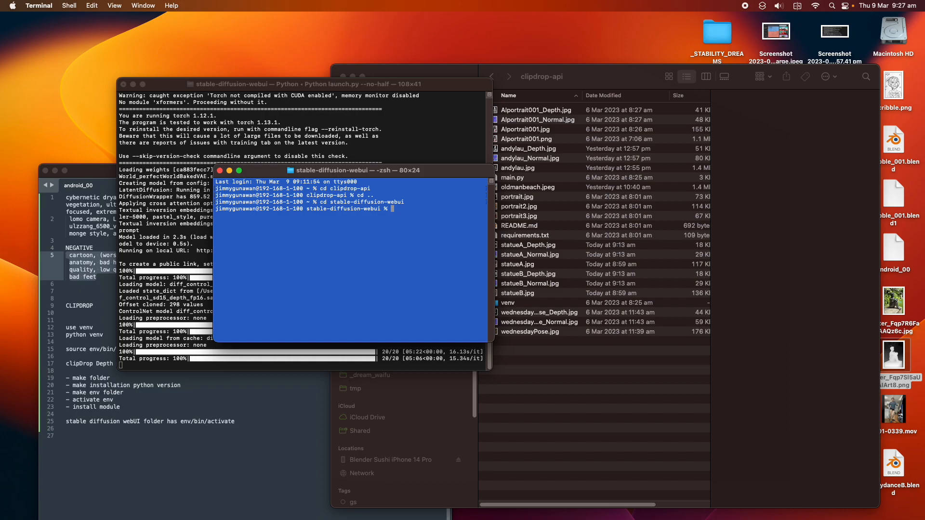
Activate the Python virtual environment with "source env/bin/activate"
key(Up)
key(Up)
key(Up)
key(Up)
key(Up)
key(Up)
key(Up)
key(Up)
key(Up)
key(Up)
key(Return)
Return to the parent directory and change into clipdrop-api with the environment active
text(cd ..)
key(Return)
text(cd clipdrop-api)
key(Return)
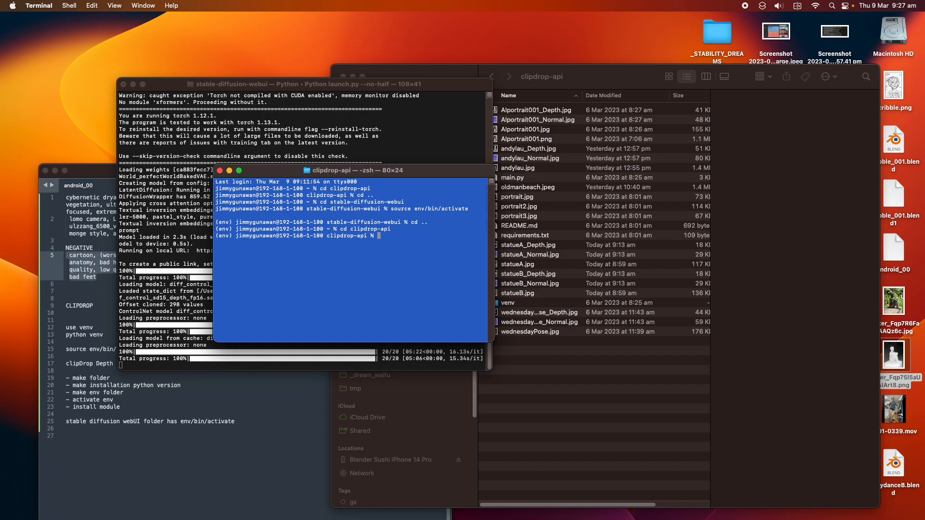
Run main.py with Python and try to submit oldmanbeach as the file to process
text(pyhton main.py)
key(Return)
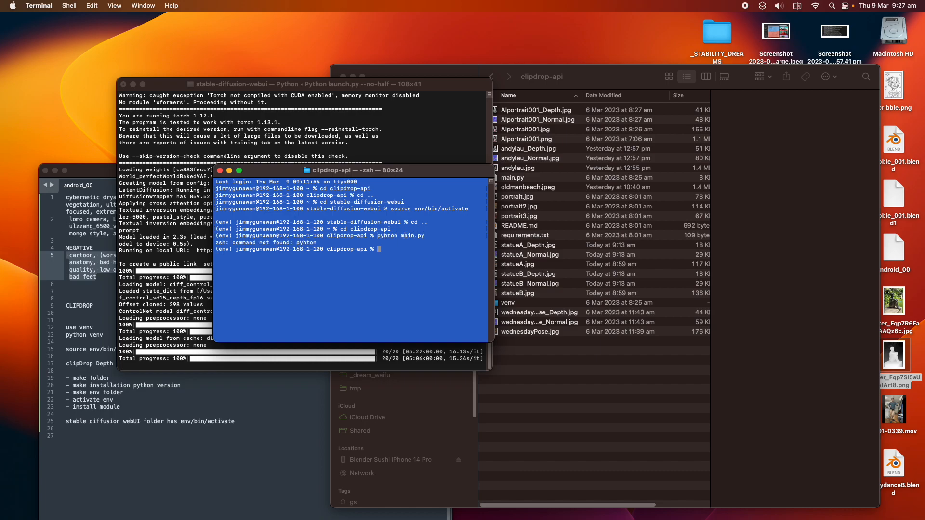
text(python main.py)
key(Return)
text(oldmanbeach)
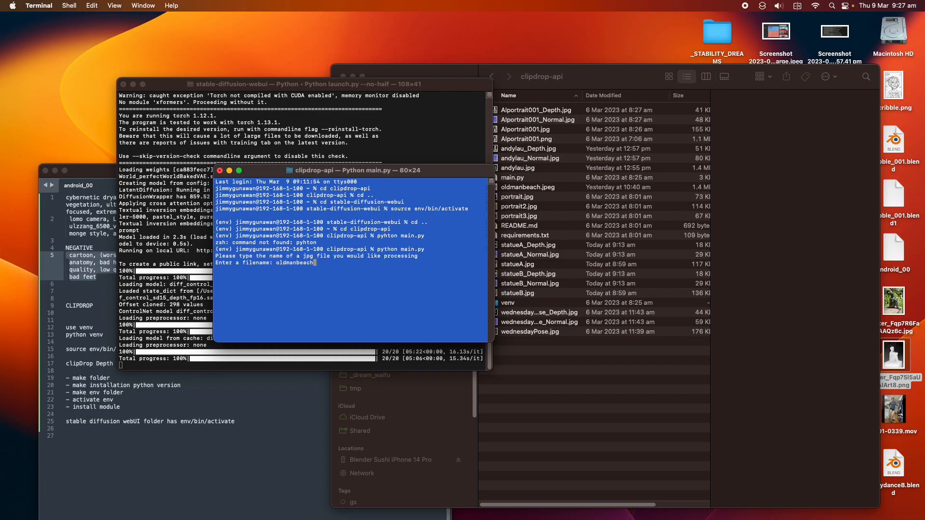
key(Return)
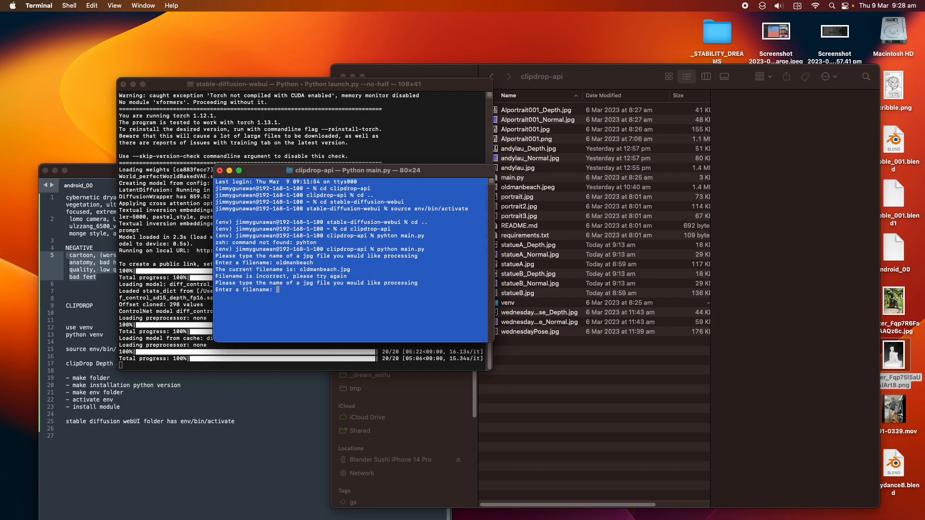
Change the extension of the oldmanbeach photo in the clipdrop-api folder from .jpeg to .jpg
click(573, 203)
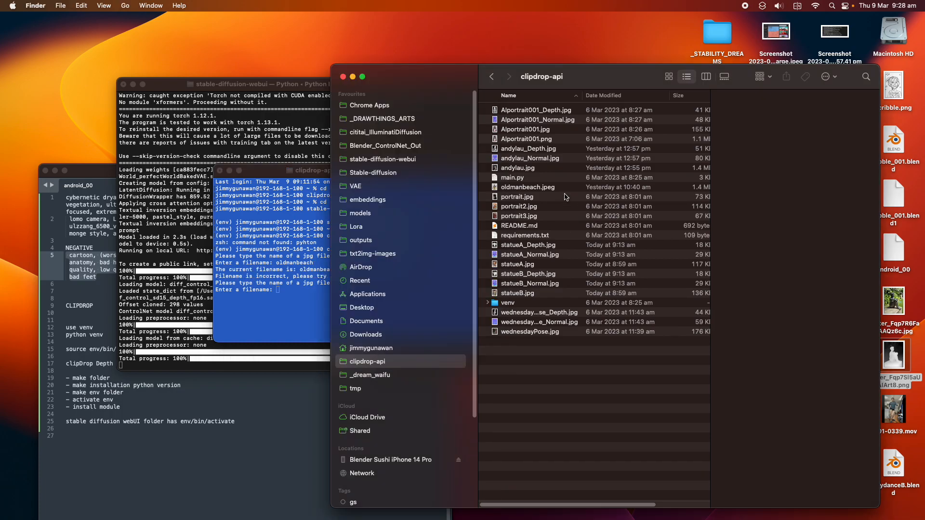
click(553, 192)
key(Return)
click(552, 188)
key(BackSpace)
key(Return)
Submit oldmanbeach again at the script's filename prompt in Terminal and move the window clear of the file list
click(313, 272)
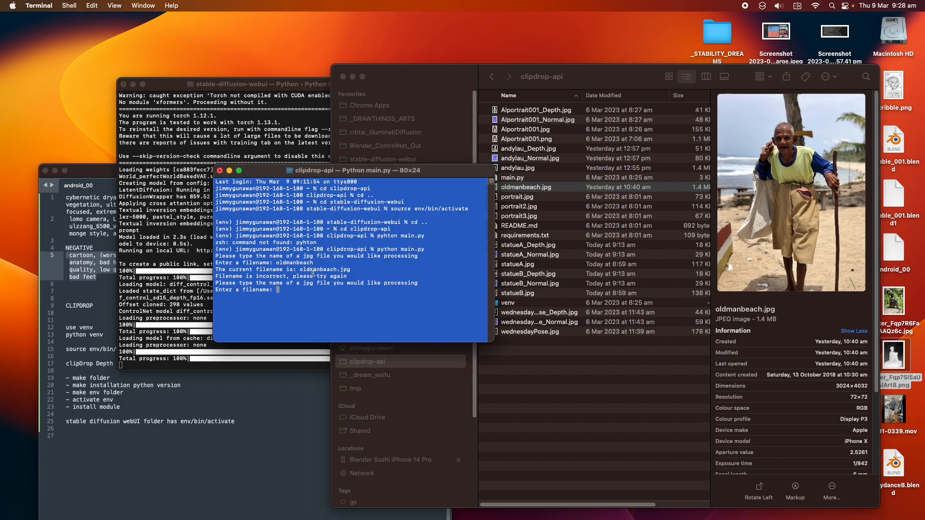
key(Return)
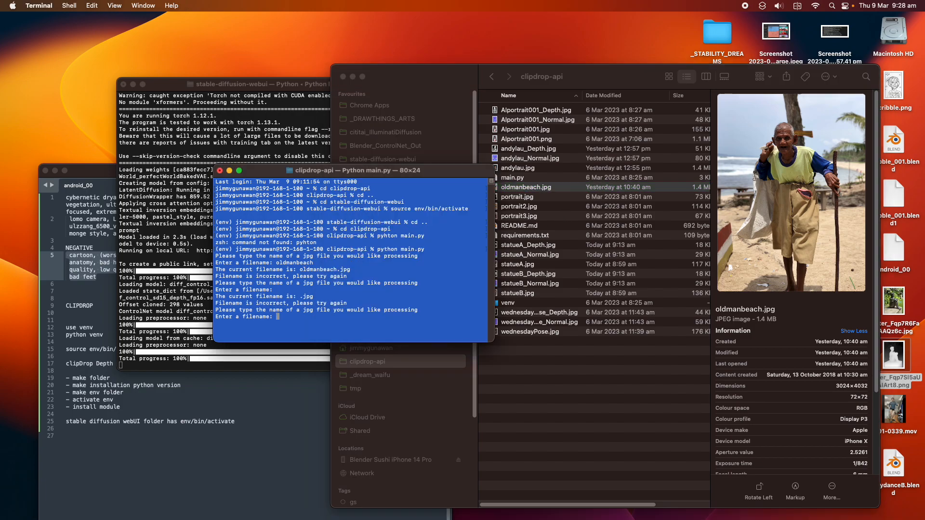
key(Up)
key(Up)
key(BackSpace)
key(BackSpace)
key(BackSpace)
key(BackSpace)
key(BackSpace)
text(oldmanbeach)
key(Return)
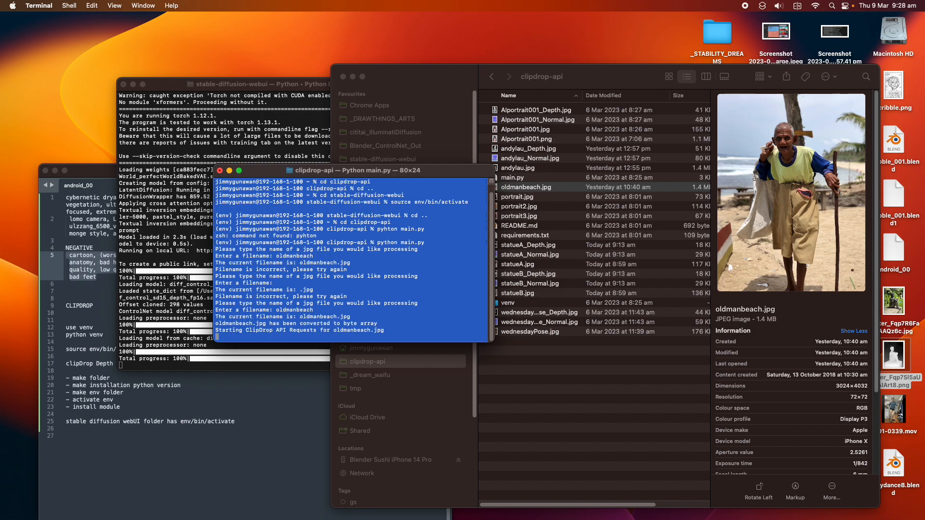
drag(338, 171, 272, 154)
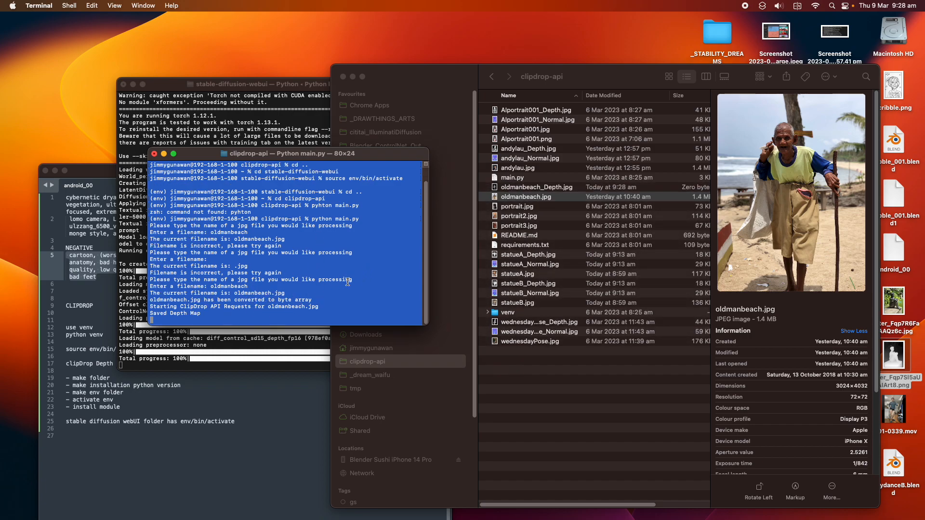
Preview the generated oldmanbeach_Depth.jpg and oldmanbeach_Normal.jpg maps in Finder
click(539, 194)
click(542, 191)
key(space)
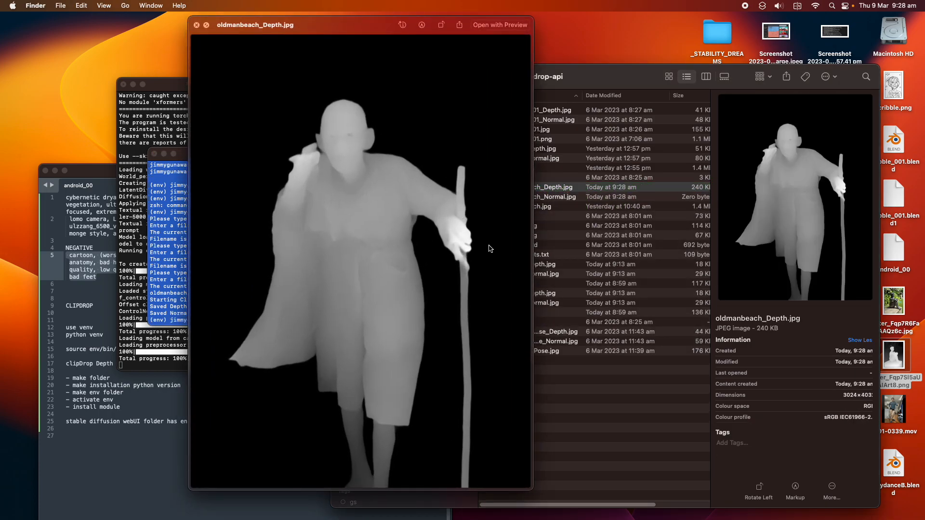
key(space)
key(Down)
key(space)
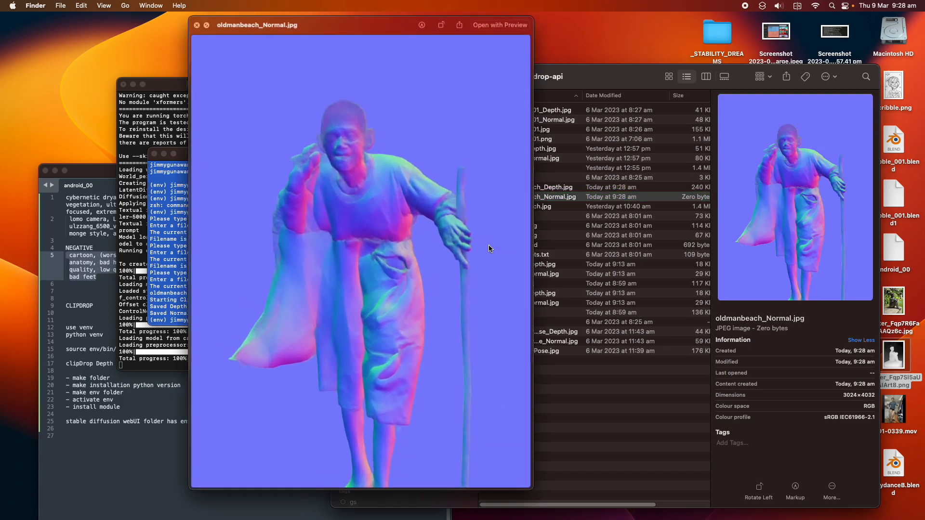
key(space)
Switch to the Draw Things app and turn off High Resolution Fix in the generation settings
key(ctrl+Right)
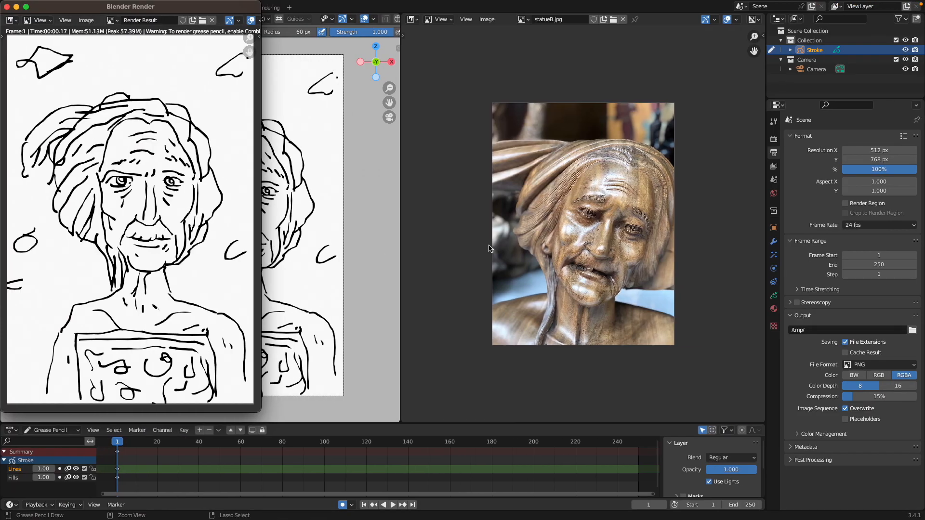
key(ctrl+Right)
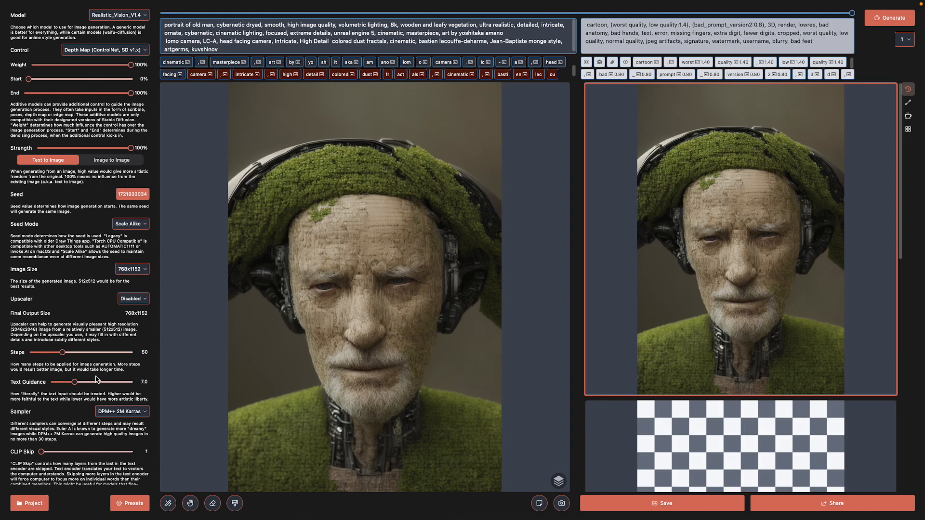
scroll(128, 337, down, 3)
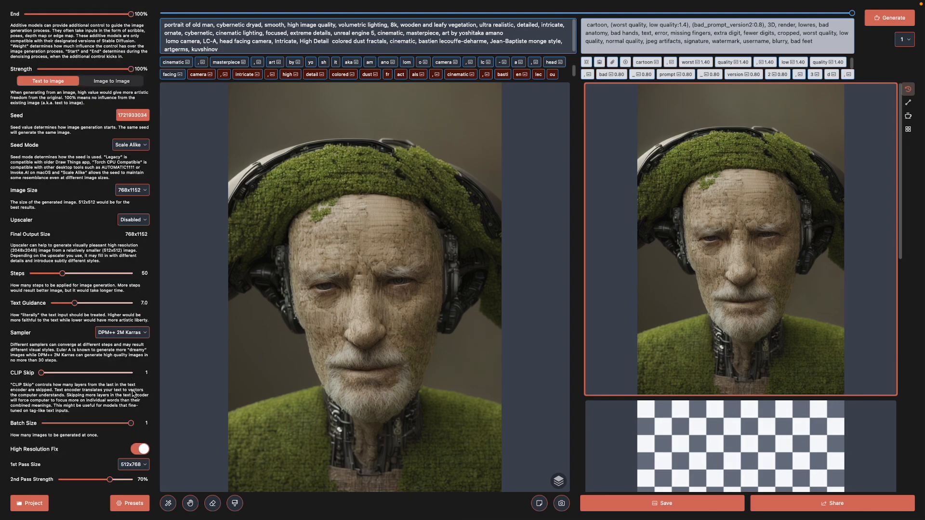
click(139, 449)
scroll(137, 451, down, 2)
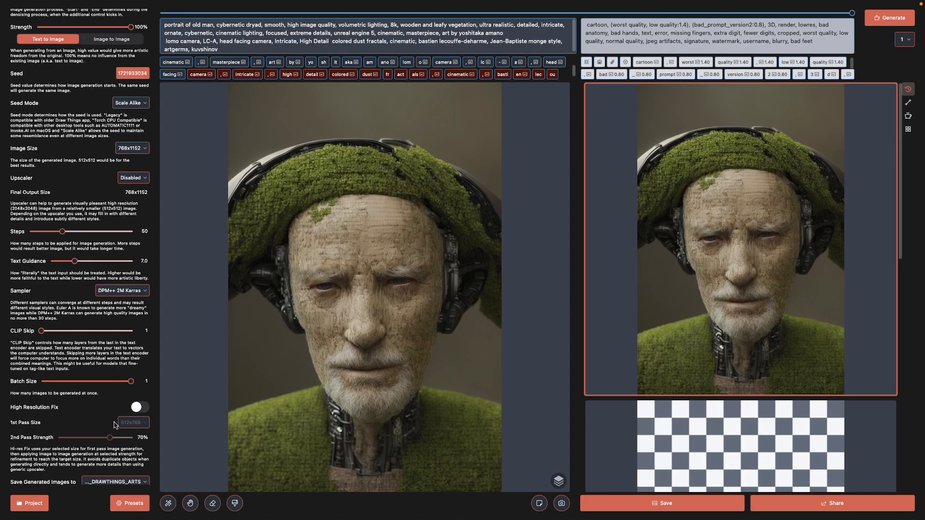
Start a new empty project in Draw Things, confirming that the current one is hidden
click(45, 502)
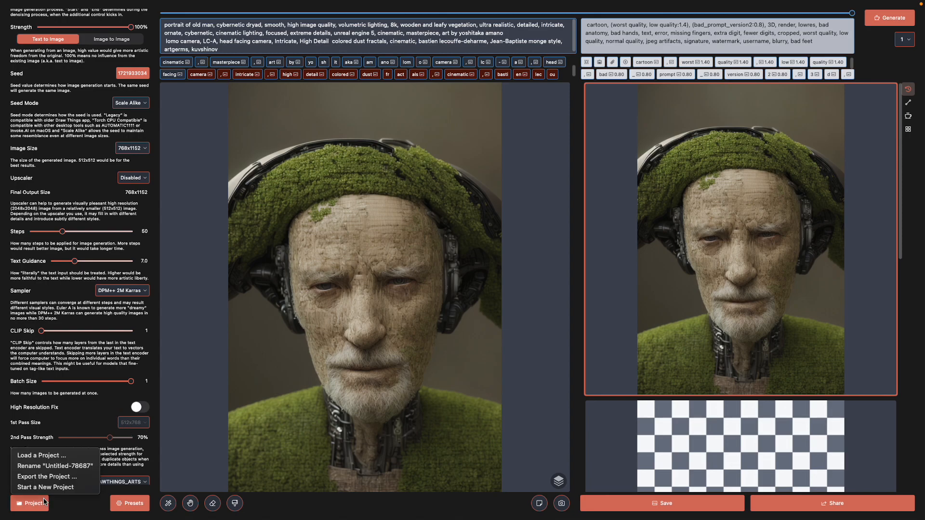
click(45, 487)
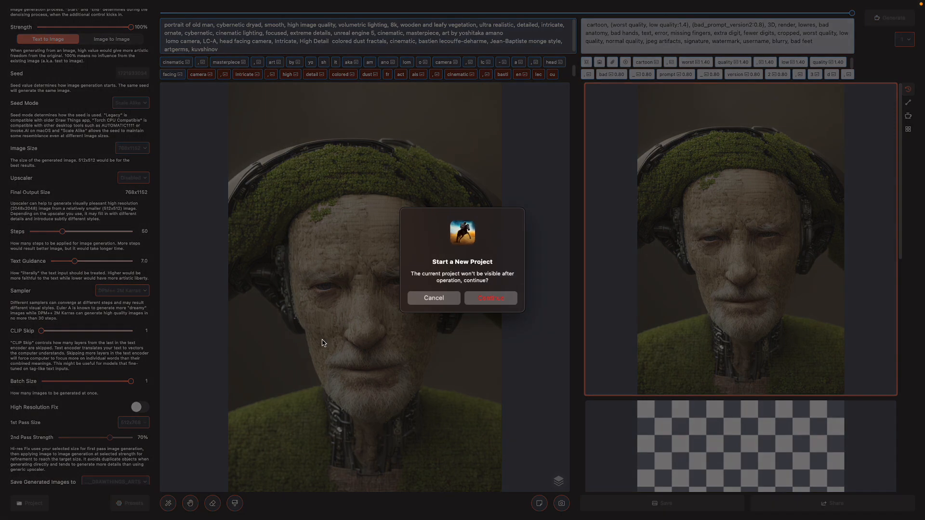
click(490, 299)
key(ctrl+Left)
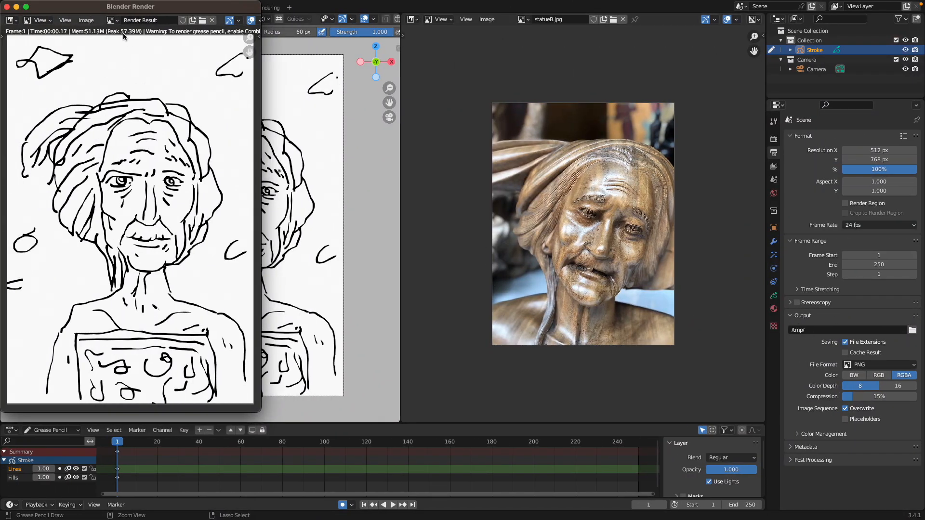
key(ctrl+Right)
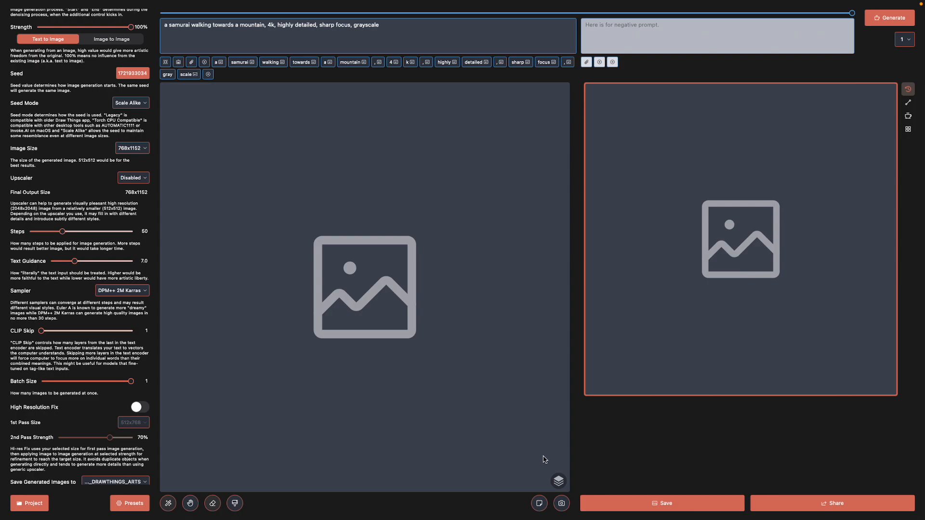
Load the scribble drawing from the Desktop folder into the project's Scribble layer
click(558, 482)
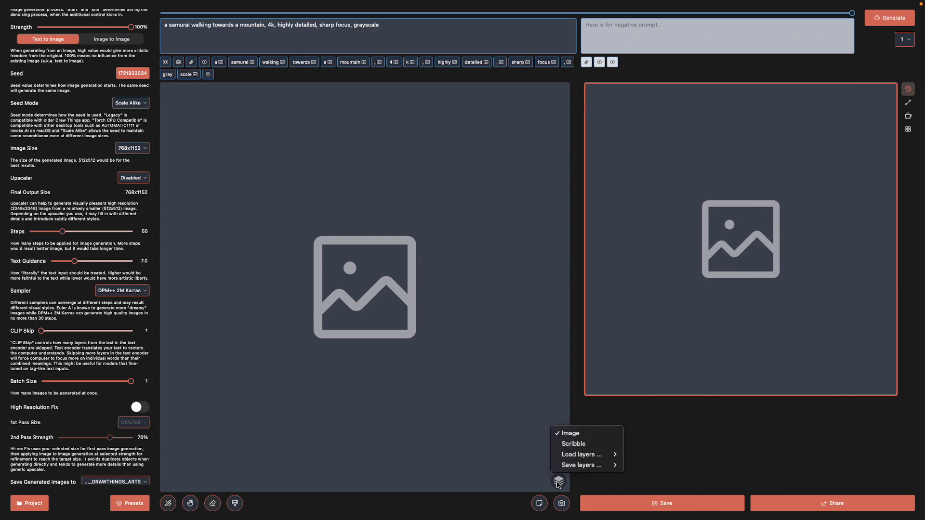
mouse_move(580, 456)
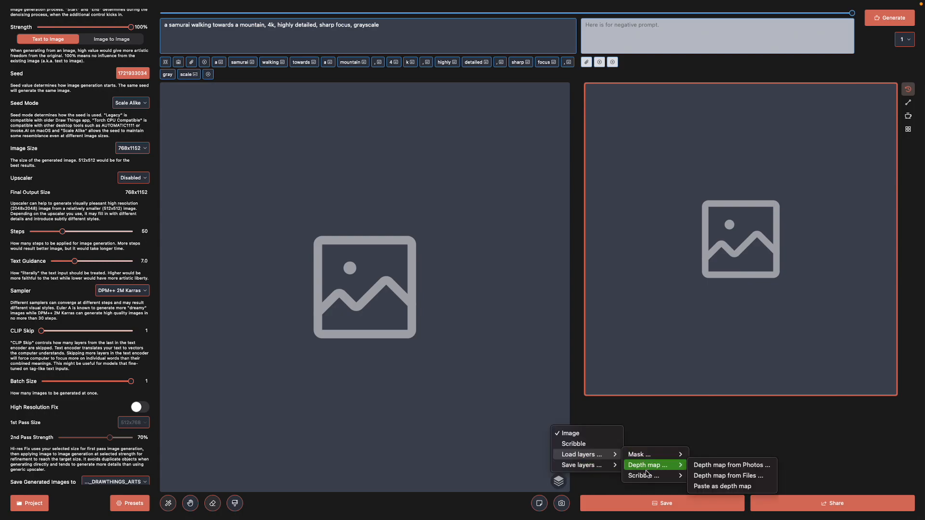
mouse_move(649, 476)
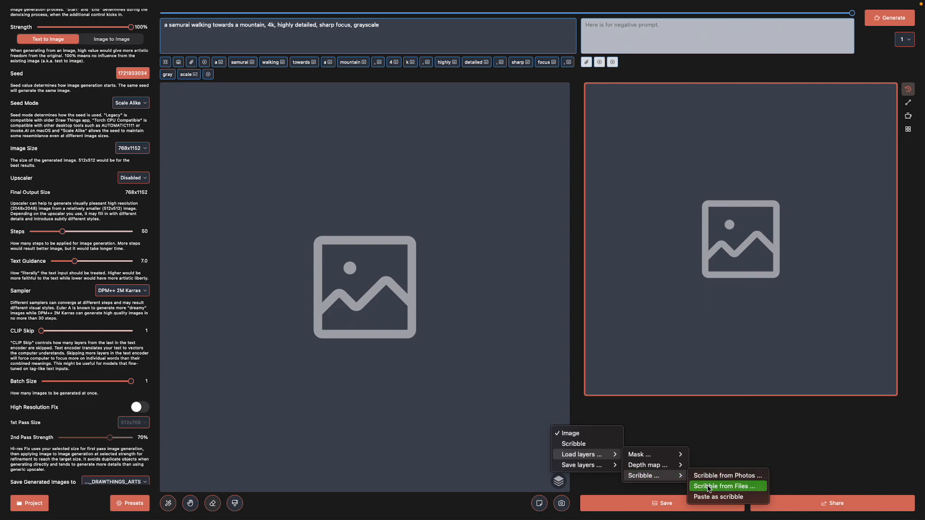
click(718, 497)
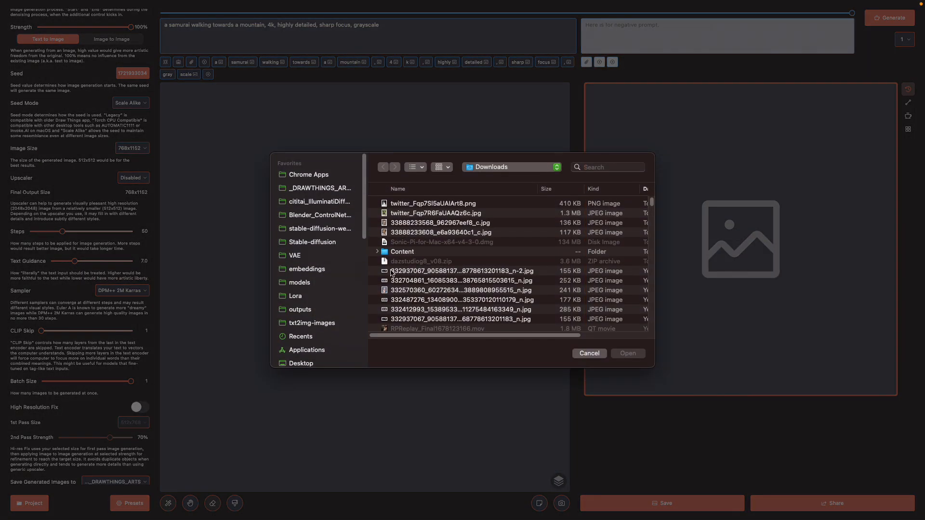
click(308, 362)
click(426, 205)
key(space)
key(space)
click(628, 355)
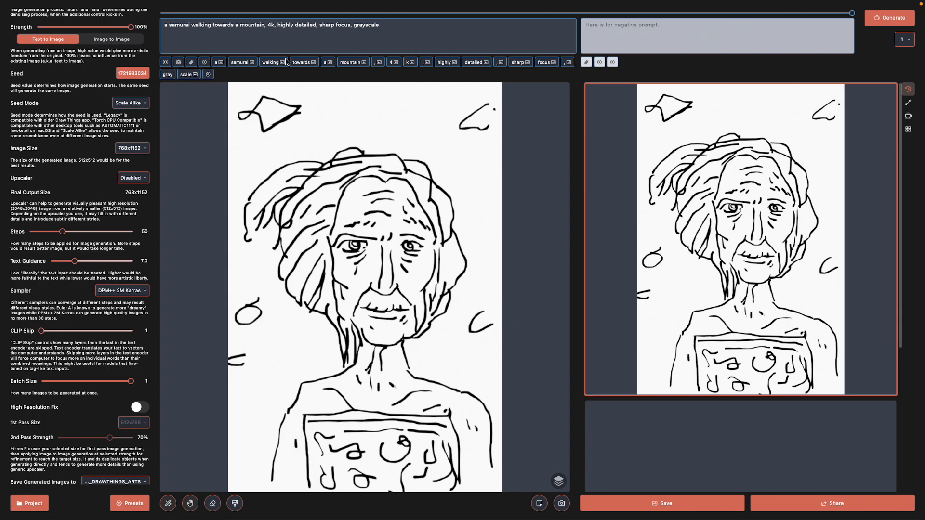
Replace the "a" at the start of the prompt with "portrait of old lady"
click(179, 42)
drag(168, 25, 153, 30)
text(portrait of old lady)
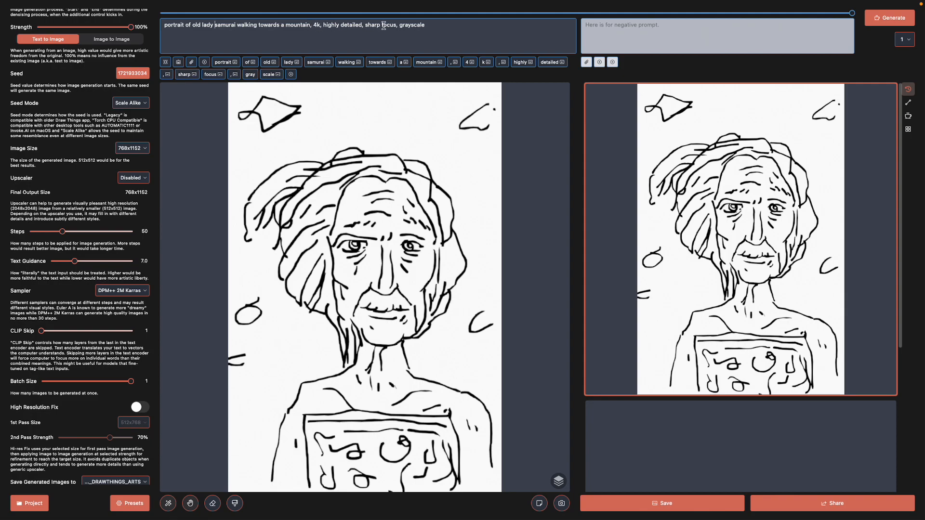
Check that the Scribble layer is active, set the control to Scribble (ControlNet, SD v1.x), and start generating
click(559, 480)
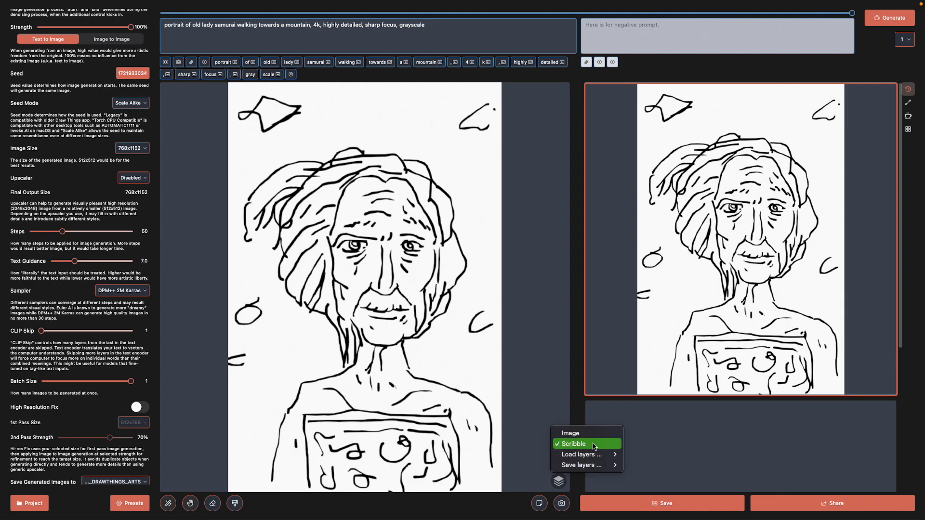
click(506, 449)
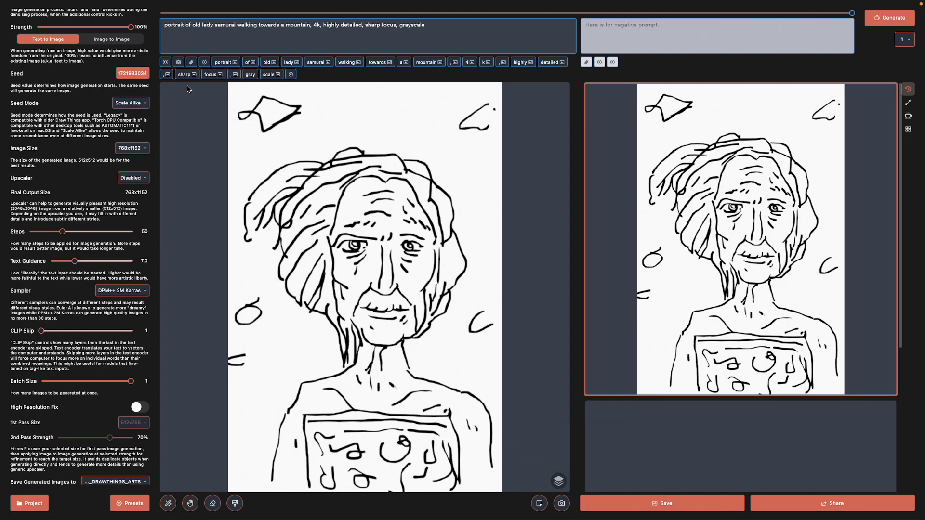
scroll(111, 62, up, 5)
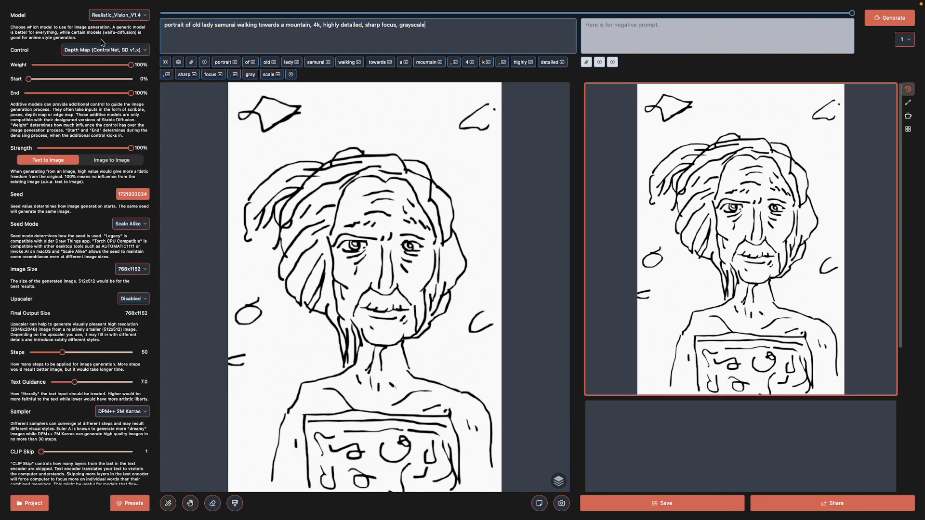
click(99, 49)
click(108, 95)
click(884, 20)
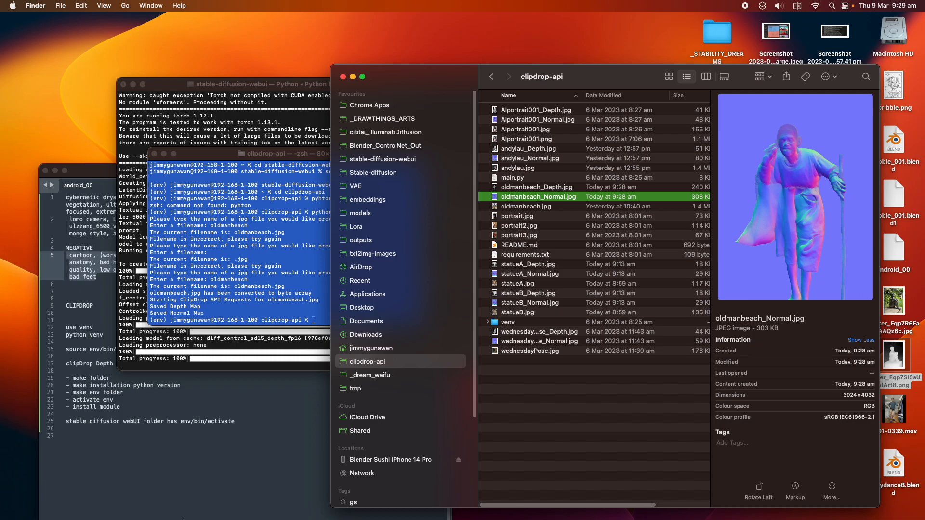
Switch to the Stable Diffusion web UI in Safari and examine the generated Jude Law portrait at full size
click(219, 505)
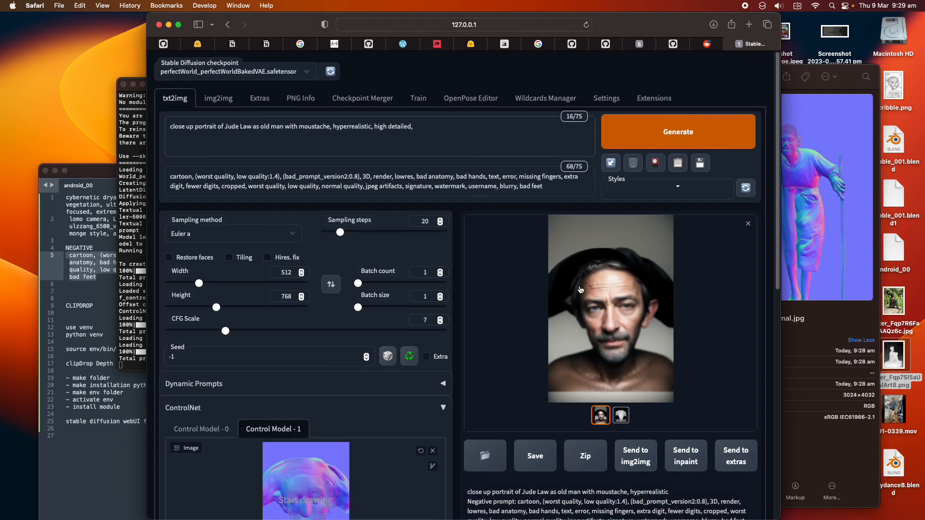
scroll(580, 282, down, 4)
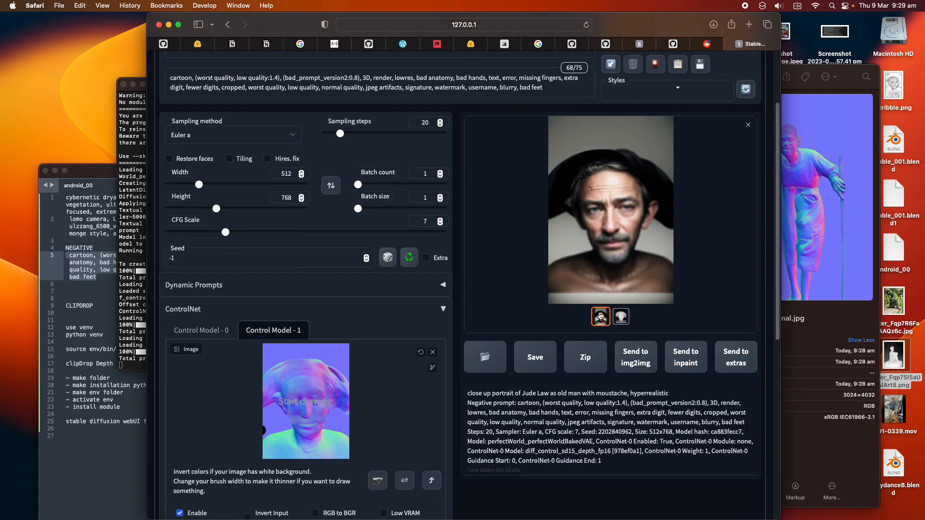
click(608, 254)
click(608, 254)
click(608, 254)
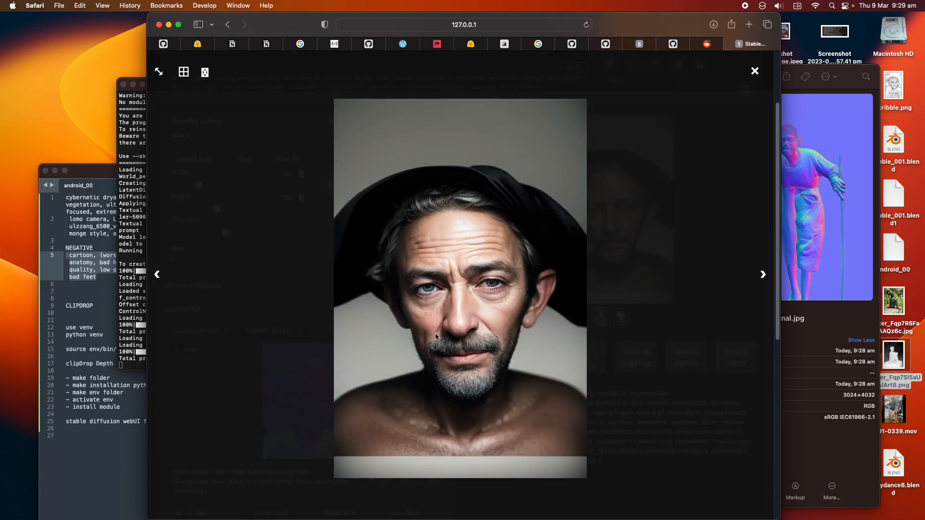
click(653, 222)
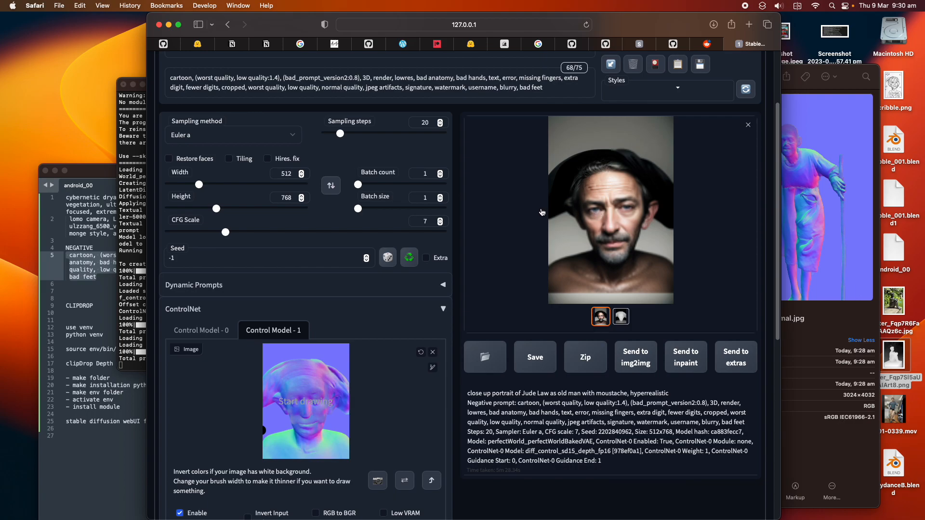
Show the Control Model - 0 depth input and copy the cybernetic dryad prompt from the android_00 notes in Sublime Text
click(216, 332)
scroll(238, 139, up, 4)
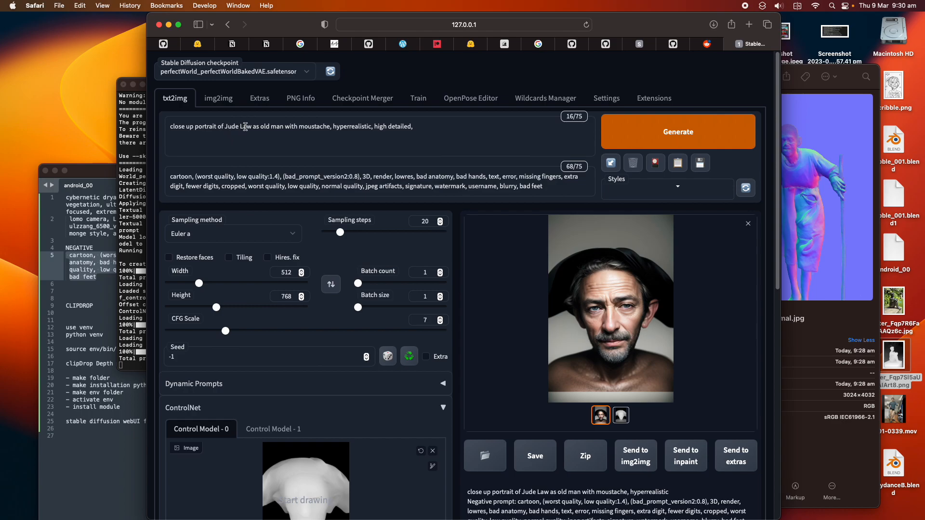
drag(261, 126, 281, 127)
mouse_move(227, 518)
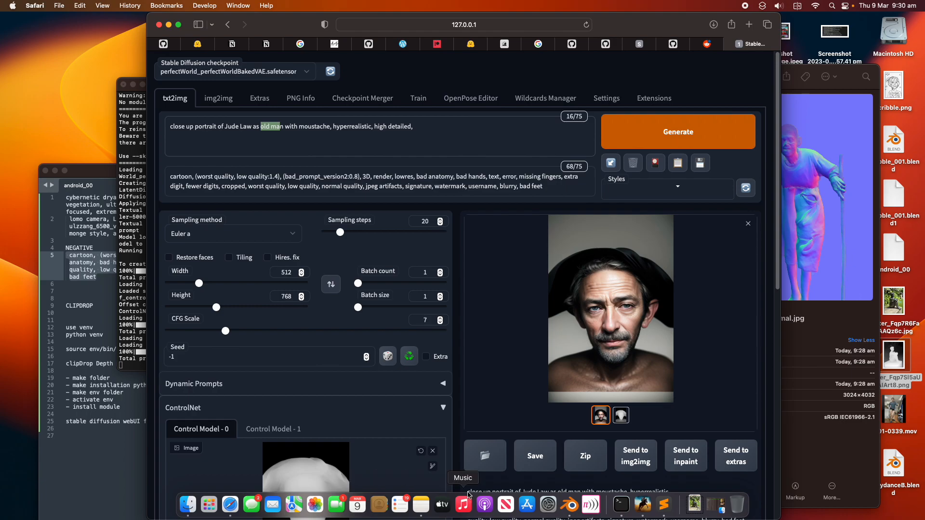
click(664, 504)
drag(205, 237, 67, 198)
Replace the txt2img prompt text after "old man" with the copied cybernetic dryad prompt and remove its line break before "lomo camera"
click(297, 110)
click(271, 128)
drag(284, 127, 446, 137)
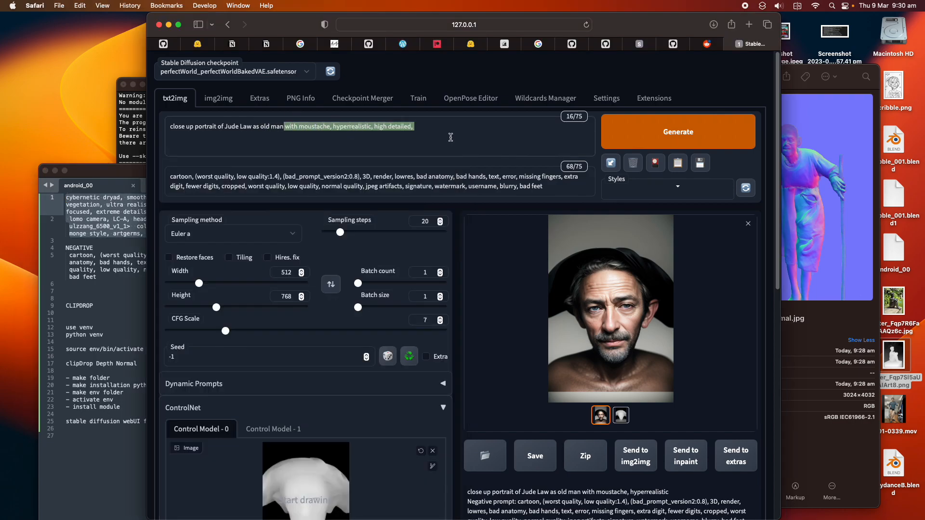
text(cybernetic dryad, smooth, high image quality, volumetric lighting, 8k, wooden and leafy vegetation, ultra realistic, detailed, intricate, ornate, cybernetic, cinematic lighting, focused, extreme details, unreal engine 5, cinematic, masterpiece, art by yoshitaka amano  lomo camera, LC-A, head facing camera, Intricate, High Detail,, matte <pure_eros> <ulzzang_6500_v1_1>  colored dust fractals, cinematic, bastien lecouffe-deharme, Jean-Baptiste monge style, artgerms, kuvshinov)
click(285, 127)
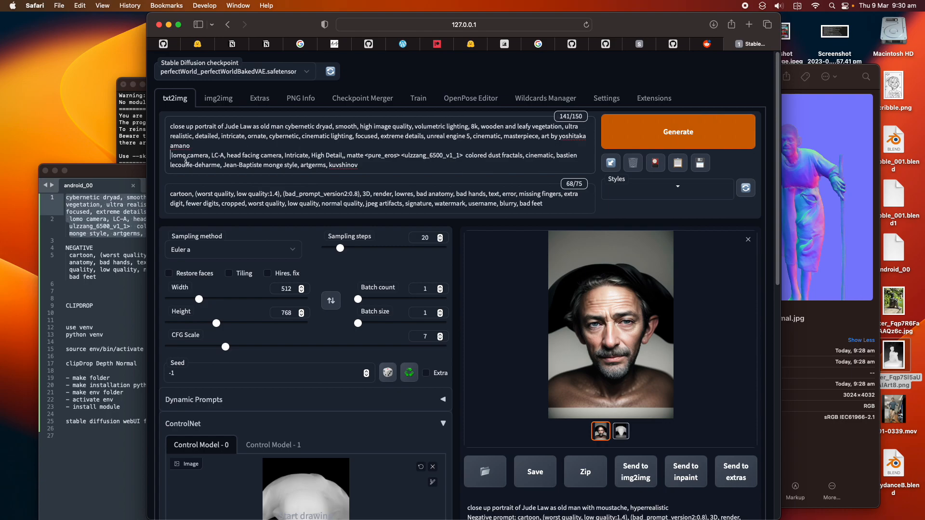
key(BackSpace)
Delete "lomo camera, LC-A," and "<pure_eros> <ulzzang_6500_v1_1>" from the prompt and start generating
drag(192, 145, 246, 145)
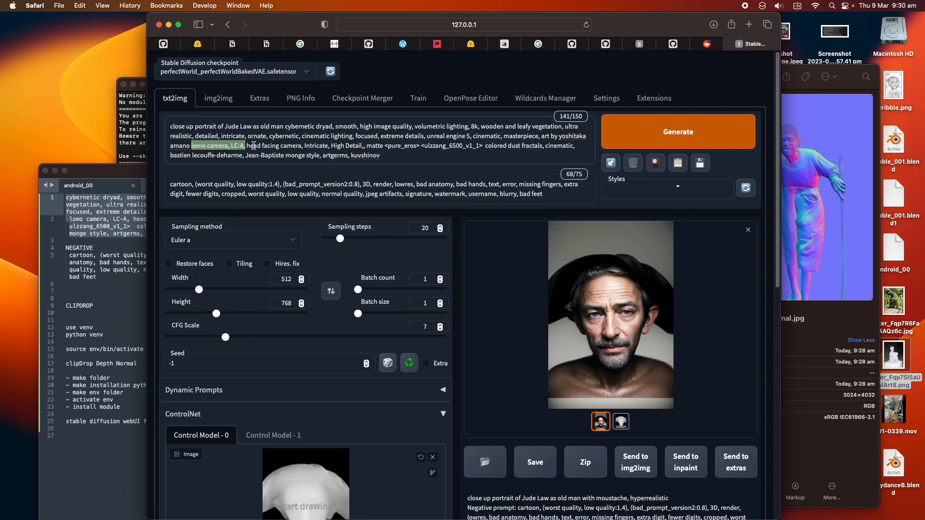
key(BackSpace)
drag(328, 146, 426, 146)
key(BackSpace)
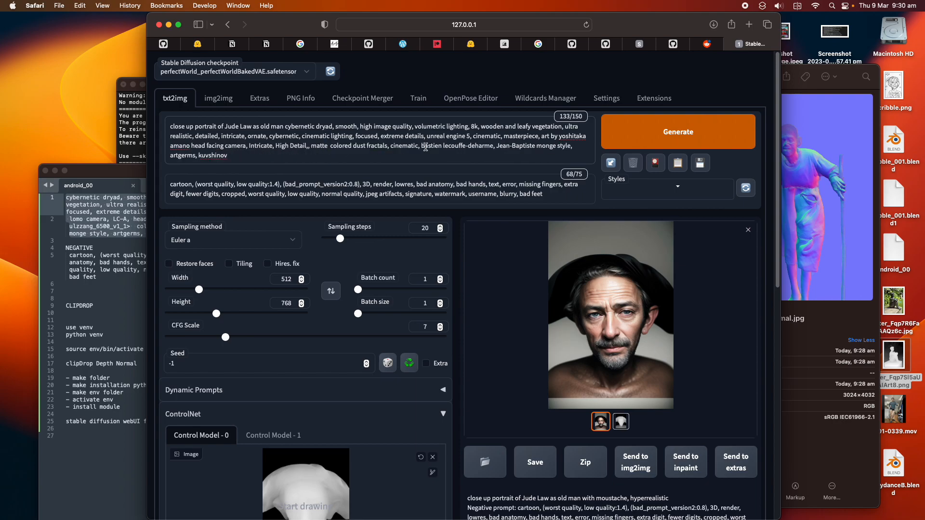
key(ctrl+Return)
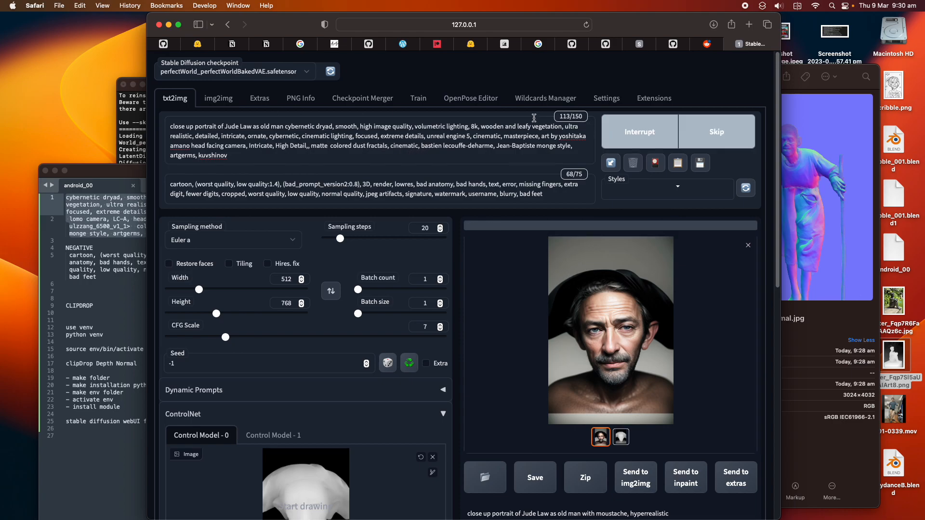
Switch to Blender, close the render window, and save the scribble_001.blend file
key(ctrl+Right)
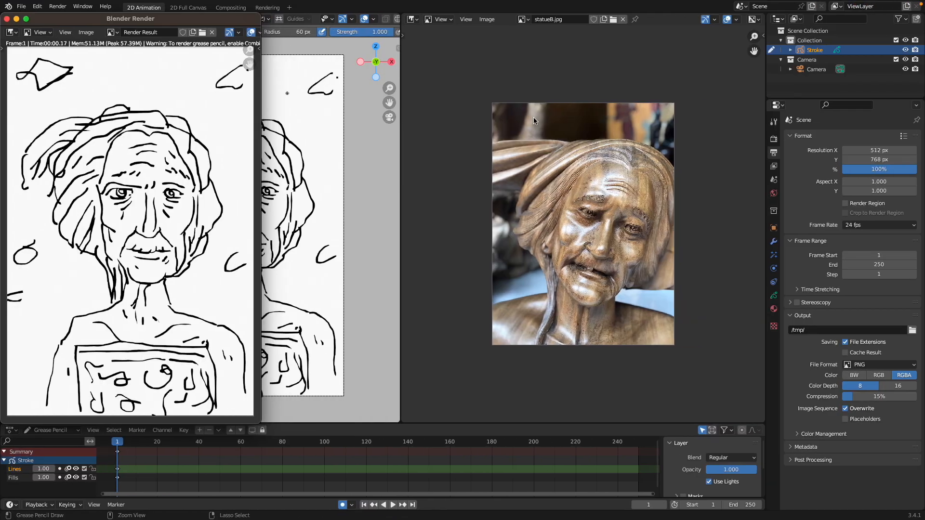
key(ctrl+Right)
key(ctrl+Left)
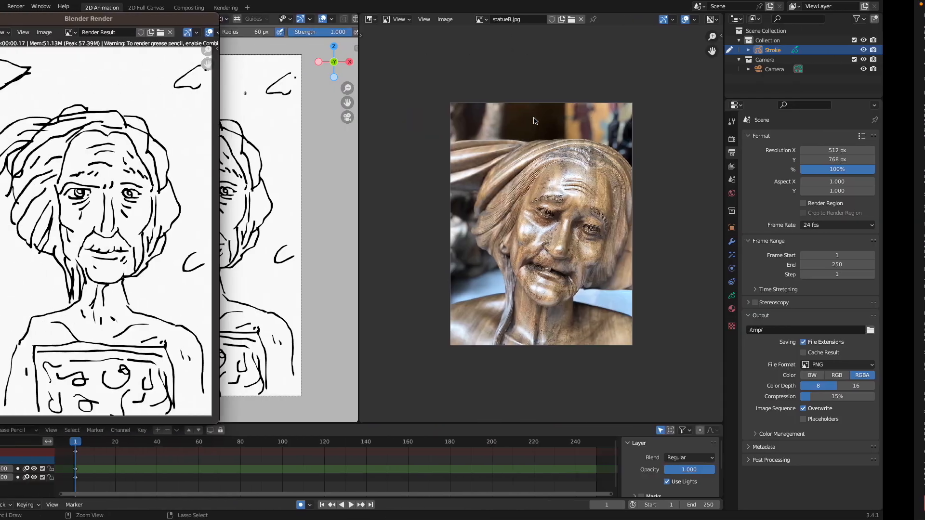
drag(90, 22, 236, 41)
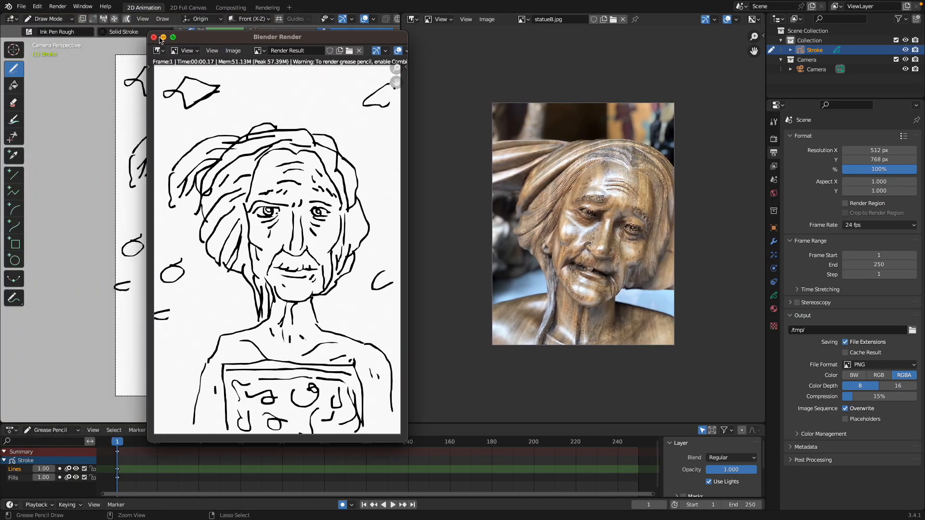
click(154, 38)
key(super+s)
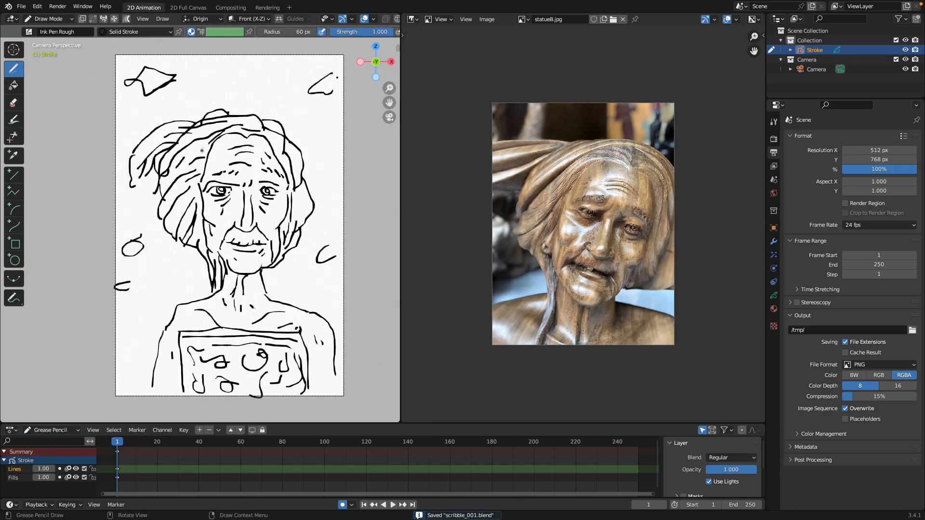
Quit Blender and check the progress of the scribble generation in Draw Things
key(space)
drag(157, 445, 130, 445)
key(space)
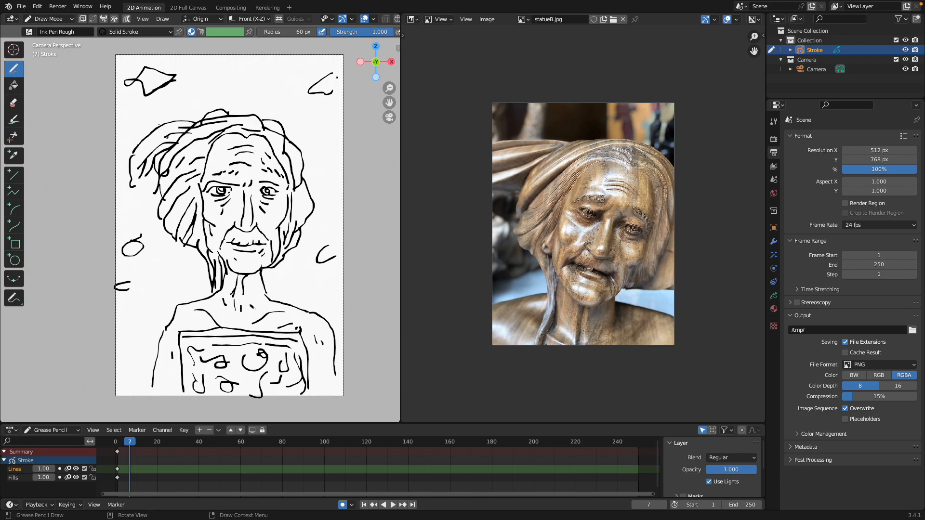
click(21, 6)
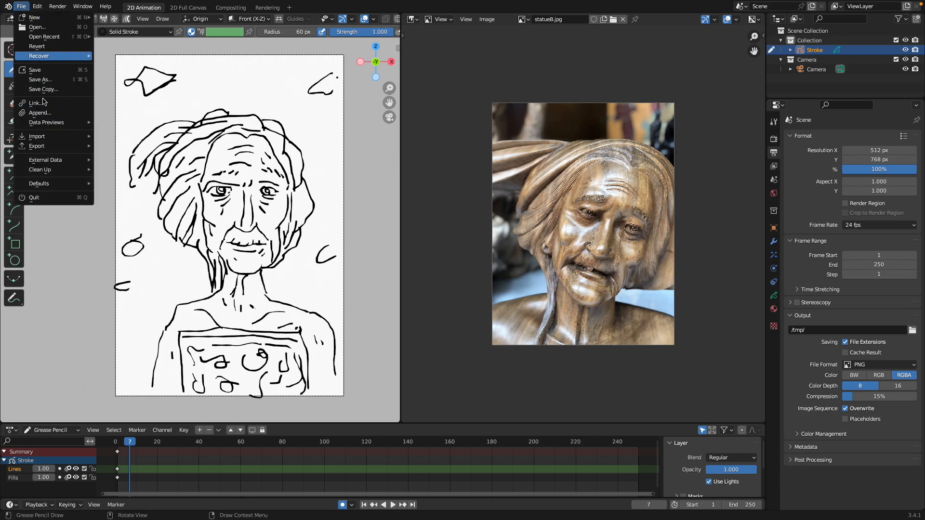
click(29, 200)
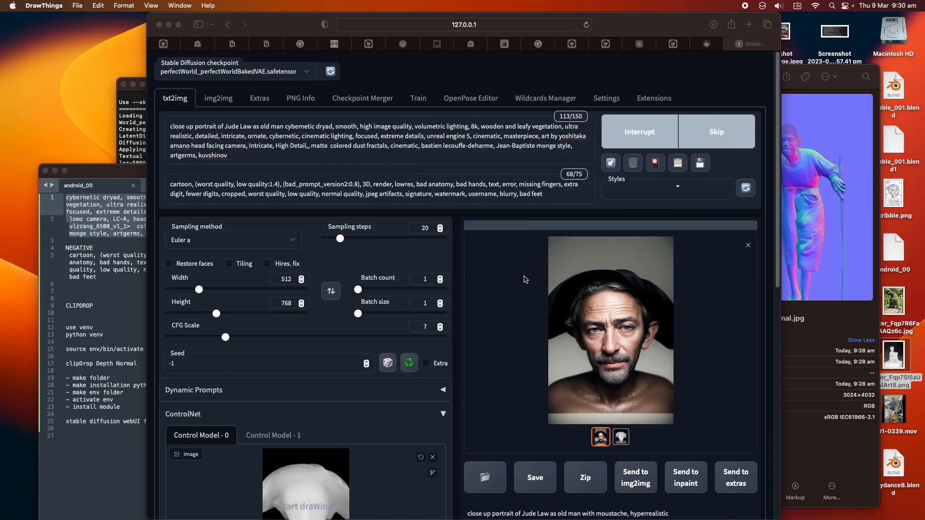
key(ctrl+Right)
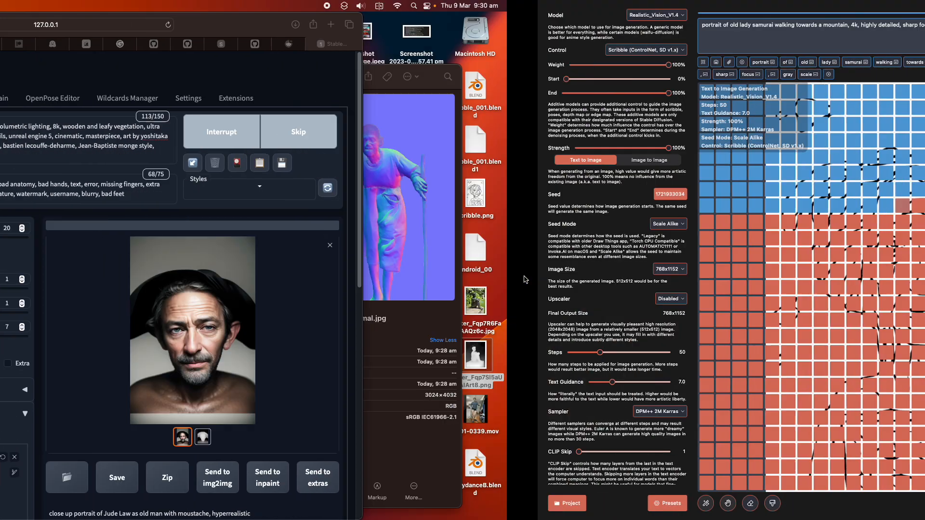
key(ctrl+Left)
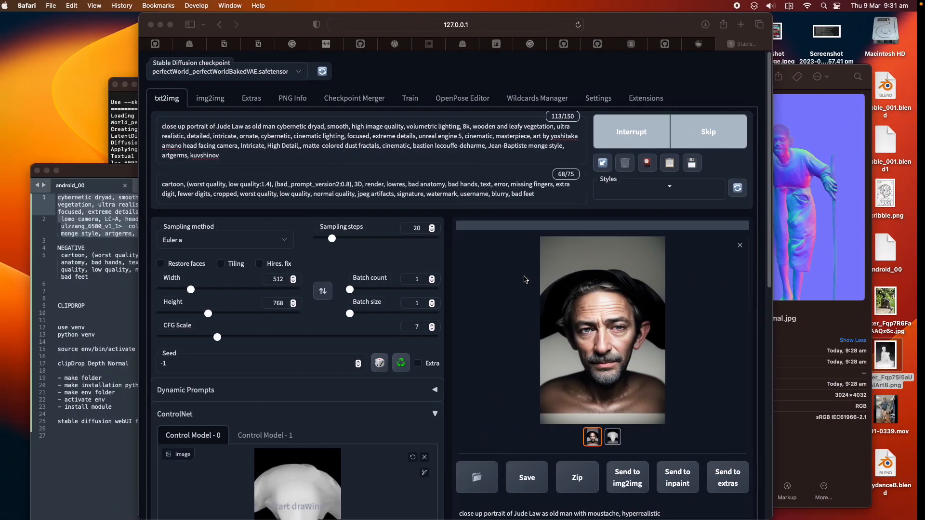
Move the Finder window over the browser and preview oldmanbeach_Normal.jpg and the original oldmanbeach.jpg at large size
drag(847, 69, 775, 72)
click(507, 209)
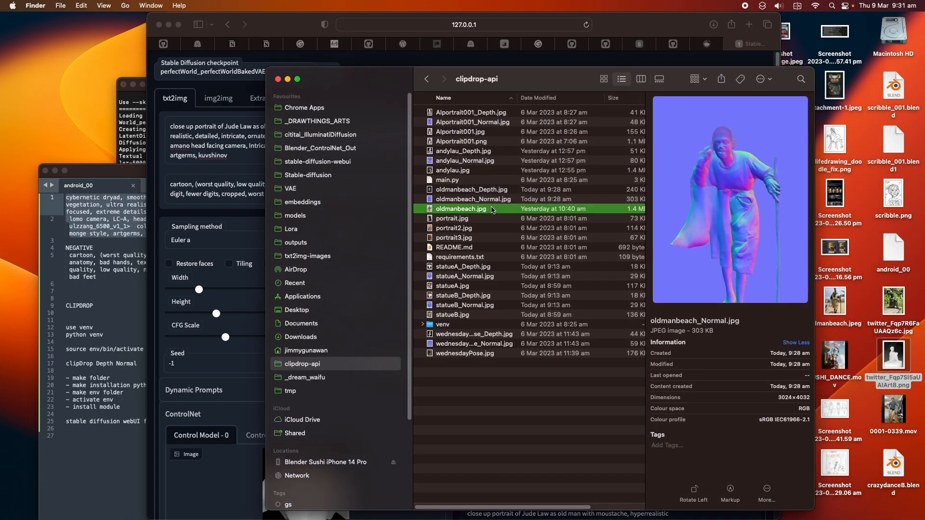
click(499, 196)
key(space)
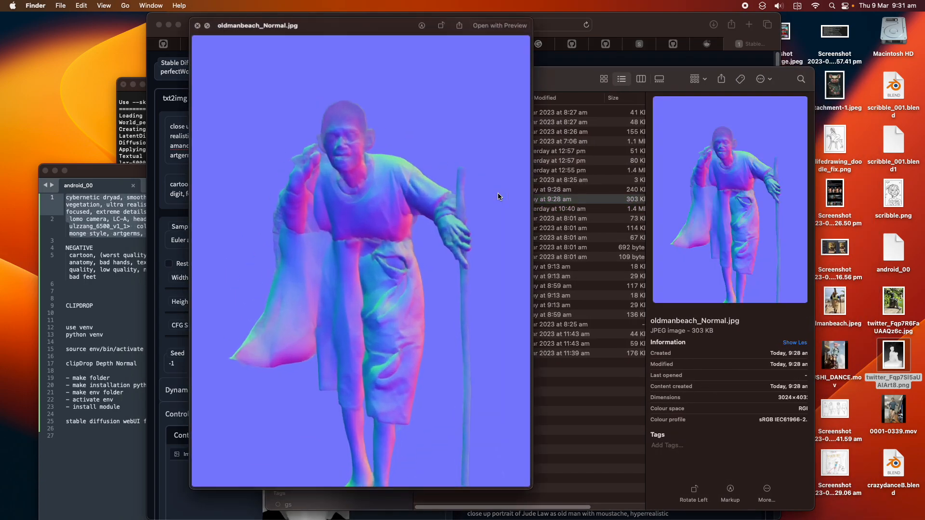
key(Down)
key(Down)
key(Up)
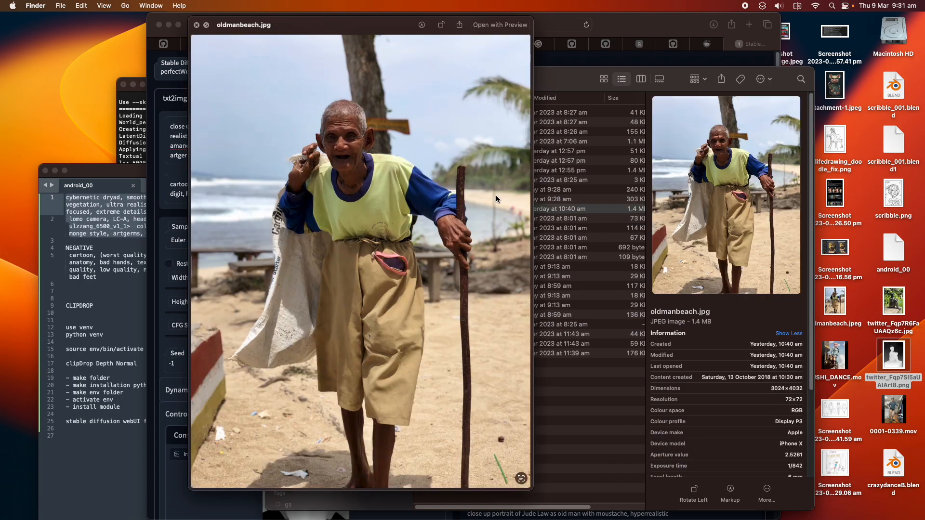
Compare the oldmanbeach_Depth.jpg preview with the original oldmanbeach.jpg photo by flipping between the files
key(Down)
key(Down)
key(Up)
key(Up)
key(Up)
key(Up)
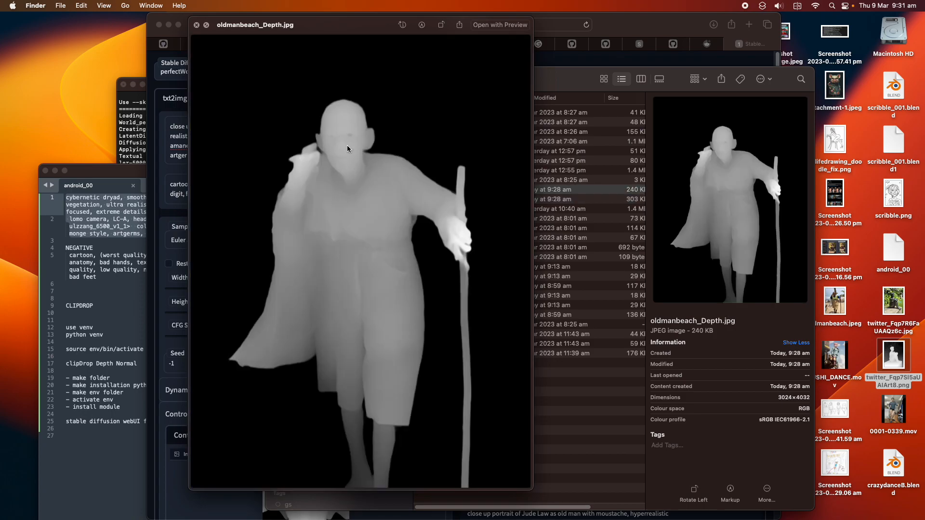
key(Down)
key(Down)
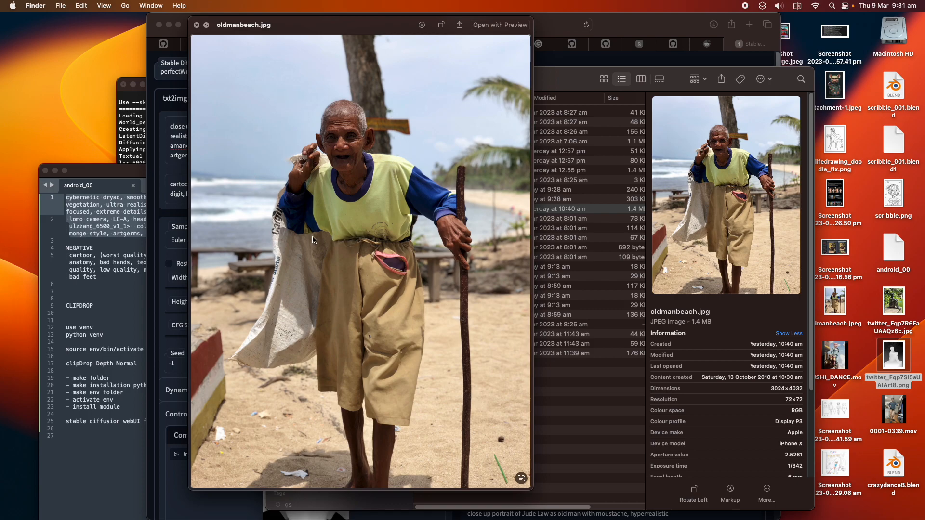
Finish previewing oldmanbeach.jpg and check the progress of the scribble generation in Draw Things
key(Up)
key(Down)
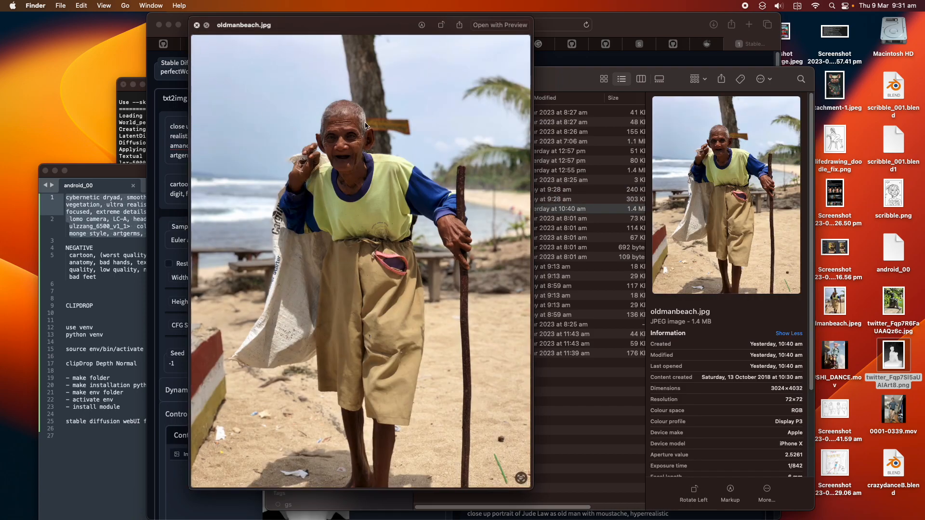
key(ctrl+Right)
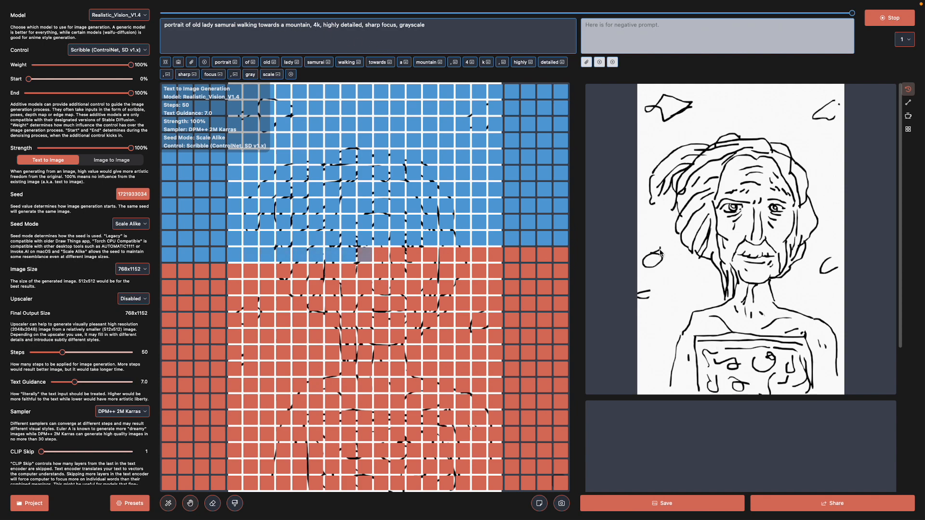
key(ctrl+Left)
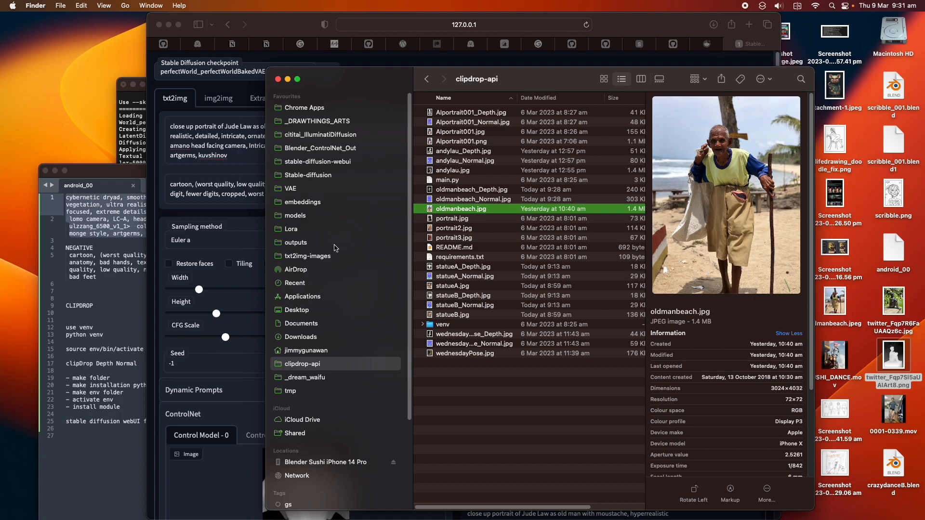
Bring the Stable Diffusion web UI to the front and check the progress of the txt2img generation
click(604, 31)
scroll(559, 288, down, 3)
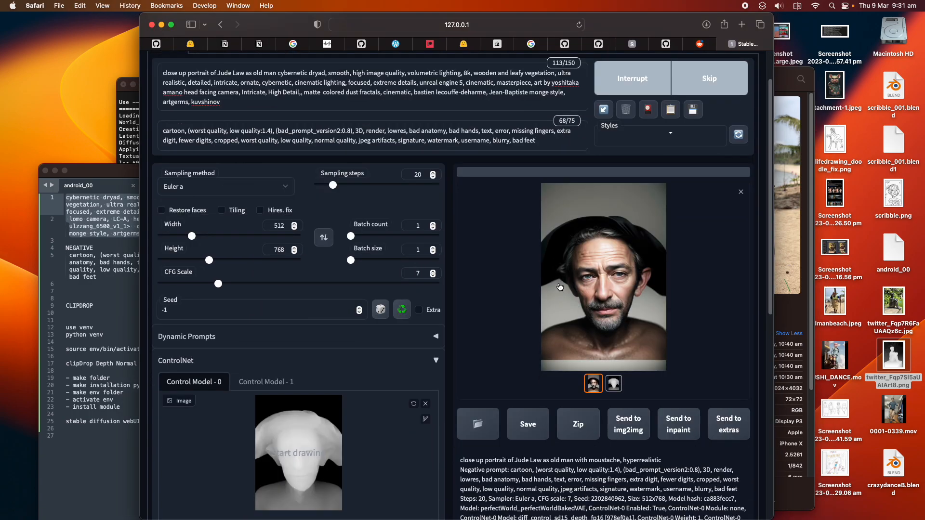
scroll(223, 298, up, 3)
Check the generation progress in the stable-diffusion-webui Terminal log, move that window aside, and return to the browser
click(125, 142)
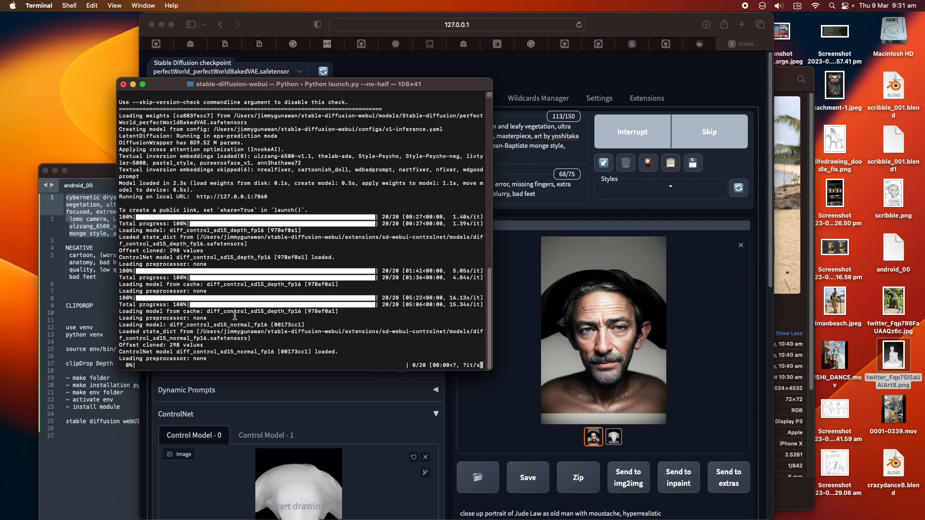
drag(147, 359, 277, 358)
click(281, 357)
drag(244, 333, 255, 345)
click(240, 336)
drag(359, 88, 290, 93)
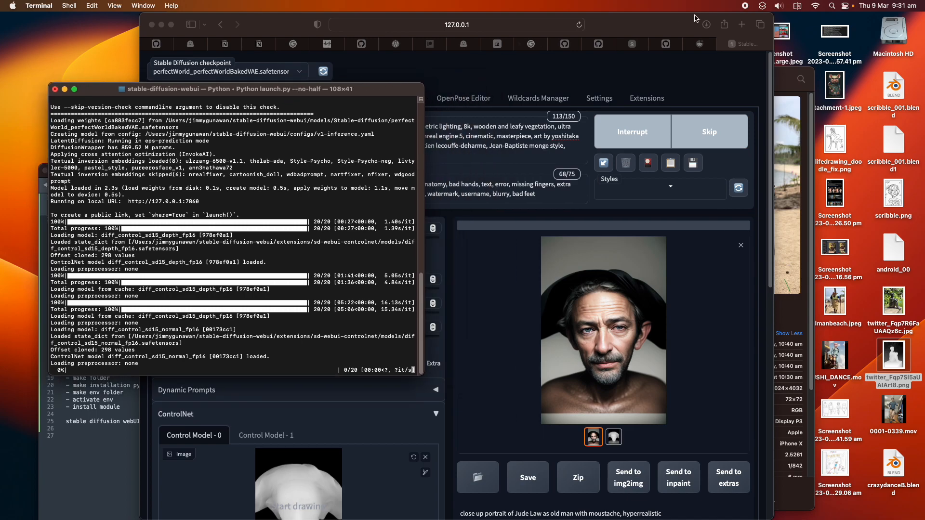
click(563, 238)
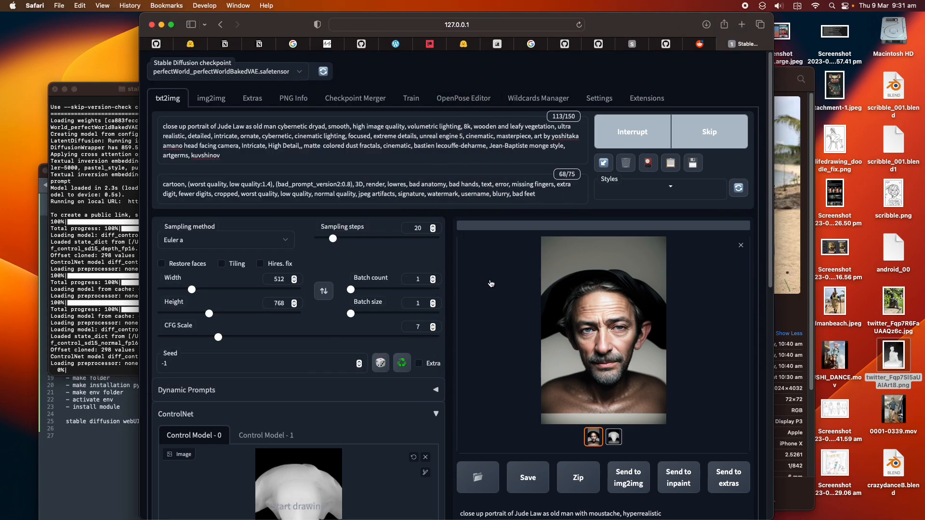
key(ctrl+Right)
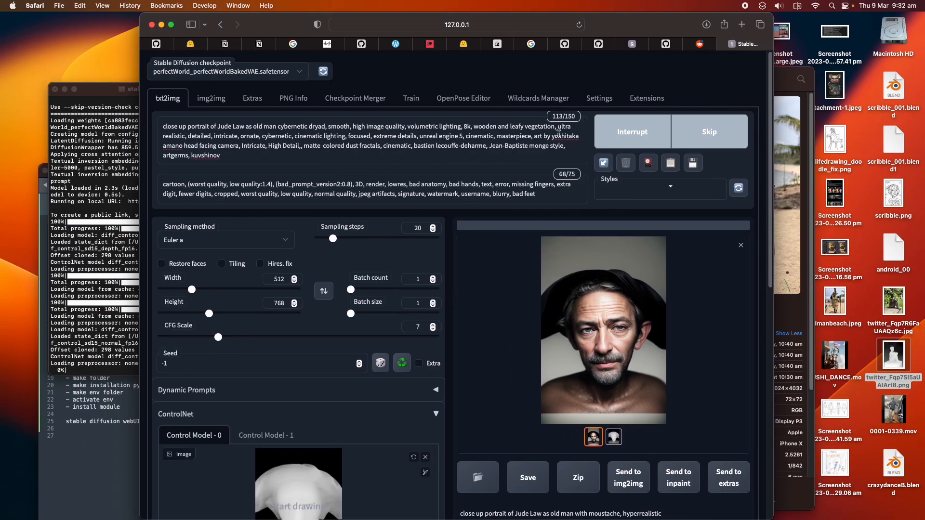
Open app.leonardo.ai in a new browser tab and go to its AI Image Generation tool
click(744, 26)
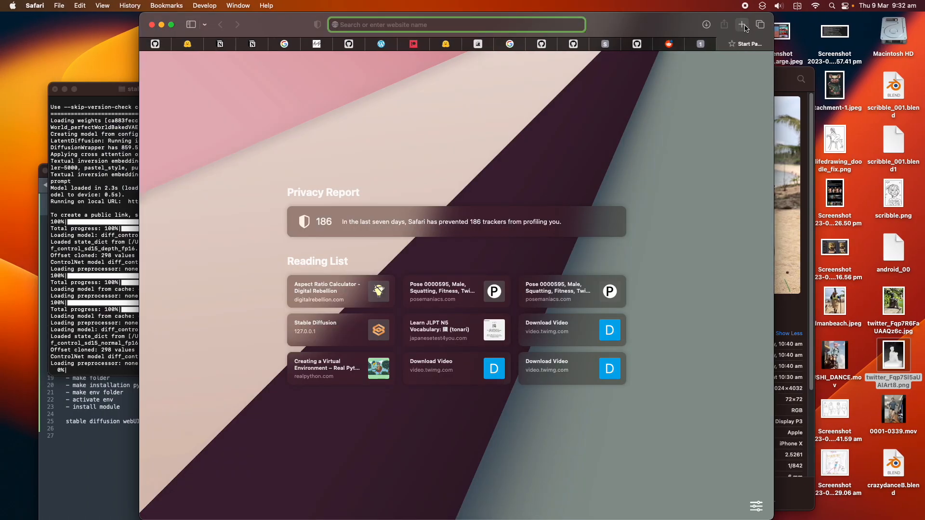
text(app.leonardo.ai)
key(Return)
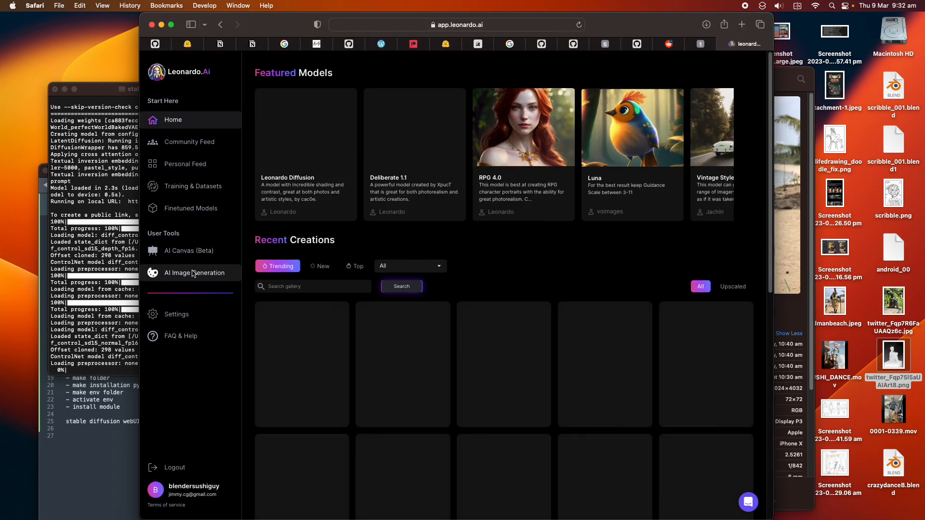
click(193, 273)
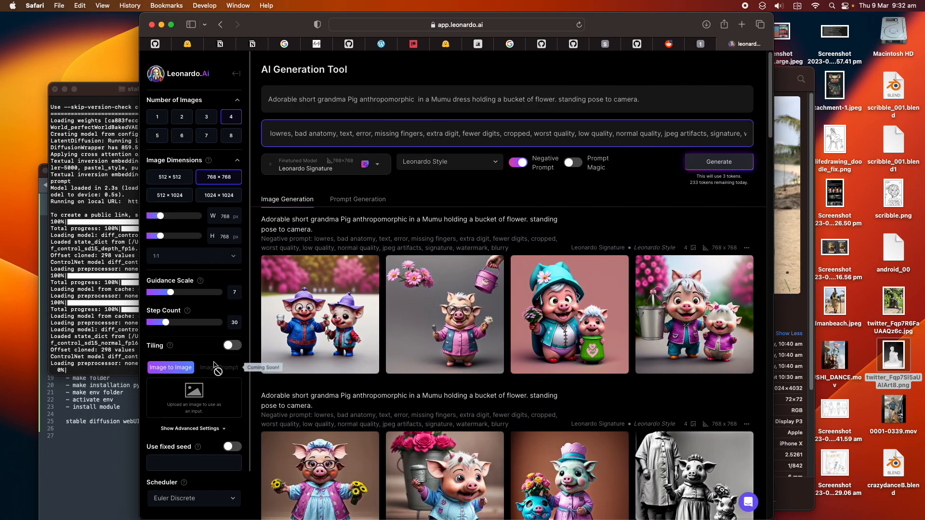
Upload oldmanbeach.jpg from the clipdrop-api folder as the Image to Image input
click(204, 390)
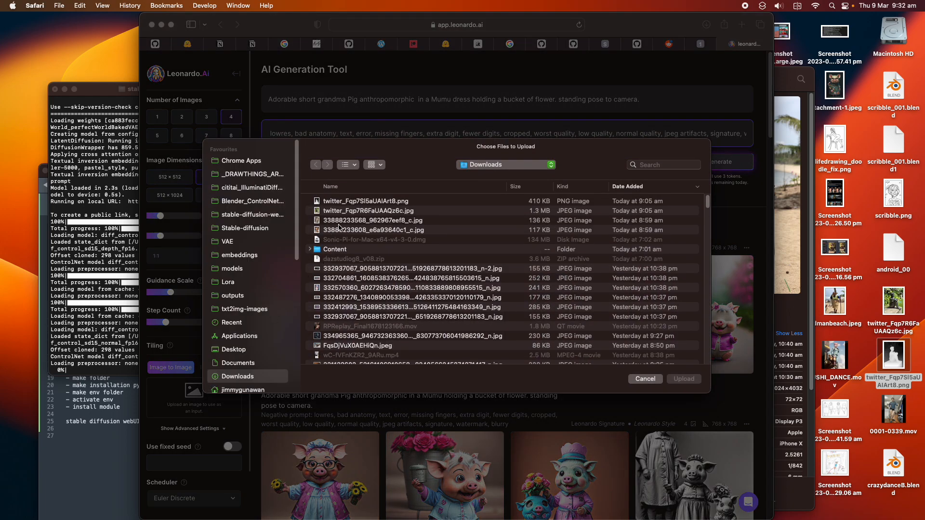
scroll(244, 369, down, 3)
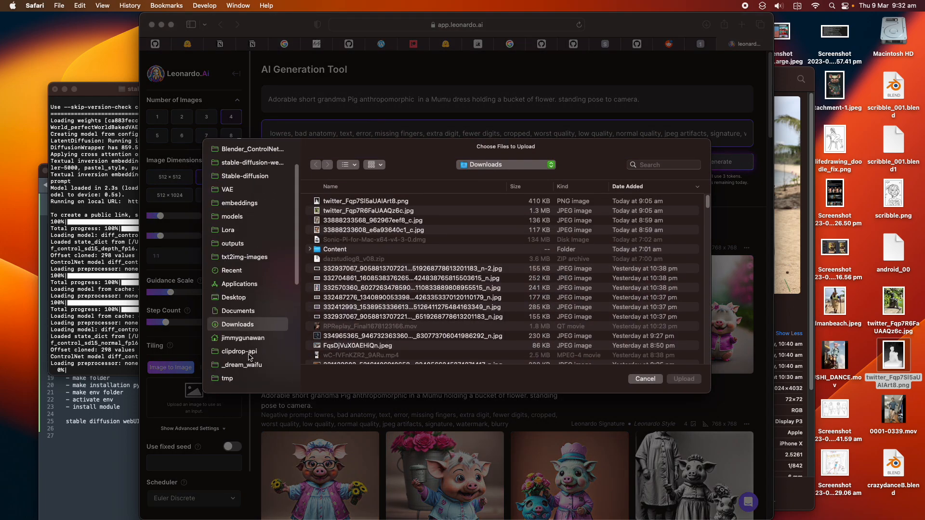
click(248, 355)
click(358, 222)
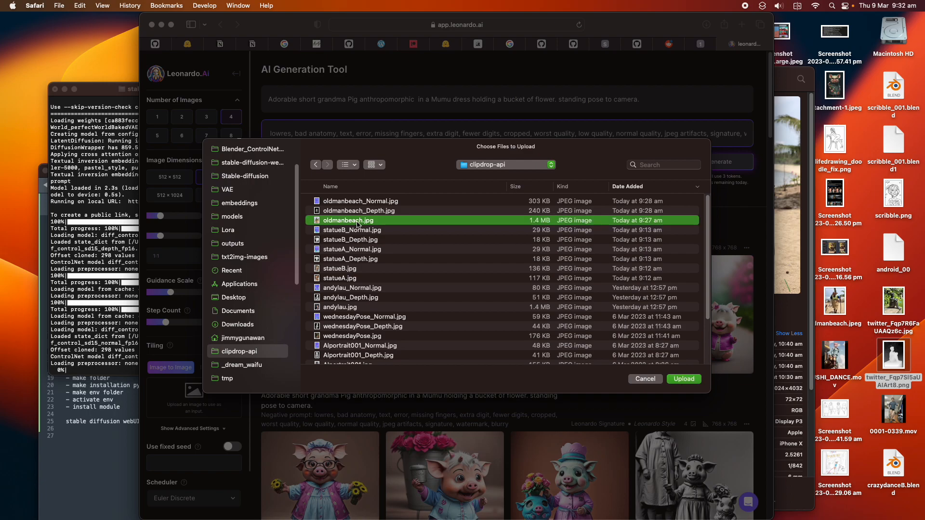
key(space)
key(space)
click(684, 379)
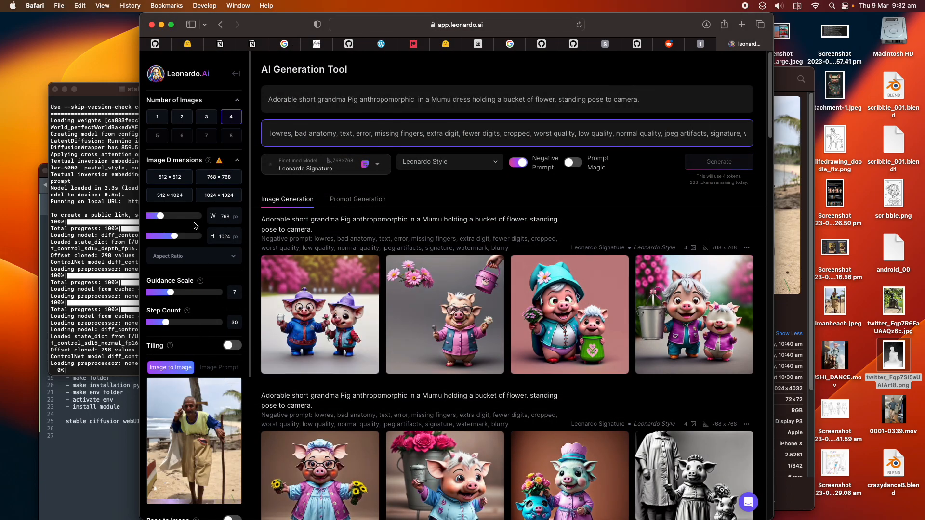
Set the image dimensions to 512 × 768 px and widen the browser window
double_click(226, 217)
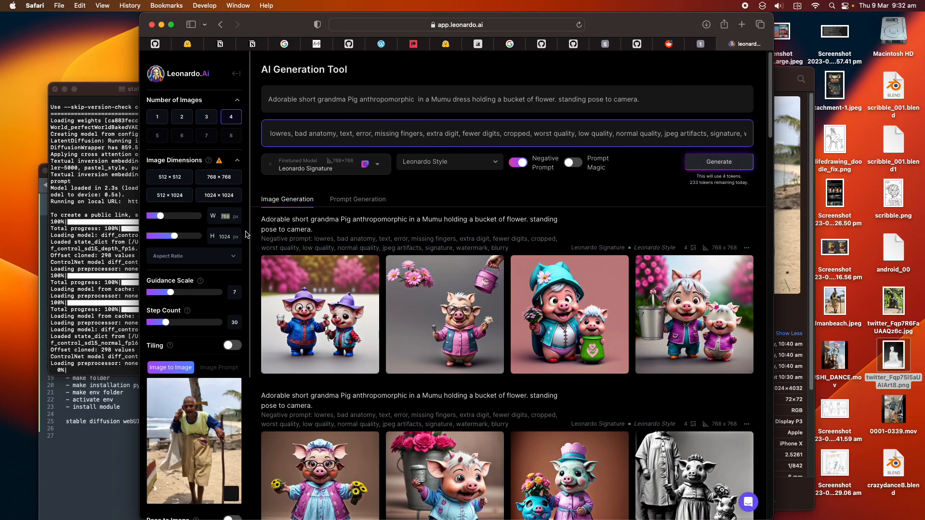
drag(167, 218, 160, 236)
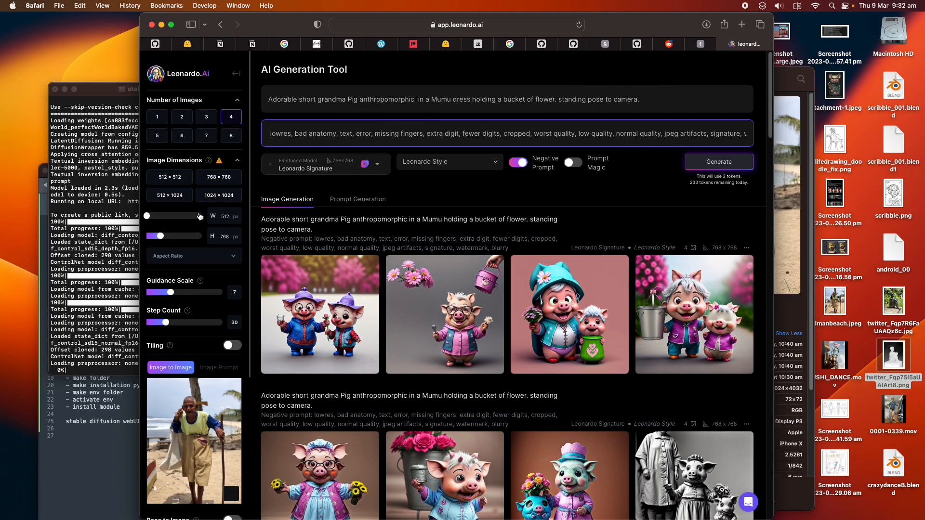
scroll(197, 443, down, 3)
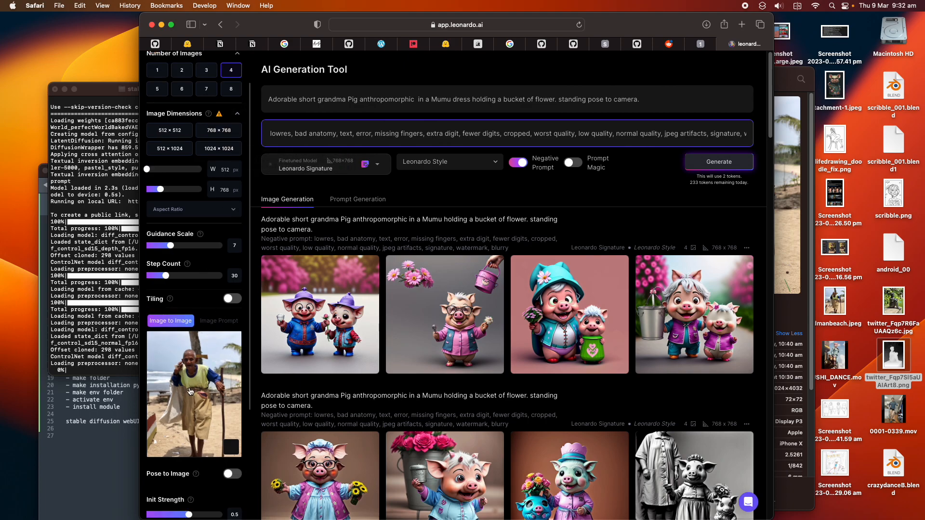
scroll(197, 443, down, 1)
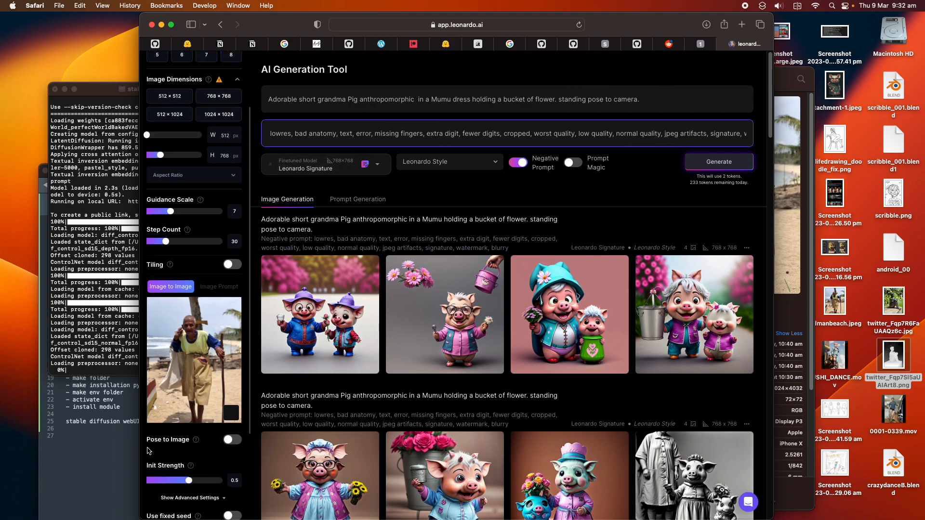
drag(128, 444, 63, 443)
scroll(138, 331, up, 4)
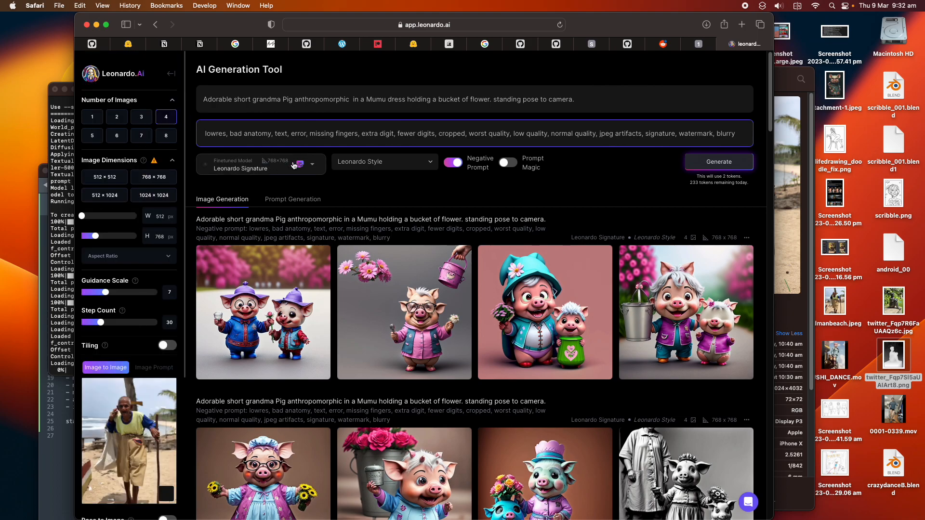
Replace the grandma pig prompt with "old man samurai by the beach"
click(398, 163)
click(511, 171)
click(379, 102)
key(super+a)
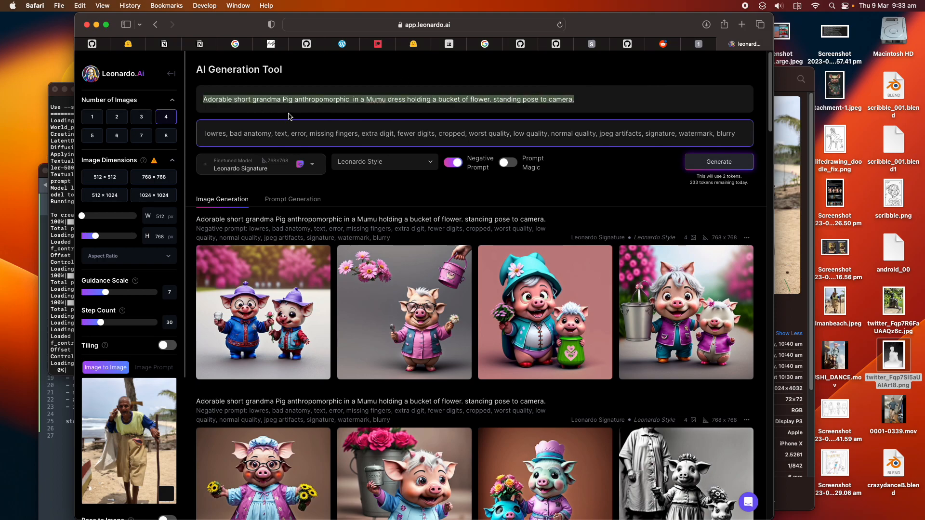
text(old man samurai by the beach)
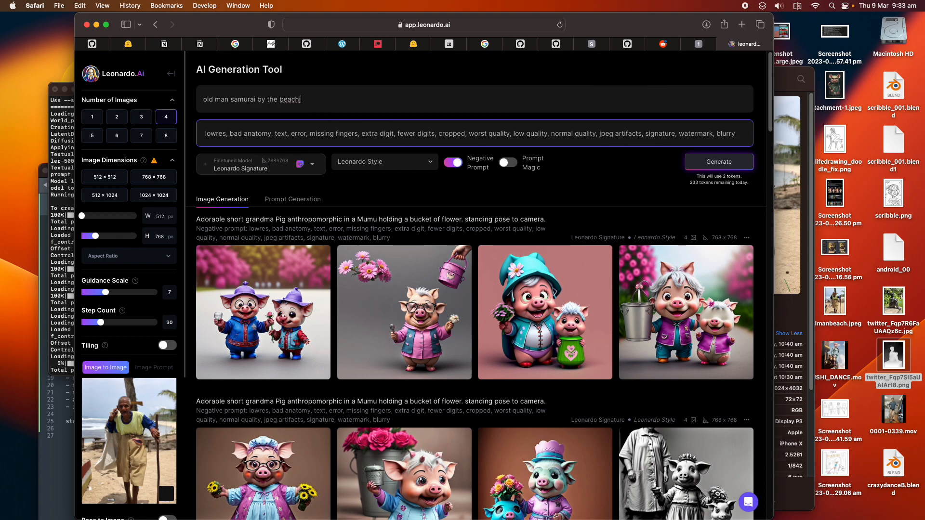
Extend the prompt to "full body portrait old man samurai by the beach, dark skin, daytime" and generate four images
text(ark skin,)
key(super+Left)
text(full body sh)
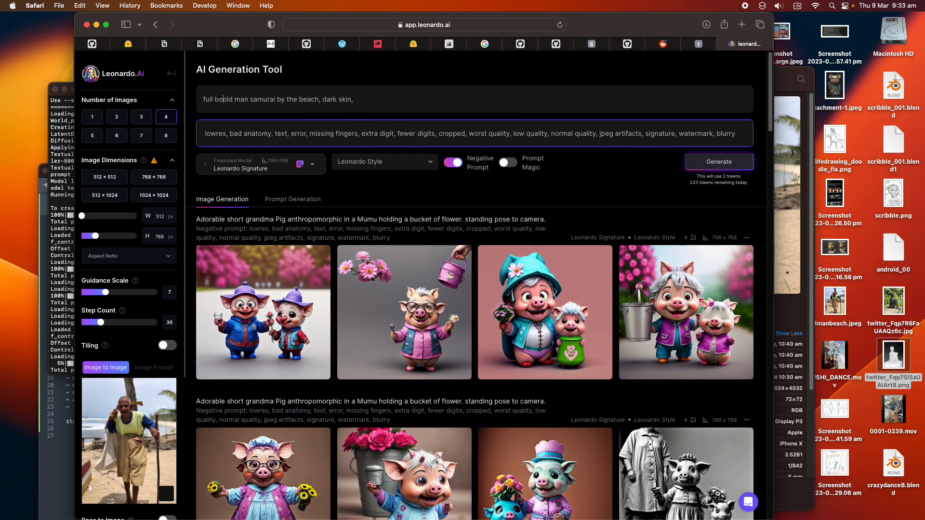
key(BackSpace)
key(BackSpace)
text(portrait ol)
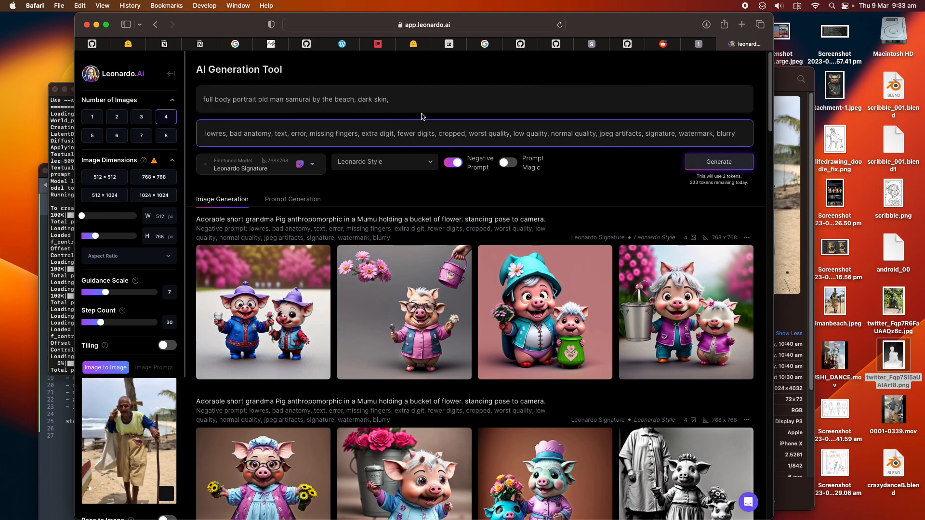
text(d ma)
click(702, 167)
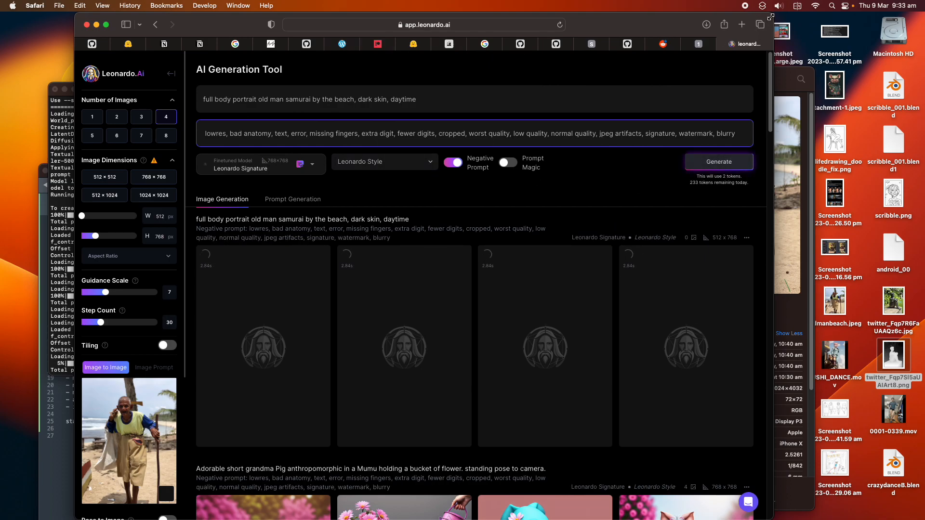
Widen the browser window, enable Pose to Image for the uploaded photo, and generate another set with the same prompt
drag(770, 16, 795, 12)
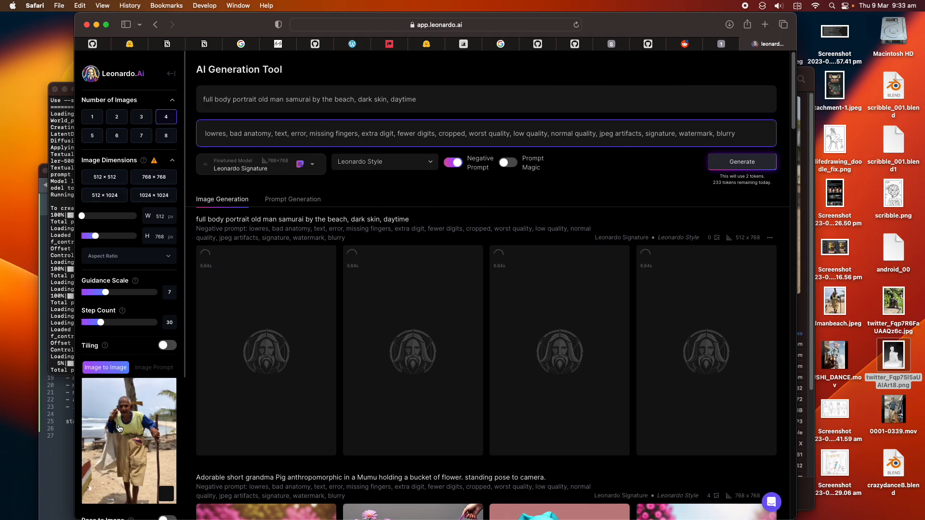
scroll(137, 418, down, 3)
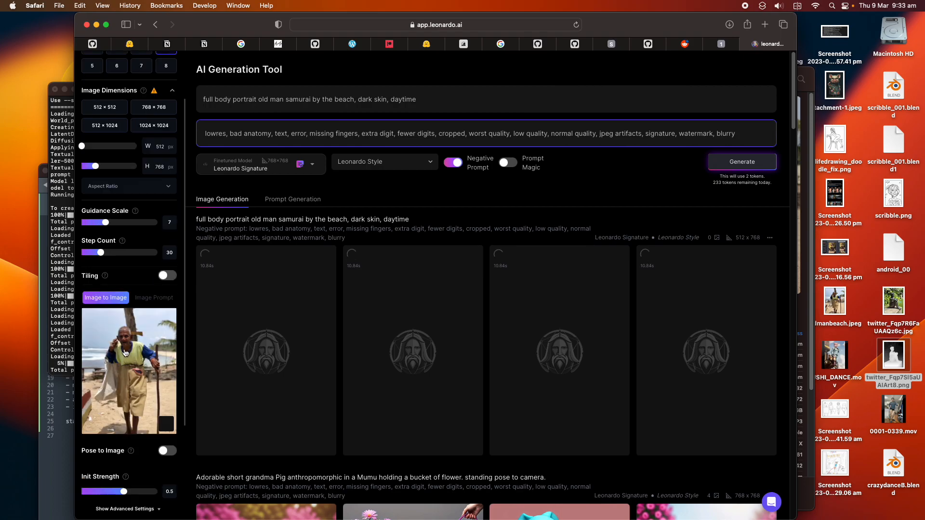
scroll(141, 379, down, 1)
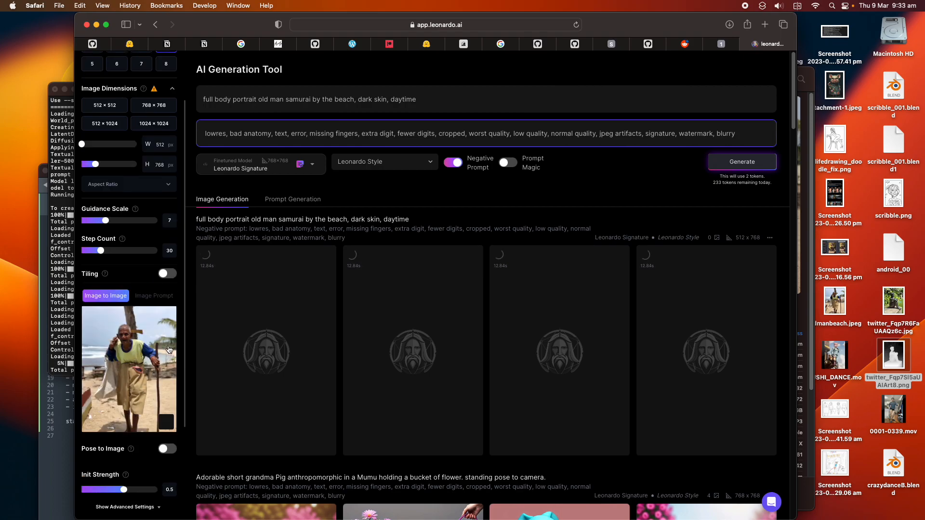
scroll(165, 347, down, 1)
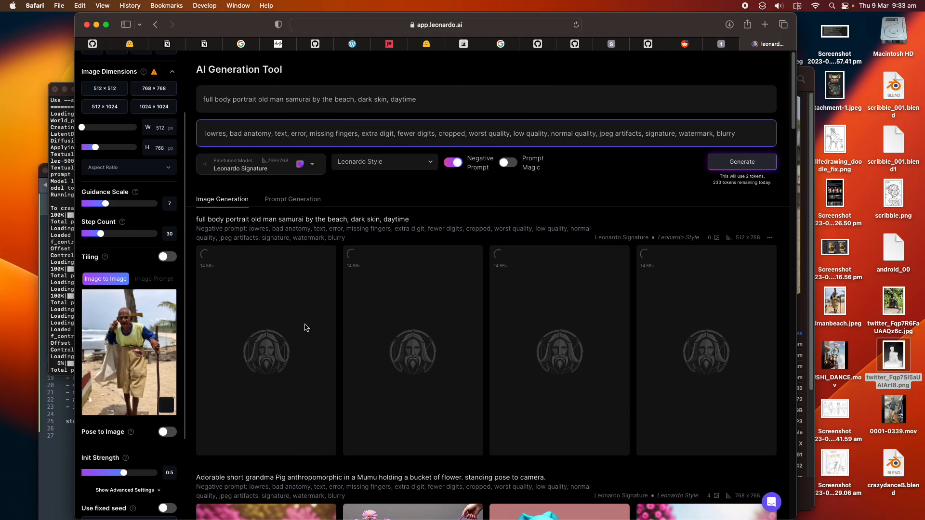
click(166, 433)
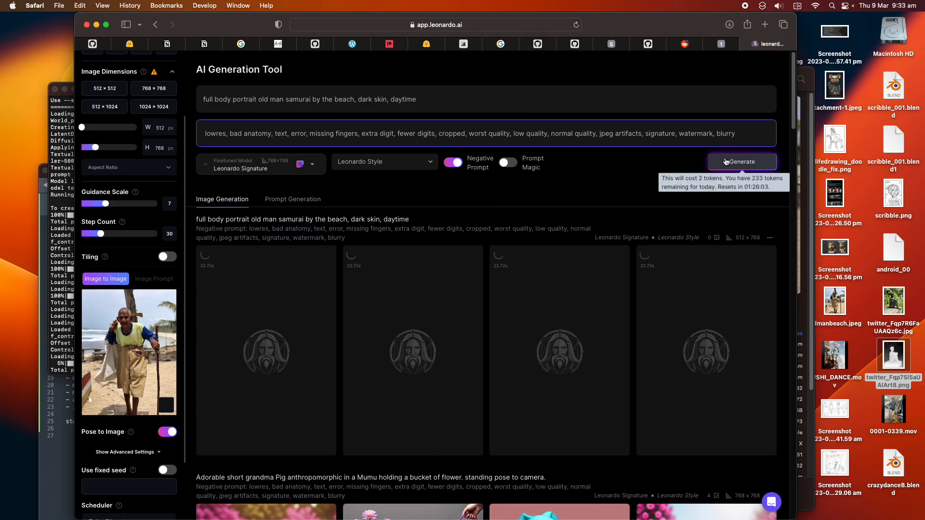
click(742, 162)
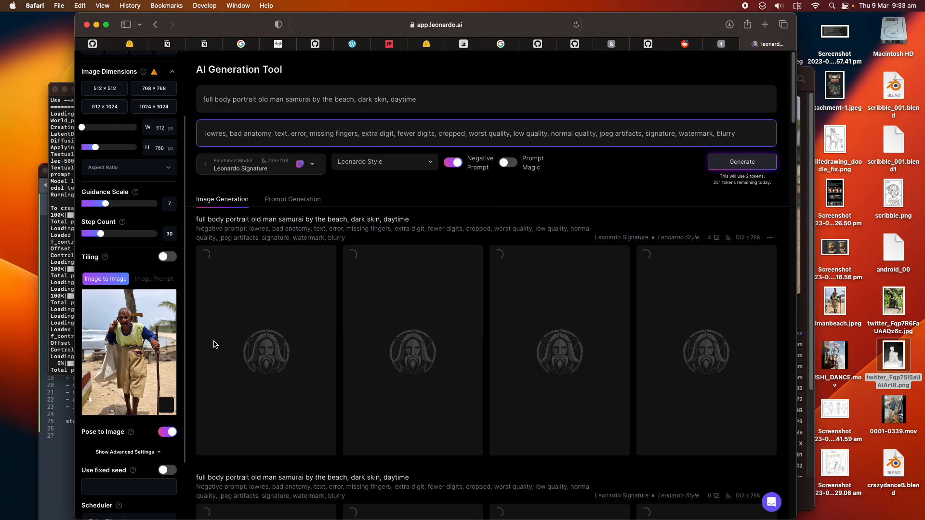
Examine the first set of samurai images and check the progress of the Pose to Image set
scroll(231, 356, down, 5)
scroll(268, 358, up, 5)
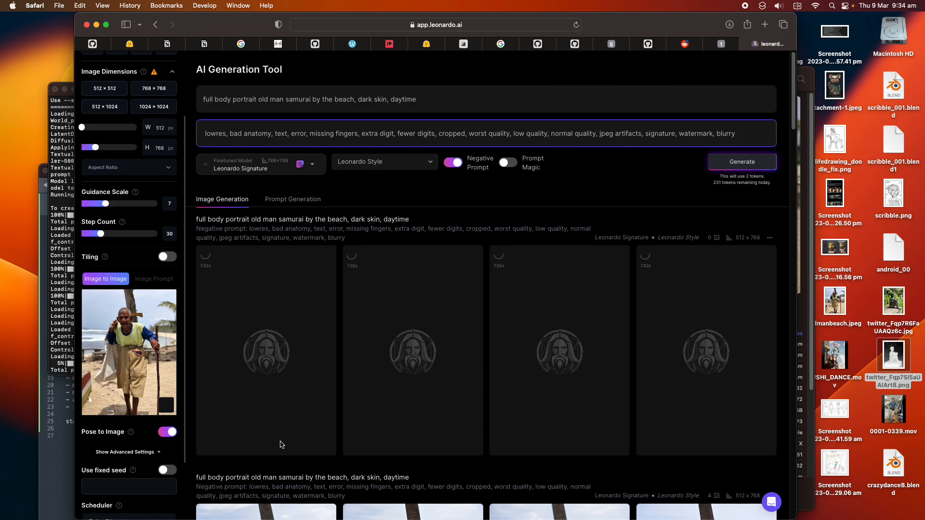
scroll(281, 444, down, 5)
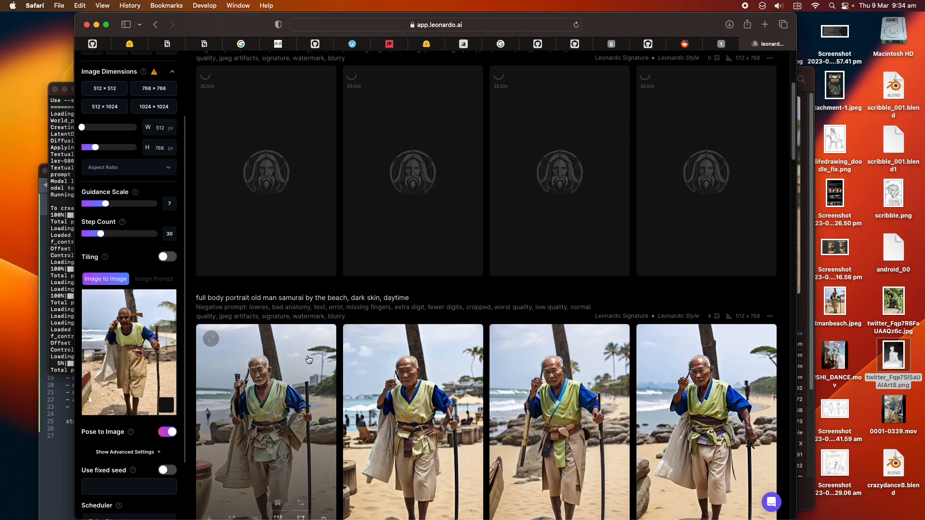
scroll(345, 357, down, 1)
scroll(404, 362, down, 1)
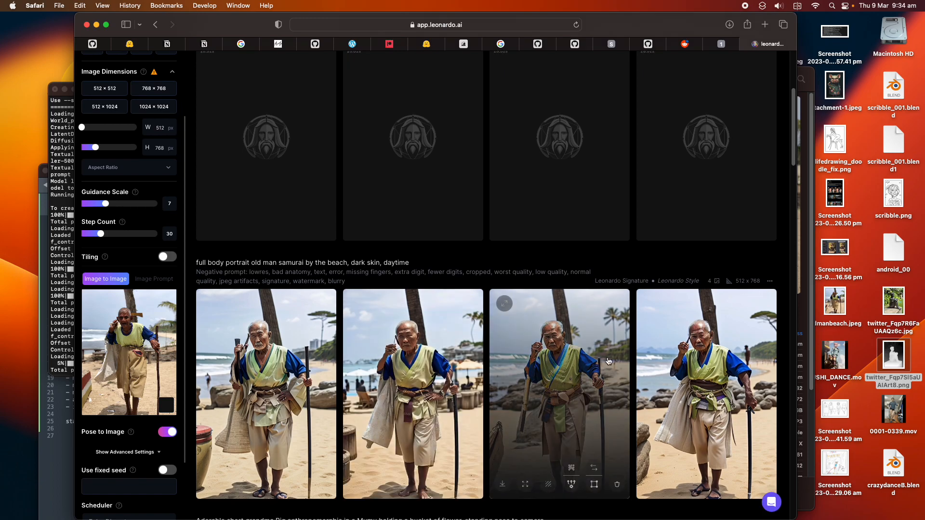
scroll(518, 304, up, 2)
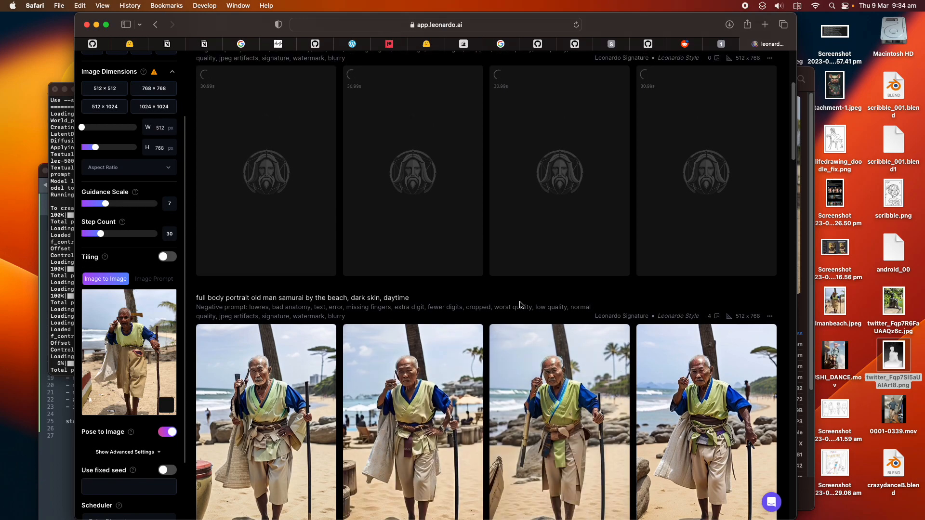
Insert "holding a long sword samurai," between "old man samurai" and "by the beach" in the prompt
scroll(521, 303, up, 5)
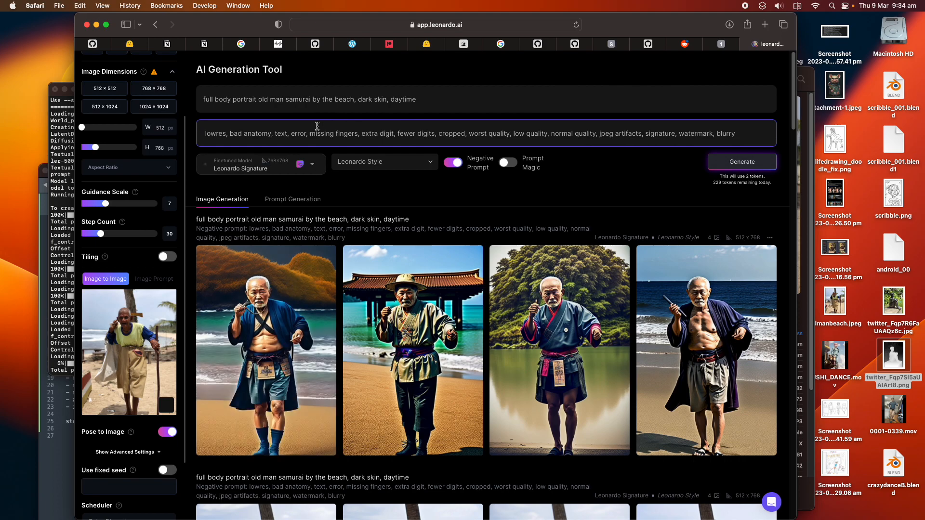
double_click(304, 101)
click(314, 99)
text(holding a long)
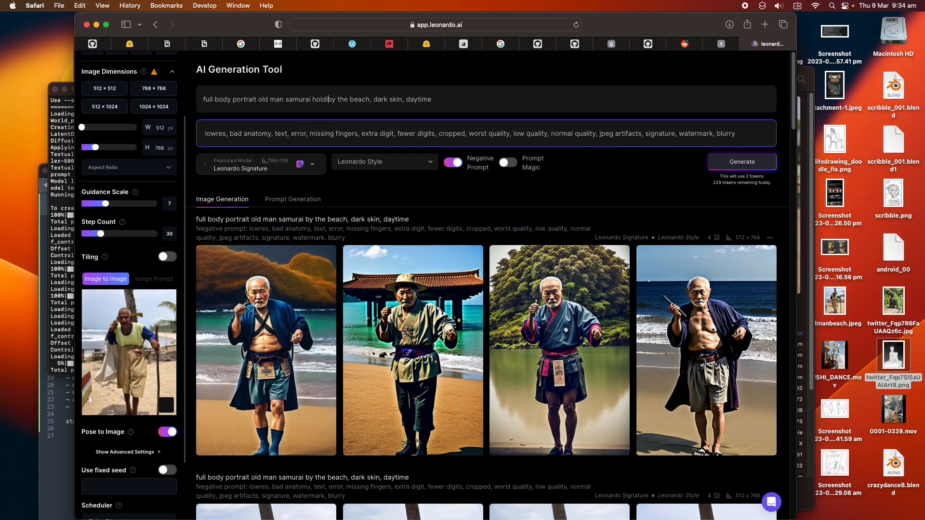
text( stick wo)
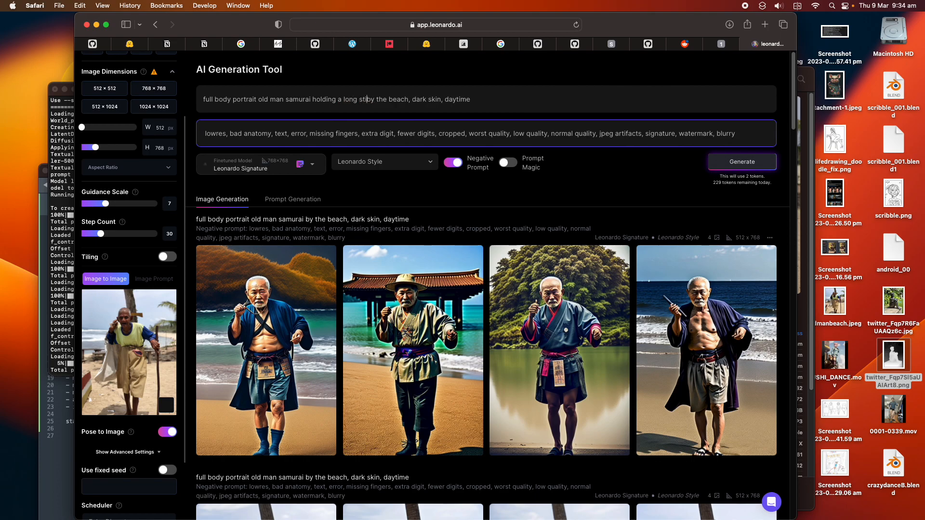
key(BackSpace)
key(BackSpace)
text(sword,)
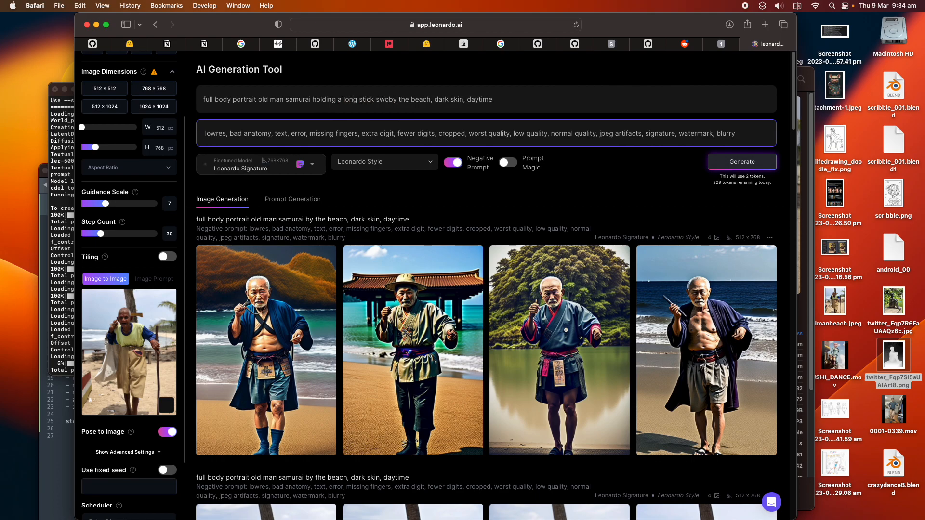
double_click(366, 98)
key(BackSpace)
double_click(367, 99)
key(Right)
text(samurai)
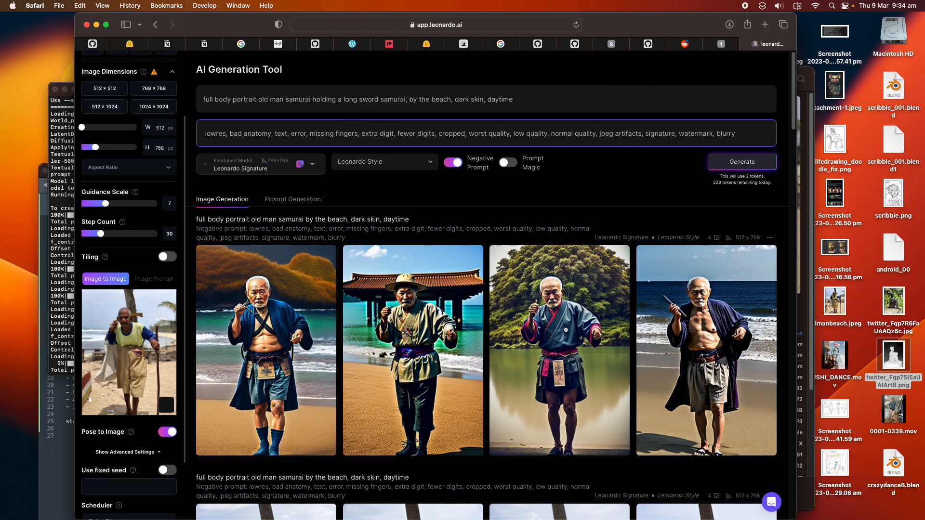
Append "accompanied by monkey" to the end of the prompt and generate a new Pose to Image set
text(nied by monkey)
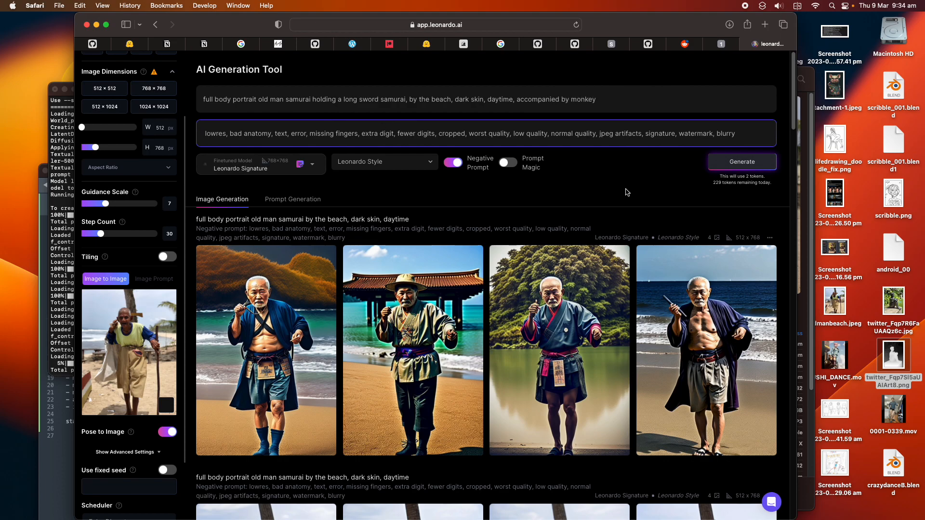
click(727, 164)
scroll(384, 247, down, 1)
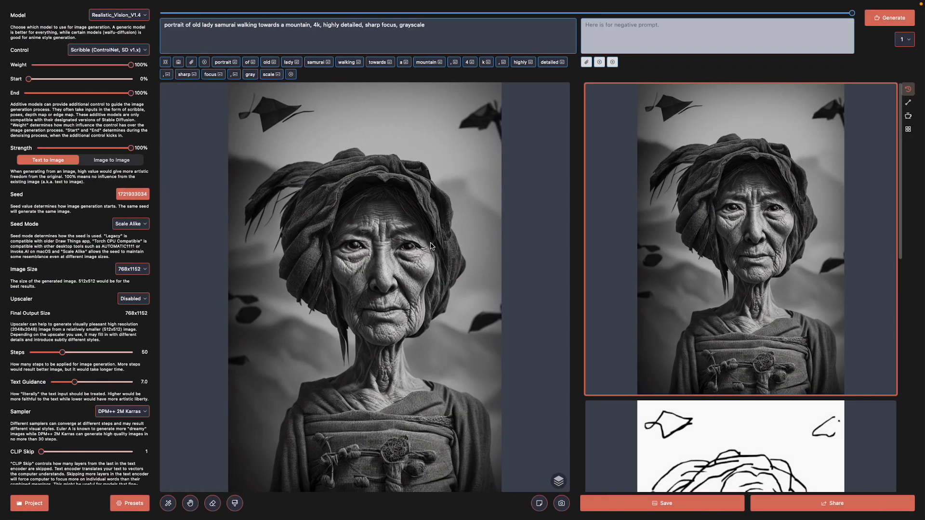
Compare the scribble with its generated portrait in Draw Things, and check the Stable Diffusion web UI's render progress in Terminal
scroll(702, 374, down, 5)
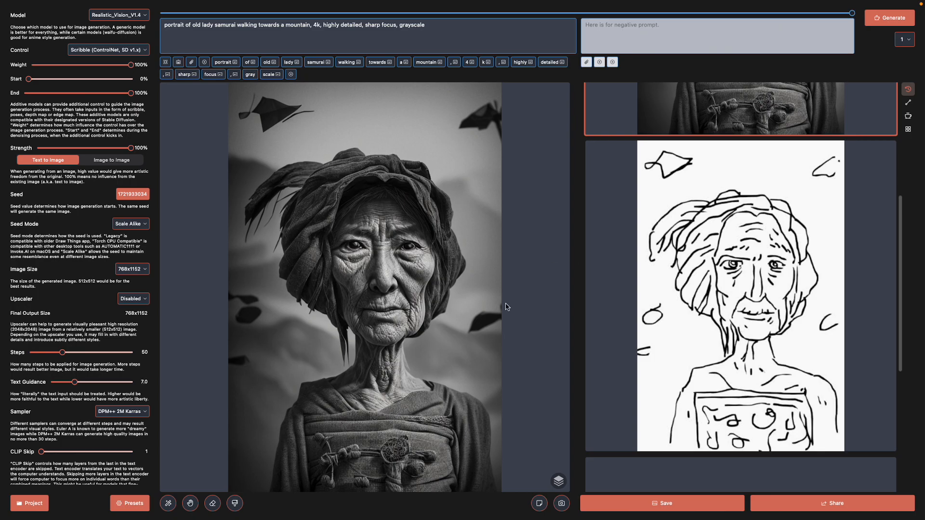
scroll(609, 193, up, 5)
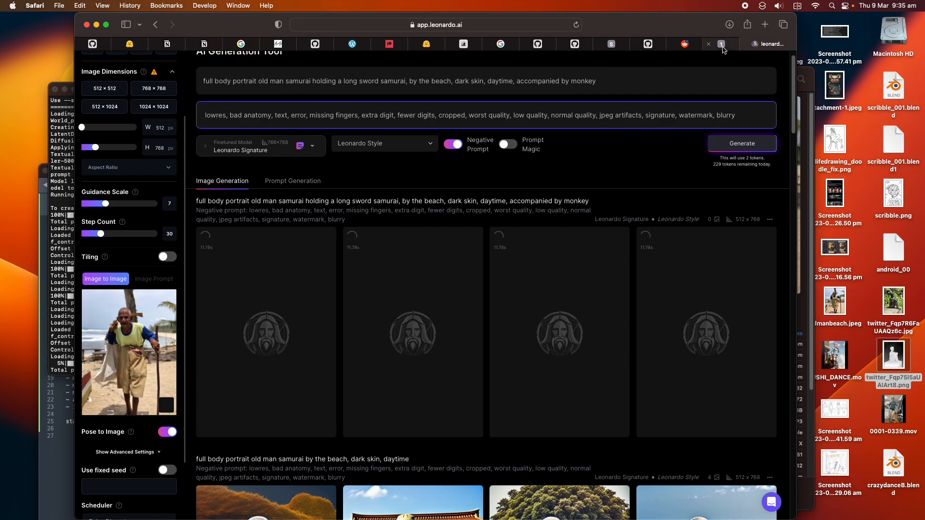
click(722, 44)
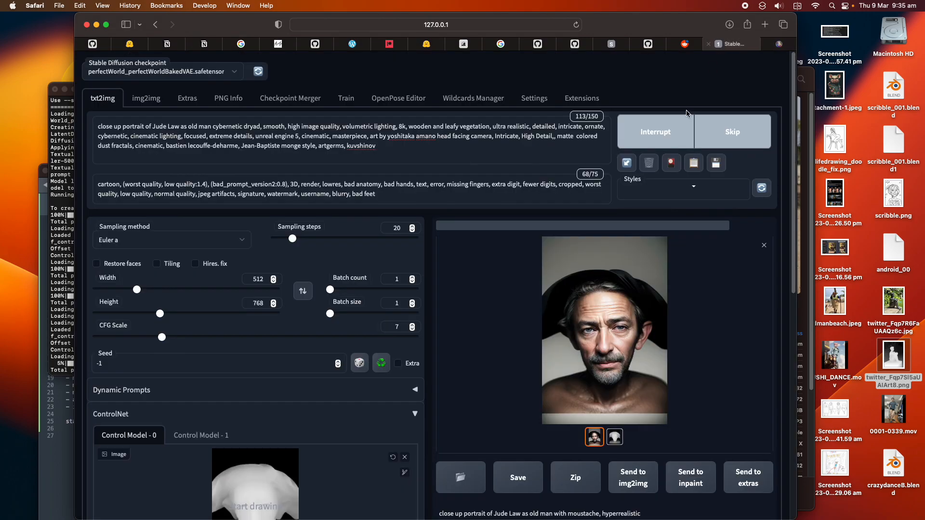
scroll(608, 318, down, 1)
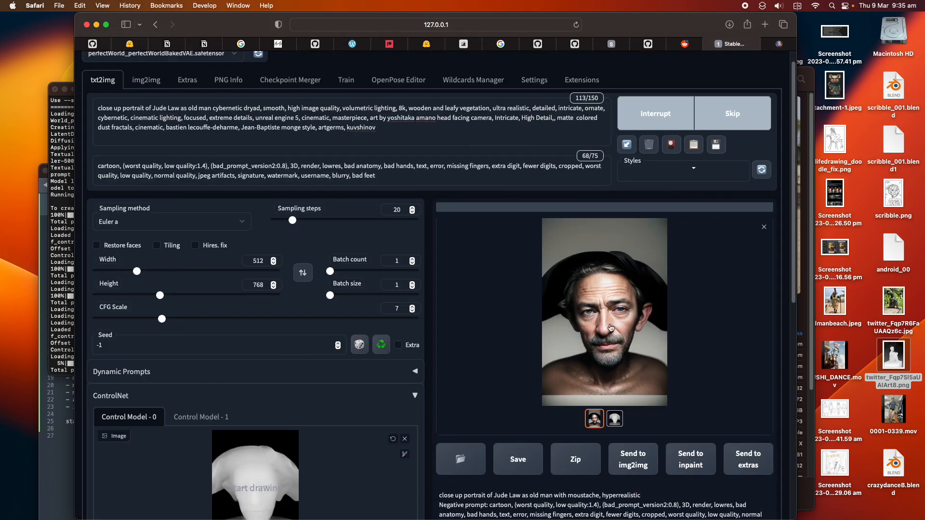
click(61, 284)
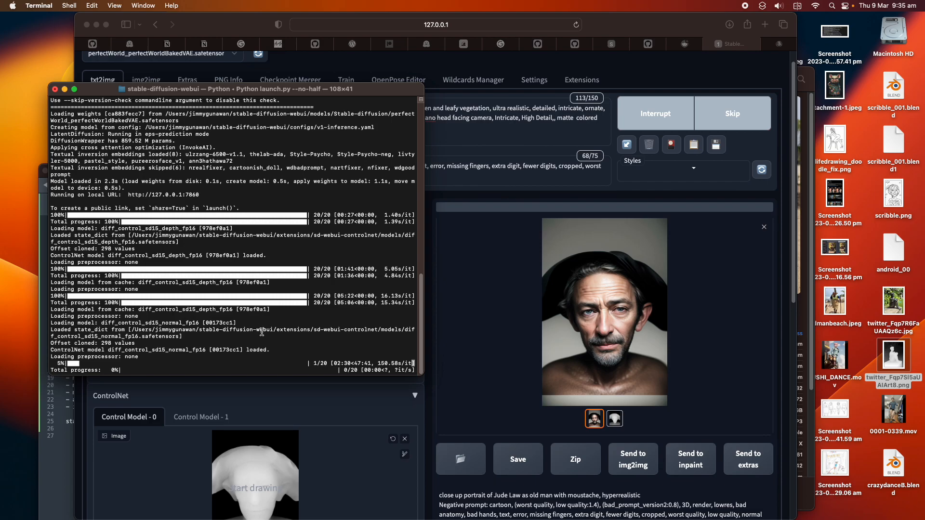
drag(195, 355, 141, 308)
drag(101, 334, 158, 355)
click(218, 303)
drag(664, 26, 668, 26)
key(ctrl+Right)
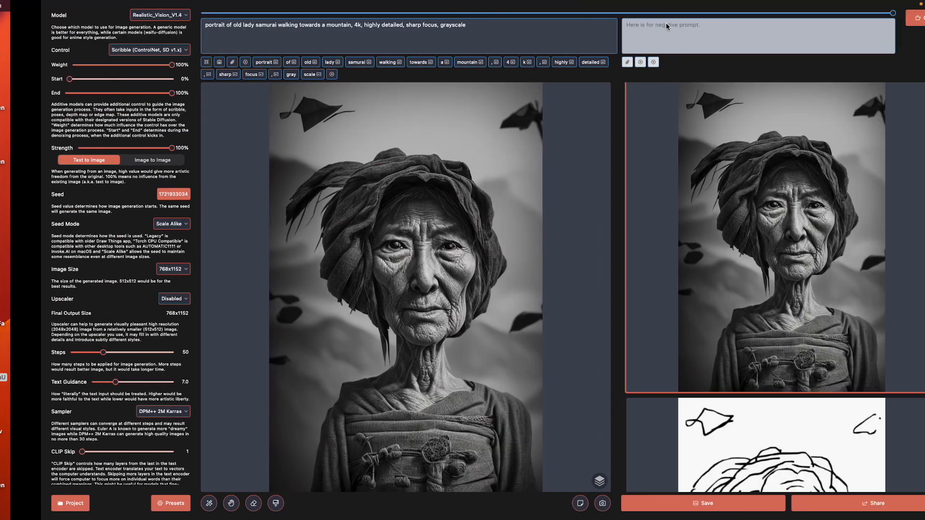
scroll(756, 410, down, 5)
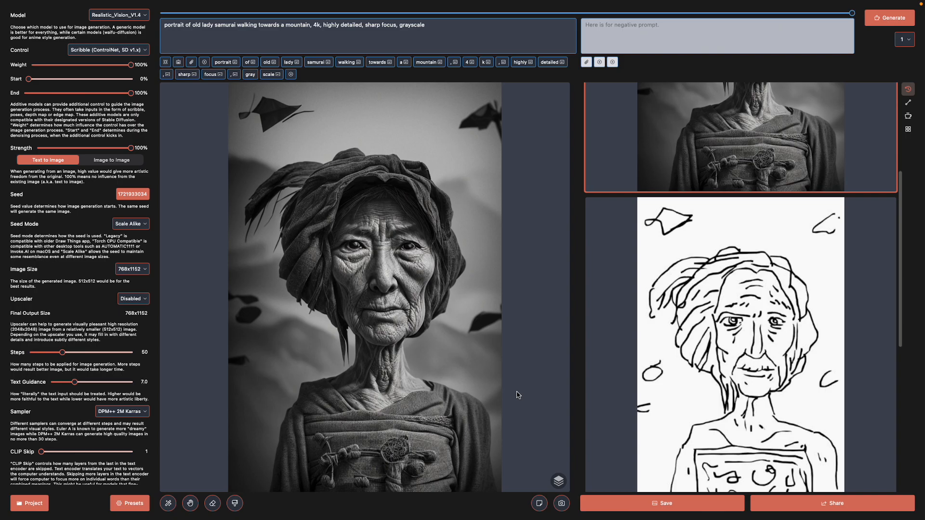
key(ctrl+Left)
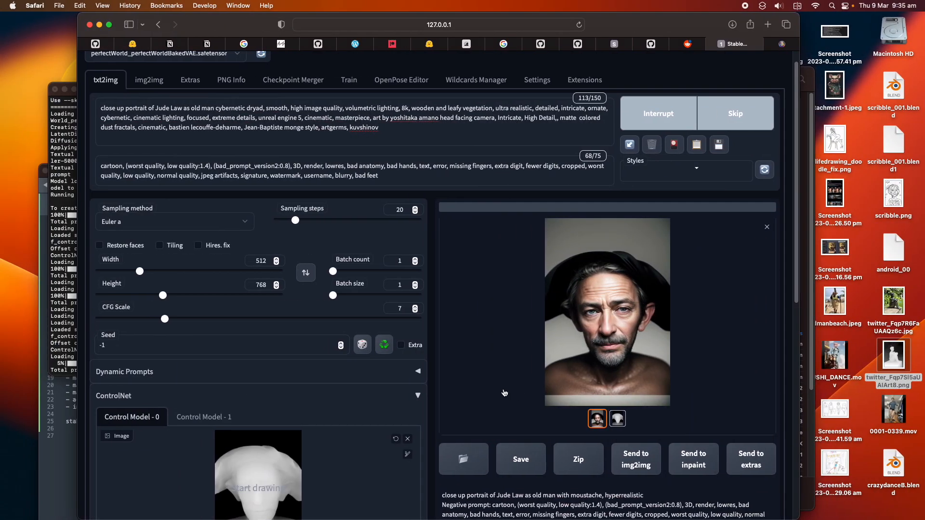
scroll(482, 480, down, 5)
click(68, 331)
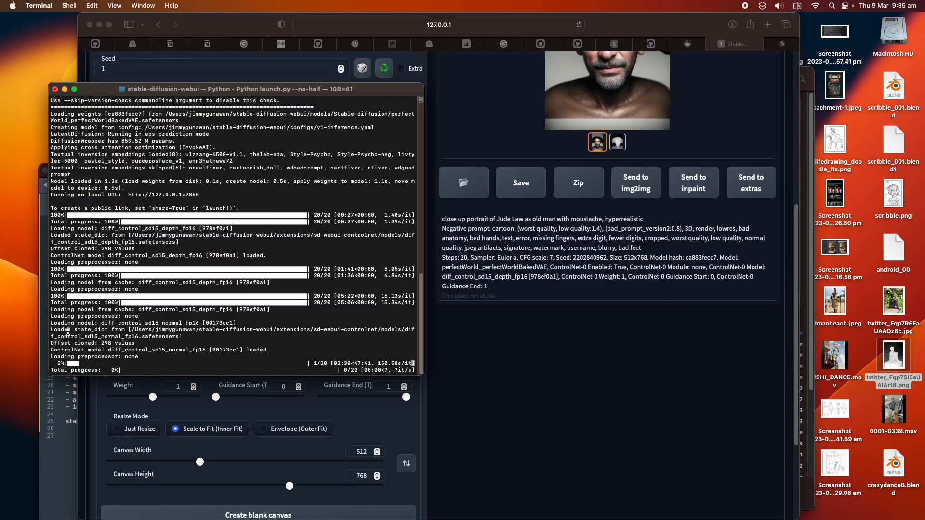
click(613, 25)
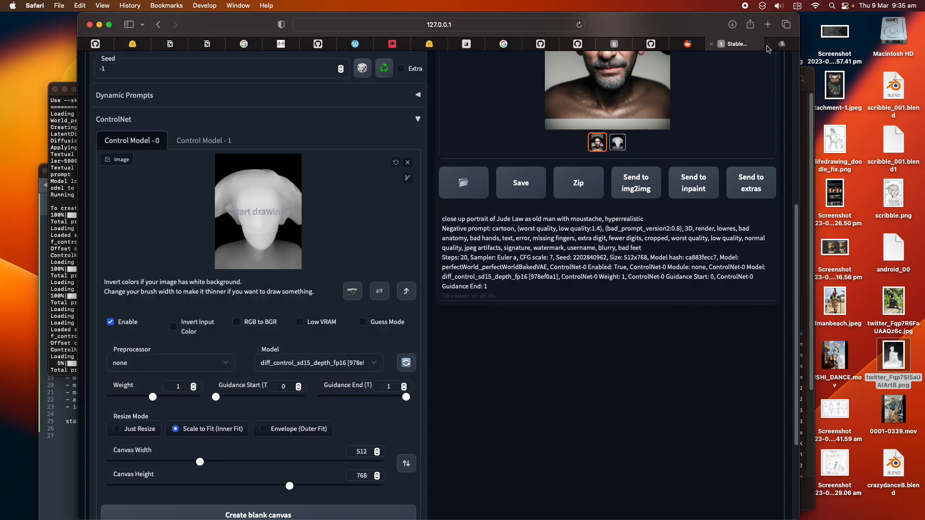
Switch back to Leonardo.Ai, slightly widen the browser window, and compare the sword-holding samurai images with the earlier sets
click(776, 44)
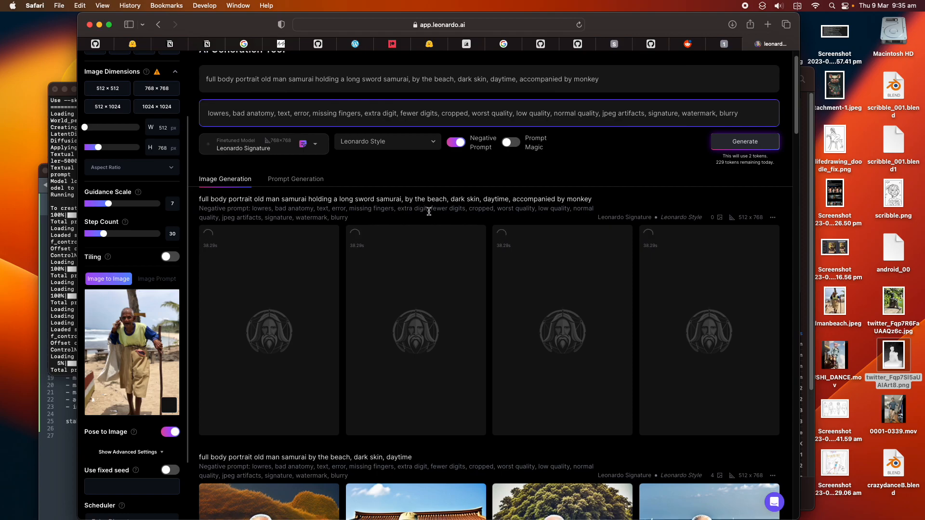
scroll(484, 207, down, 3)
scroll(674, 111, up, 4)
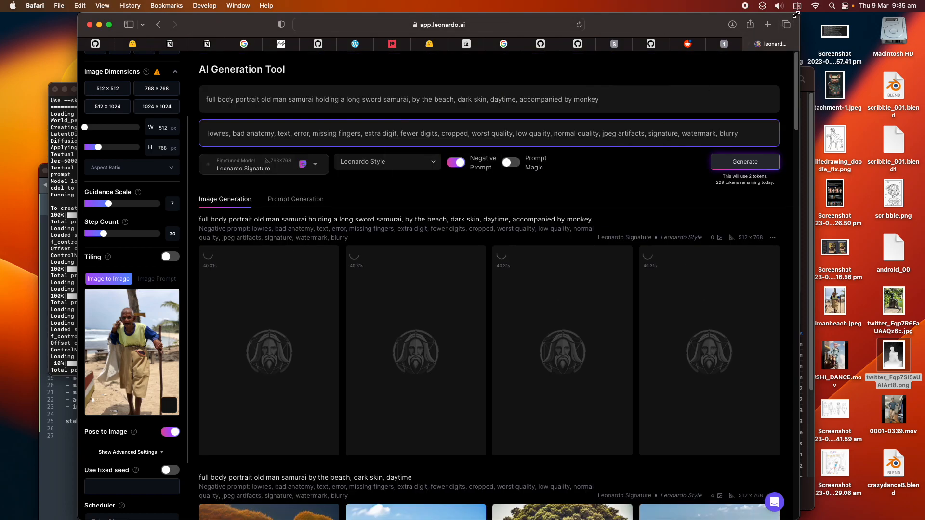
drag(799, 14, 811, 14)
scroll(552, 214, down, 1)
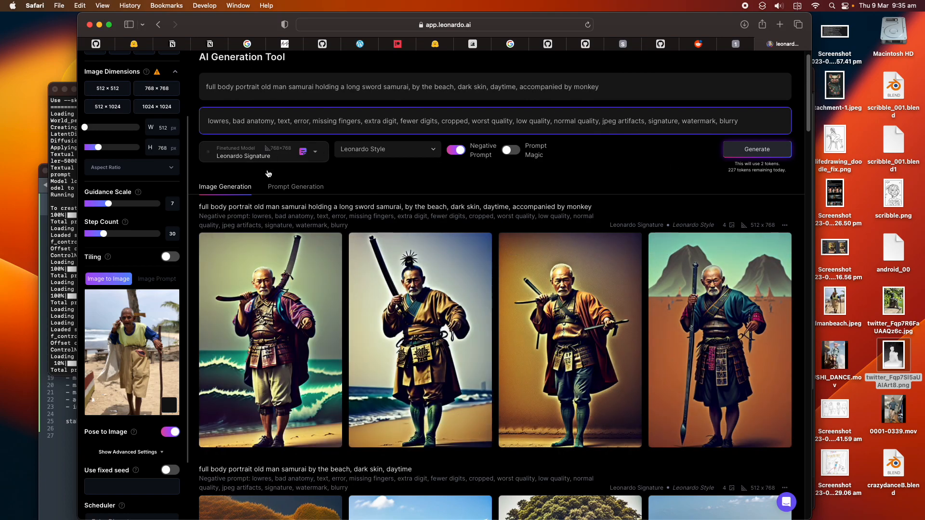
scroll(387, 75, up, 1)
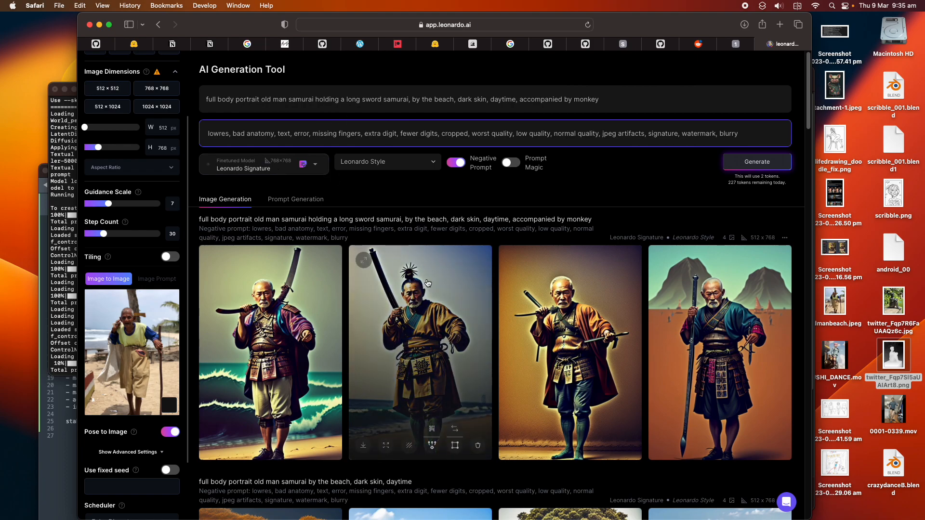
scroll(514, 302, down, 1)
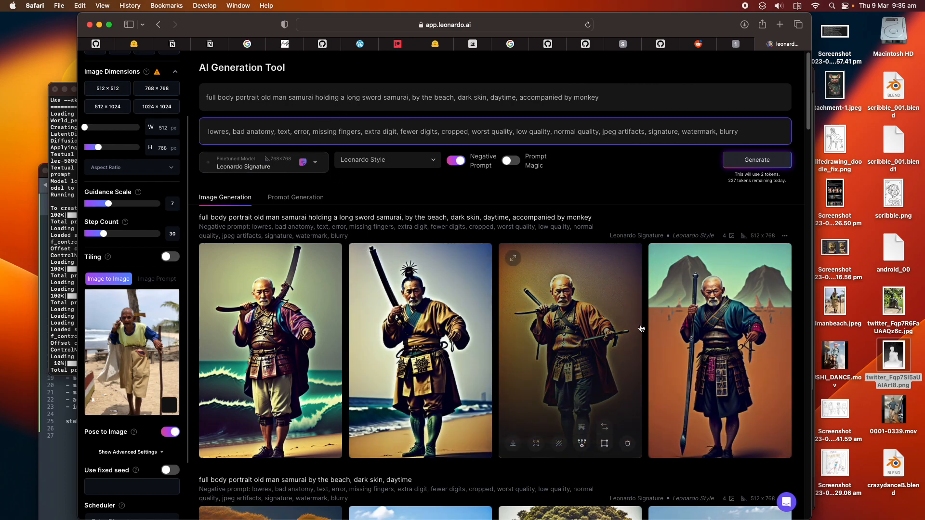
scroll(452, 221, down, 5)
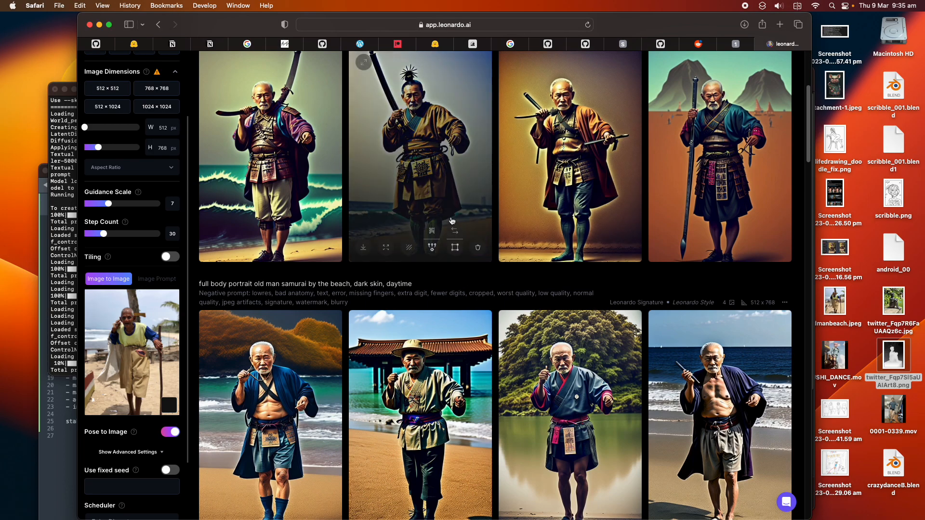
scroll(455, 191, down, 10)
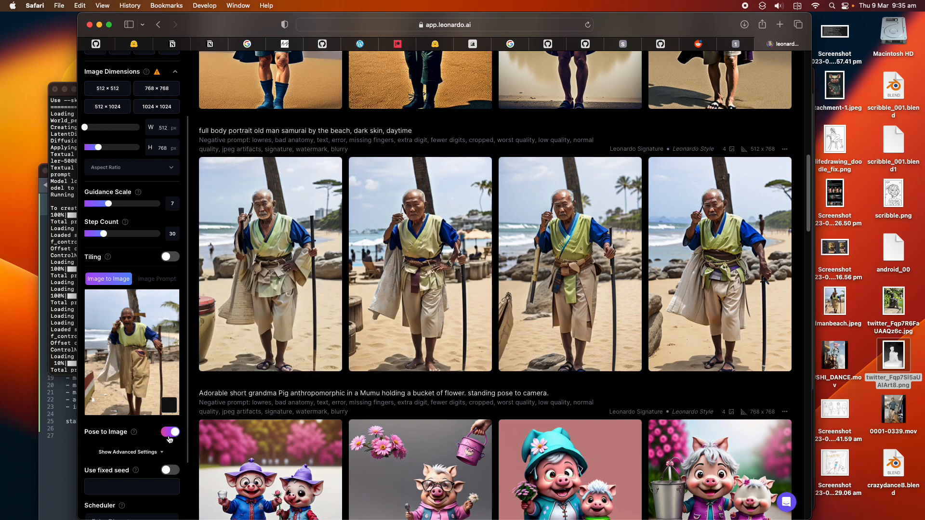
Generate another set from the same prompt with Pose to Image turned off and Prompt Magic turned on
click(170, 433)
scroll(419, 289, up, 2)
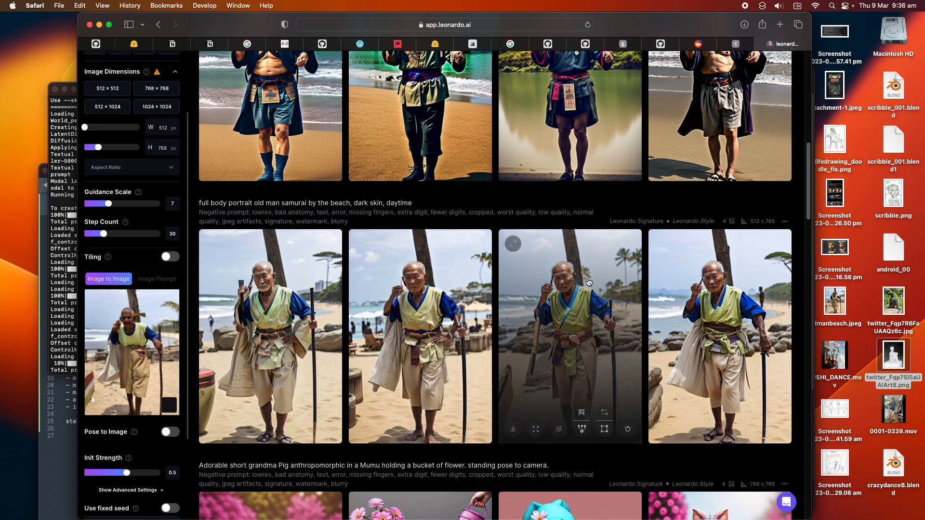
scroll(707, 318, up, 5)
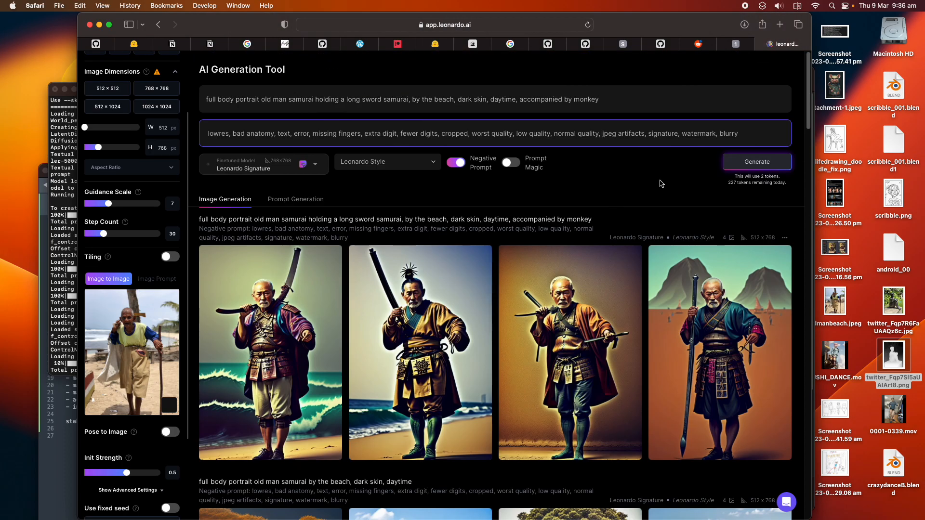
click(511, 163)
click(755, 162)
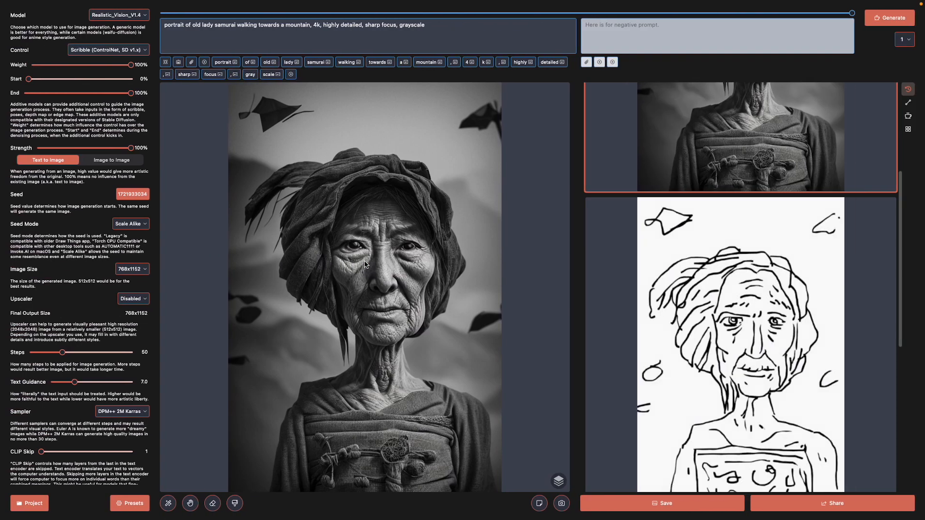
Switch to Draw Things, review the scribble and its portrait in the history, and start a blank canvas
scroll(694, 208, up, 3)
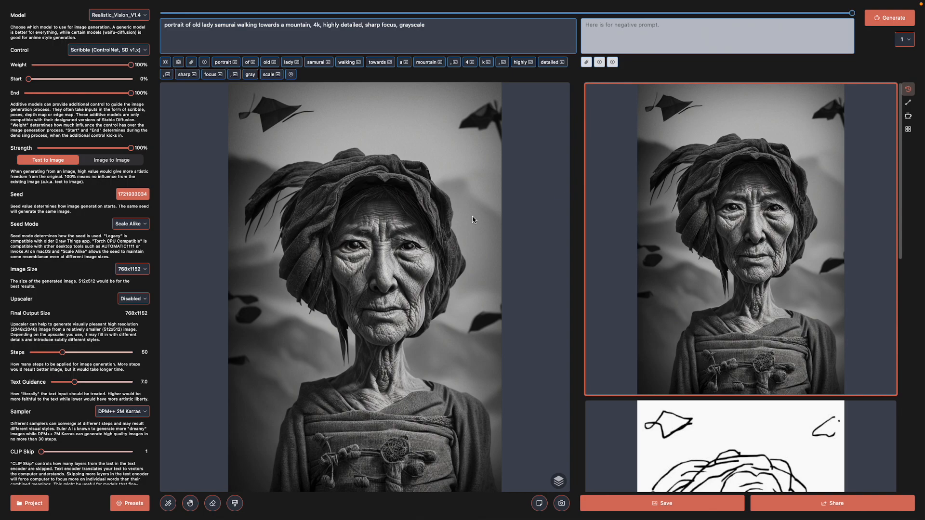
scroll(660, 337, down, 5)
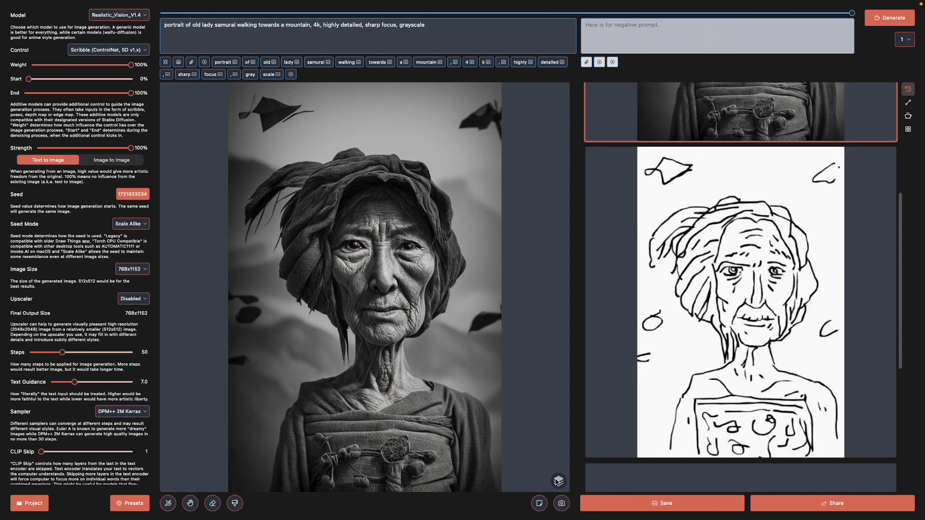
click(539, 502)
Start loading a depth map layer from files and open the clipdrop-api folder
click(558, 481)
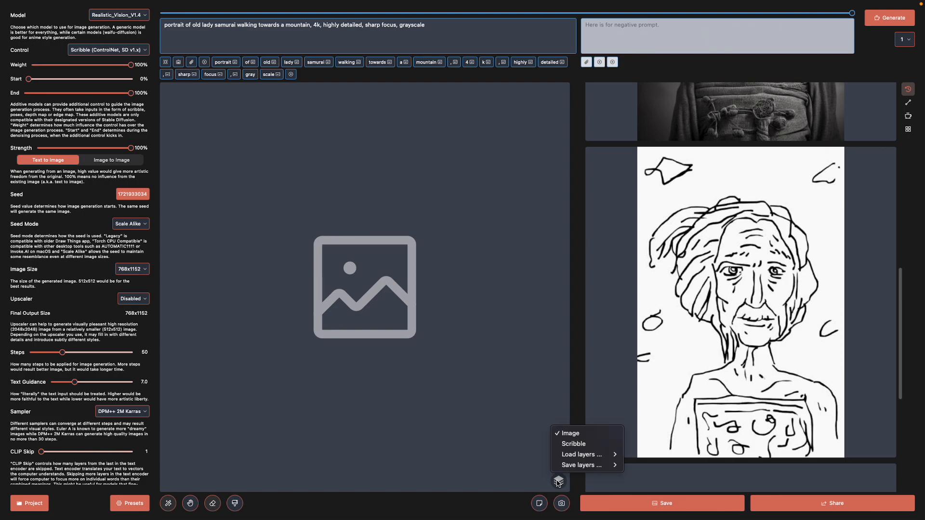
mouse_move(584, 459)
mouse_move(645, 465)
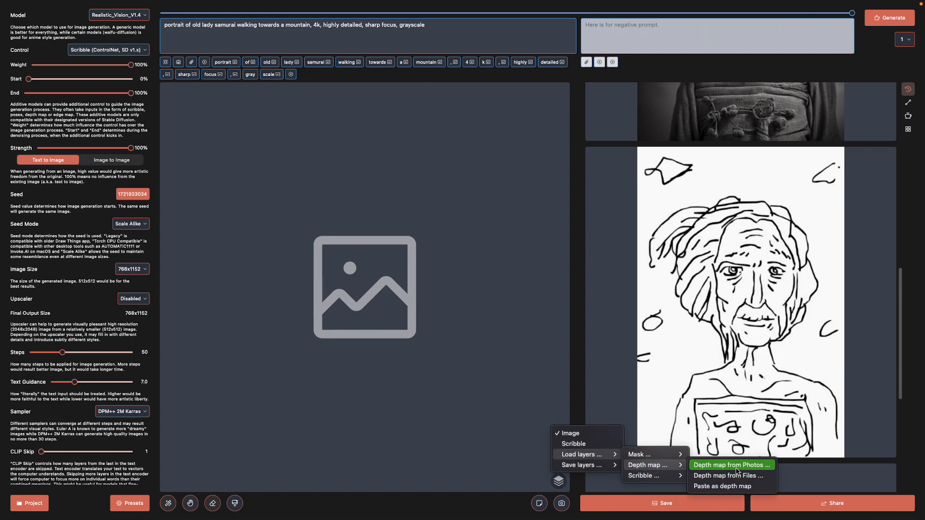
click(737, 470)
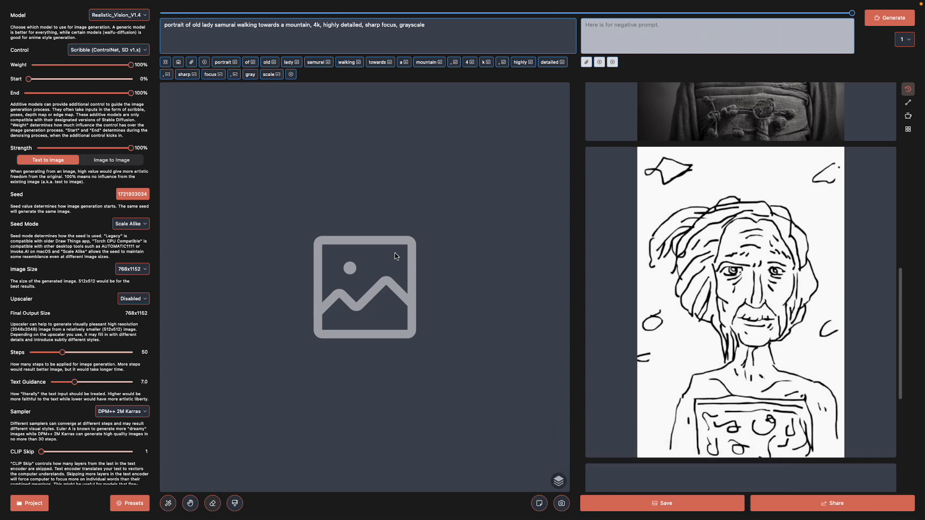
scroll(331, 330, down, 3)
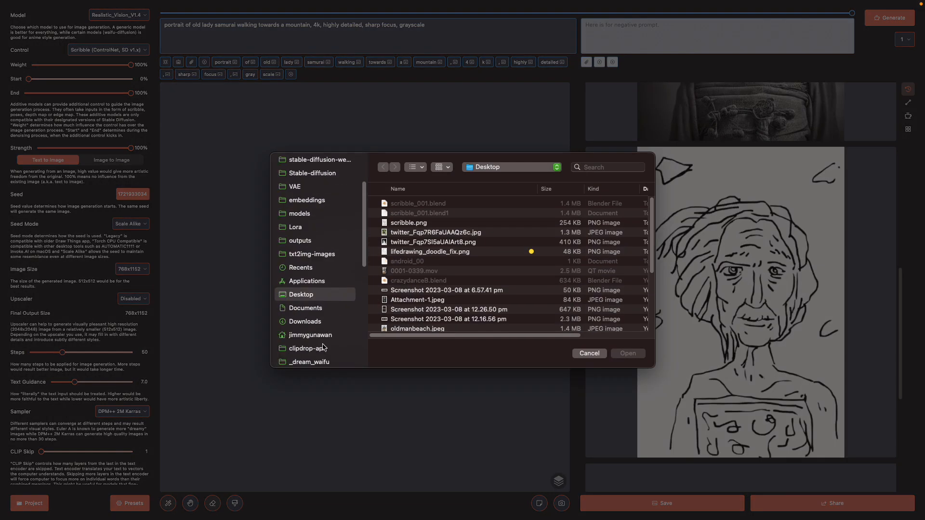
click(324, 348)
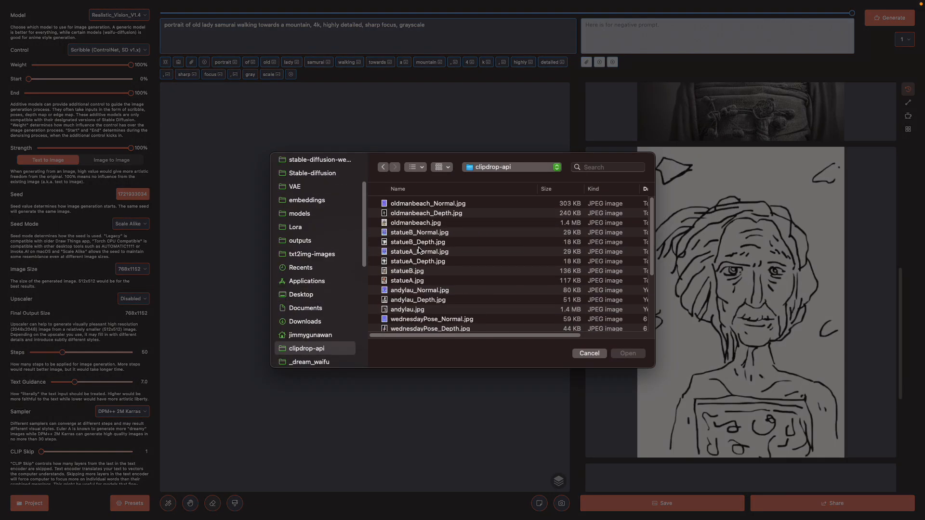
Preview statueA_Depth.jpg and statueB_Depth.jpg, and load statueB_Depth.jpg as the depth map
click(435, 273)
click(440, 263)
key(space)
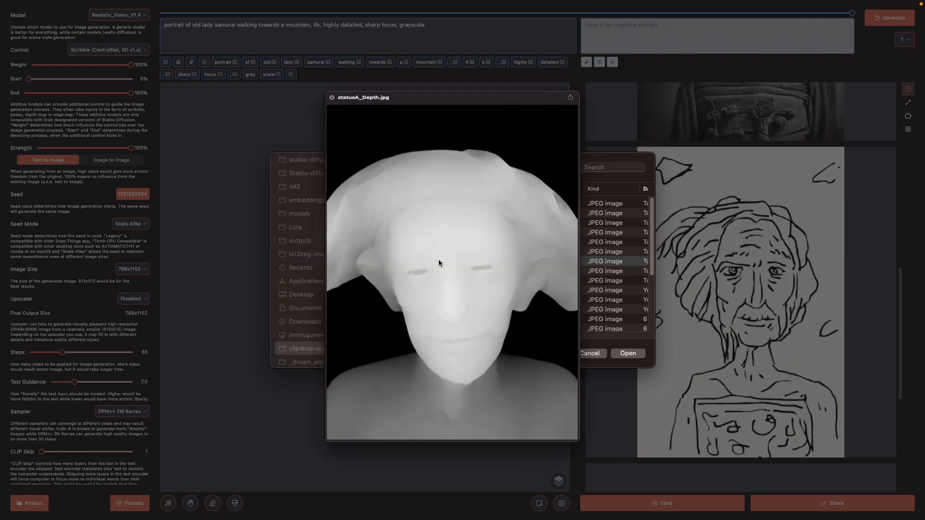
key(space)
click(444, 242)
key(space)
key(space)
click(622, 354)
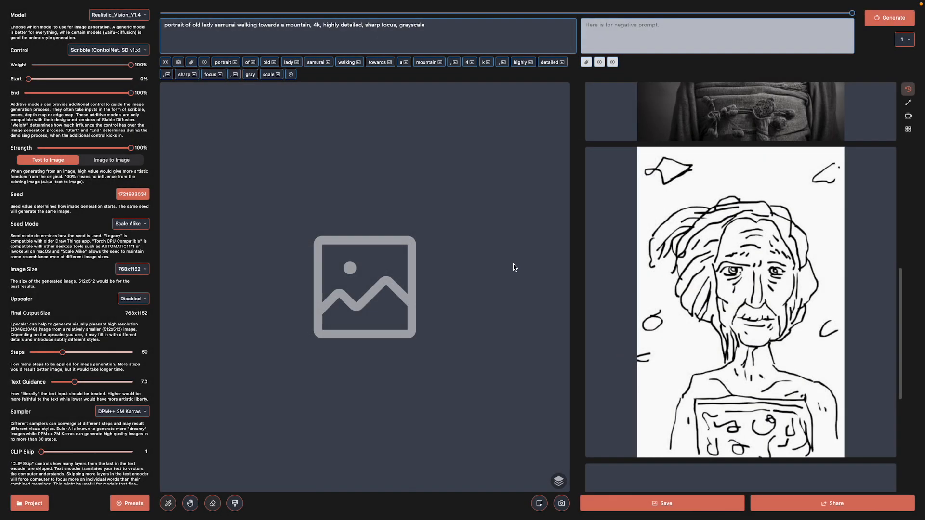
Rewrite the prompt as "portrait of old lady at the fuji mountain, 4k, highly detailed, sharp focus,"
double_click(221, 26)
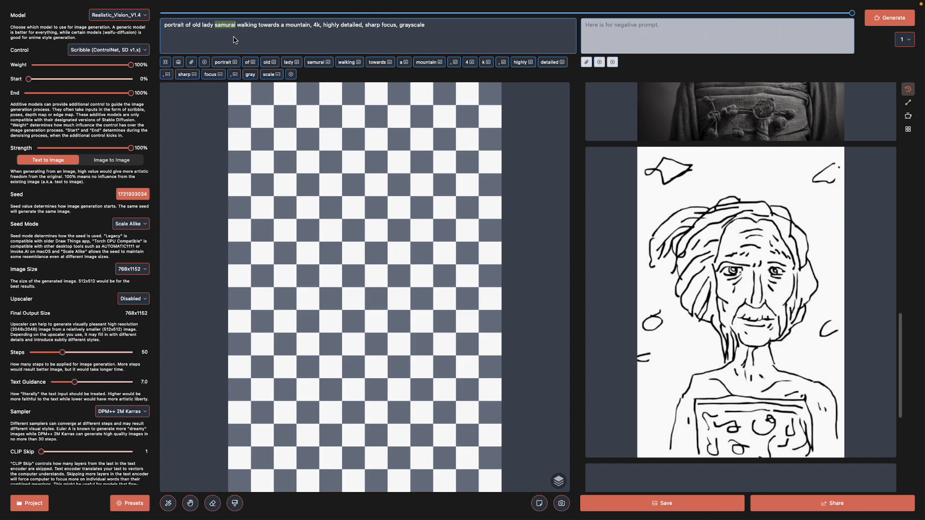
key(BackSpace)
double_click(226, 25)
drag(226, 25, 253, 26)
key(BackSpace)
text(a)
key(BackSpace)
key(Delete)
key(Delete)
text(at the fuji)
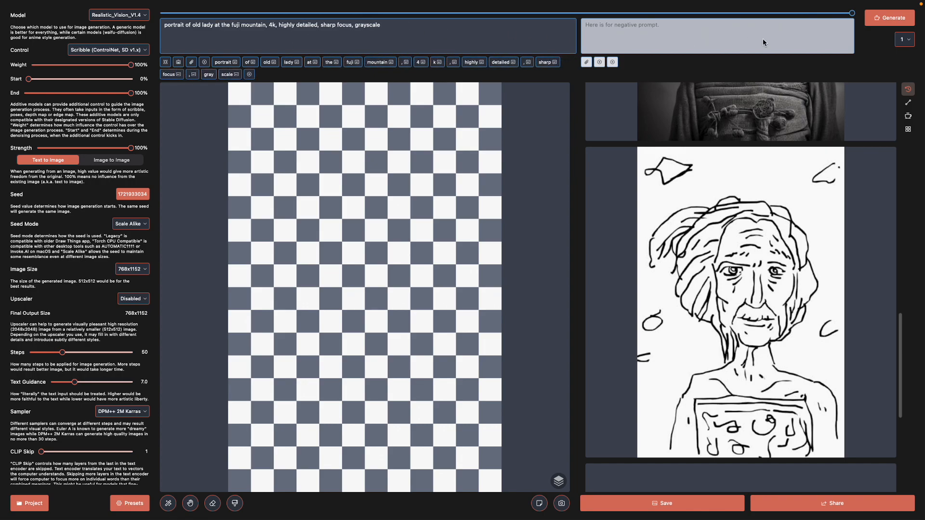
double_click(375, 24)
key(BackSpace)
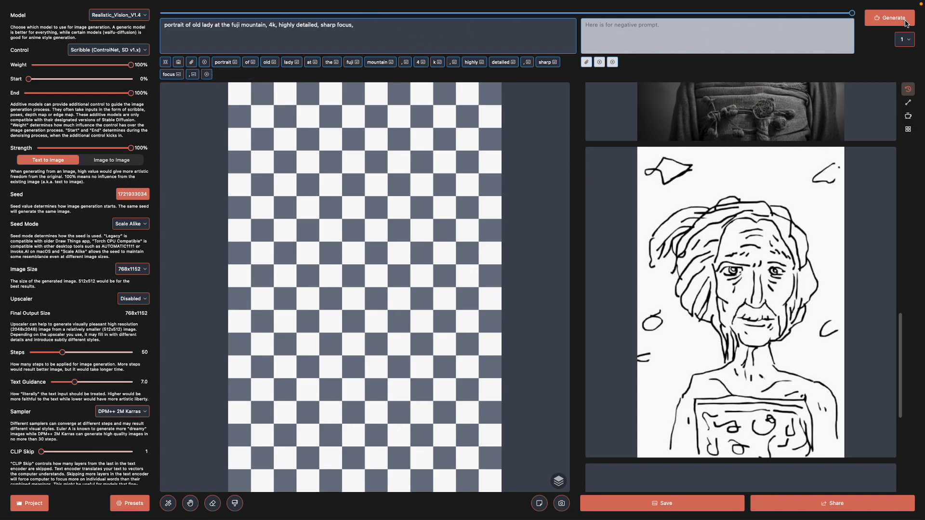
Copy the negative prompt from Leonardo.Ai in Safari into the negative prompt in Draw Things, and generate the image
key(ctrl+Left)
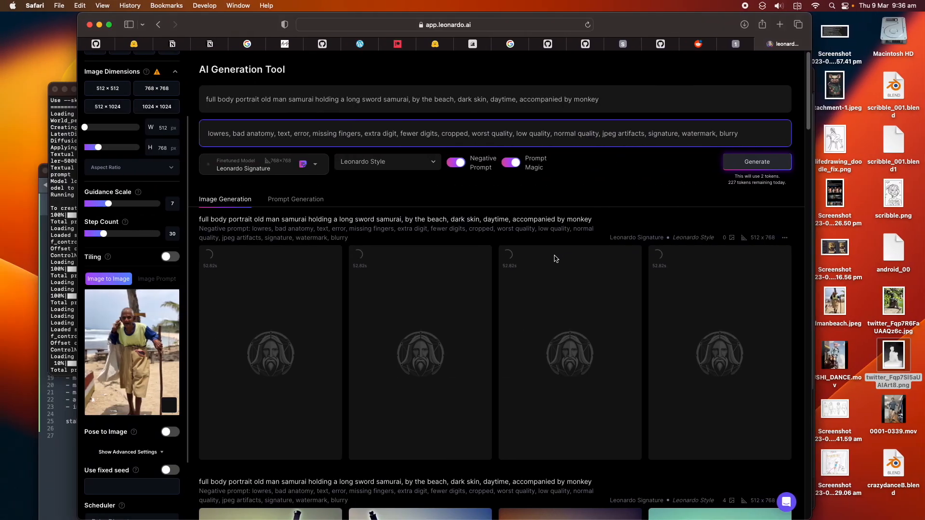
triple_click(432, 132)
key(super+c)
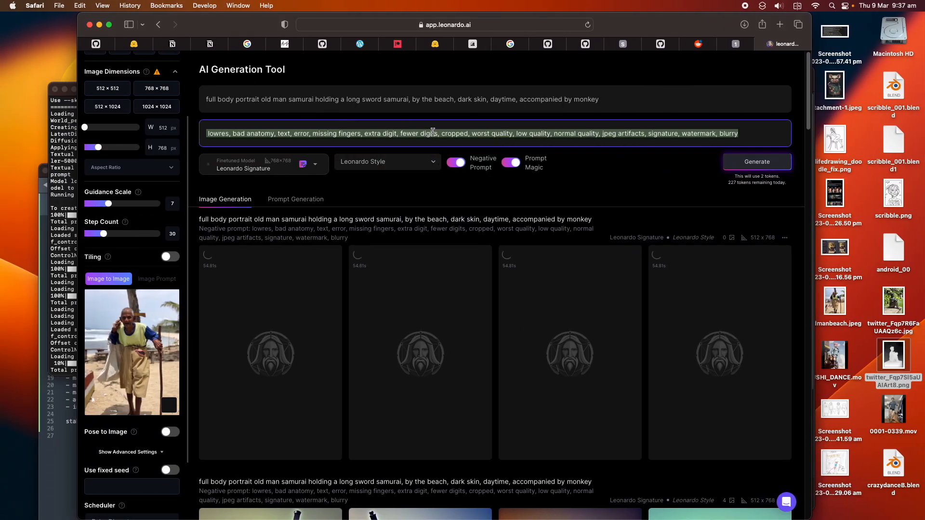
key(ctrl+Right)
key(super+v)
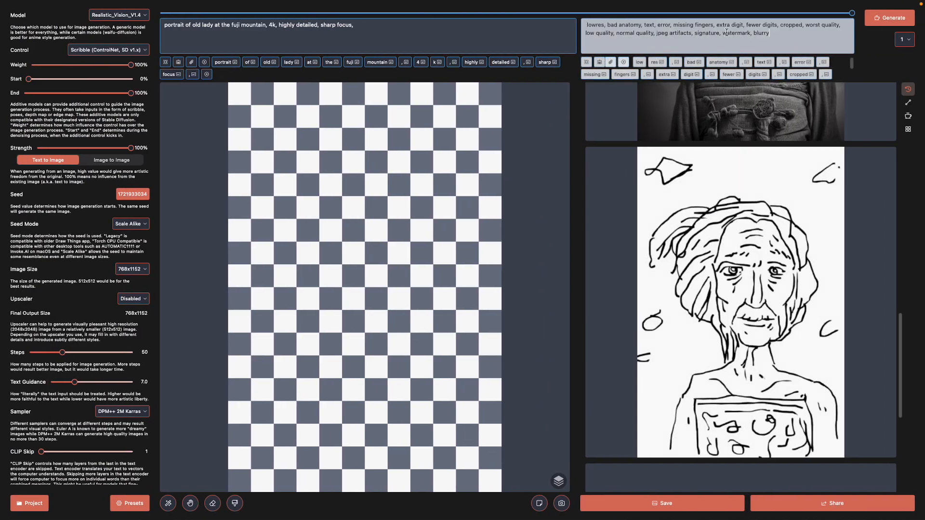
click(871, 21)
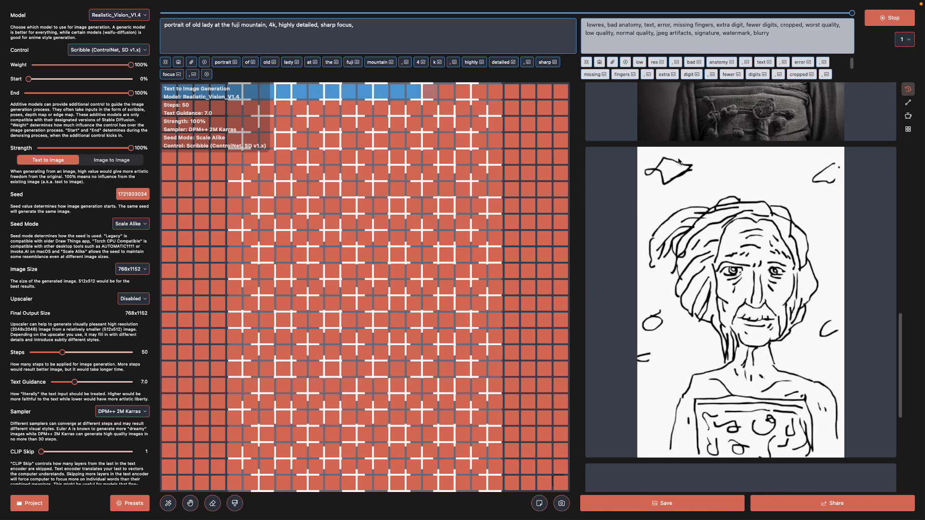
Switch to Leonardo.Ai, review the newest samurai set, and turn off Prompt Magic to check the Init Strength setting
key(ctrl+Left)
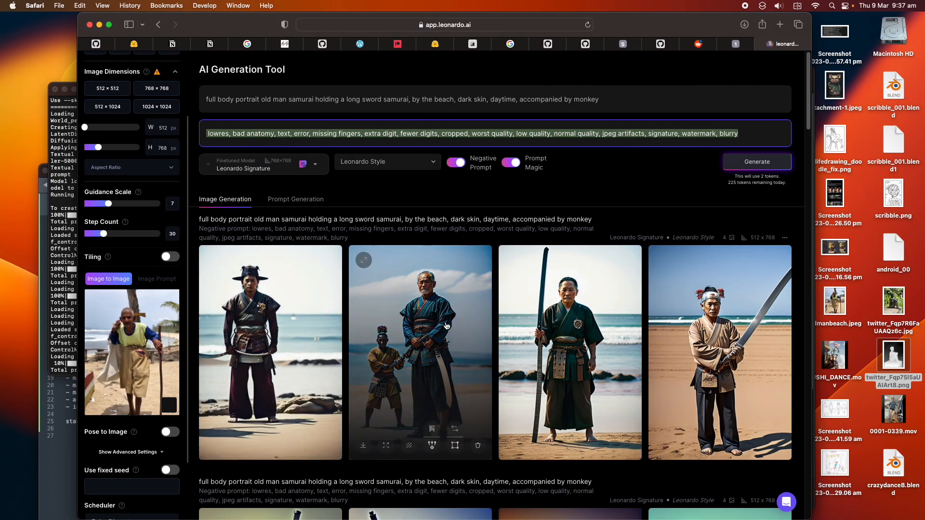
scroll(191, 353, down, 5)
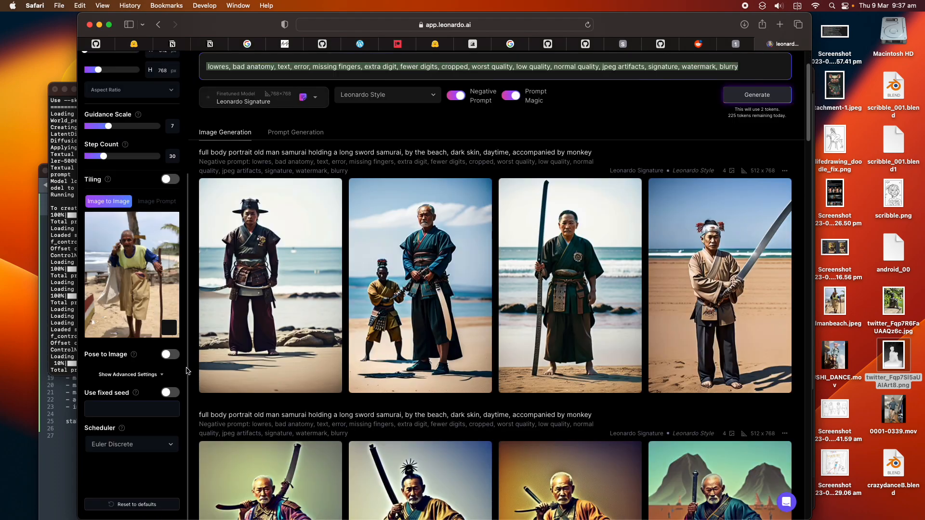
scroll(246, 355, up, 2)
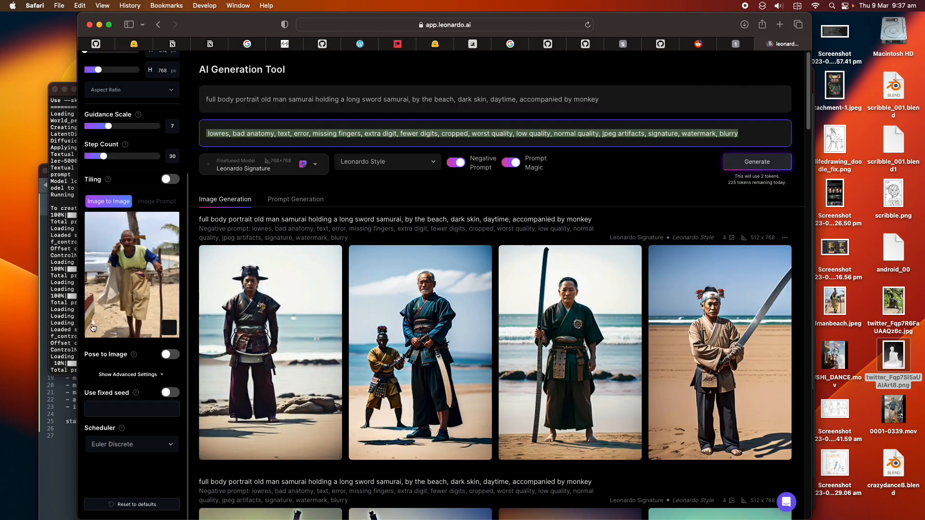
scroll(165, 304, up, 4)
scroll(480, 191, down, 1)
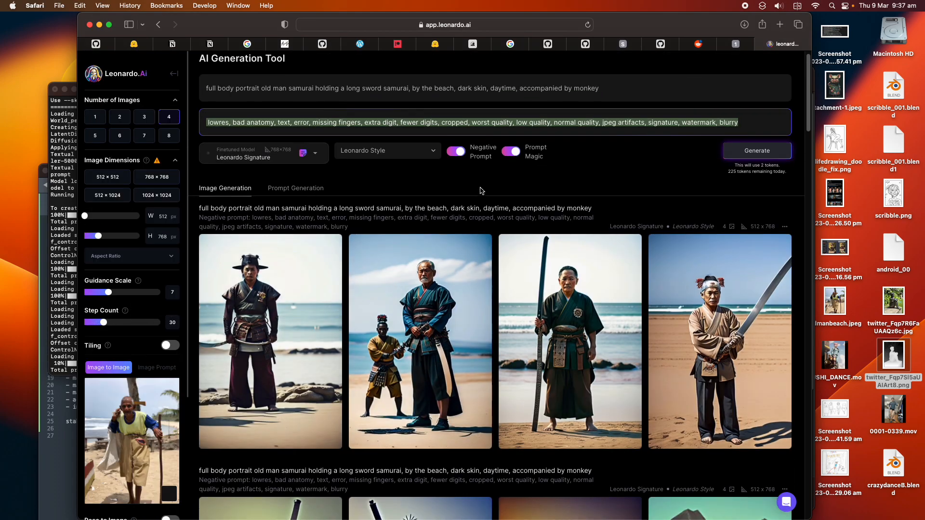
click(511, 152)
scroll(165, 389, down, 2)
scroll(165, 390, down, 2)
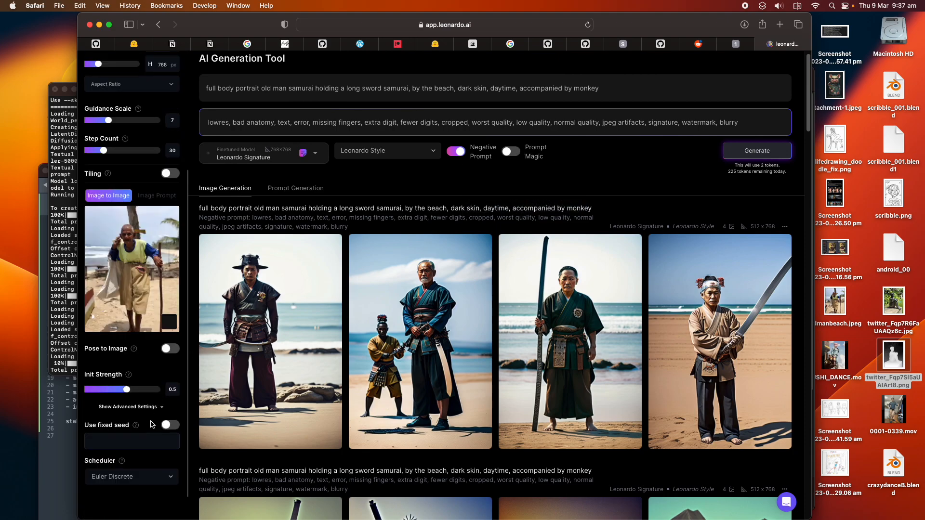
mouse_move(124, 390)
mouse_down()
mouse_move(109, 390)
mouse_move(120, 392)
mouse_up()
scroll(420, 337, up, 1)
Replace "by the beach" in the prompt with "by the mountain, mount Fuji" and generate a new set
drag(412, 100, 452, 119)
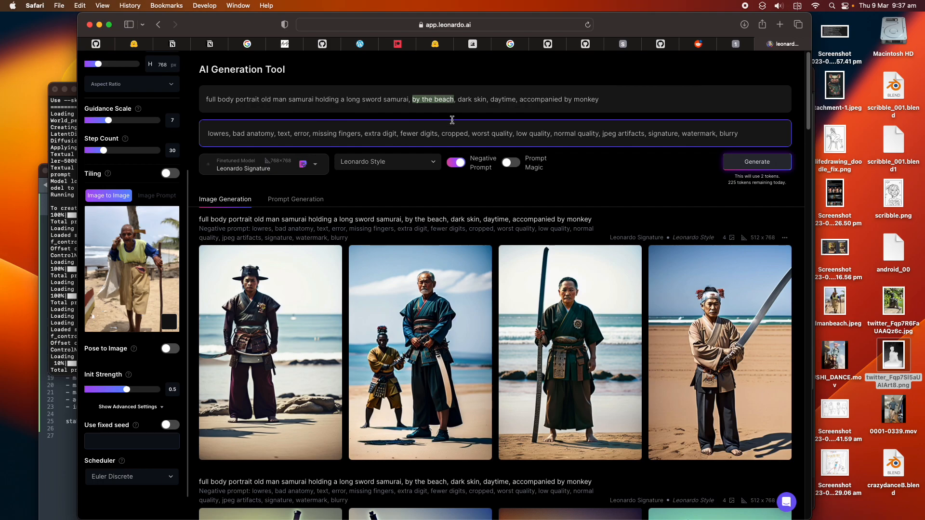
text(by the mountain, m)
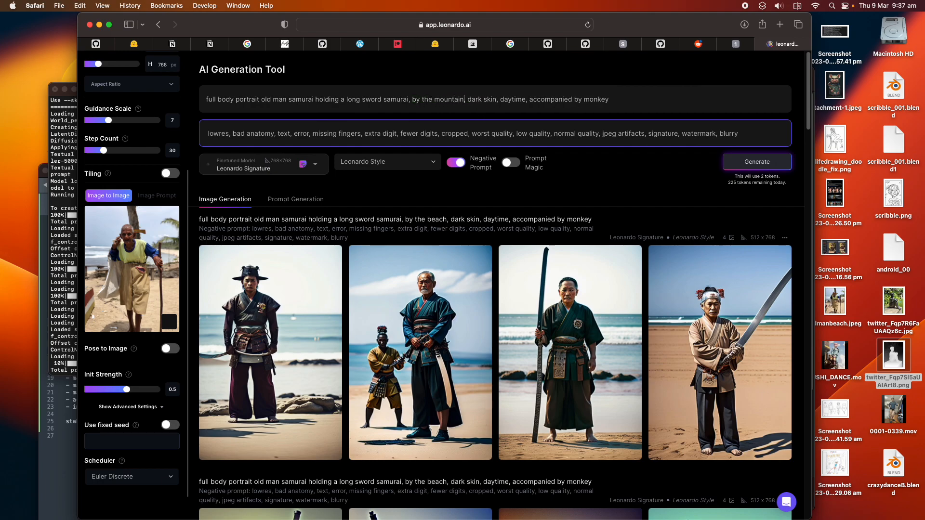
text(ount Fuji,)
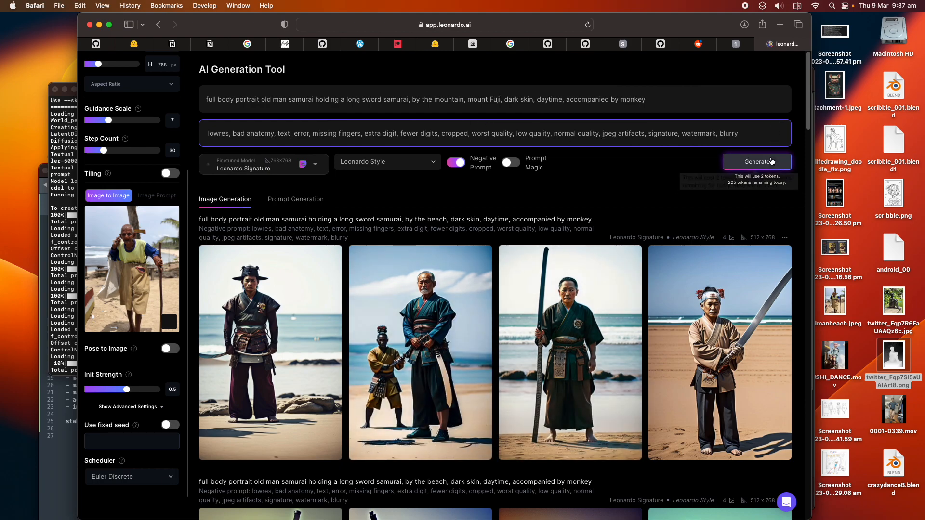
click(757, 164)
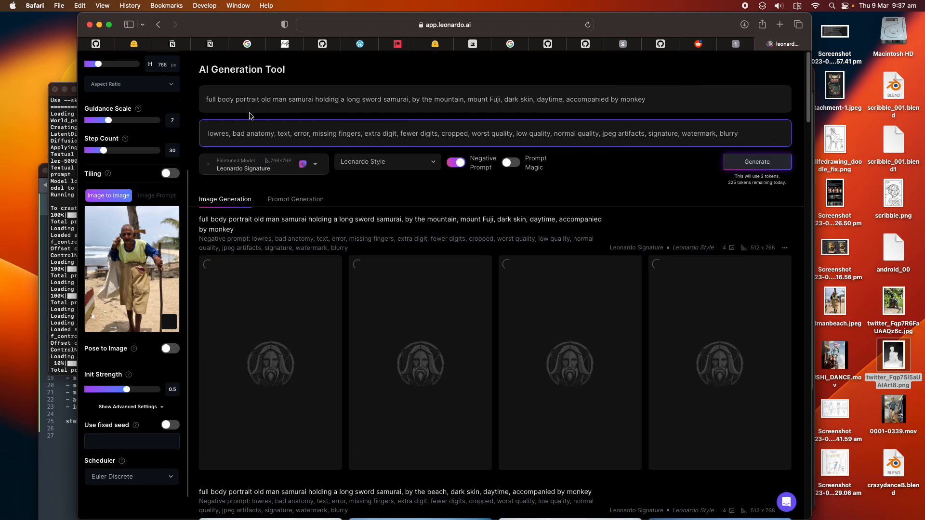
Change the finetuned model to DreamShaper 3.2 and generate another set from the same prompt
click(256, 166)
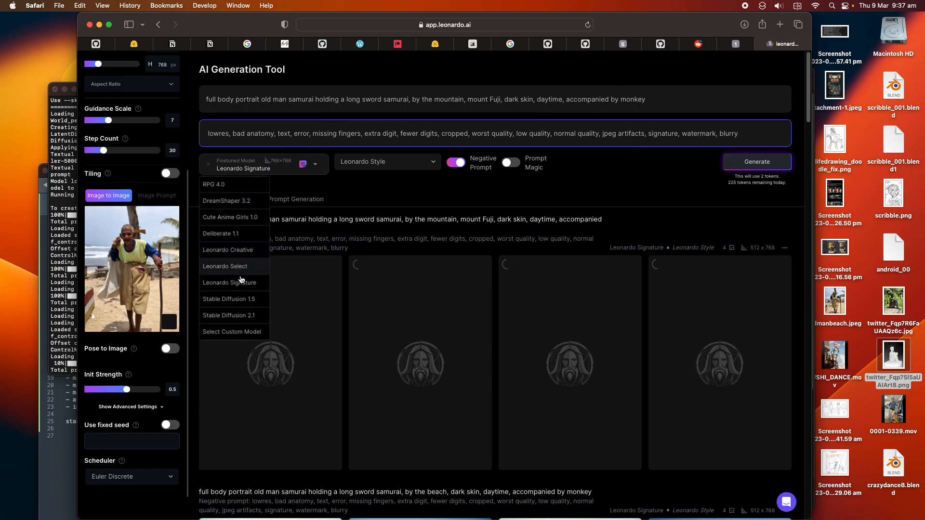
click(240, 200)
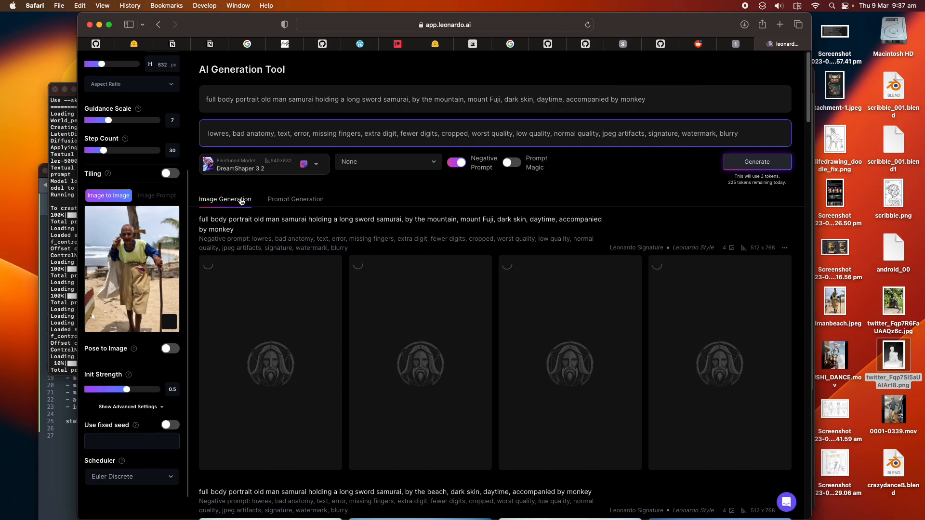
click(763, 163)
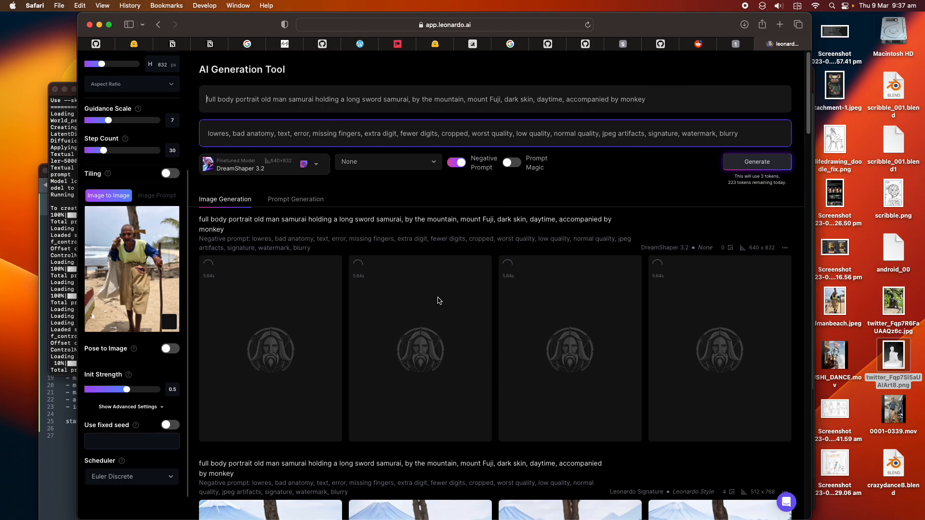
Compare the Leonardo Signature mount Fuji images with the source photo, and close the clipdrop-api Finder window
scroll(438, 302, down, 5)
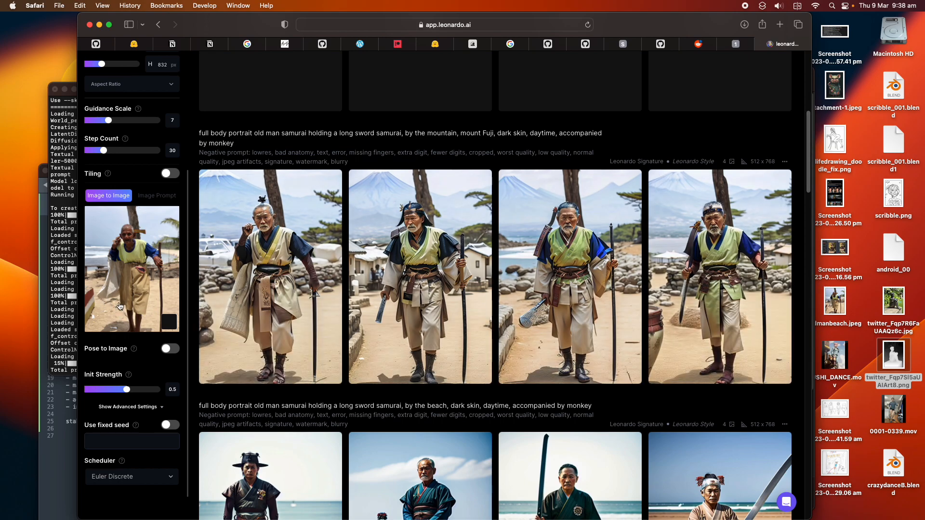
click(815, 230)
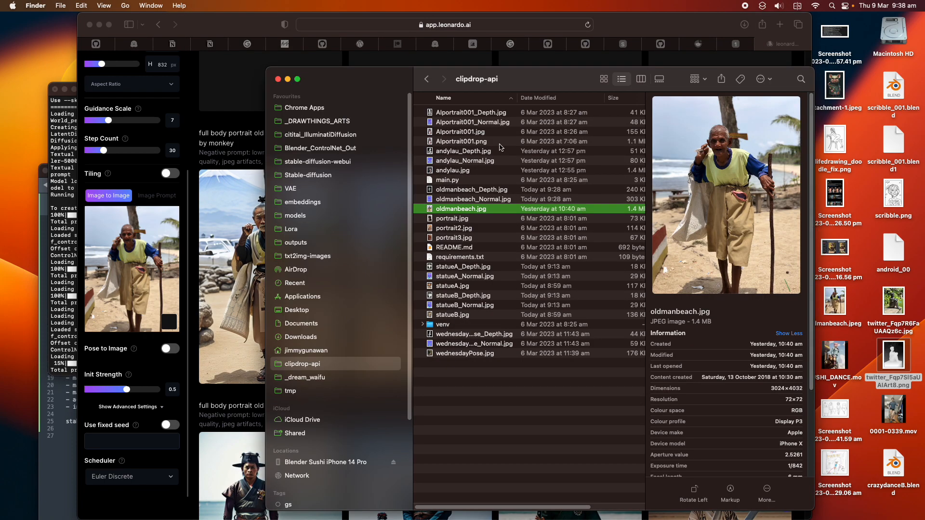
click(279, 80)
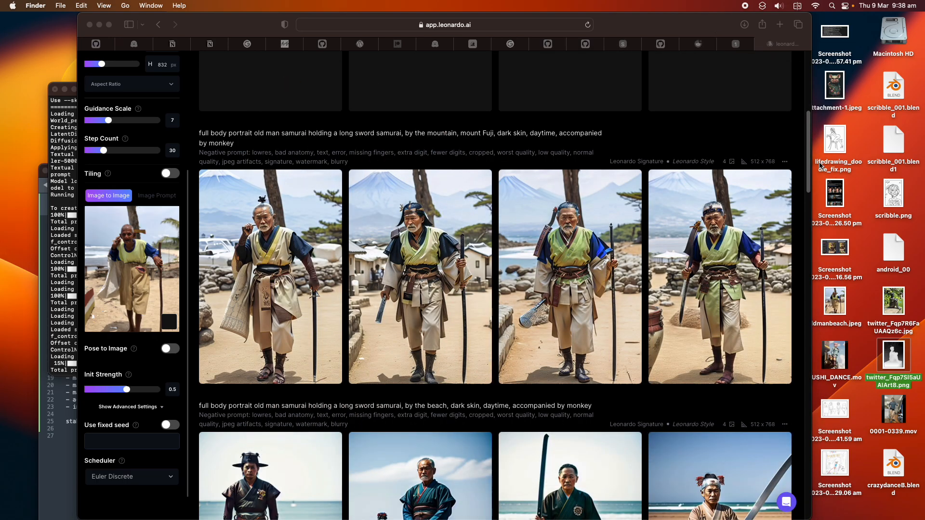
scroll(694, 208, up, 5)
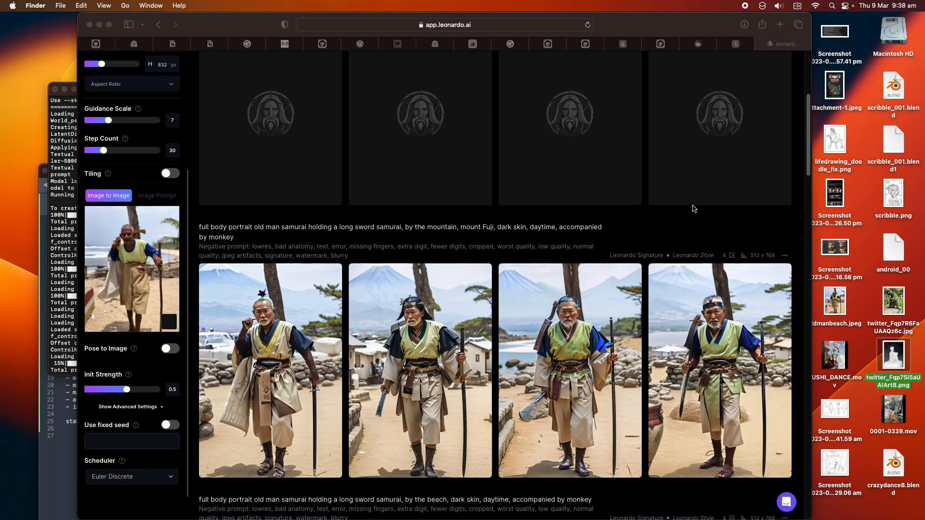
Check the generation progress in Draw Things, the DreamShaper results in Leonardo.Ai, and the web UI's render progress in Terminal
key(ctrl+Right)
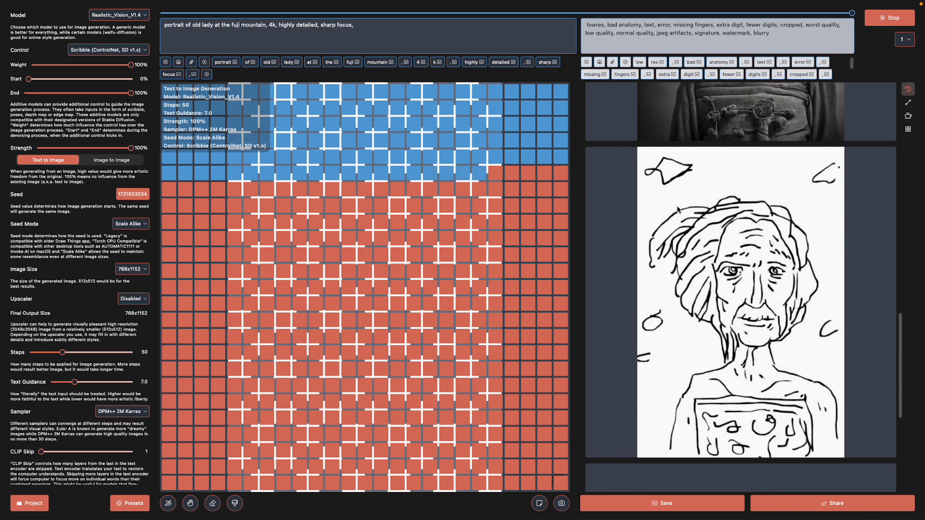
scroll(677, 206, up, 10)
scroll(752, 163, up, 5)
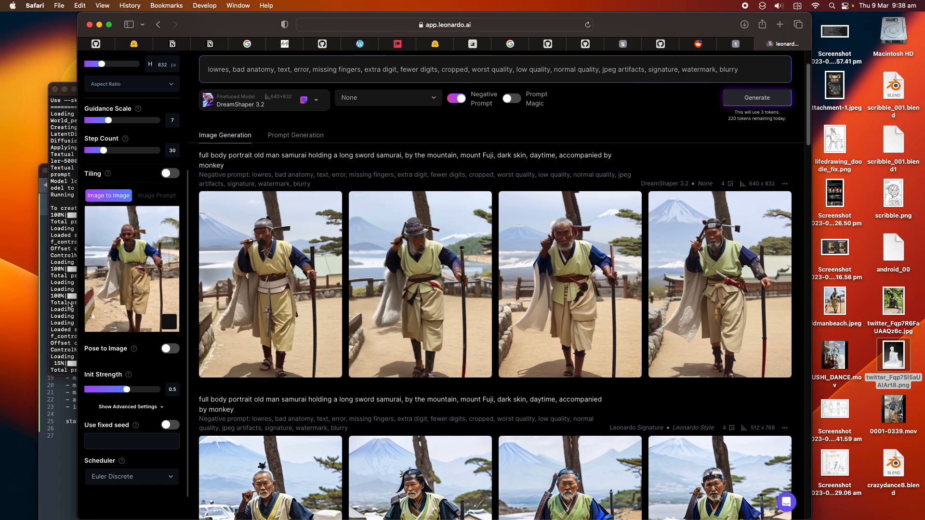
key(super+Tab)
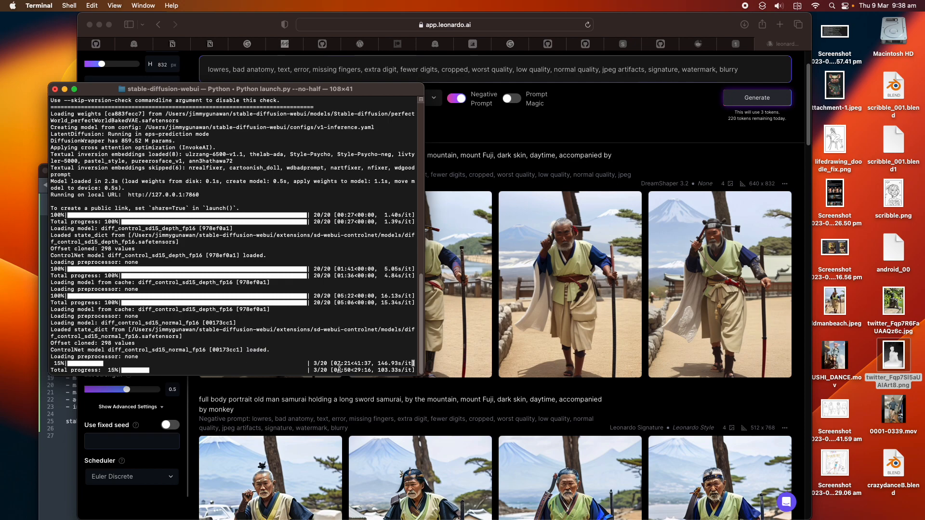
drag(337, 369, 373, 369)
click(523, 174)
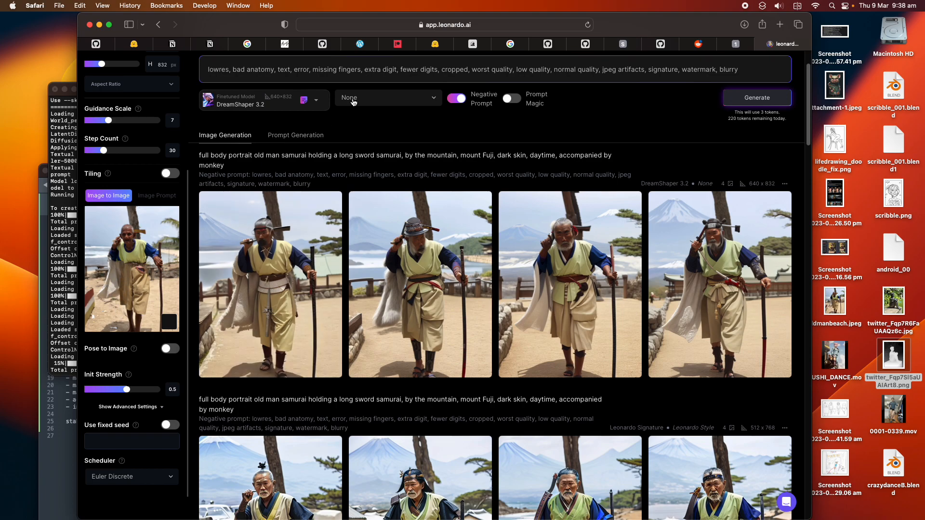
Remove "accompanied by monkey" from the end of the Leonardo.Ai prompt
scroll(361, 80, up, 3)
drag(566, 99, 657, 100)
key(BackSpace)
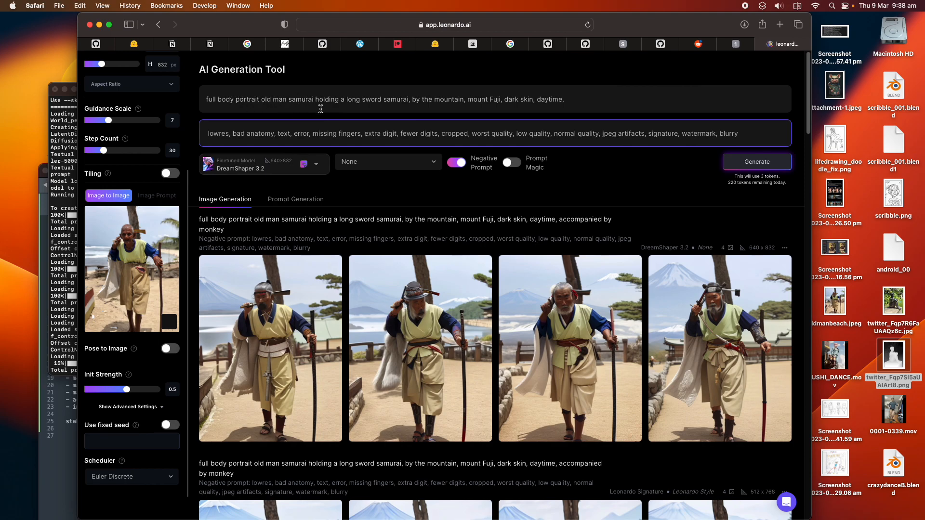
Insert ". carrying a monkey on his left arm, and" after "old man samurai" in the prompt and generate the images
text(. carrying)
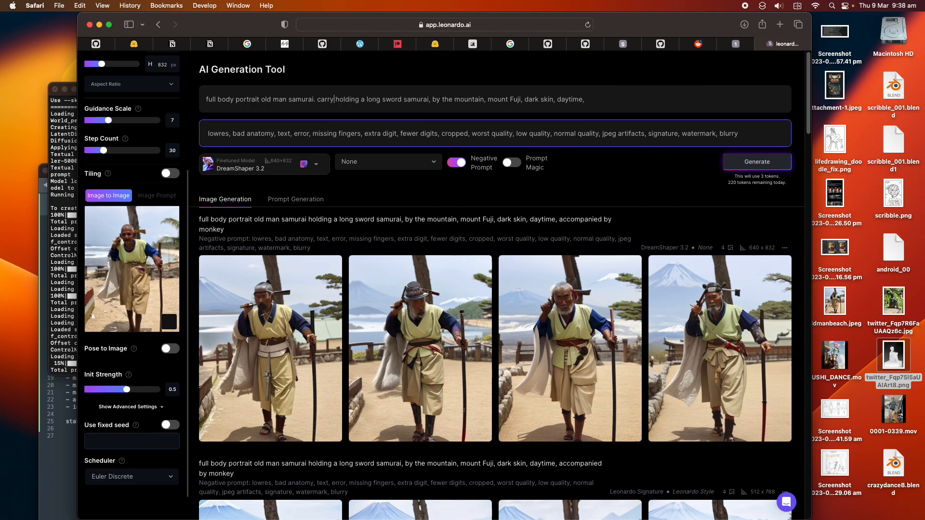
text( a monk)
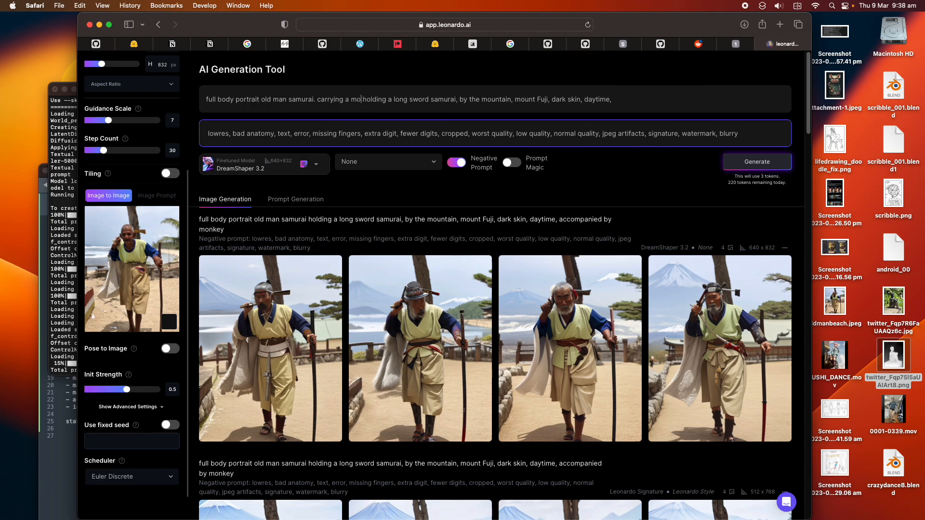
text(ey on his )
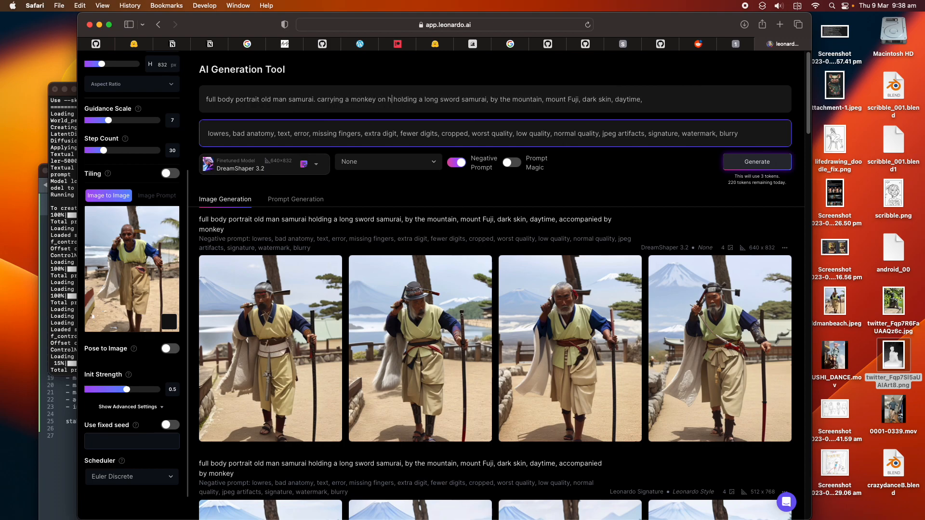
text(left arm,)
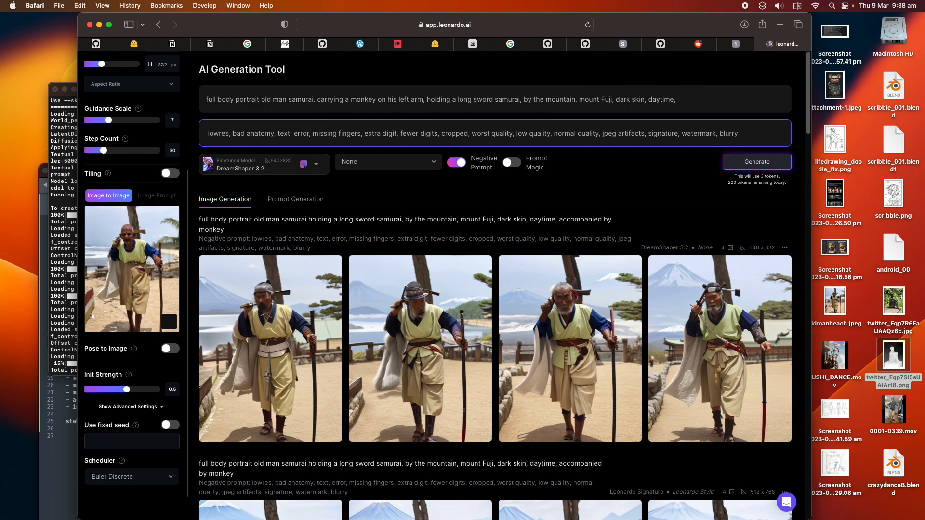
text( and)
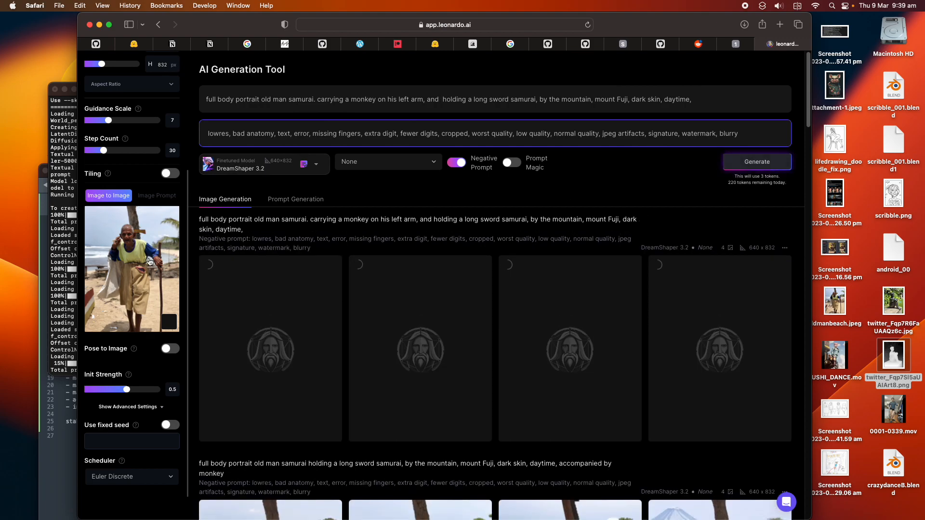
Examine the enlarged DreamShaper 3.2 images from the earlier "accompanied by monkey" prompt one after another
scroll(329, 308, down, 3)
scroll(329, 309, down, 6)
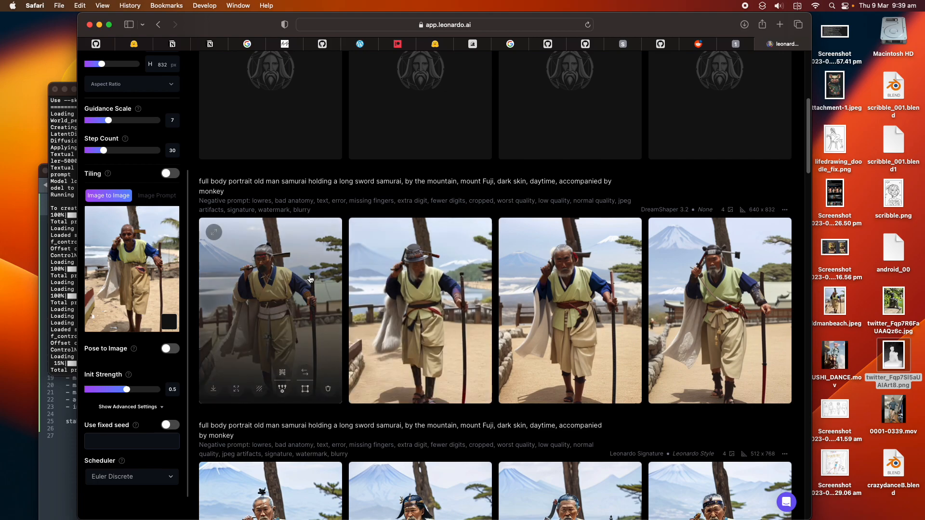
click(311, 279)
key(Right)
key(Right)
key(Right)
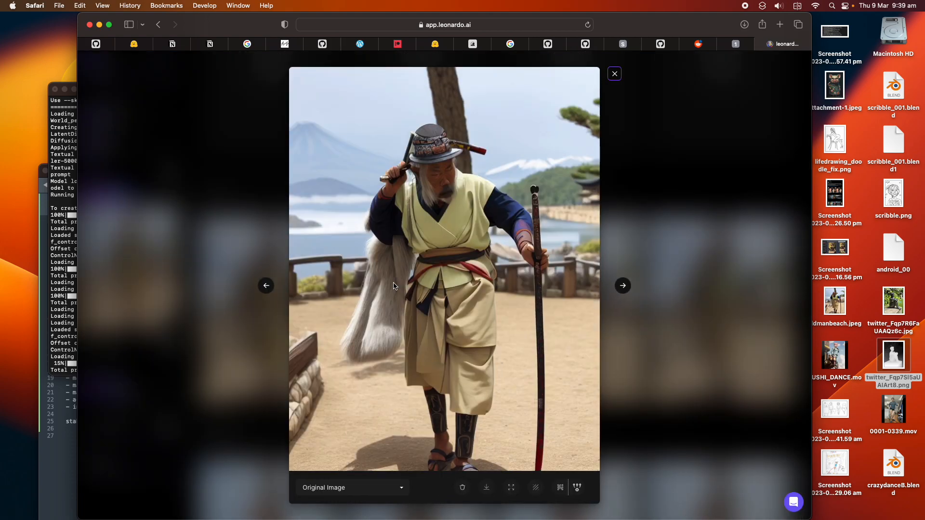
key(Right)
key(Right)
key(Right)
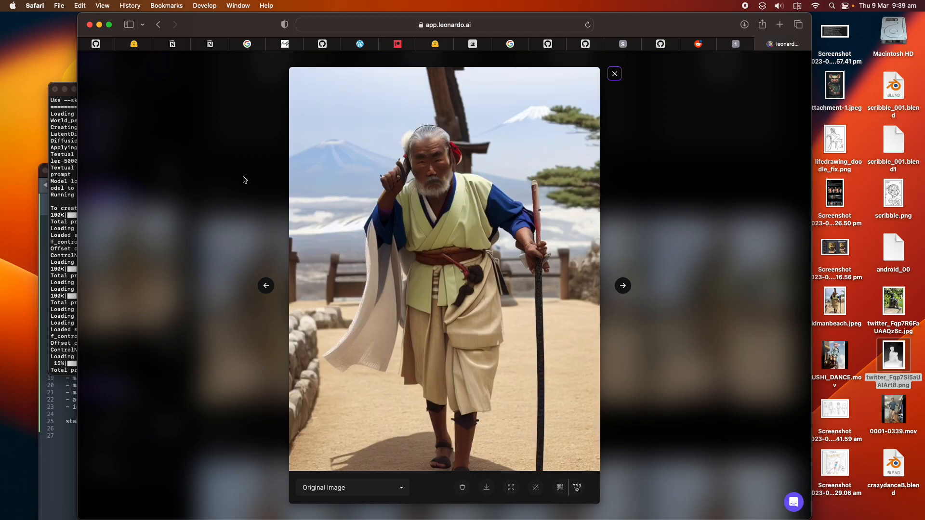
key(Escape)
Examine the enlarged Leonardo Signature images of the samurai by mount Fuji for comparison
scroll(289, 289, up, 2)
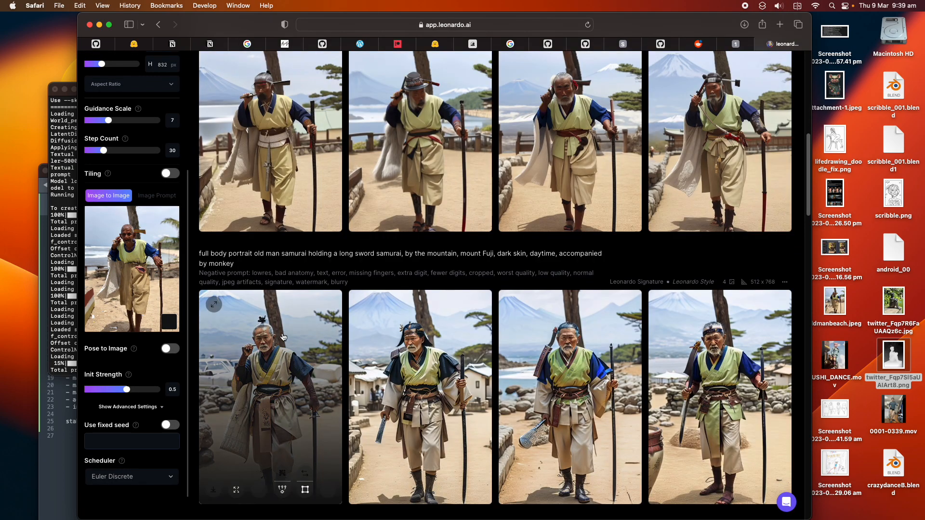
click(283, 337)
key(Right)
key(Right)
key(Left)
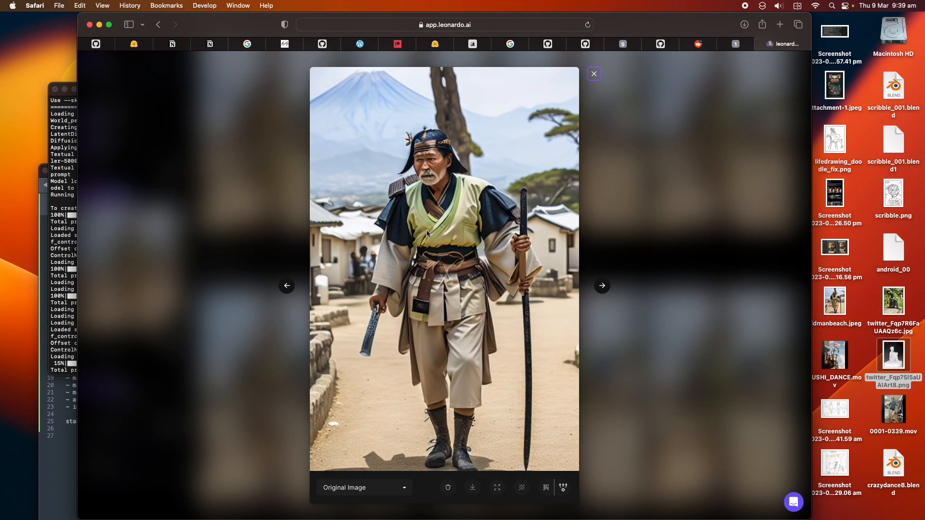
key(Right)
key(Right)
key(Escape)
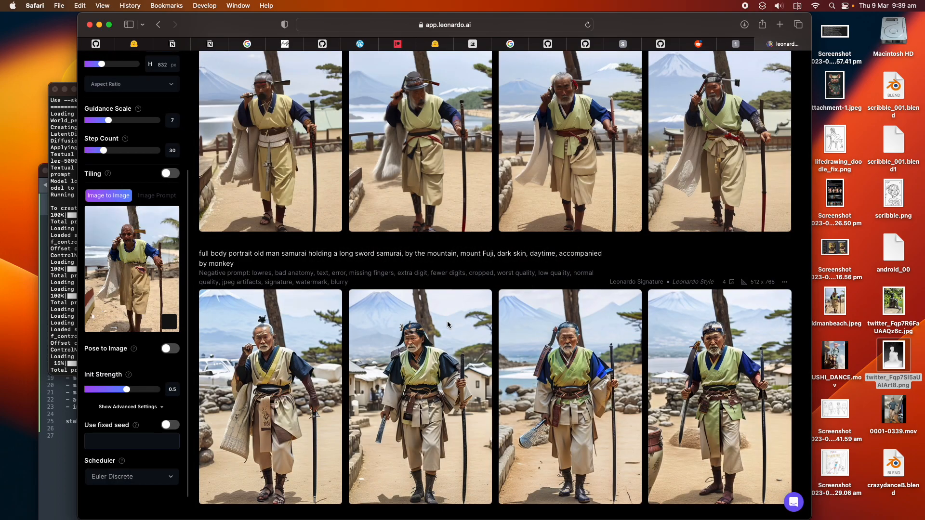
Find the older "samurai by the beach" generations and compare the enlarged Leonardo Signature images that follow the source photo
scroll(340, 336, down, 5)
scroll(340, 337, down, 8)
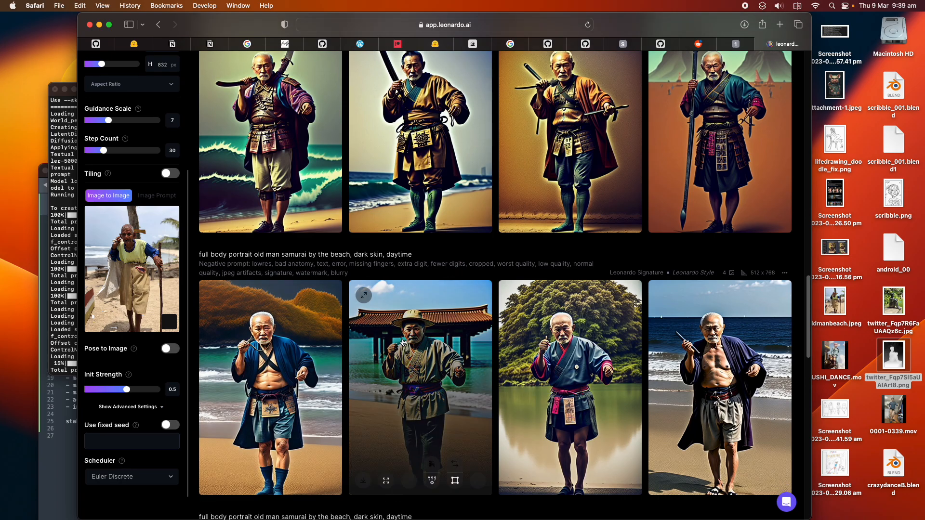
scroll(280, 301, down, 6)
click(285, 292)
key(Right)
key(Right)
key(Right)
key(Left)
key(Left)
key(Left)
key(Left)
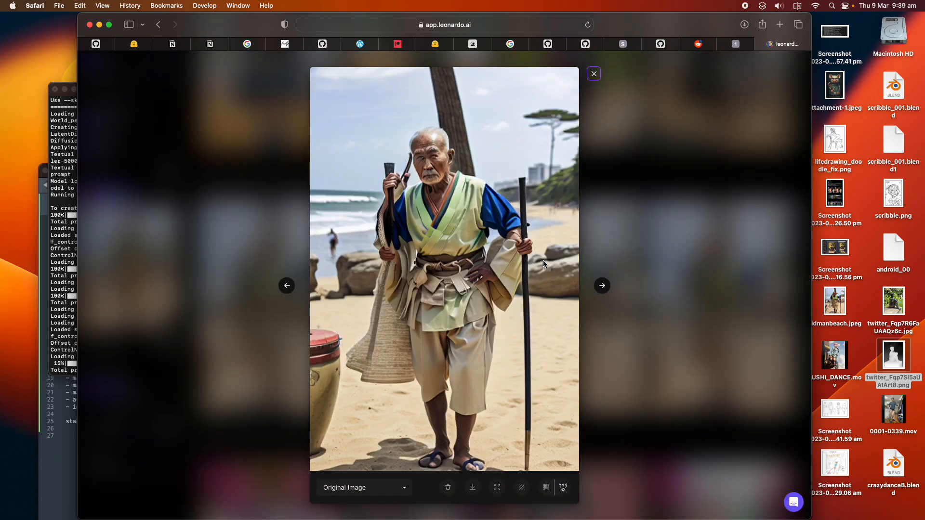
click(637, 220)
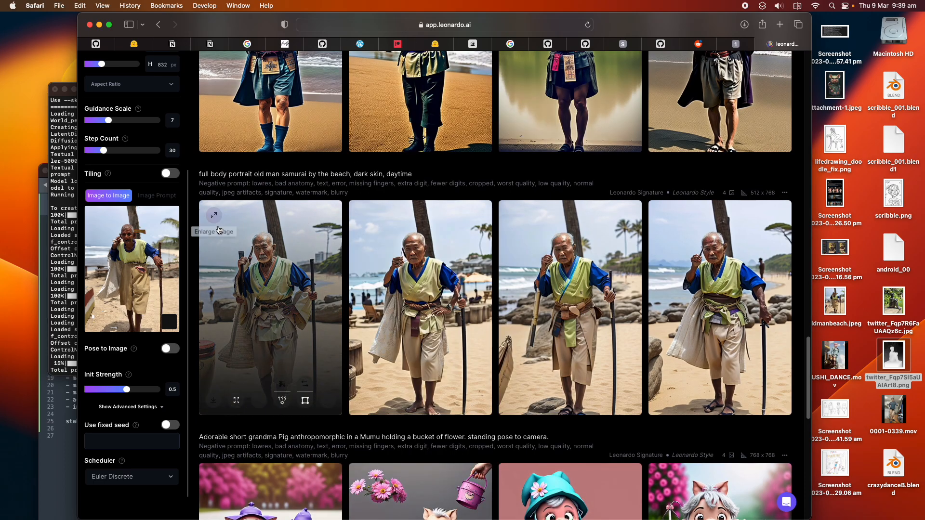
Examine the new DreamShaper 3.2 images generated from the prompt with the monkey on his left arm
scroll(264, 231, up, 20)
scroll(264, 233, down, 4)
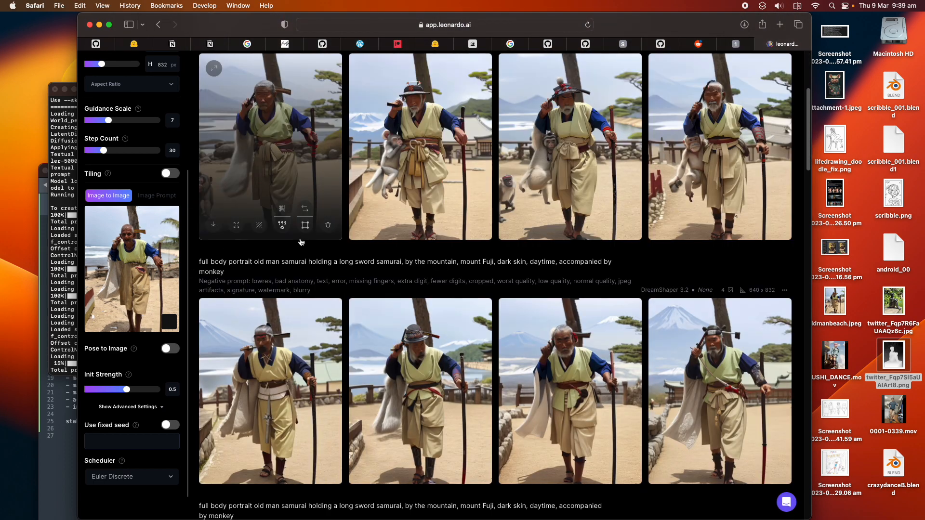
scroll(301, 242, up, 4)
click(707, 287)
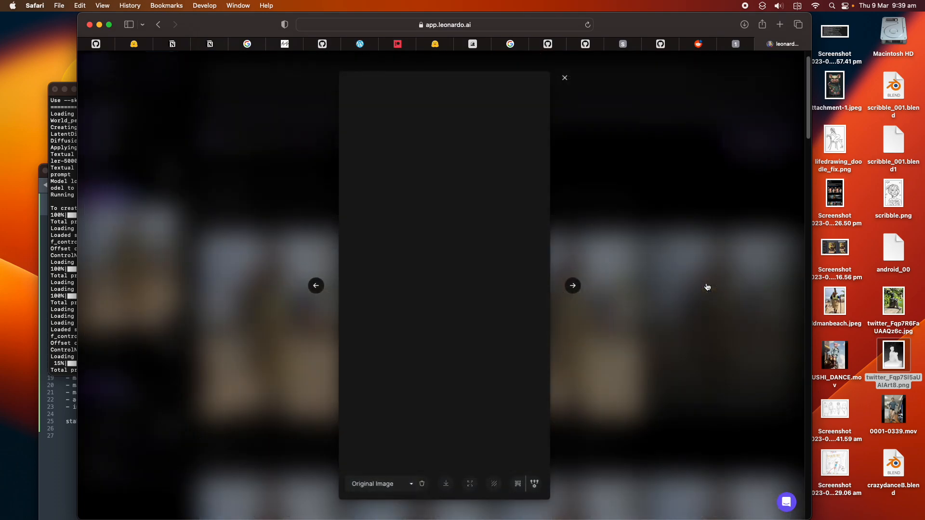
key(Right)
key(Right)
key(Right)
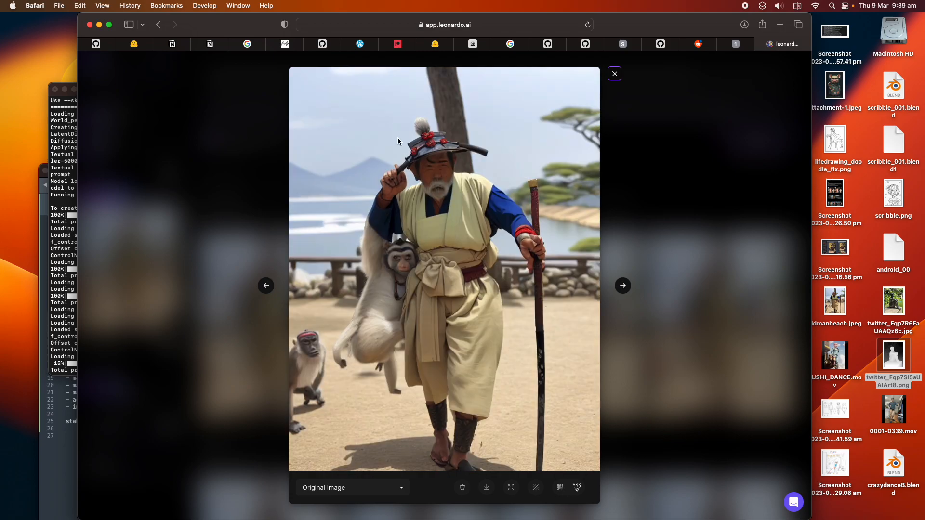
key(Right)
key(Right)
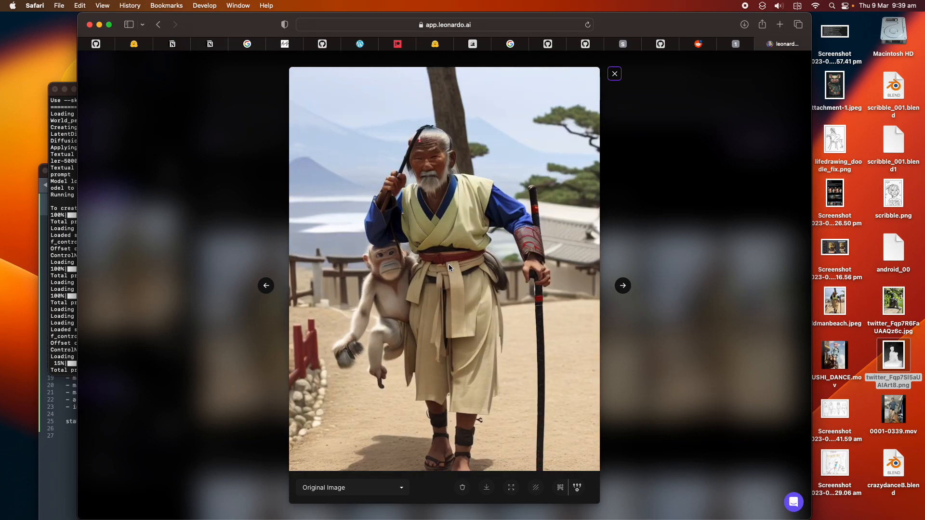
key(Escape)
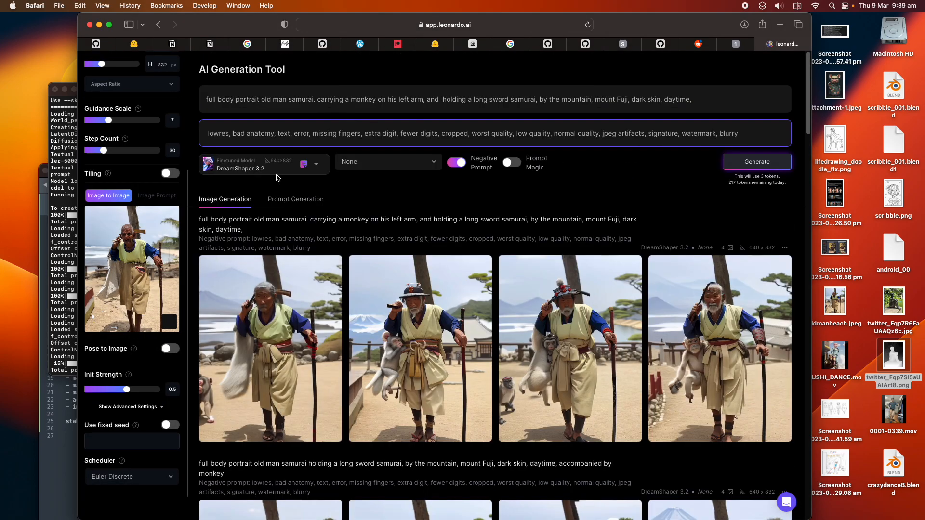
Switch the model to Stable Diffusion 2.1 with Leonardo Style and generate images from the same prompt
click(234, 166)
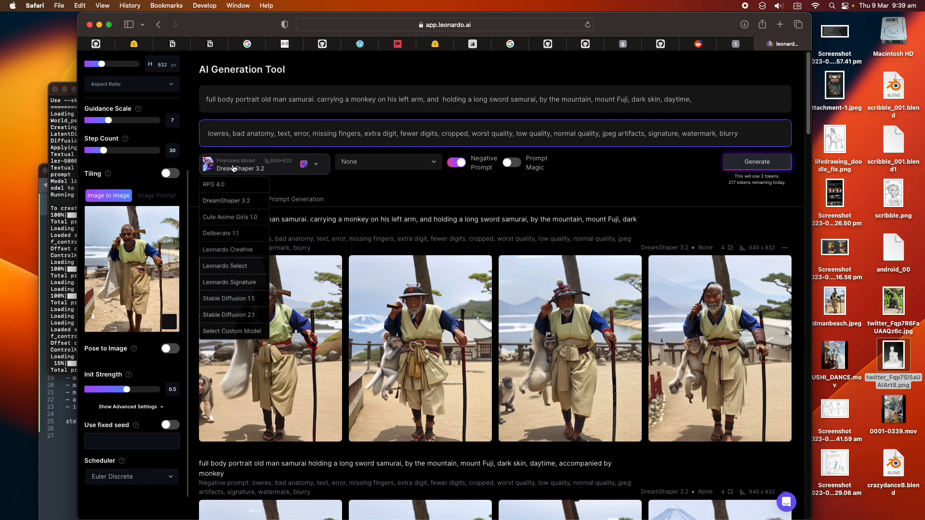
click(246, 318)
click(400, 163)
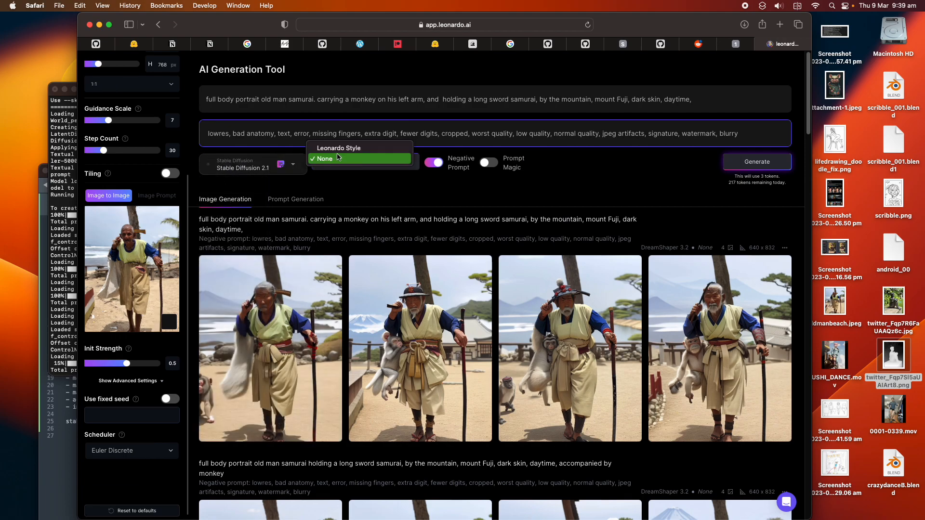
click(361, 148)
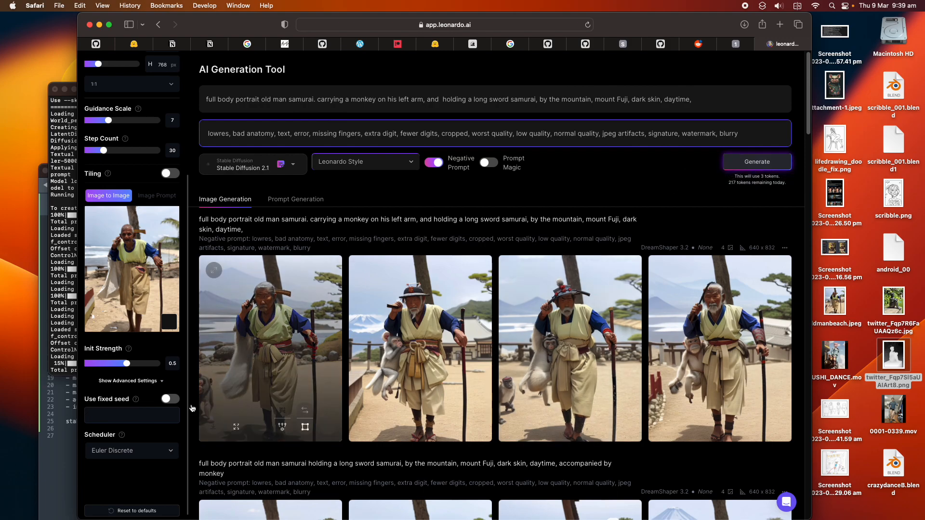
click(754, 162)
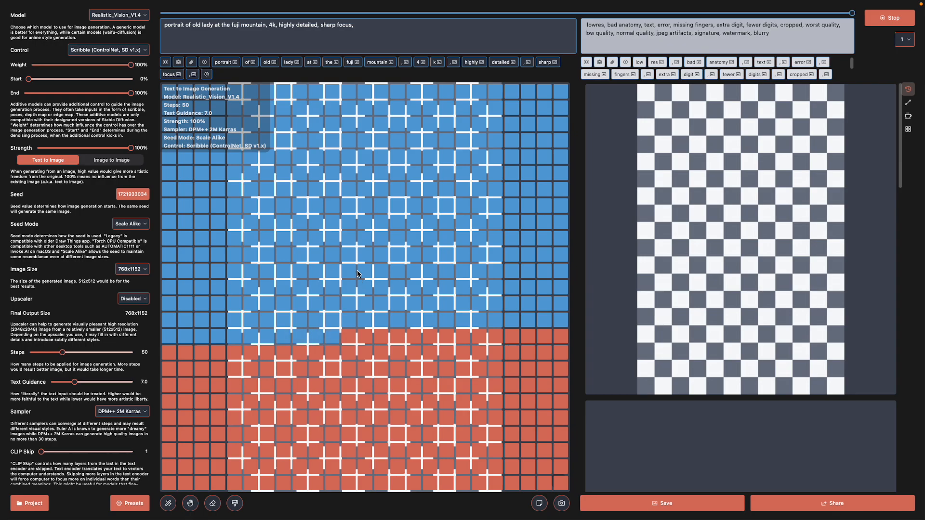
Return from Draw Things to Leonardo.Ai, set the image height to 1152 px and generate with Stable Diffusion 2.1
key(ctrl+Left)
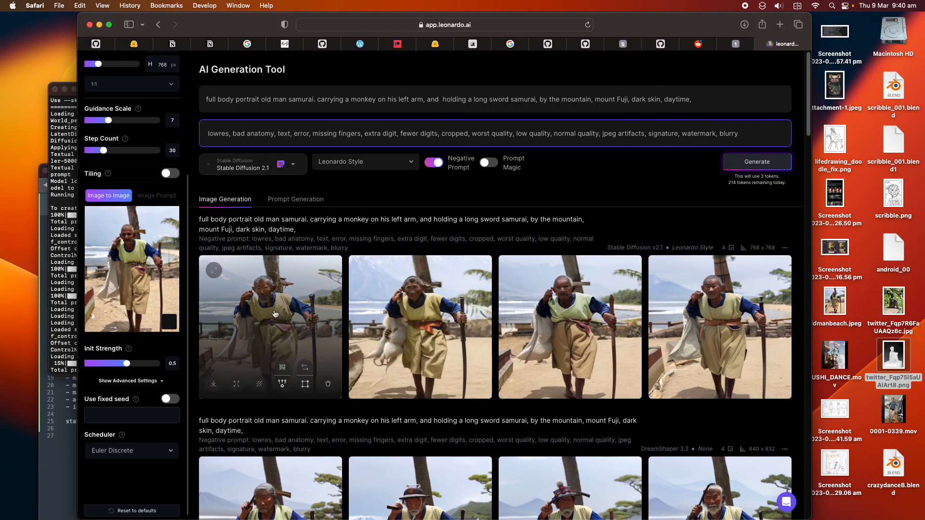
scroll(124, 207, up, 3)
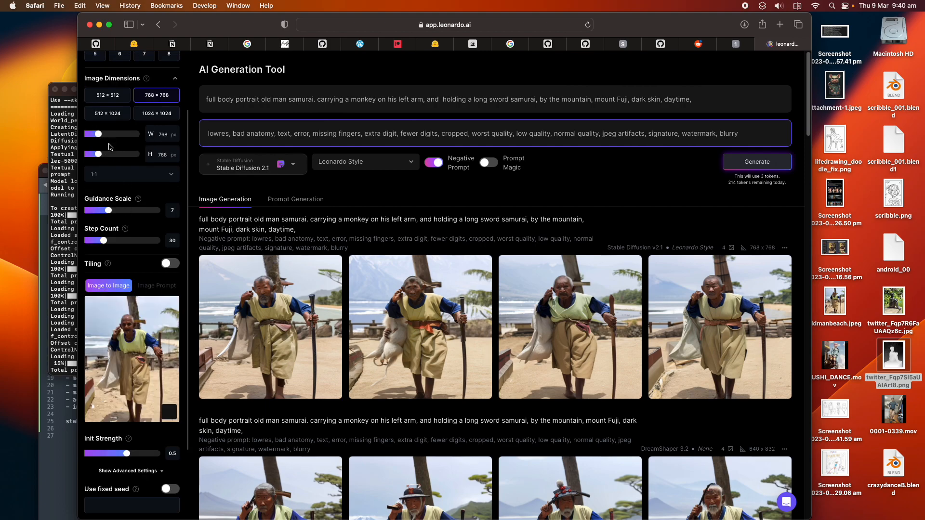
drag(99, 155, 110, 155)
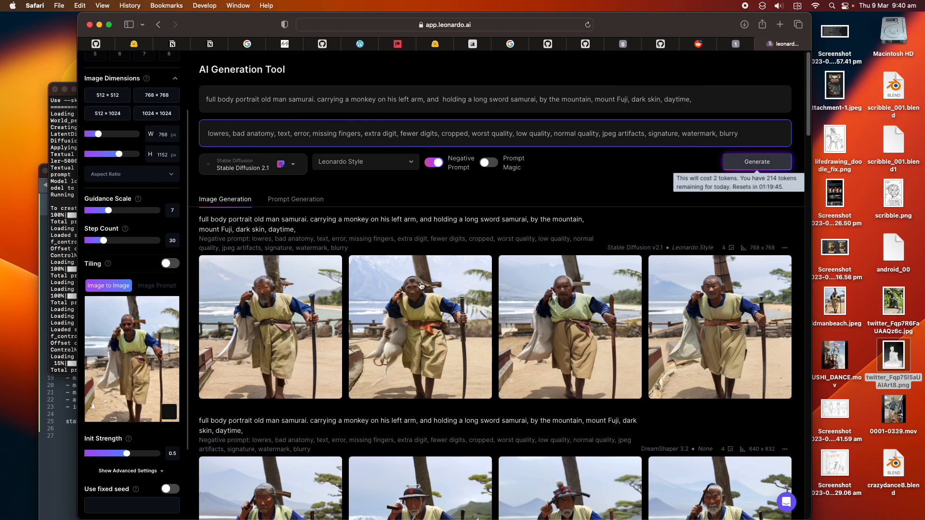
Compare the enlarged 768 x 768 Stable Diffusion 2.1 images of the samurai with the monkey
scroll(310, 341, down, 10)
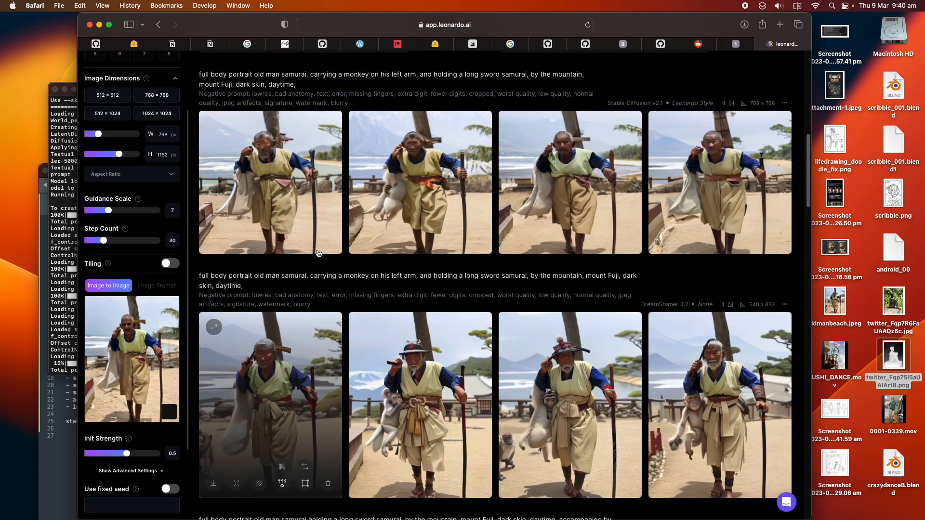
click(405, 221)
key(Right)
key(Right)
key(Right)
key(Right)
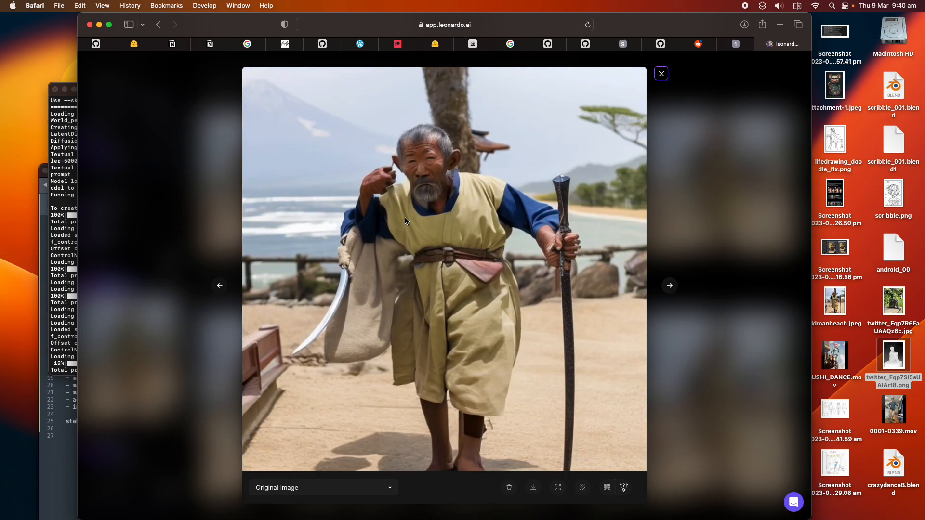
key(Right)
key(Right)
key(Right)
key(Right)
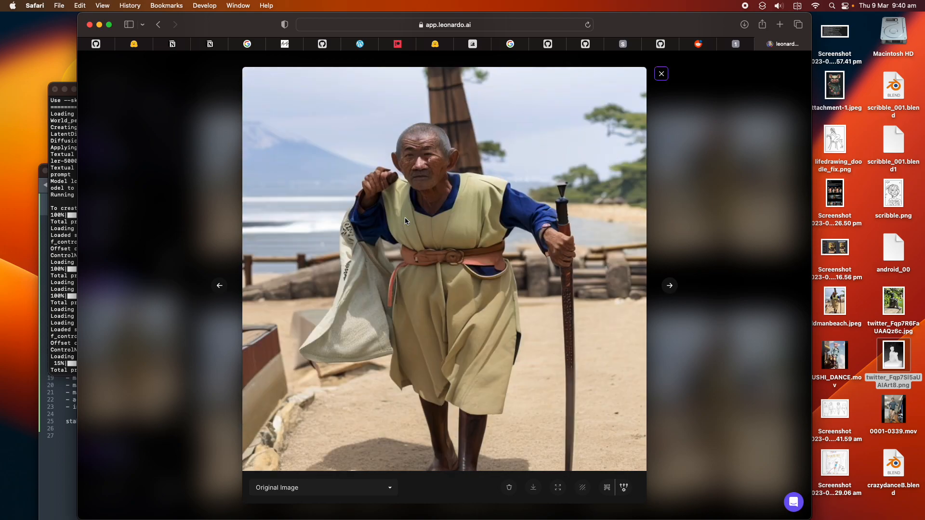
key(Right)
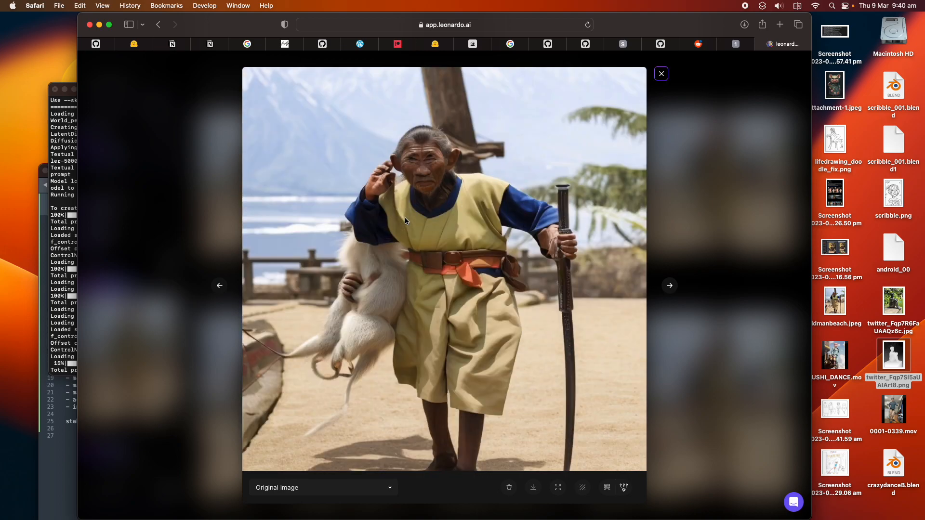
key(Escape)
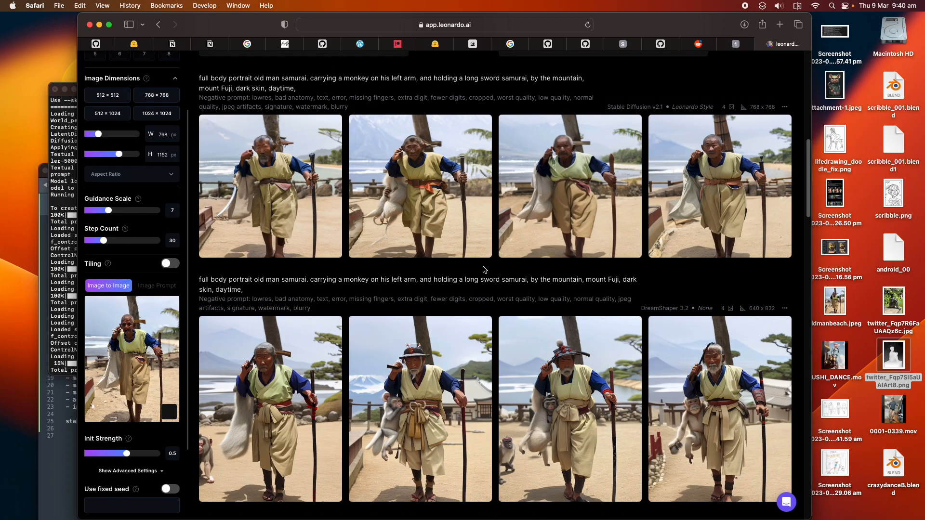
Set the image height to 1024 px and generate another Stable Diffusion 2.1 set from the same prompt
scroll(480, 269, up, 2)
scroll(410, 272, up, 5)
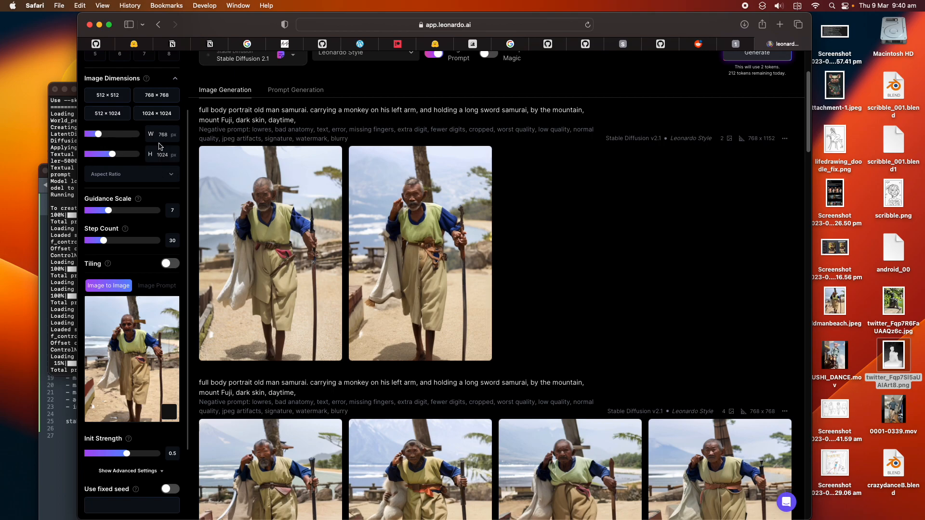
scroll(762, 103, up, 3)
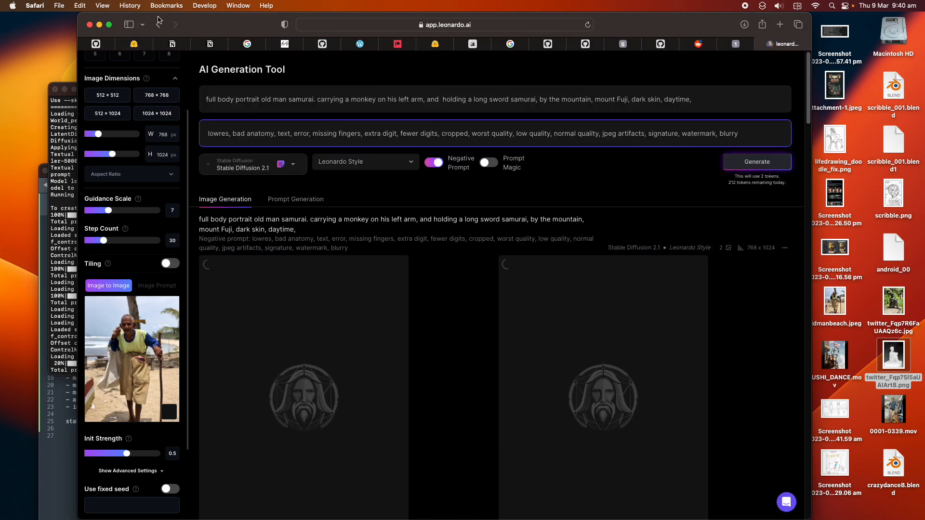
Switch to the android_00 note in Sublime Text and copy the whole cybernetic dryad prompt
drag(168, 17, 231, 17)
click(94, 410)
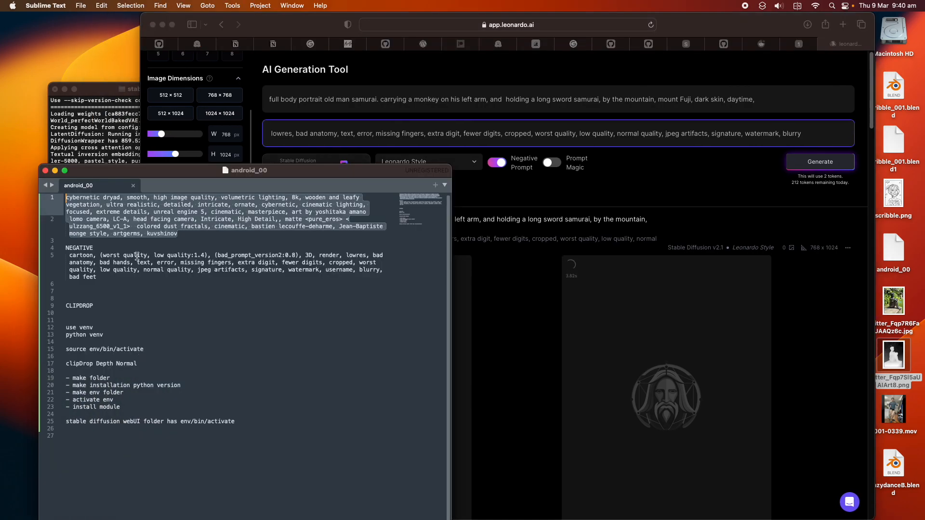
click(152, 240)
drag(182, 232, 65, 197)
key(super+c)
Back in Leonardo.Ai, replace "samurai." after "old man" with the copied cybernetic dryad prompt and generate with Stable Diffusion 2.1
click(313, 100)
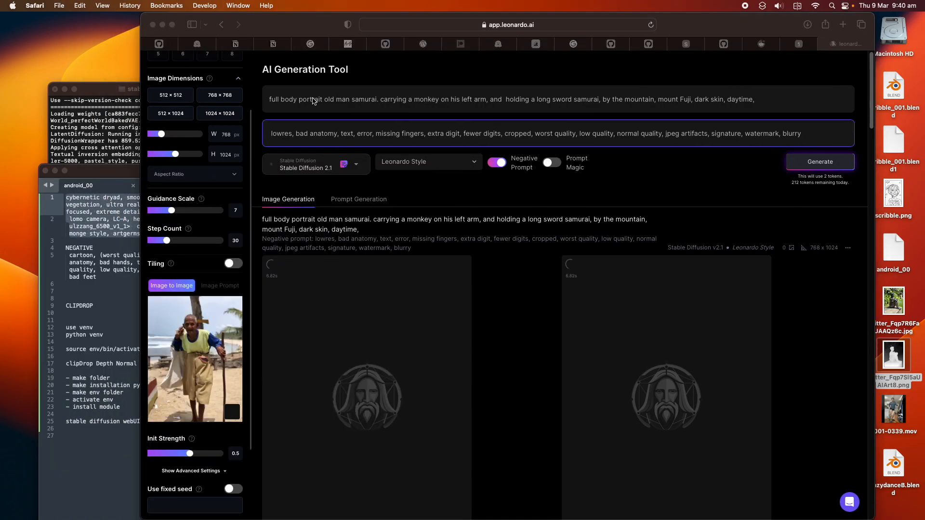
double_click(365, 99)
key(super+v)
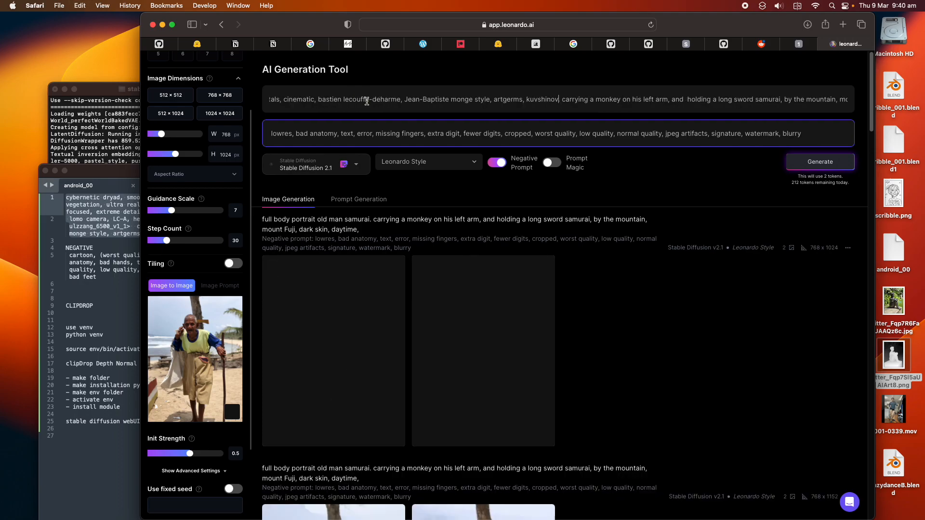
click(804, 166)
Examine the enlarged 768 x 1024 Stable Diffusion 2.1 images from the samurai and monkey prompt
scroll(471, 336, down, 5)
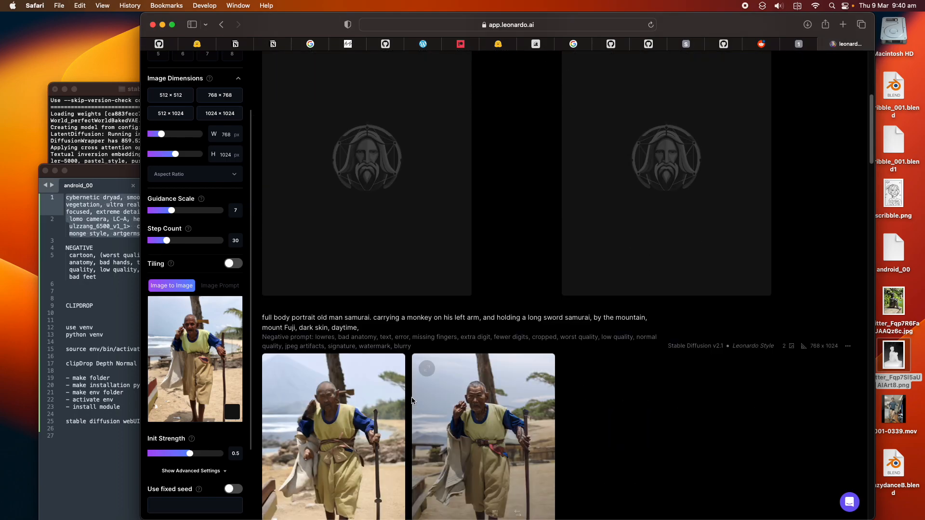
click(434, 390)
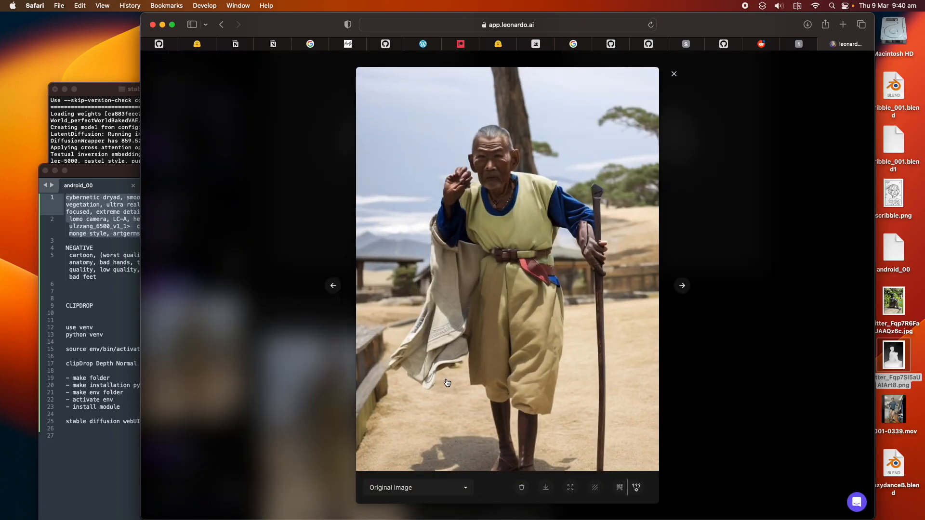
key(Right)
key(Right)
key(Escape)
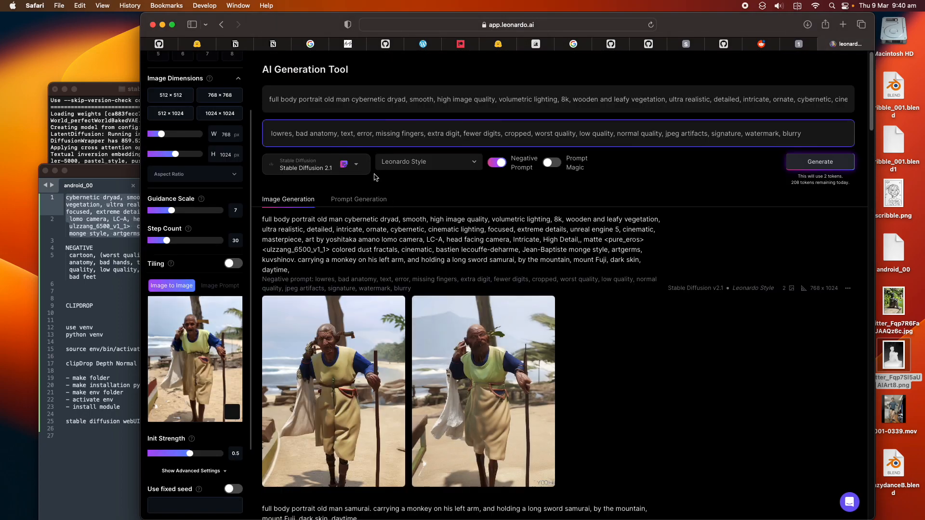
Compare the two enlarged Stable Diffusion 2.1 images generated from the cybernetic dryad prompt
click(440, 359)
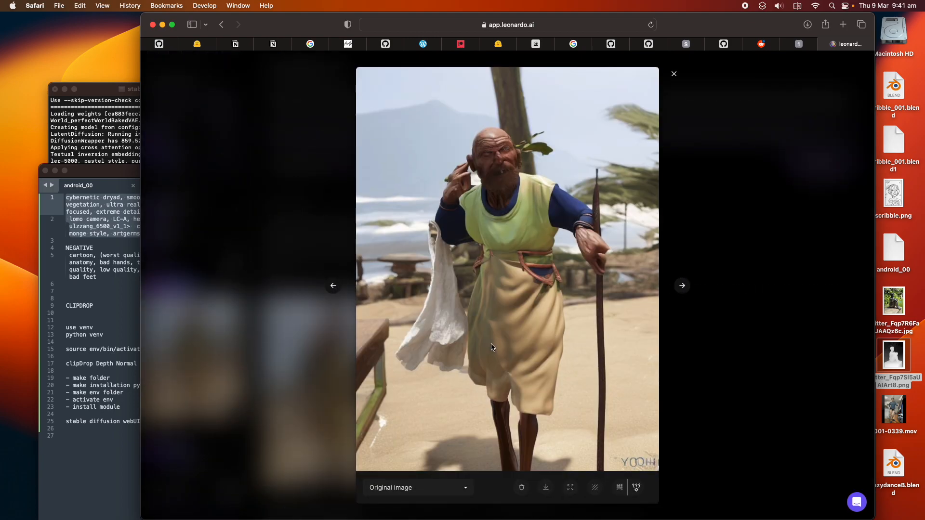
key(Left)
key(Escape)
Switch the model to RPG 4.0 with Leonardo Style and generate images from the cybernetic dryad prompt
scroll(530, 289, up, 5)
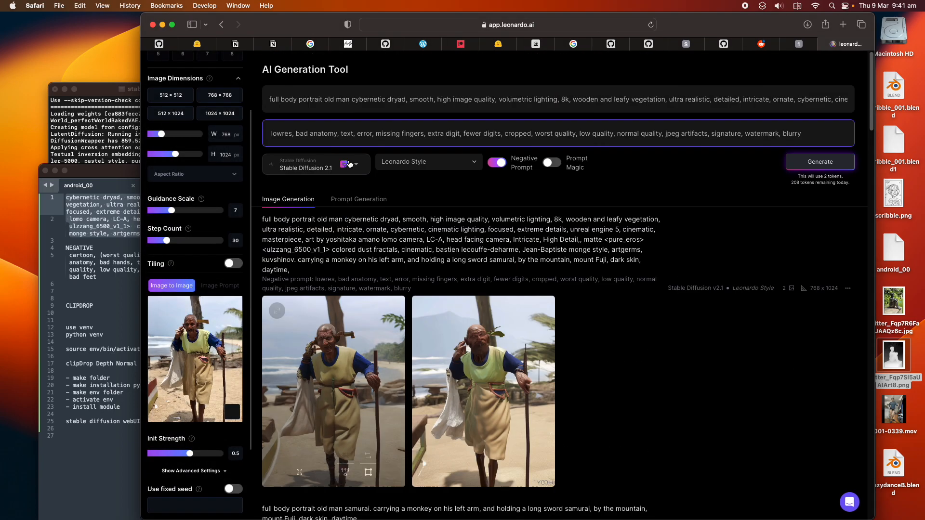
click(302, 168)
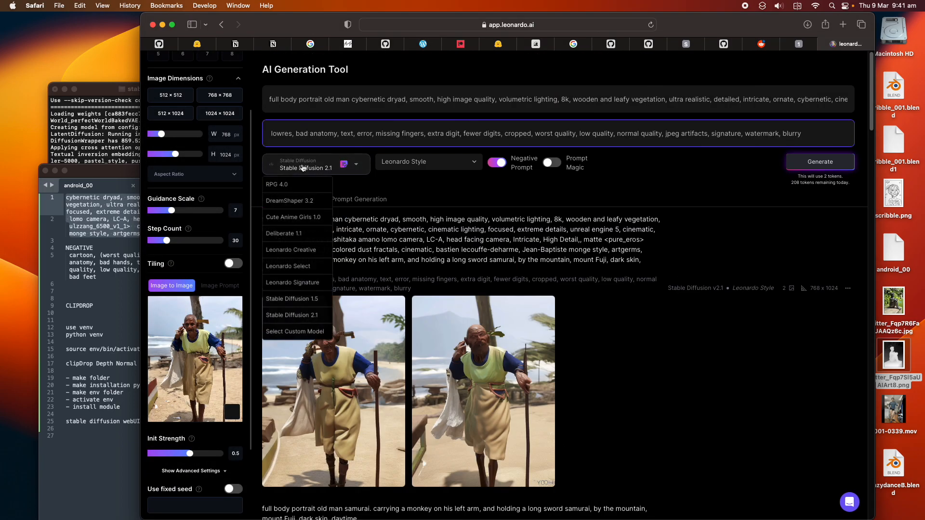
click(282, 187)
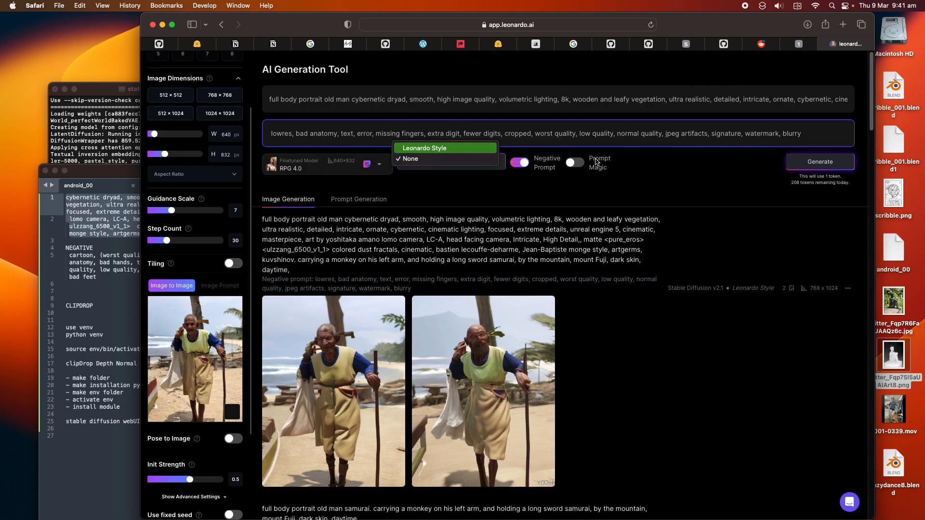
key(Return)
click(820, 161)
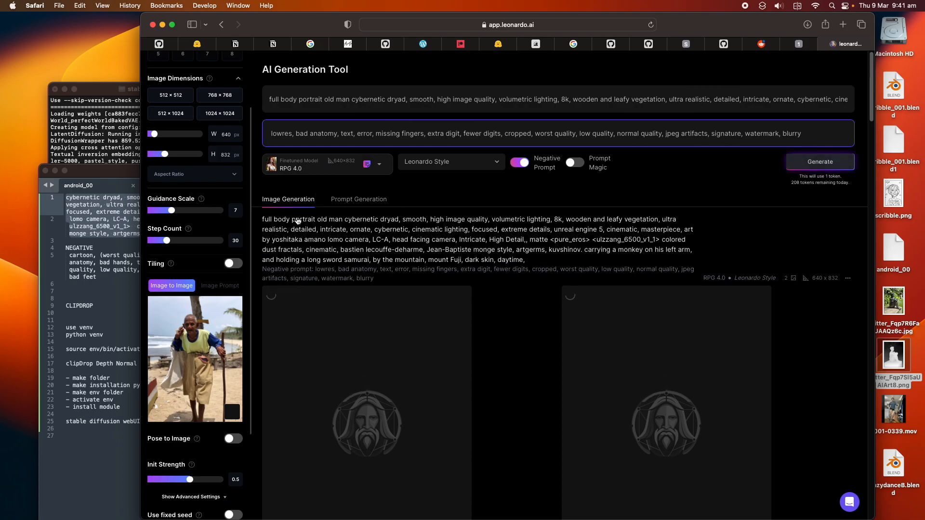
scroll(313, 231, down, 3)
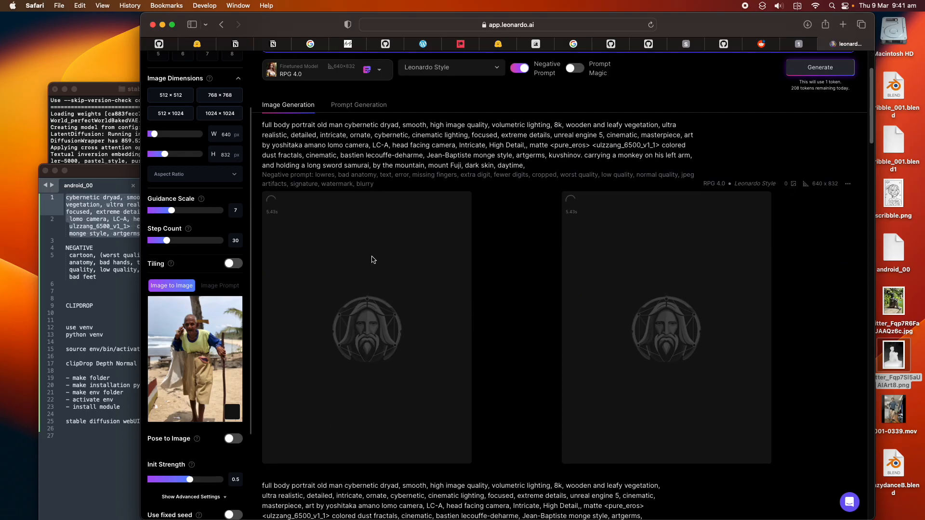
Switch to Draw Things, check the layer loading and saving options, and clear the old lady portrait from the canvas
key(ctrl+Right)
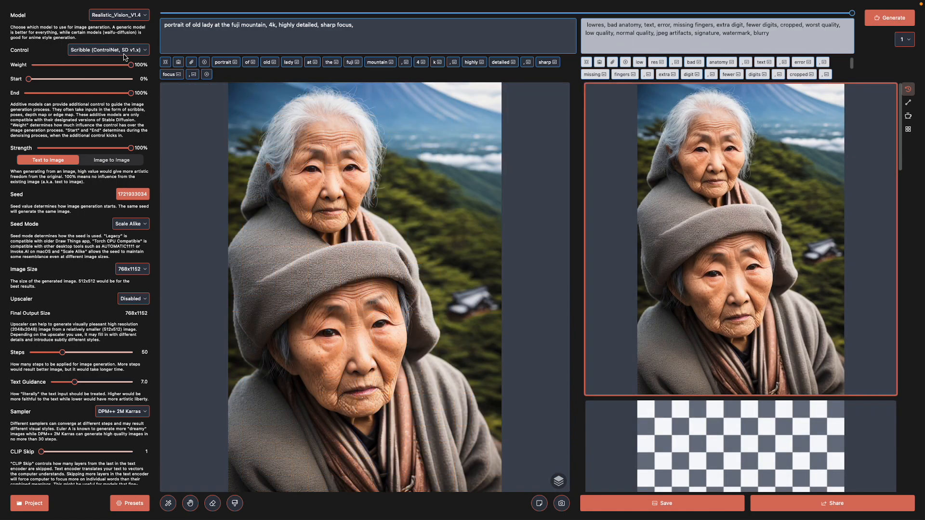
click(558, 481)
mouse_move(567, 455)
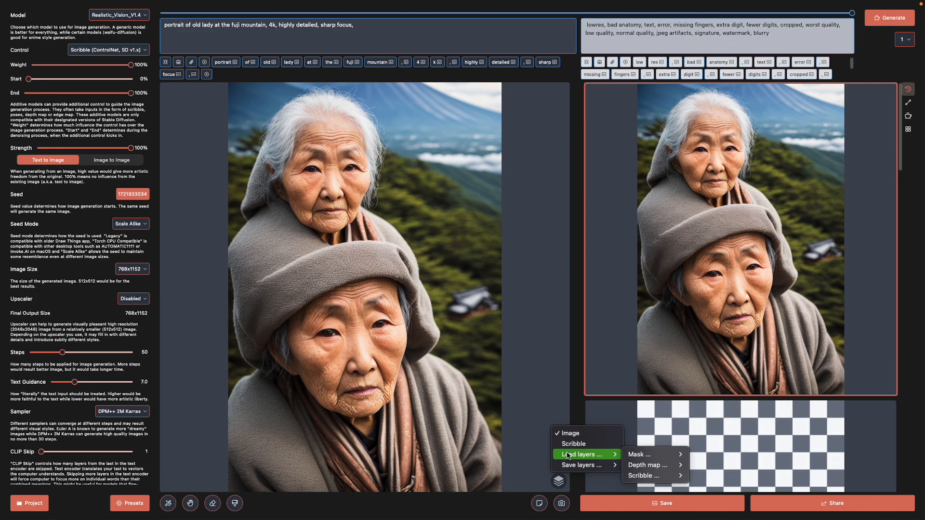
mouse_move(609, 470)
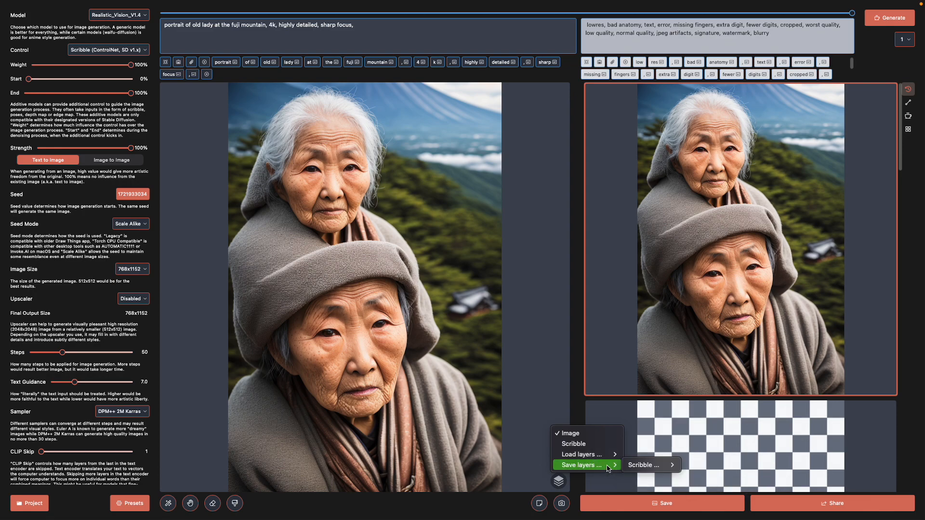
mouse_move(650, 462)
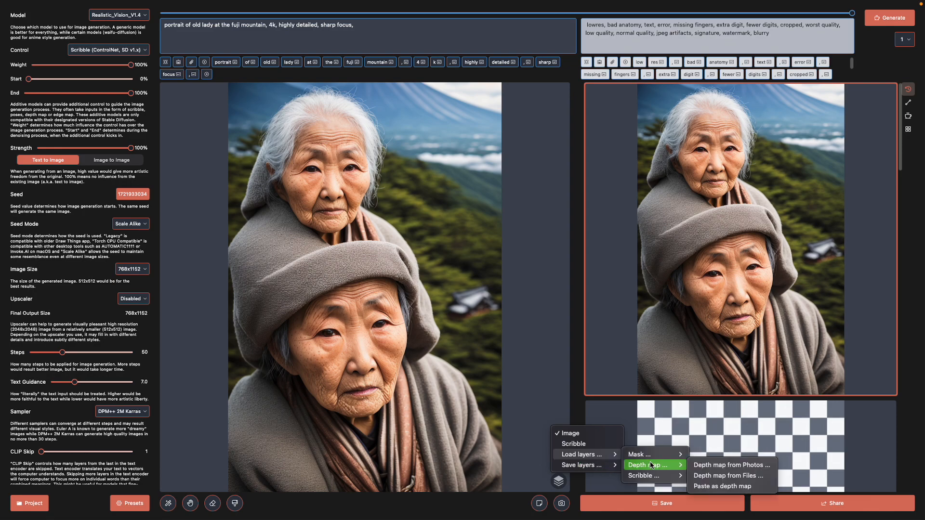
click(715, 476)
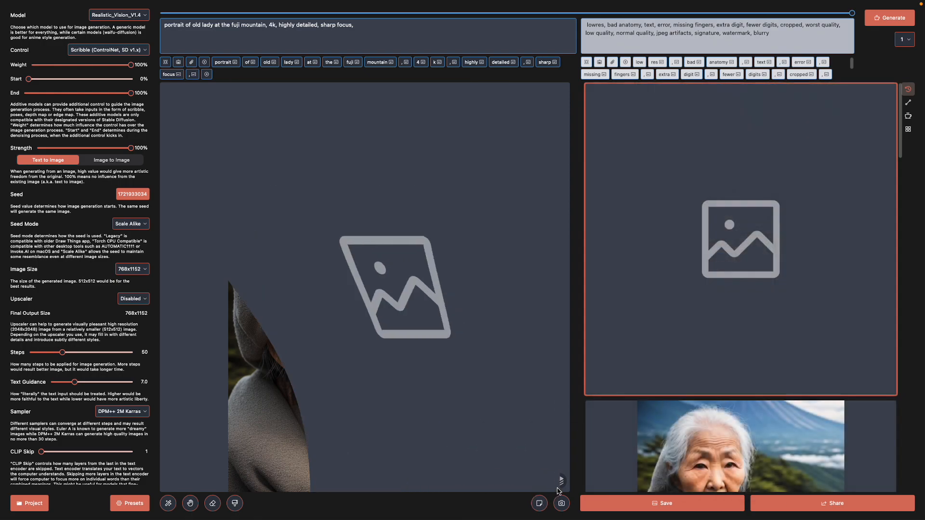
Preview statueA.jpg and statueB_Depth.jpg in the clipdrop-api folder and load statueB_Depth.jpg as the depth map layer
click(559, 482)
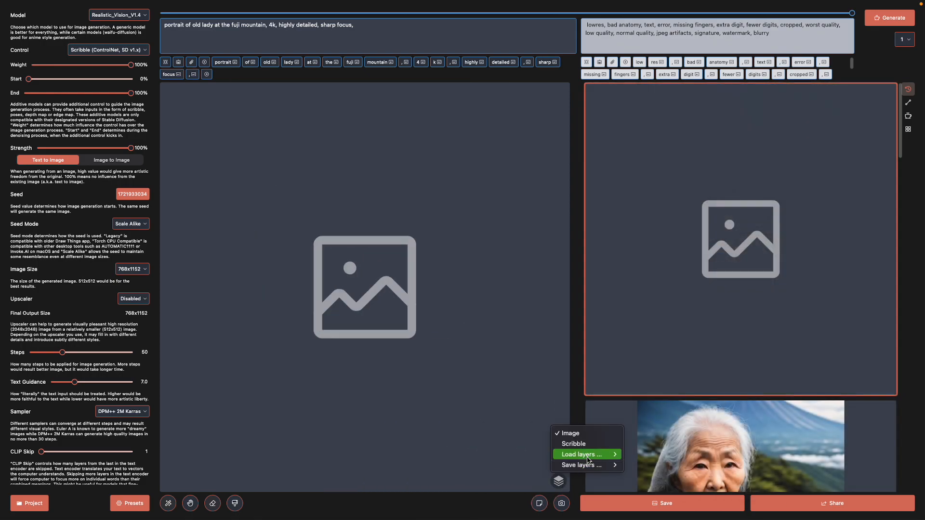
mouse_move(589, 455)
mouse_move(640, 457)
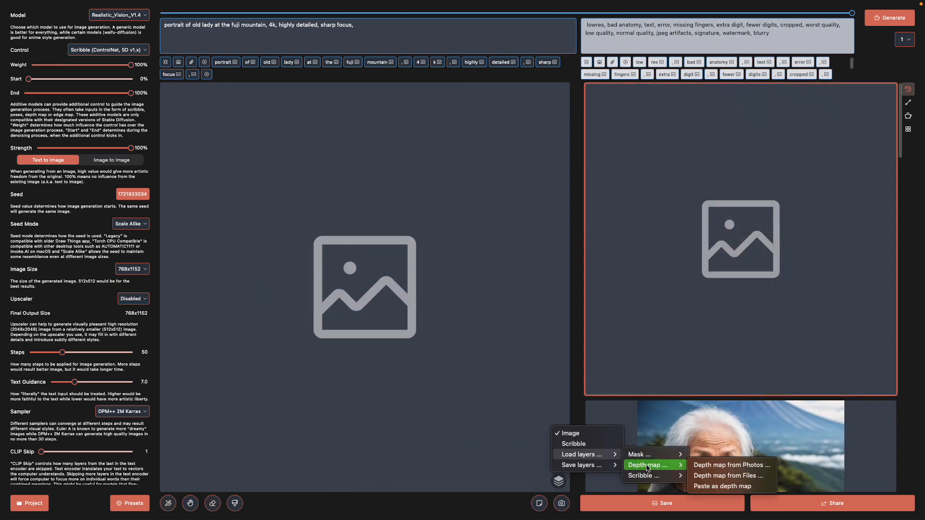
click(728, 476)
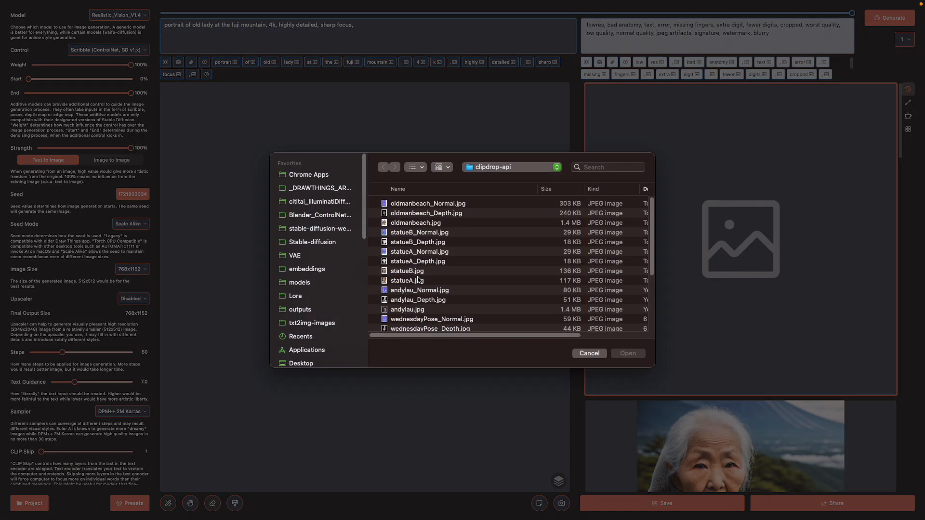
click(418, 279)
key(space)
key(space)
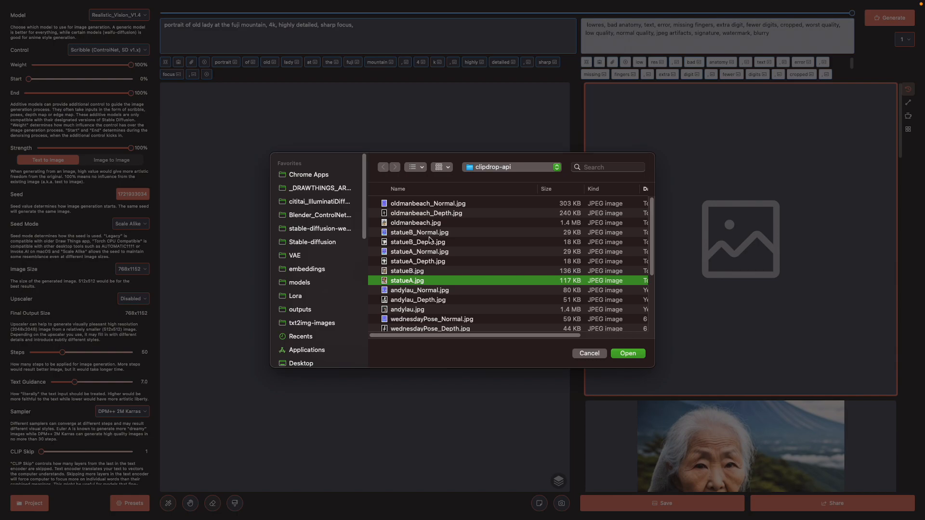
click(433, 242)
key(space)
key(space)
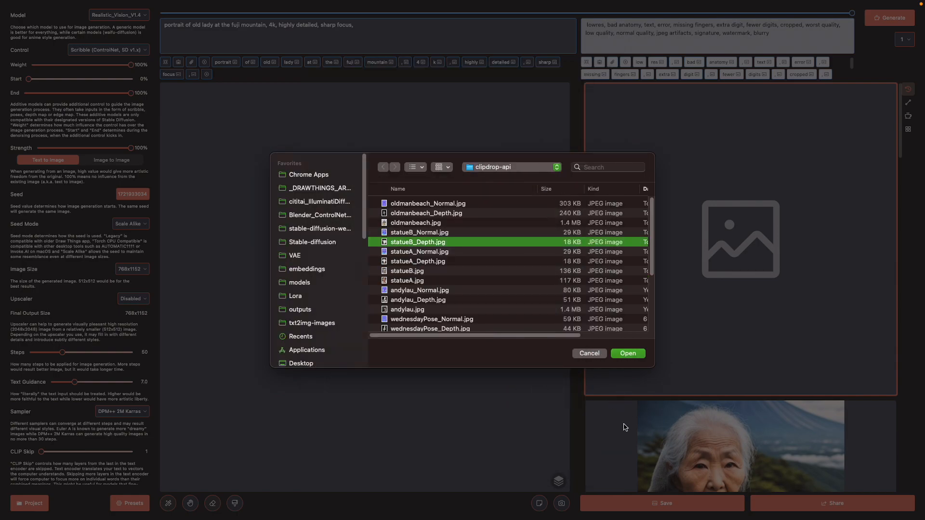
click(628, 354)
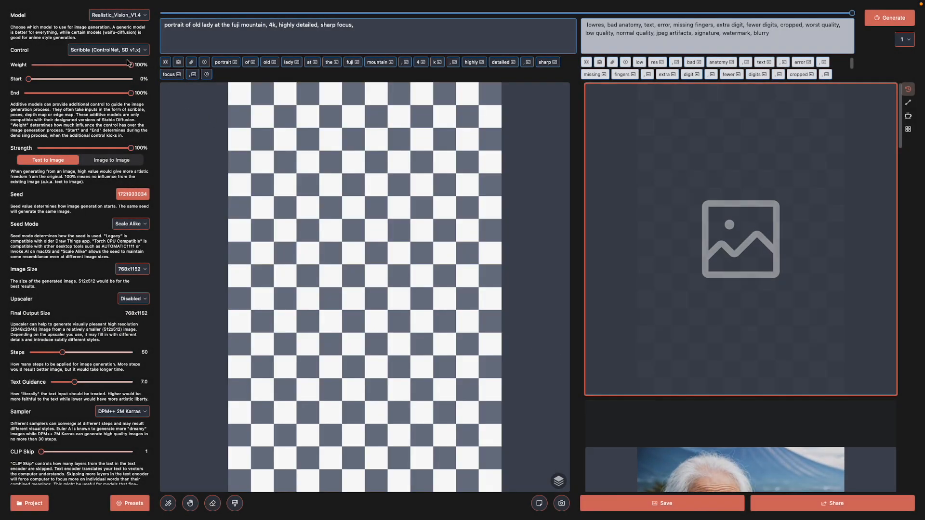
Set the control to Depth Map (ControlNet, SD v1.x) and randomize the seed
click(124, 50)
click(117, 84)
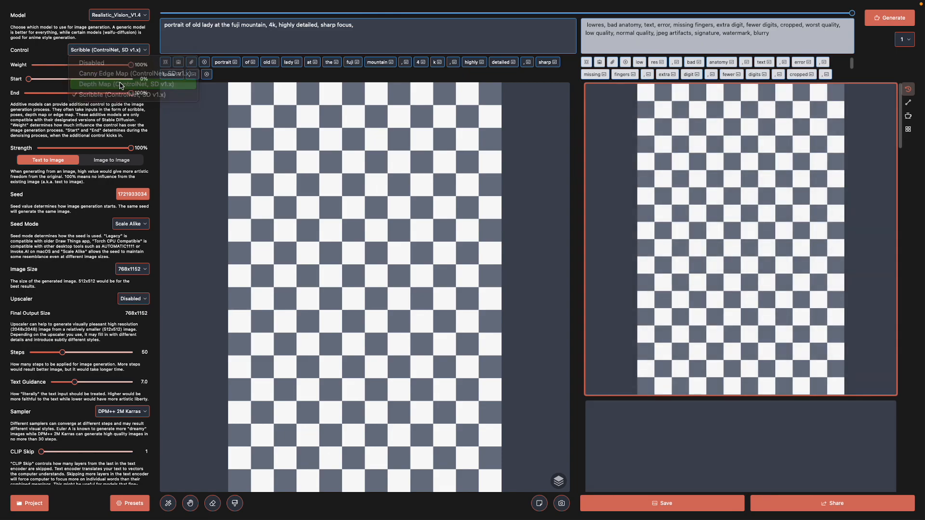
click(136, 197)
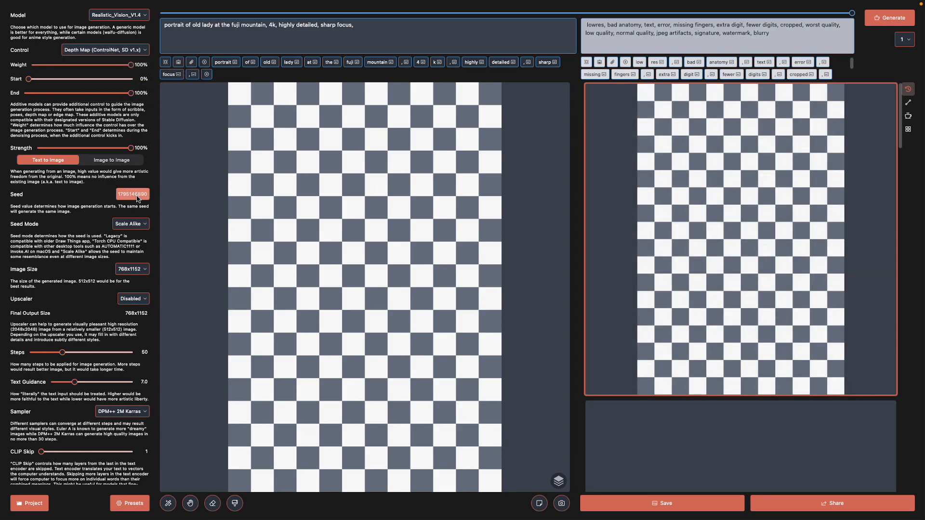
Set the number of images to 10 and start generating from the old lady at Fuji mountain prompt
click(906, 39)
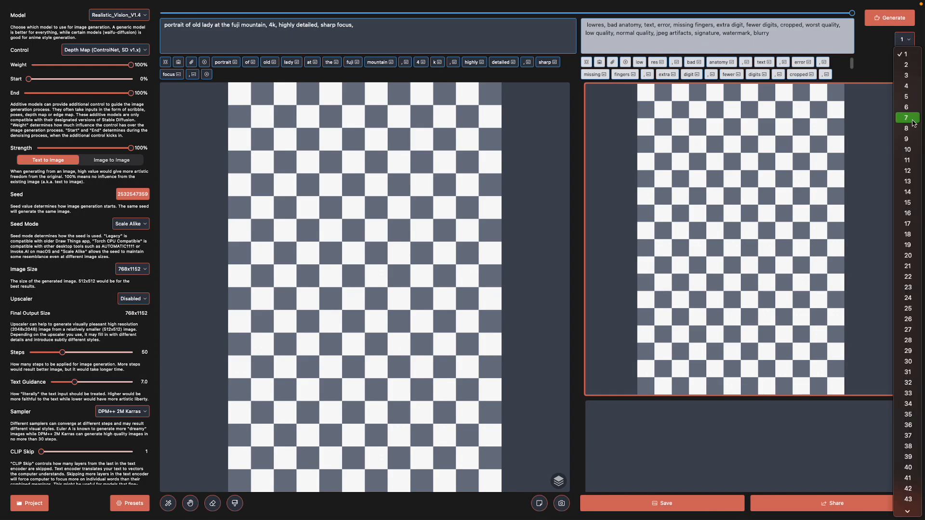
click(908, 151)
click(888, 19)
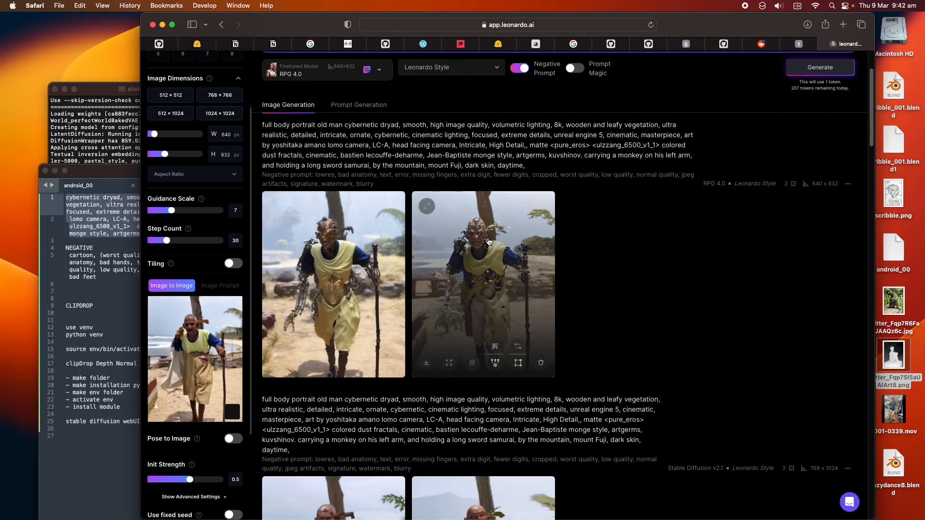
In Leonardo.Ai, examine the second RPG 4.0 cyborg image enlarged and compare it with the Stable Diffusion 2.1 results
click(489, 246)
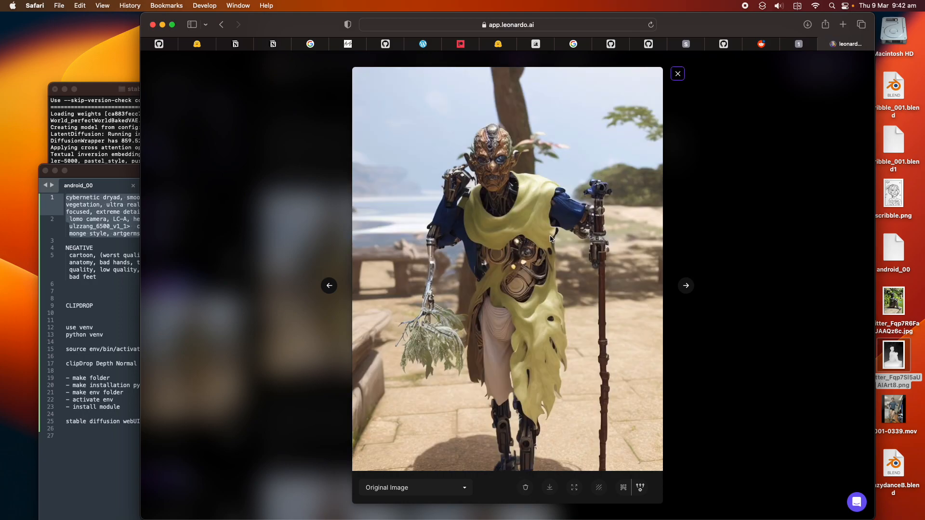
click(717, 231)
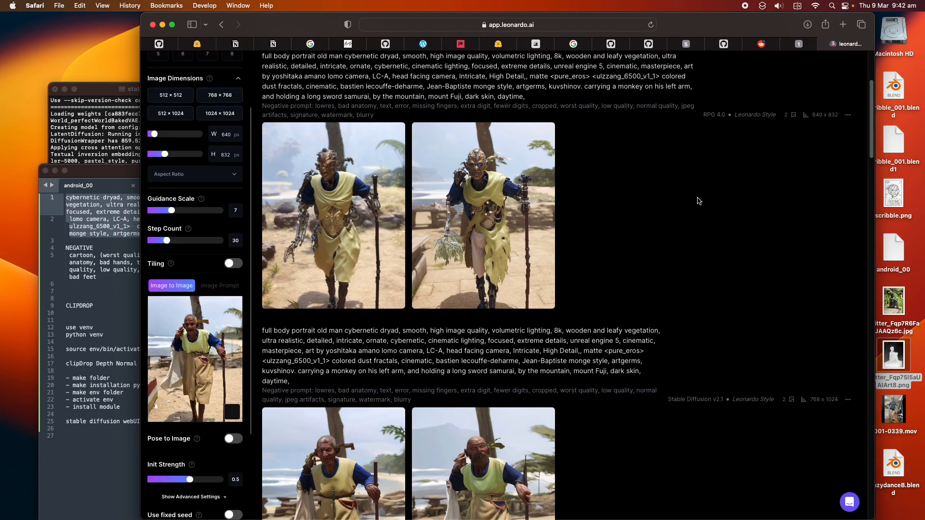
scroll(699, 201, up, 3)
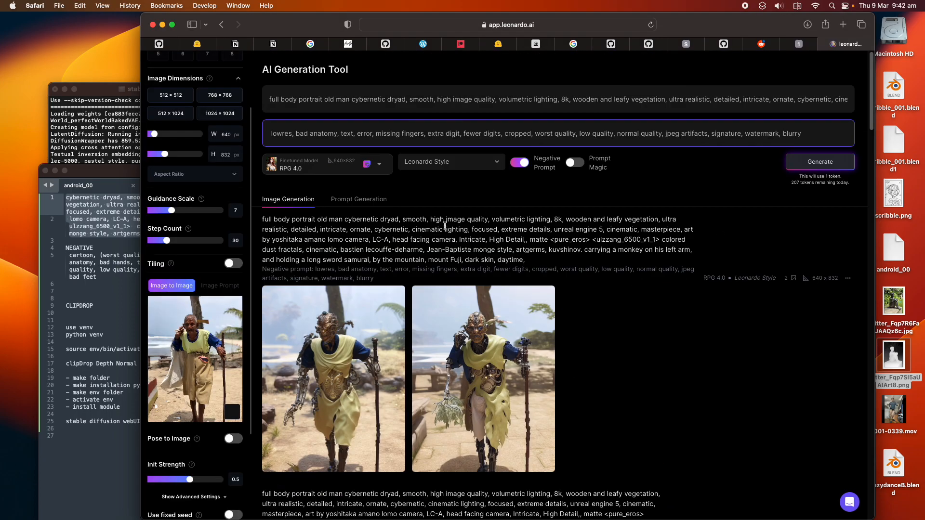
Generate another RPG 4.0 set from the cybernetic dryad prompt and review the earlier results meanwhile
click(833, 166)
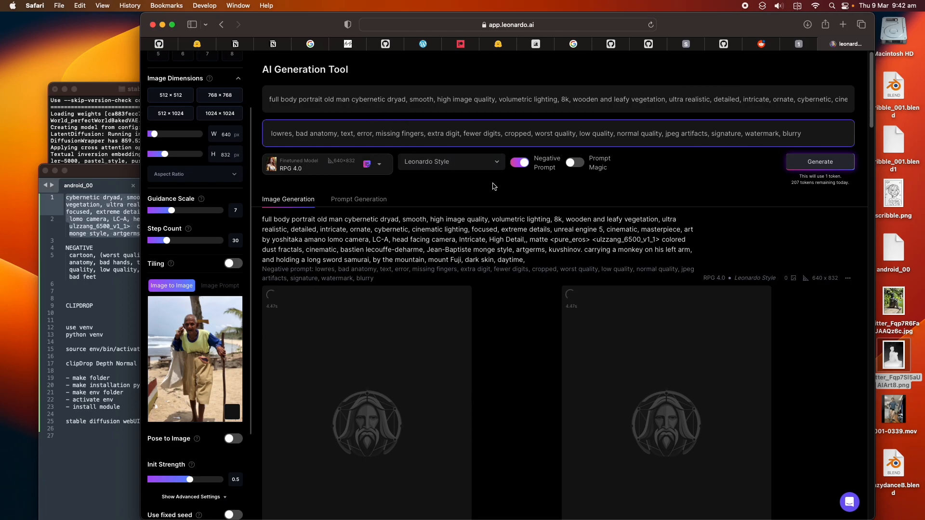
scroll(486, 367, down, 5)
scroll(452, 343, down, 6)
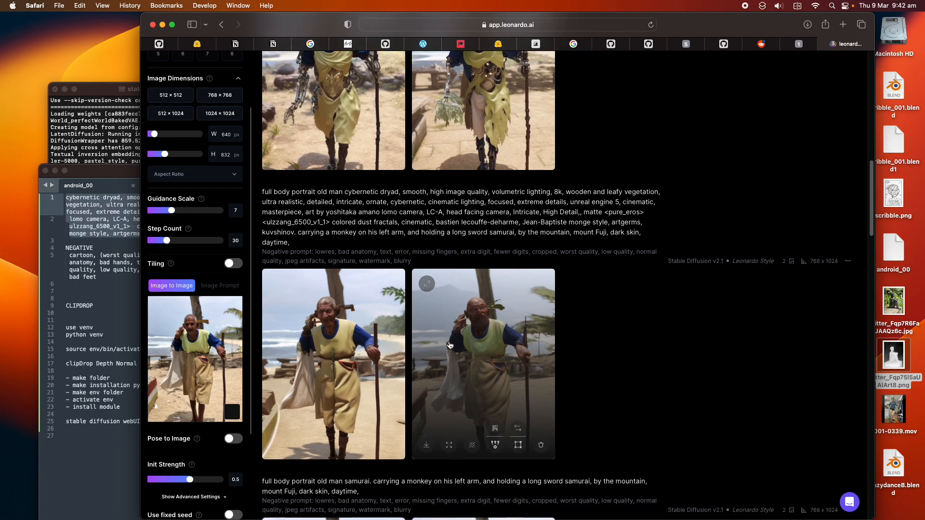
scroll(452, 338, up, 12)
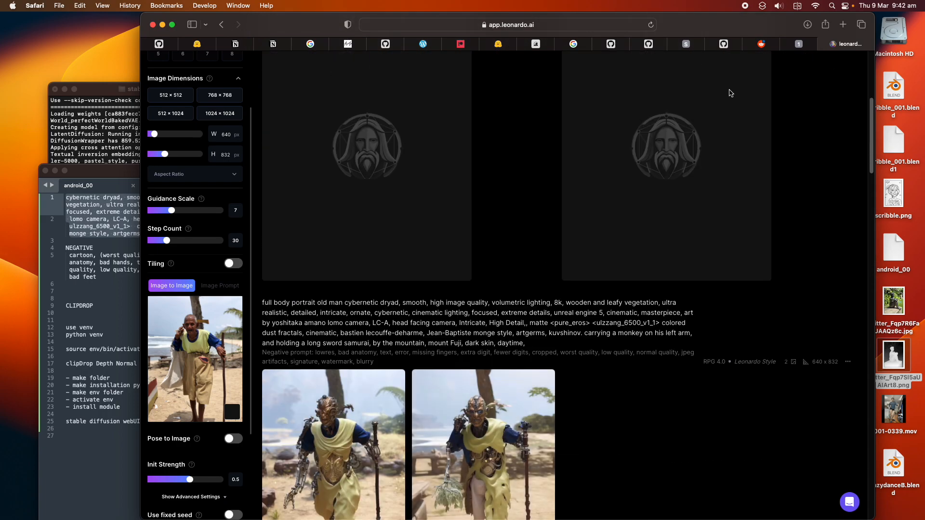